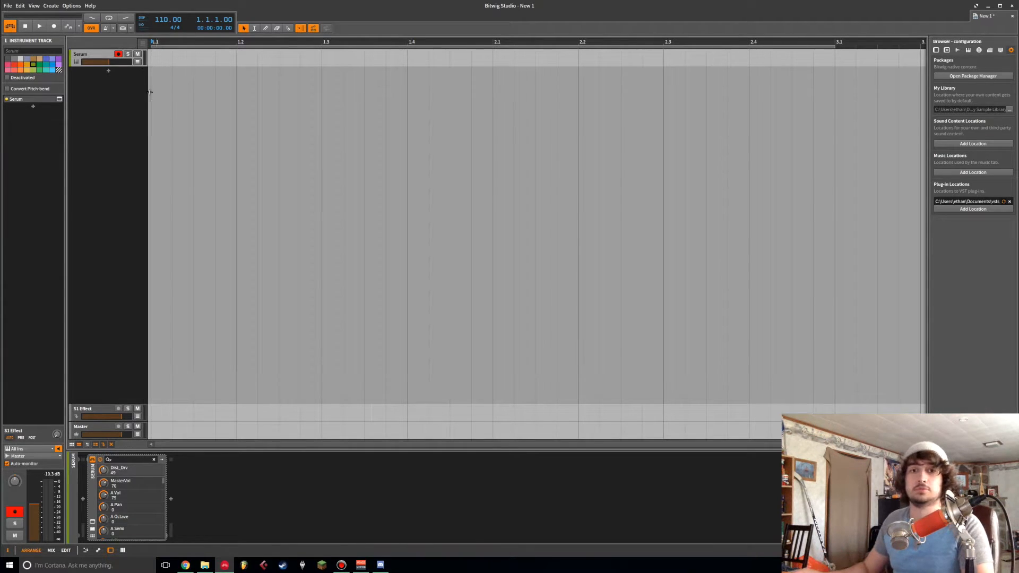
# - Change the Serum track's color to red
pyautogui.click(151, 55)
pyautogui.click(98, 56)
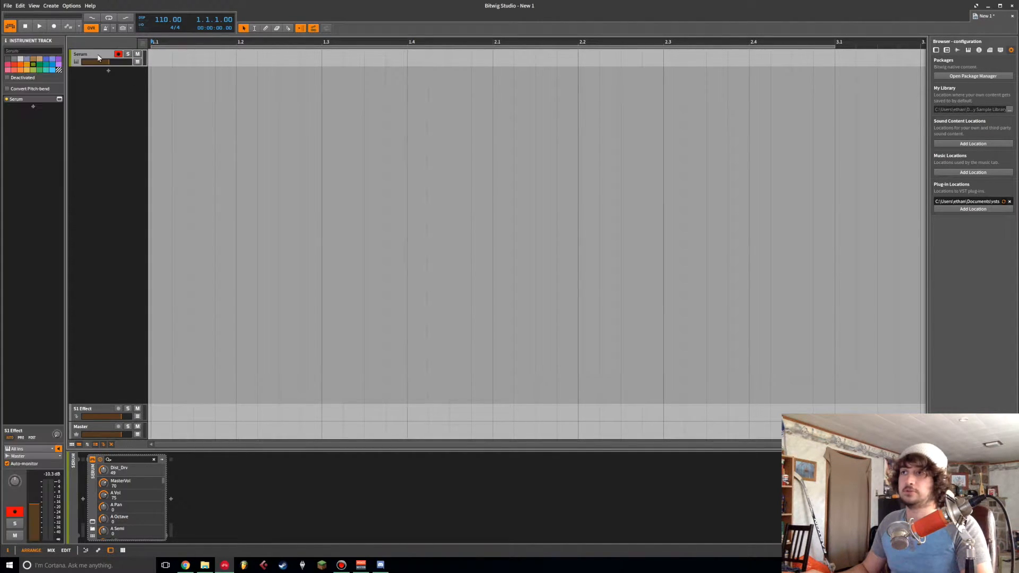
pyautogui.click(15, 64)
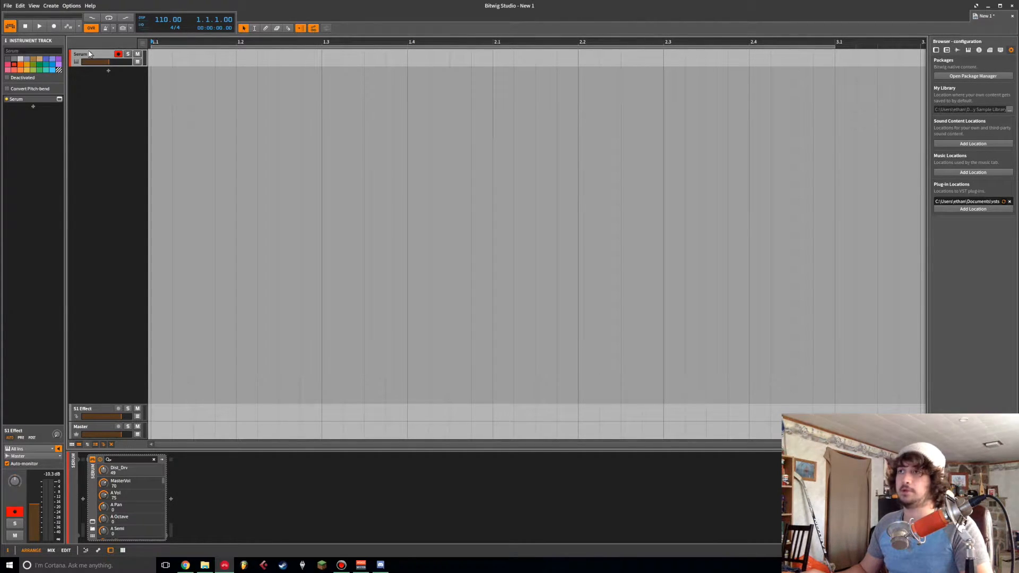
# - Create a one-bar clip at 1.1 on the Serum track and open it in the full-size note editor
pyautogui.doubleClick(193, 58)
pyautogui.doubleClick(225, 66)
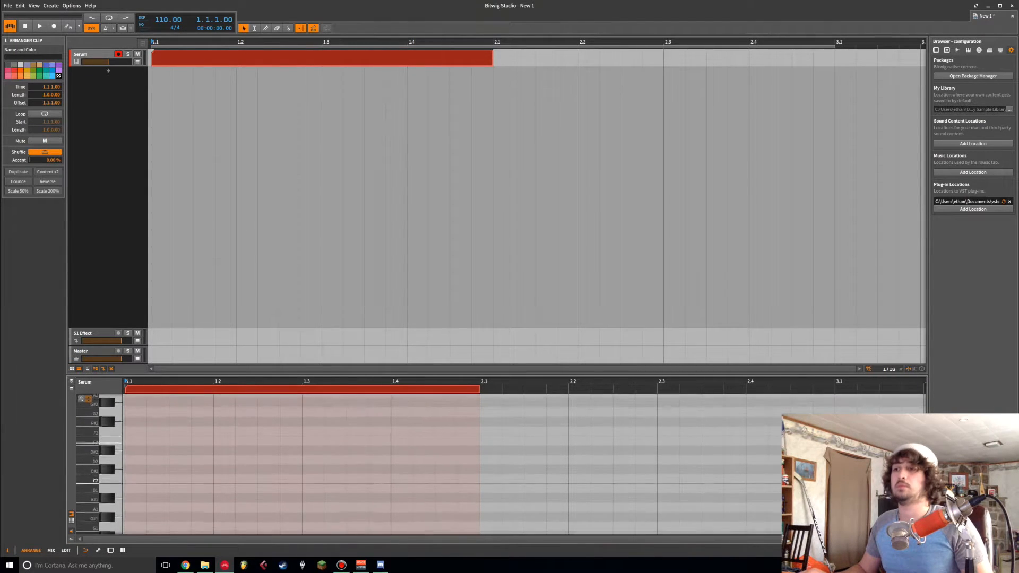
pyautogui.hotkey('alt', '3')
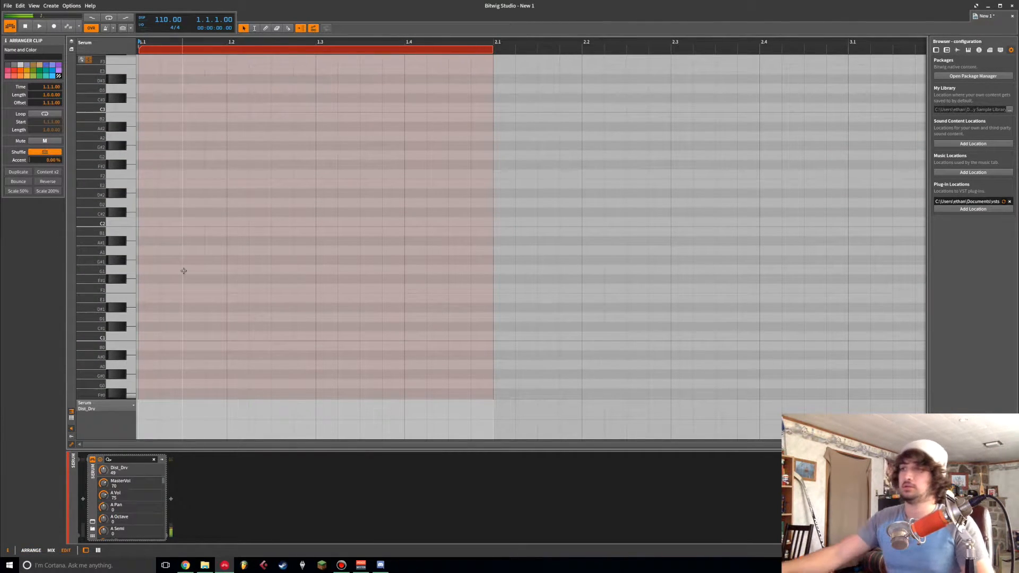
# - Draw a one-beat C1 note at the start of the clip
pyautogui.scroll(3, 184, 271)
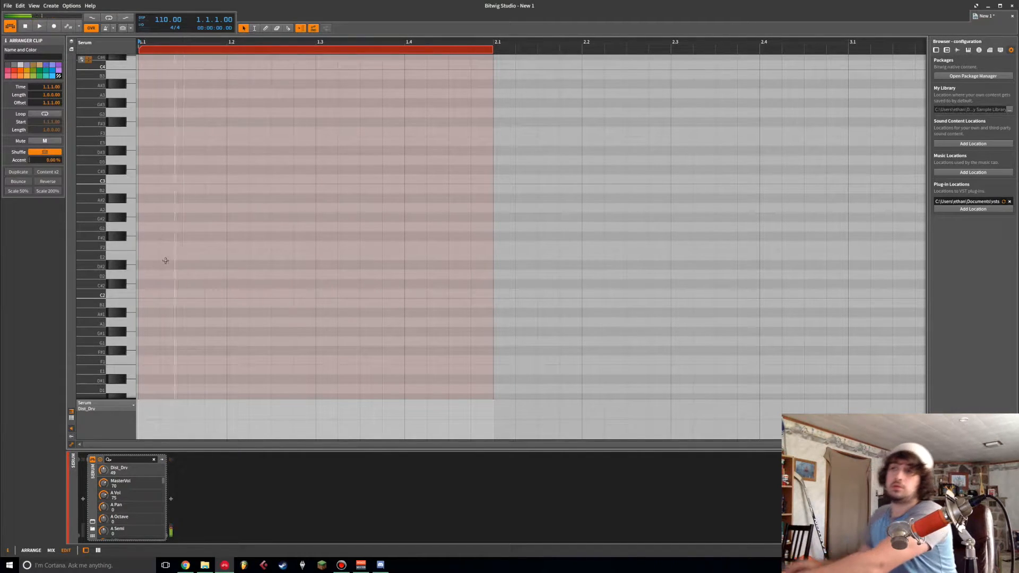
pyautogui.scroll(4, 156, 260)
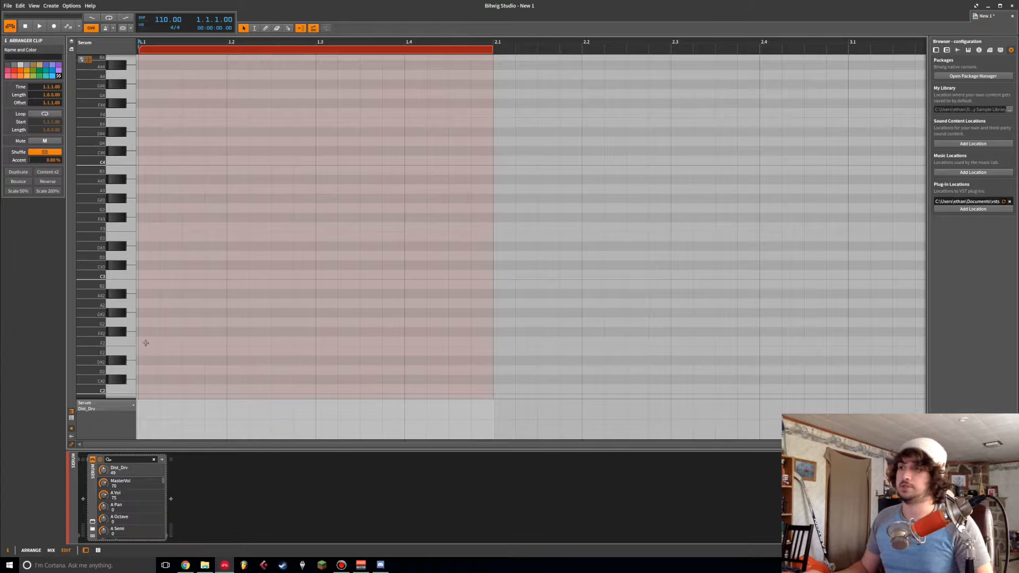
pyautogui.scroll(-2, 143, 342)
pyautogui.scroll(-3, 150, 341)
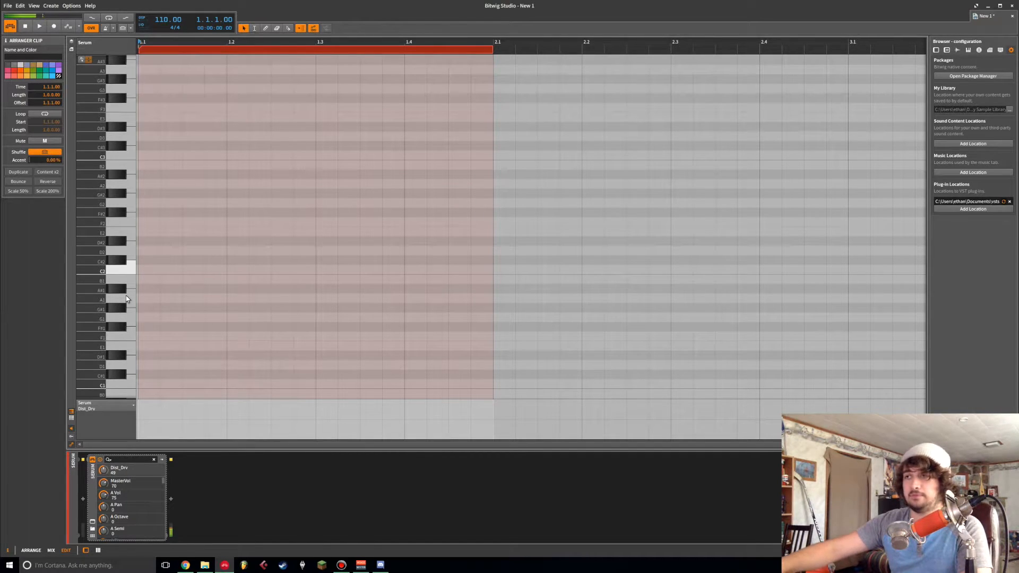
pyautogui.scroll(-5, 184, 302)
pyautogui.click(123, 289)
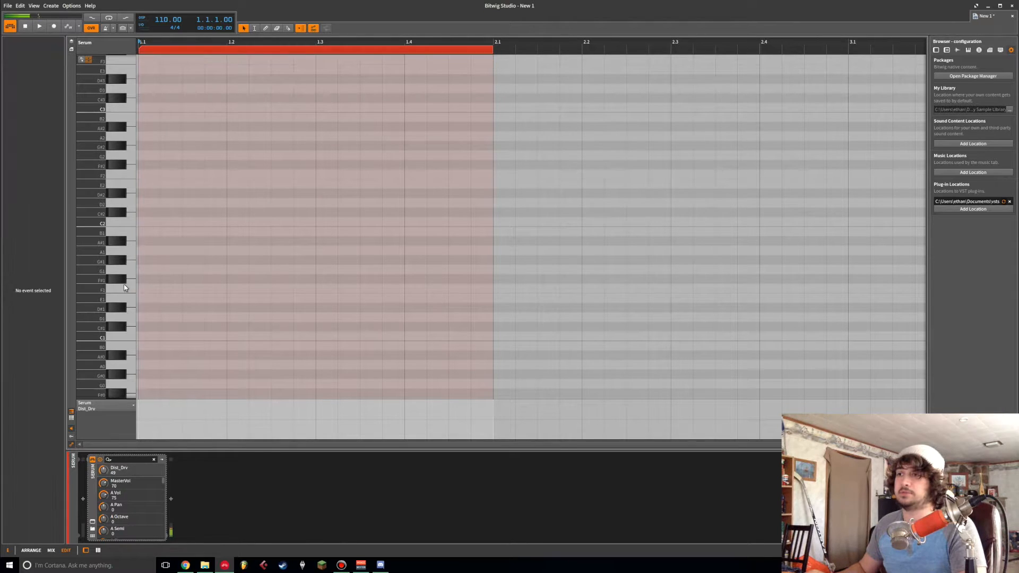
pyautogui.doubleClick(147, 336)
pyautogui.moveTo(157, 336); pyautogui.dragTo(226, 341)
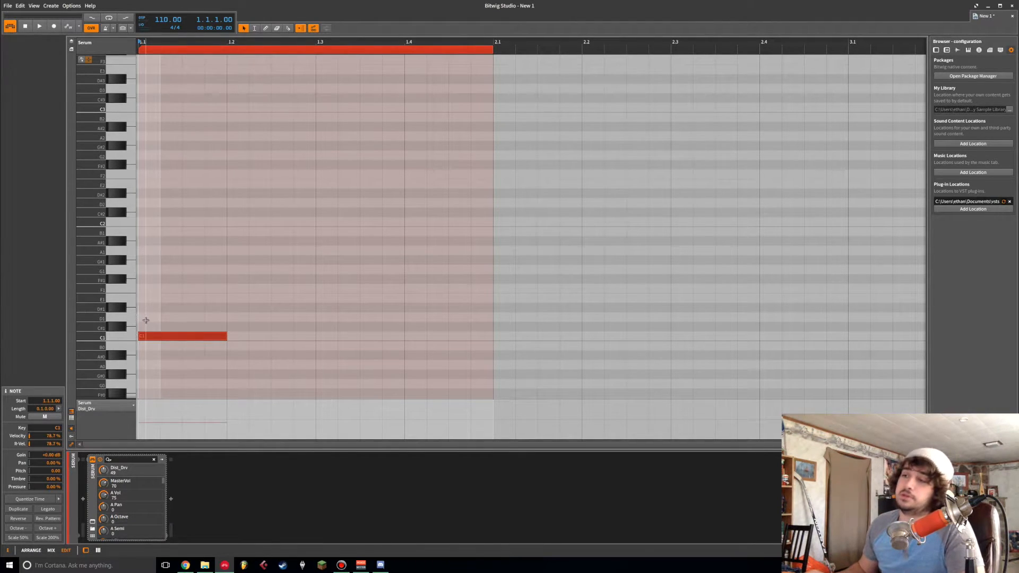
# - Stack one-beat notes D1, E1, F1, G1 and A1 above the C1 note at the clip's start
pyautogui.doubleClick(145, 320)
pyautogui.click(144, 299)
pyautogui.doubleClick(143, 298)
pyautogui.doubleClick(143, 288)
pyautogui.doubleClick(142, 269)
pyautogui.click(141, 251)
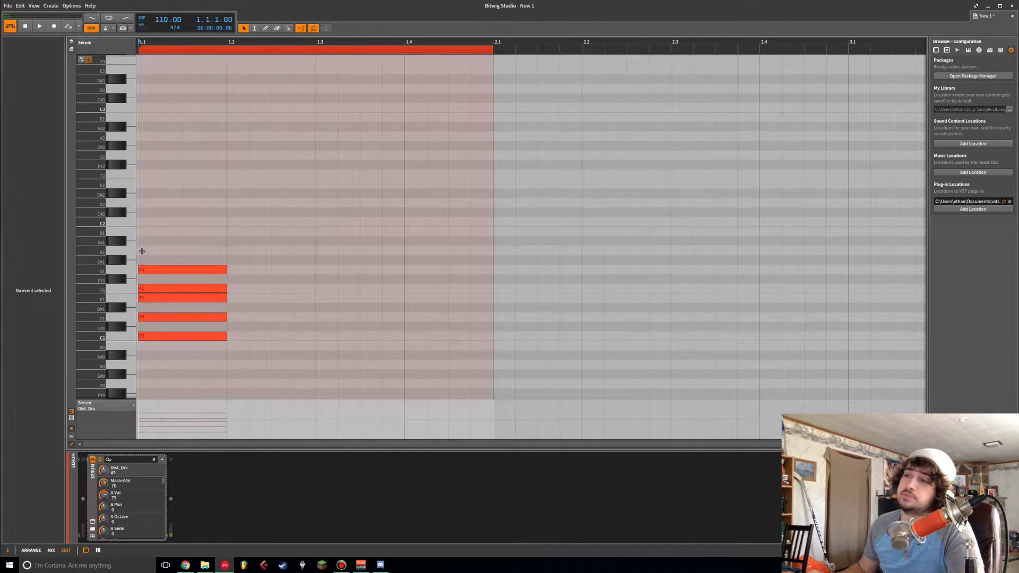
pyautogui.doubleClick(142, 251)
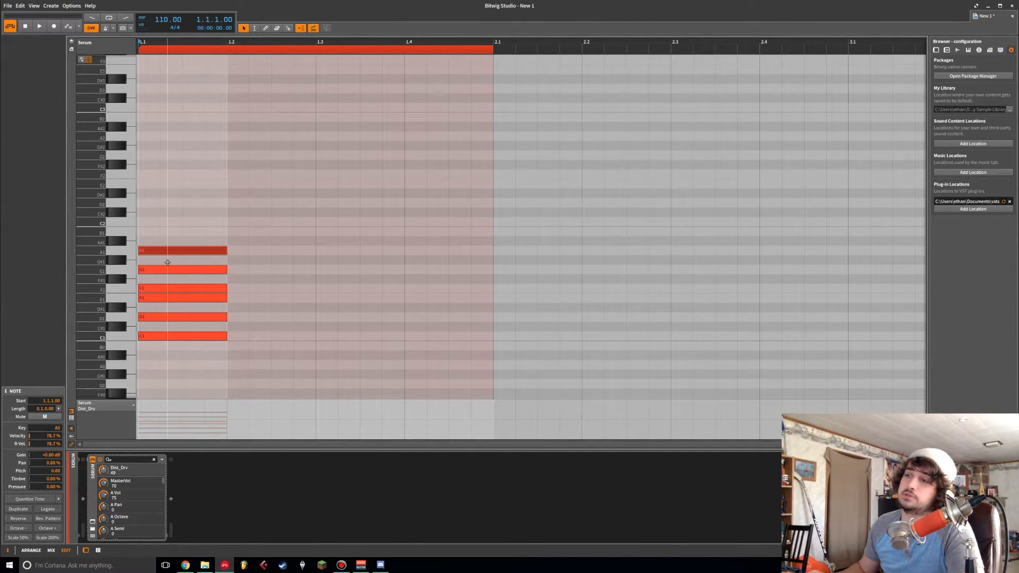
# - Copy the six-note stack one and two octaves higher, covering C2 to A2 and C3 to A3
pyautogui.click(228, 280)
pyautogui.moveTo(191, 228); pyautogui.dragTo(149, 110)
pyautogui.scroll(1, 212, 276)
pyautogui.click(278, 278)
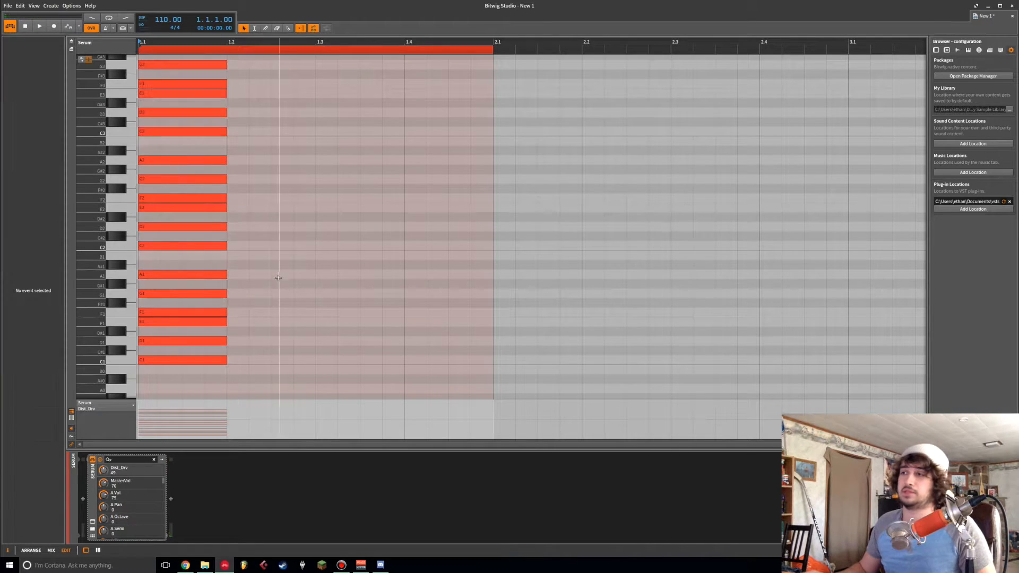
pyautogui.scroll(2, 278, 278)
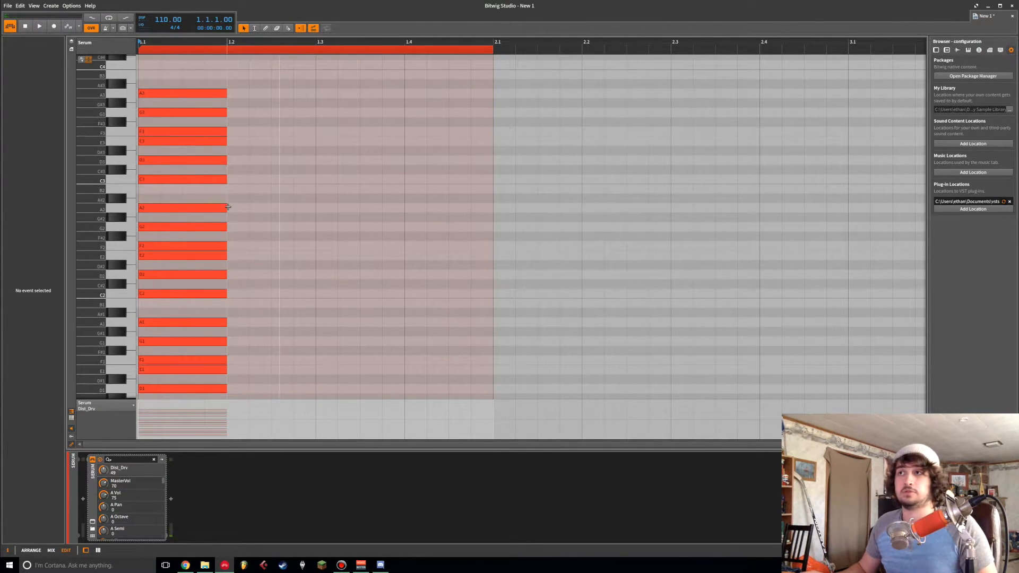
# - Fold the note editor to the used pitches and draw a sixteenth-note run C1, A1, A1, G1, F1 from beat 1.3
pyautogui.press('f')
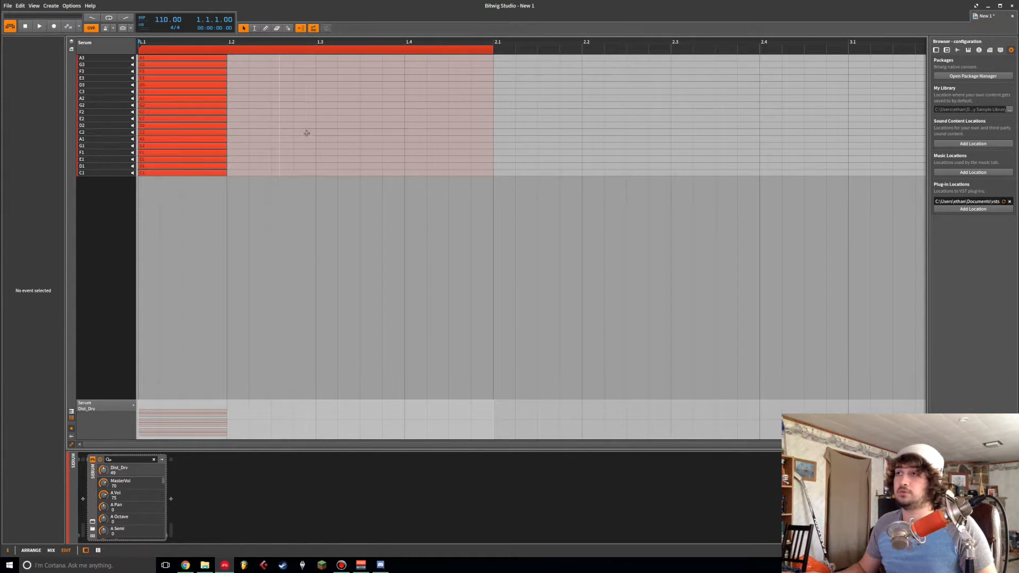
pyautogui.click(218, 174)
pyautogui.doubleClick(268, 173)
pyautogui.moveTo(281, 174); pyautogui.dragTo(336, 177)
pyautogui.doubleClick(341, 140)
pyautogui.doubleClick(406, 153)
pyautogui.doubleClick(384, 153)
pyautogui.doubleClick(370, 139)
pyautogui.click(393, 152)
pyautogui.moveTo(393, 153); pyautogui.dragTo(393, 145)
# - Continue the sixteenth-note run with C1, F2 and D3 up to bar 2, and play it back
pyautogui.doubleClick(437, 172)
pyautogui.doubleClick(459, 111)
pyautogui.doubleClick(481, 85)
pyautogui.press('space')
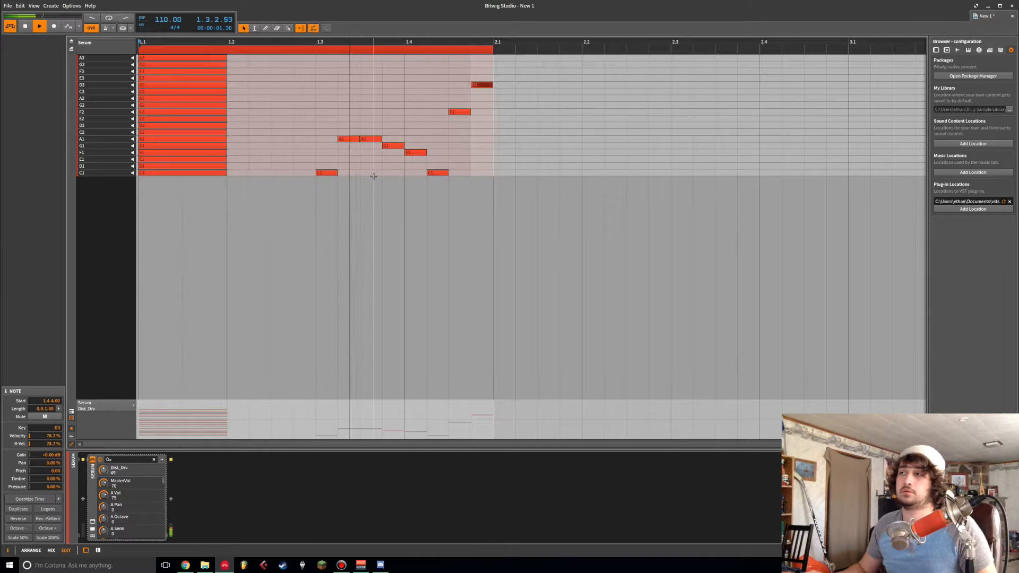
pyautogui.press('space')
# - Delete the sixteenth-note run between beat 1.3 and bar 2
pyautogui.moveTo(495, 56); pyautogui.dragTo(314, 198)
pyautogui.press('Delete')
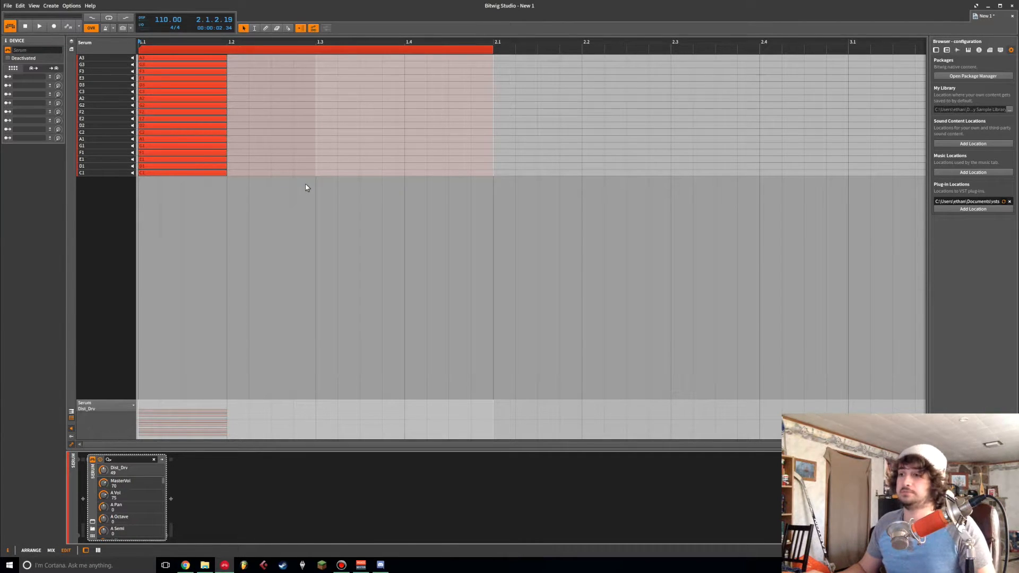
pyautogui.click(305, 185)
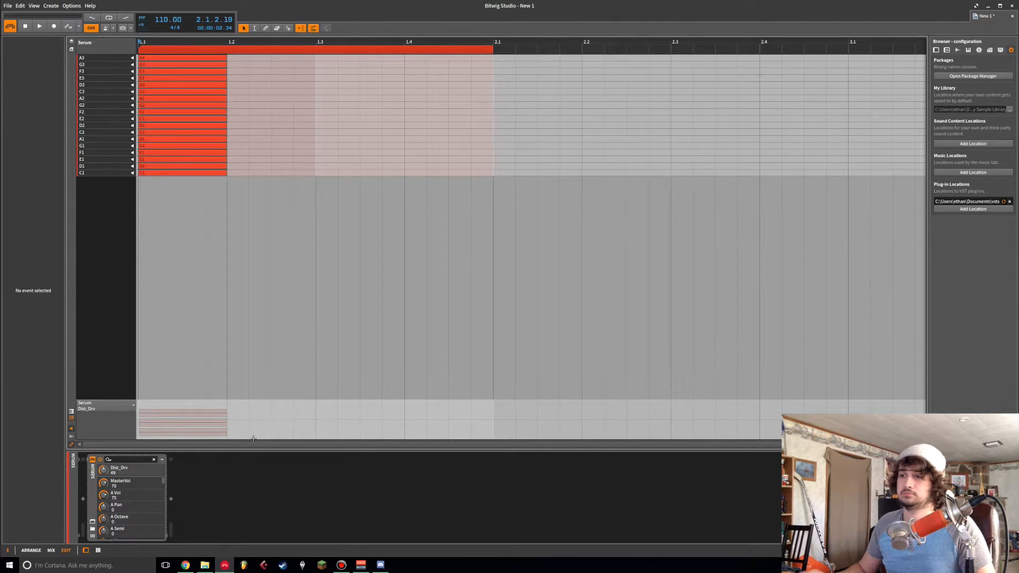
# - Unfold the keyboard and transpose the whole note stack up so its lowest note is A#1
pyautogui.click(71, 412)
pyautogui.scroll(1, 239, 264)
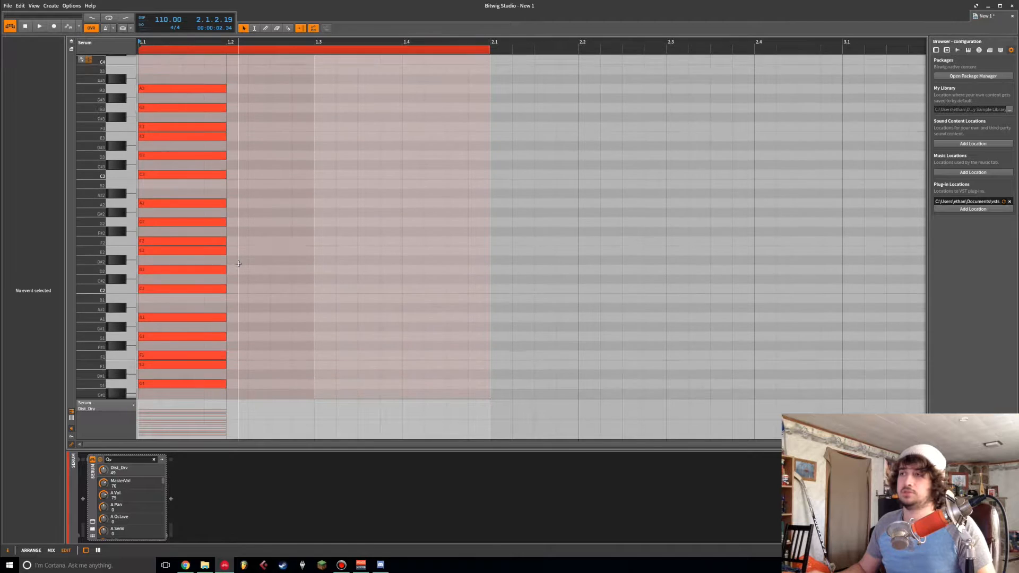
pyautogui.moveTo(82, 215); pyautogui.dragTo(121, 220)
pyautogui.moveTo(191, 129); pyautogui.dragTo(149, 261)
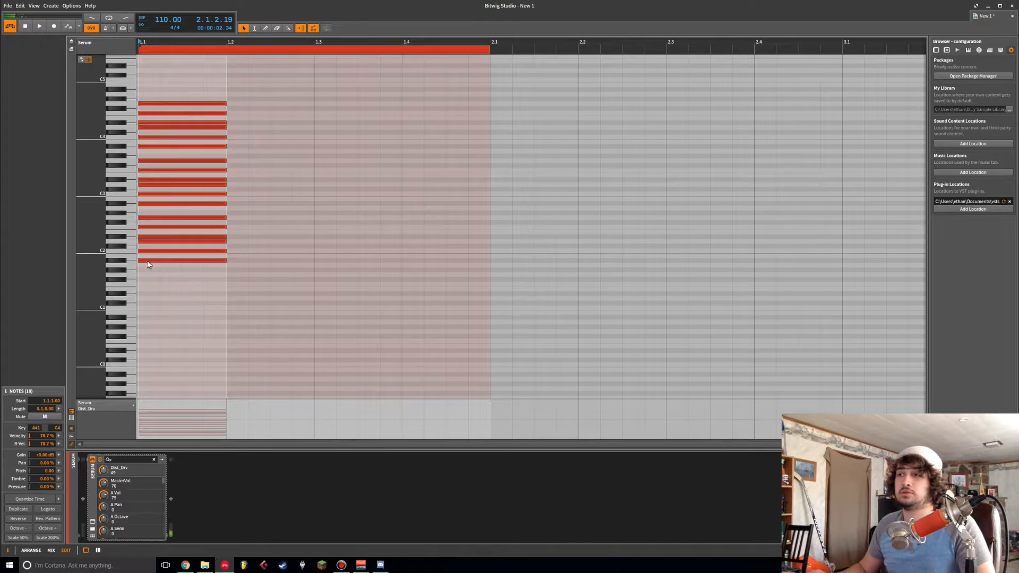
# - Draw a half-beat chord of A#1, D2 and F2 at position 1.2.3
pyautogui.click(246, 257)
pyautogui.doubleClick(250, 260)
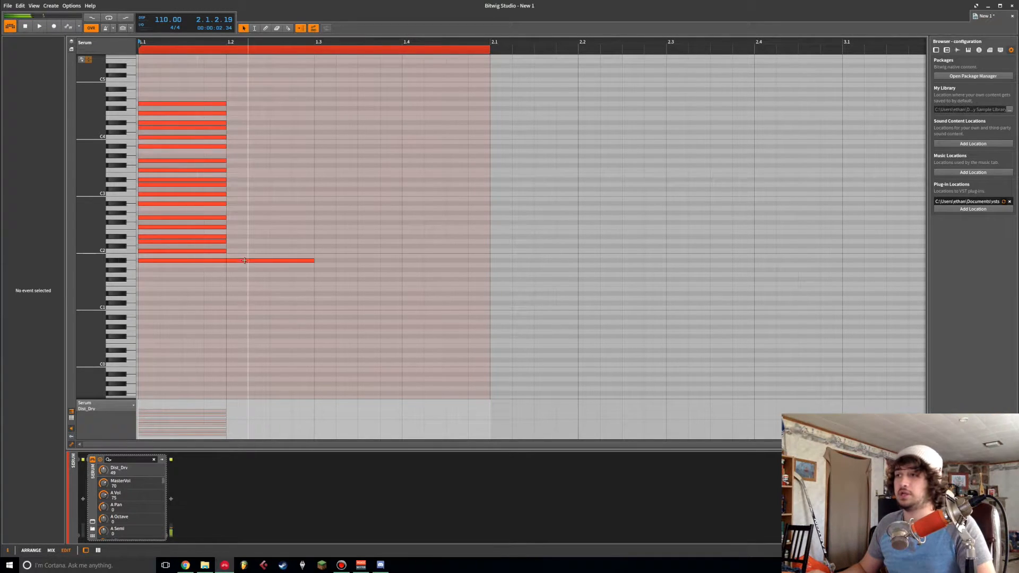
pyautogui.moveTo(280, 264); pyautogui.dragTo(314, 260)
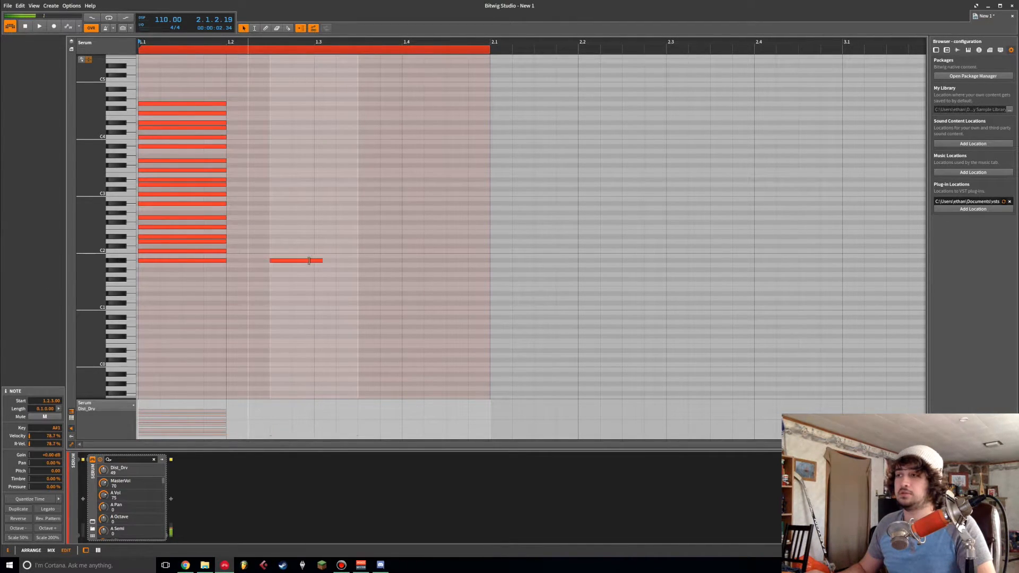
pyautogui.doubleClick(275, 245)
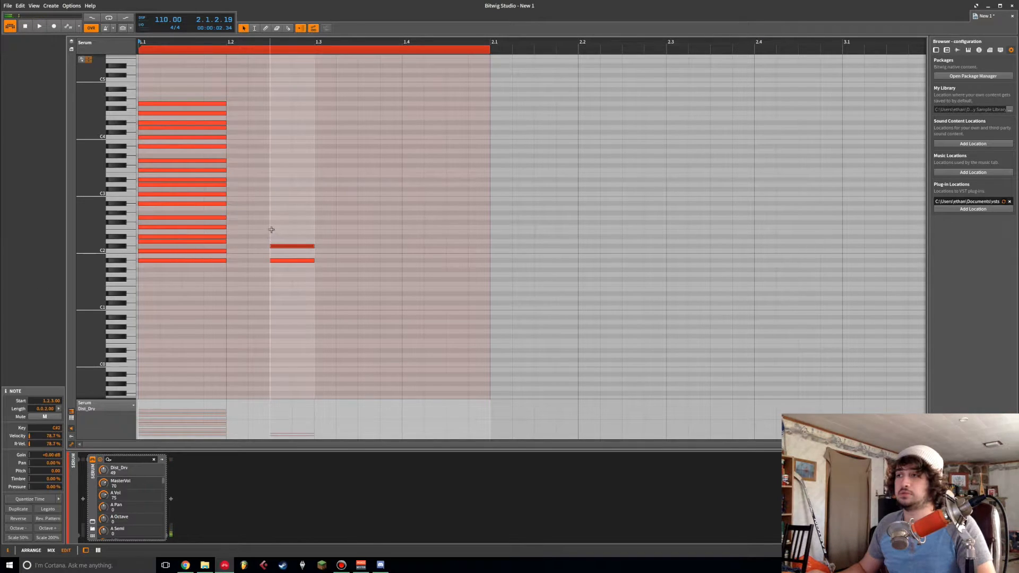
pyautogui.moveTo(277, 250); pyautogui.dragTo(276, 243)
pyautogui.click(273, 226)
pyautogui.doubleClick(274, 226)
# - Set the playback start to the beginning of the new chord and listen to it
pyautogui.click(268, 198)
pyautogui.press('space')
pyautogui.click(271, 44)
pyautogui.press('space')
pyautogui.press('space')
pyautogui.press('space')
# - Copy the chord to beat 1.3 with G2 as its lowest note, raise its middle note to C3, and play both chords
pyautogui.moveTo(317, 265); pyautogui.dragTo(286, 225)
pyautogui.moveTo(286, 260); pyautogui.dragTo(328, 218)
pyautogui.click(325, 202)
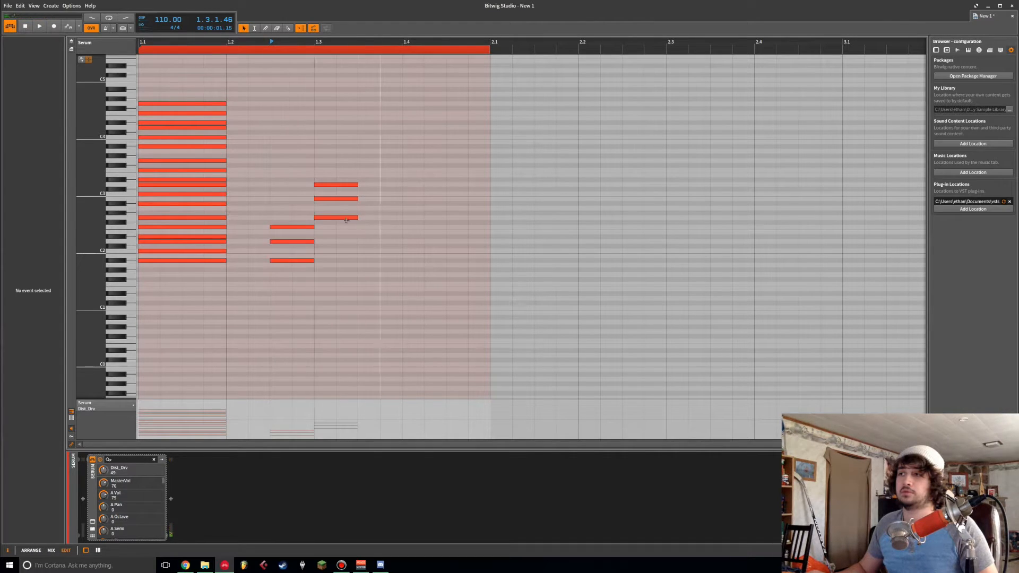
pyautogui.click(325, 201)
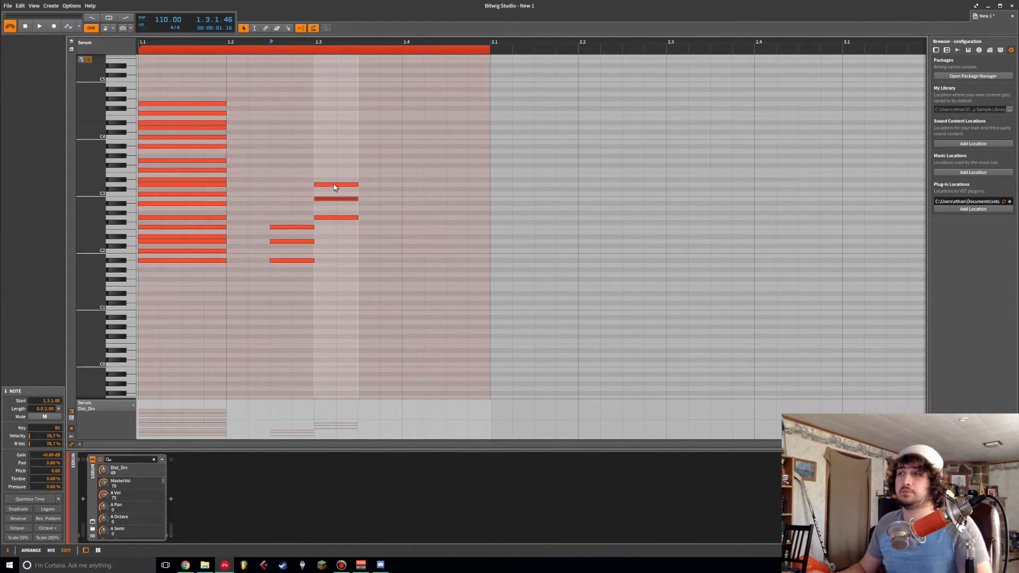
pyautogui.press('Up')
pyautogui.press('space')
pyautogui.press('space')
pyautogui.press('space')
pyautogui.press('space')
# - Lower the second chord's D3 and C3 notes by one octave each and play the two chords
pyautogui.click(340, 183)
pyautogui.hotkey('shift', 'Down')
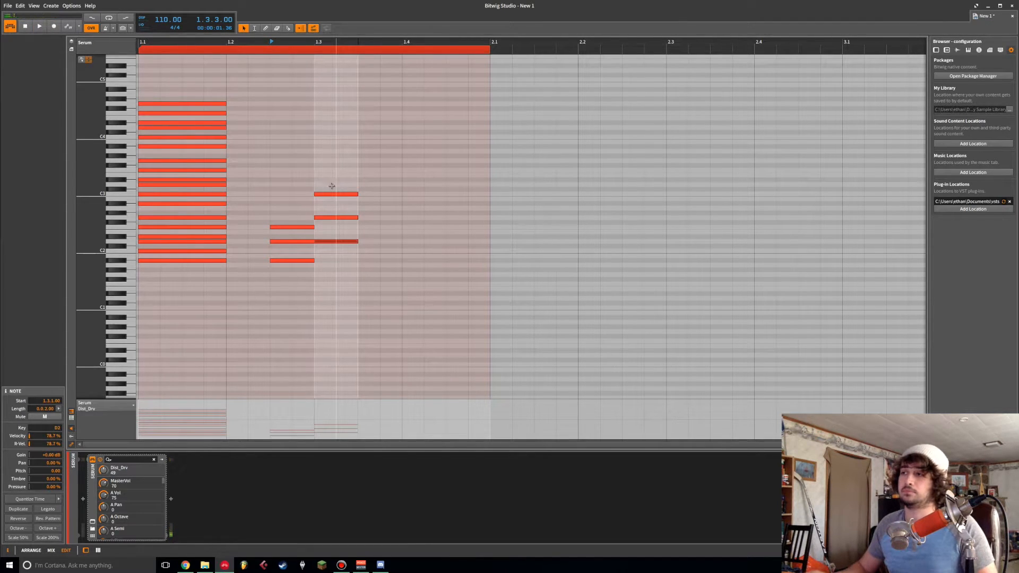
pyautogui.click(329, 194)
pyautogui.hotkey('shift', 'Down')
pyautogui.press('space')
pyautogui.press('space')
pyautogui.press('space')
# - Lower the second chord's G2 note by one octave and play the progression back
pyautogui.click(329, 217)
pyautogui.hotkey('shift', 'Down')
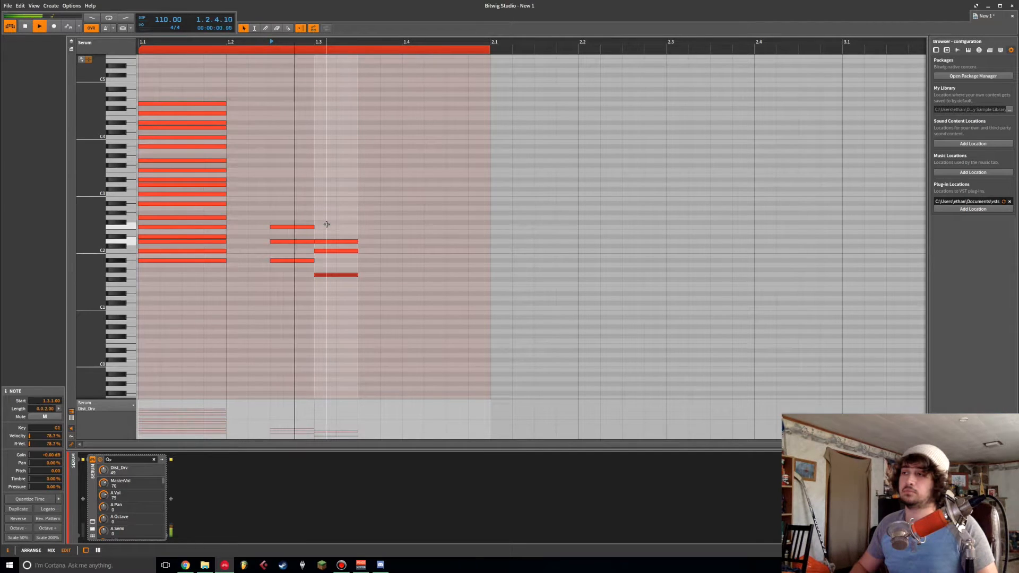
pyautogui.press('space')
pyautogui.press('space')
pyautogui.press('space')
# - Delete all six notes of the two chords after the scale stack
pyautogui.moveTo(380, 214)
pyautogui.mouseDown()
pyautogui.moveTo(300, 273)
pyautogui.moveTo(273, 325)
pyautogui.mouseUp()
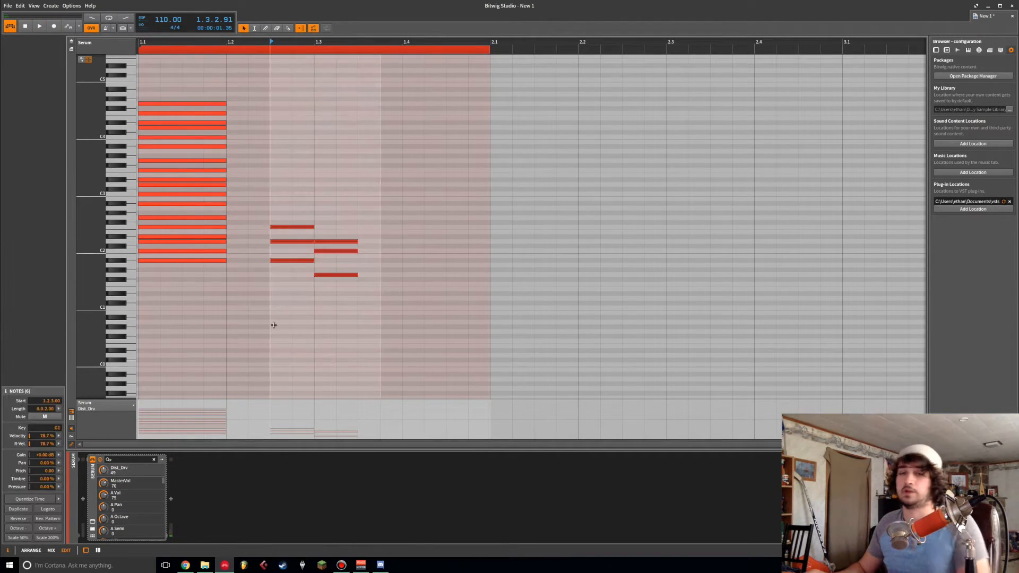
pyautogui.press('Delete')
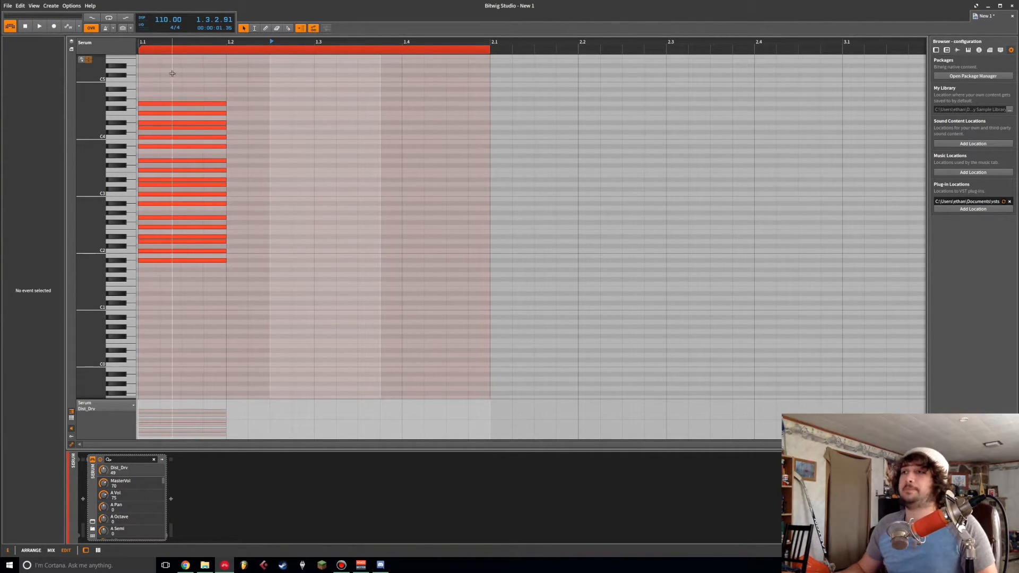
pyautogui.moveTo(207, 94); pyautogui.dragTo(158, 280)
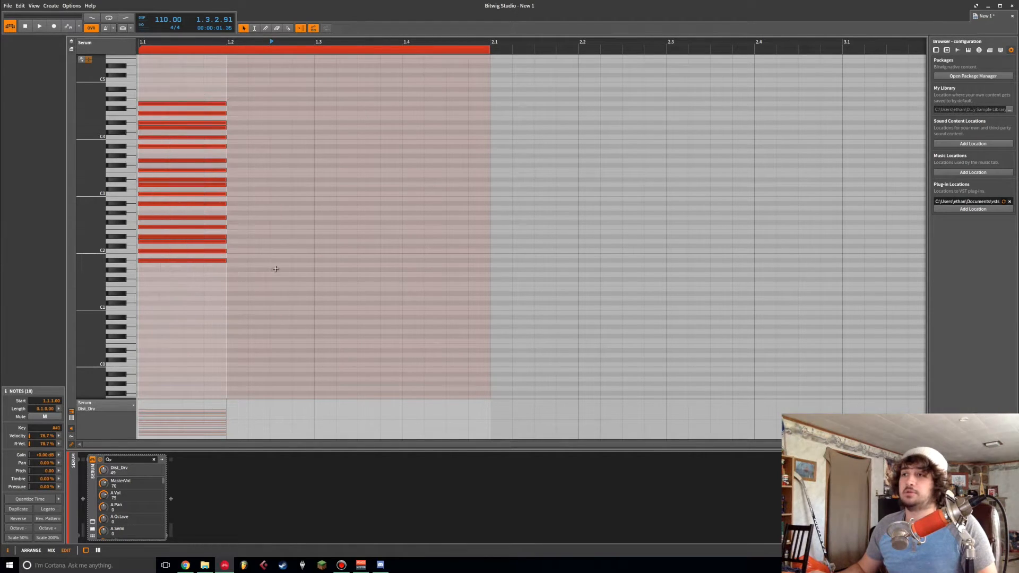
pyautogui.click(275, 269)
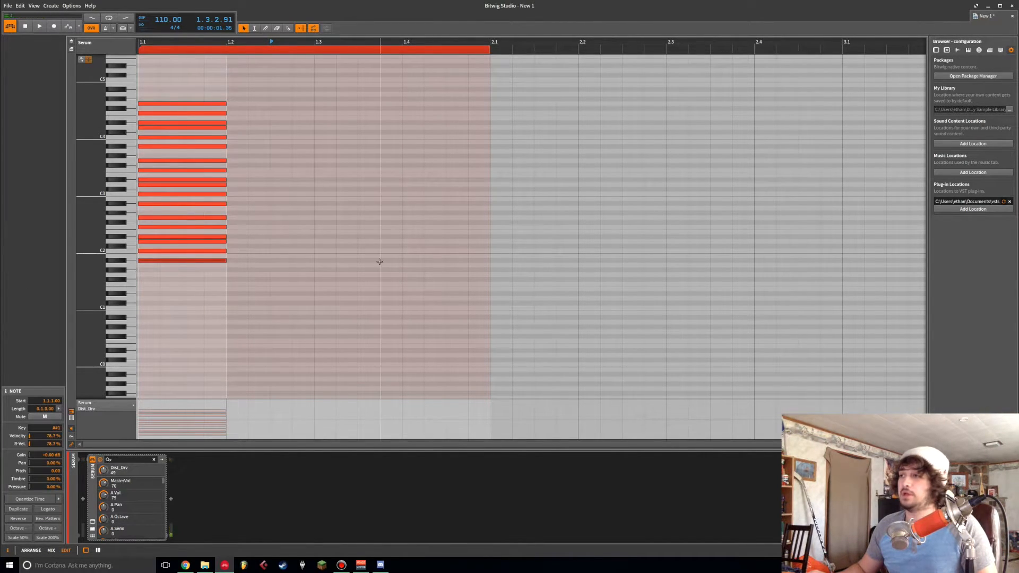
# - Draw a stack of one-beat notes A1, B1, C2, D2, E2, F2, G2 and A2 at beat 1.3
pyautogui.doubleClick(323, 265)
pyautogui.doubleClick(320, 256)
pyautogui.doubleClick(320, 251)
pyautogui.doubleClick(317, 242)
pyautogui.doubleClick(317, 232)
pyautogui.doubleClick(317, 227)
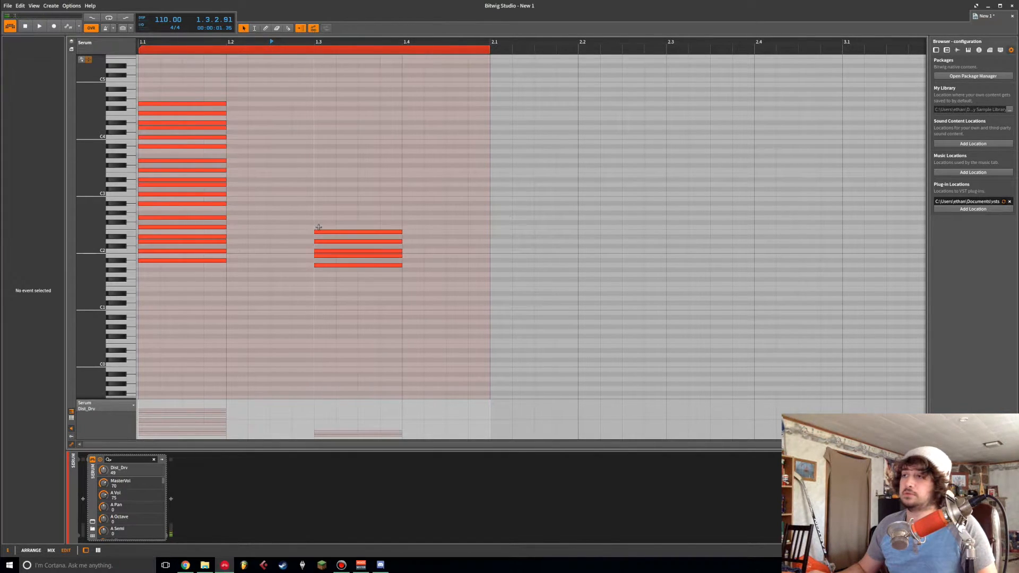
pyautogui.doubleClick(317, 217)
pyautogui.doubleClick(317, 208)
# - Extend the stack at beat 1.3 with higher octave copies up to A5 and mute all its notes
pyautogui.moveTo(379, 184); pyautogui.dragTo(333, 209)
pyautogui.moveTo(332, 287); pyautogui.dragTo(328, 152)
pyautogui.scroll(3, 371, 233)
pyautogui.moveTo(368, 92); pyautogui.dragTo(317, 356)
pyautogui.press('m')
pyautogui.click(273, 377)
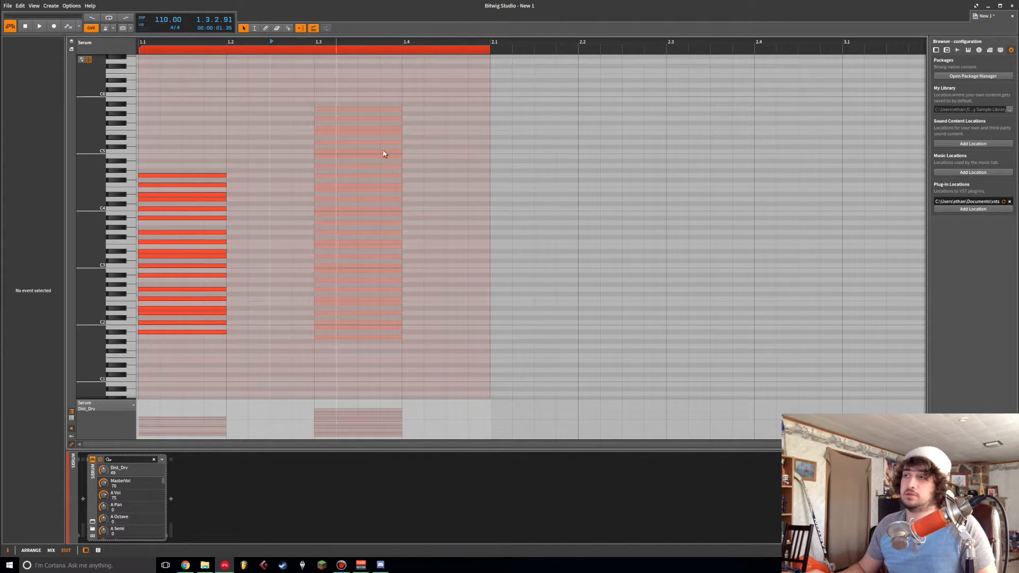
# - Delete the muted note stack at beat 1.3 and the unmuted stack at the clip's start
pyautogui.moveTo(352, 125); pyautogui.dragTo(325, 364)
pyautogui.press('Delete')
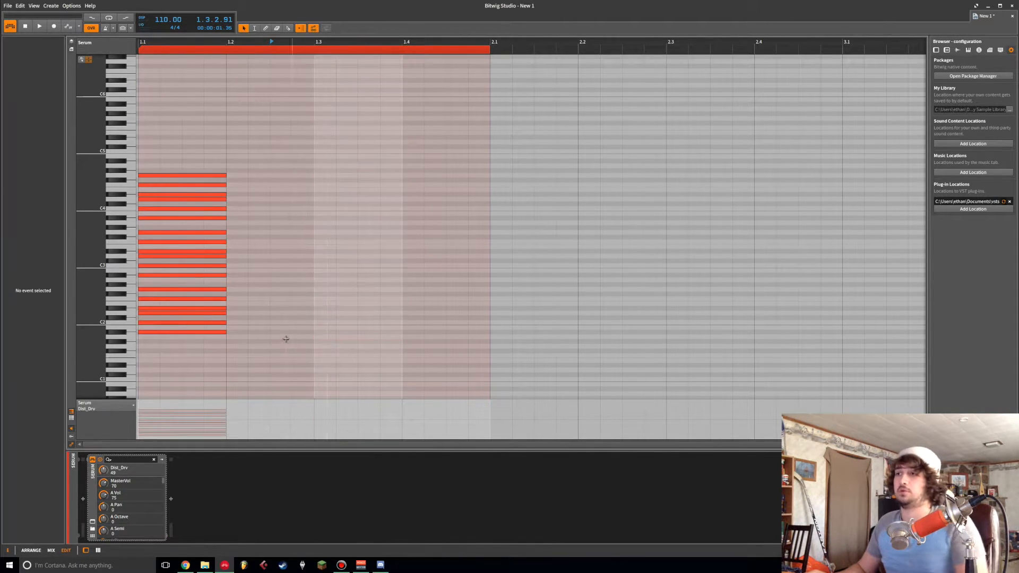
pyautogui.moveTo(223, 156); pyautogui.dragTo(155, 378)
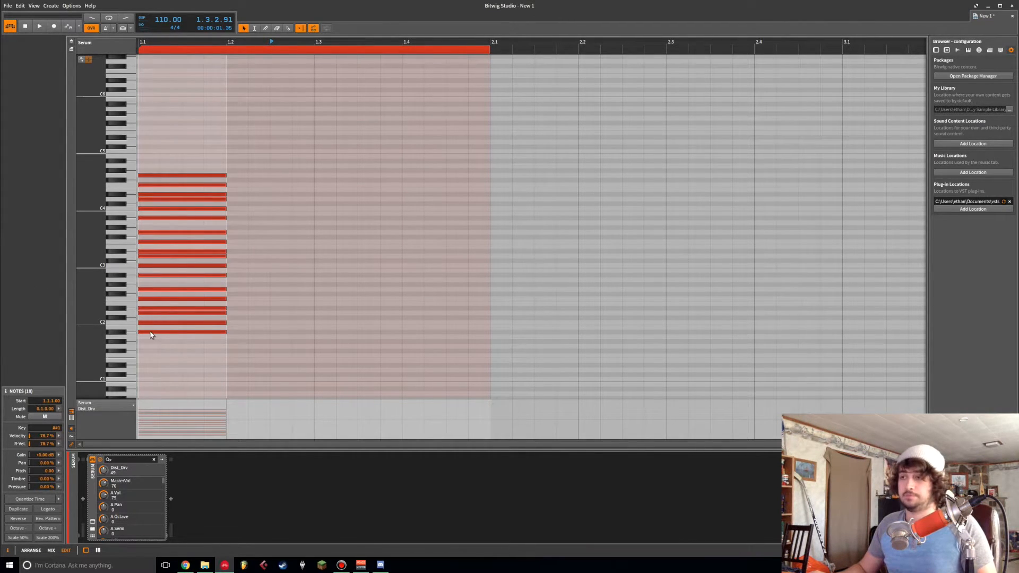
pyautogui.press('Delete')
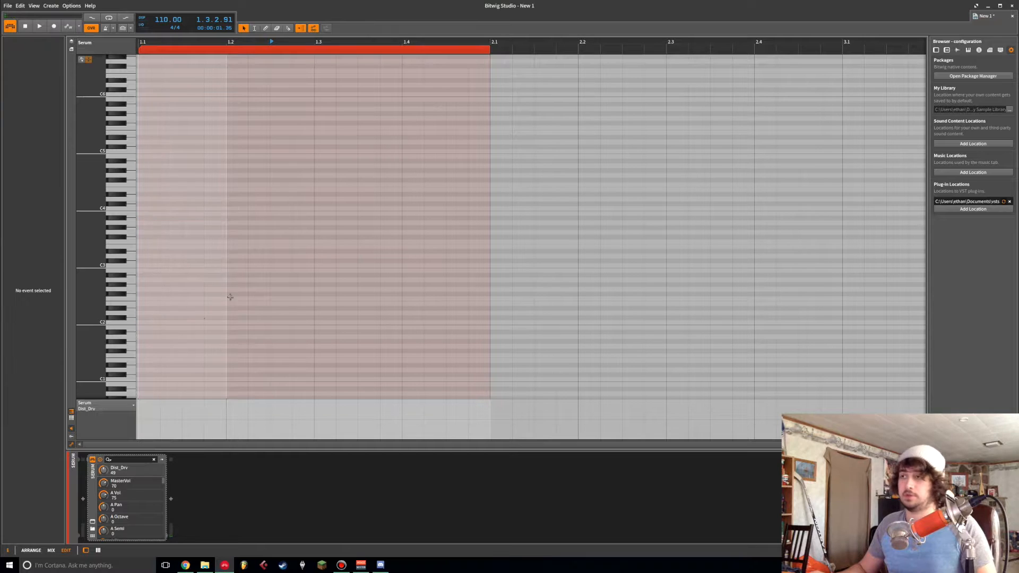
# - Return to the arrangement view with the Serum track's clip in the note editor
pyautogui.scroll(-2, 246, 286)
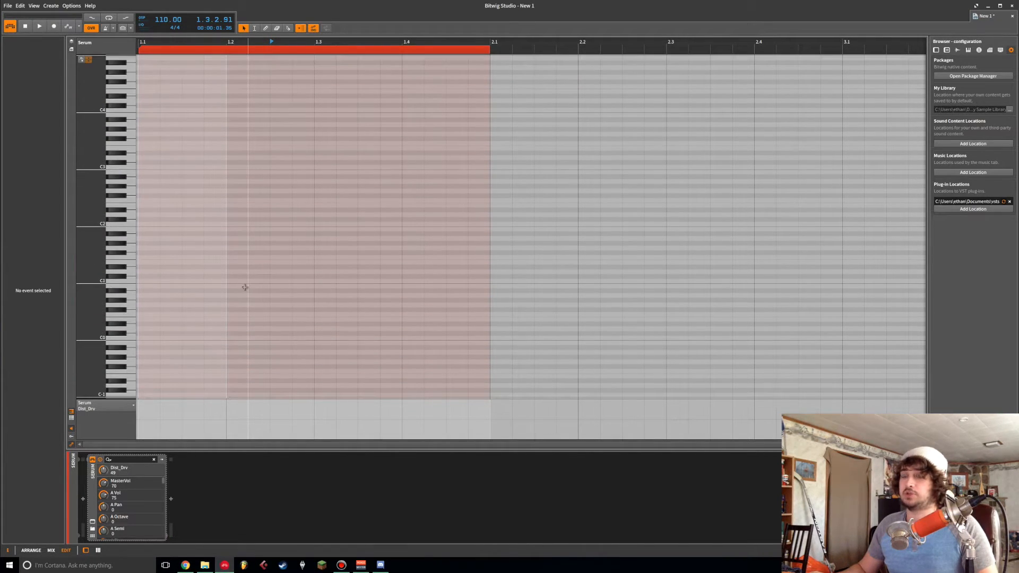
pyautogui.hotkey('alt', '1')
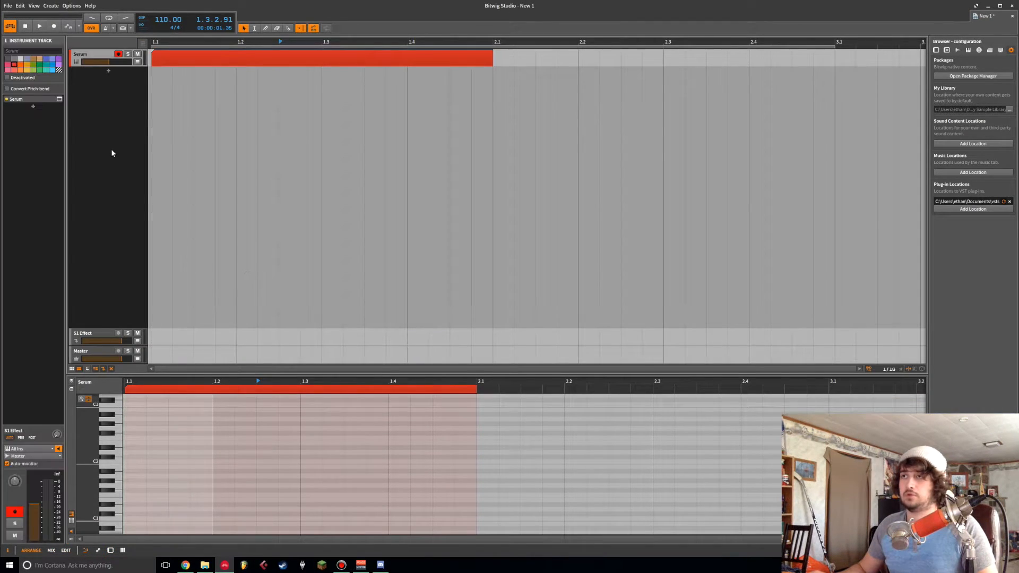
pyautogui.hotkey('ctrl', 't')
pyautogui.write('WORKSHOP')
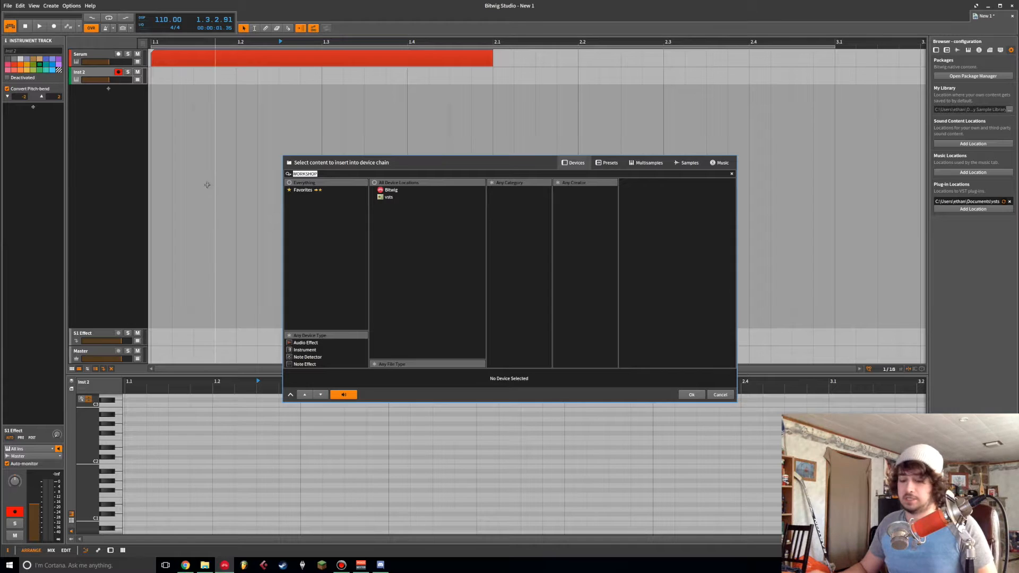
pyautogui.click(140, 121)
pyautogui.press('Delete')
pyautogui.rightClick(124, 121)
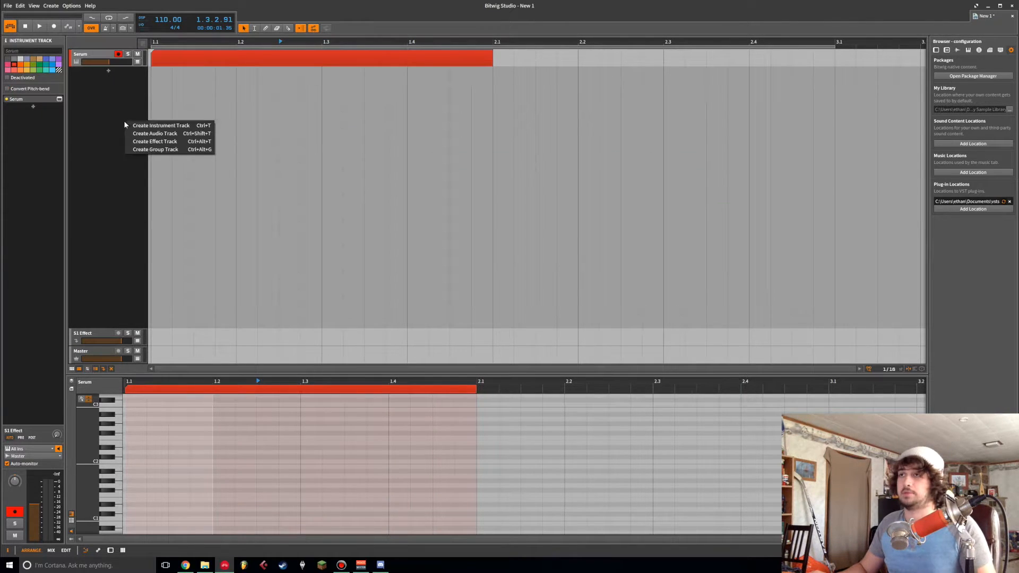
pyautogui.click(155, 150)
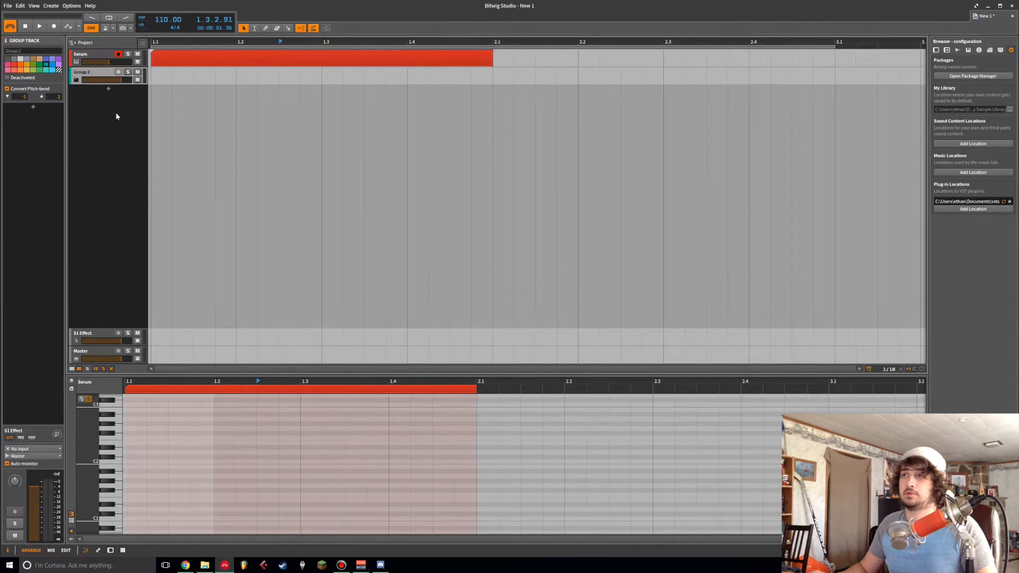
pyautogui.press('Delete')
# - Create a black instrument track named WORKSHOP below the Serum track
pyautogui.rightClick(104, 126)
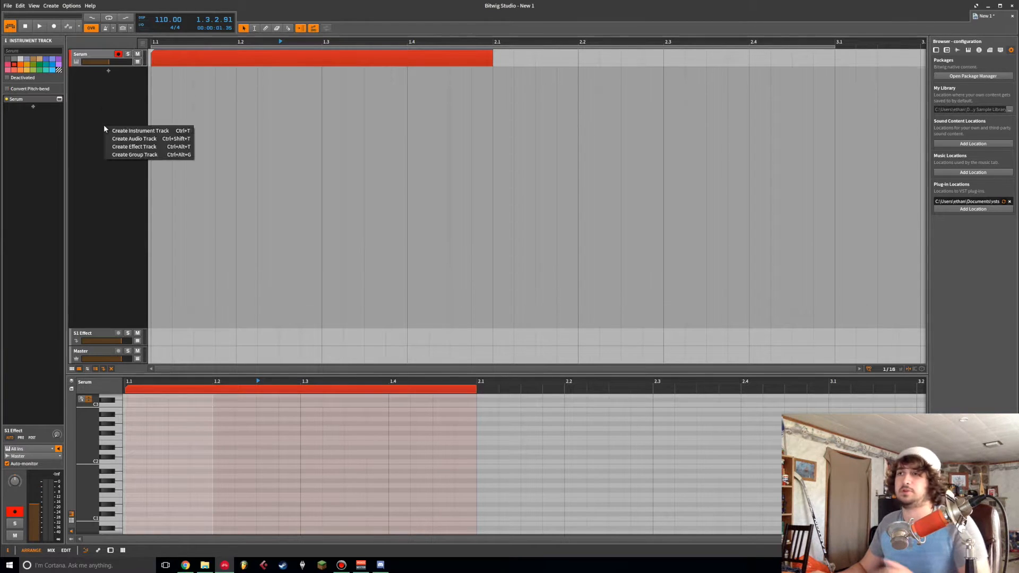
pyautogui.click(133, 131)
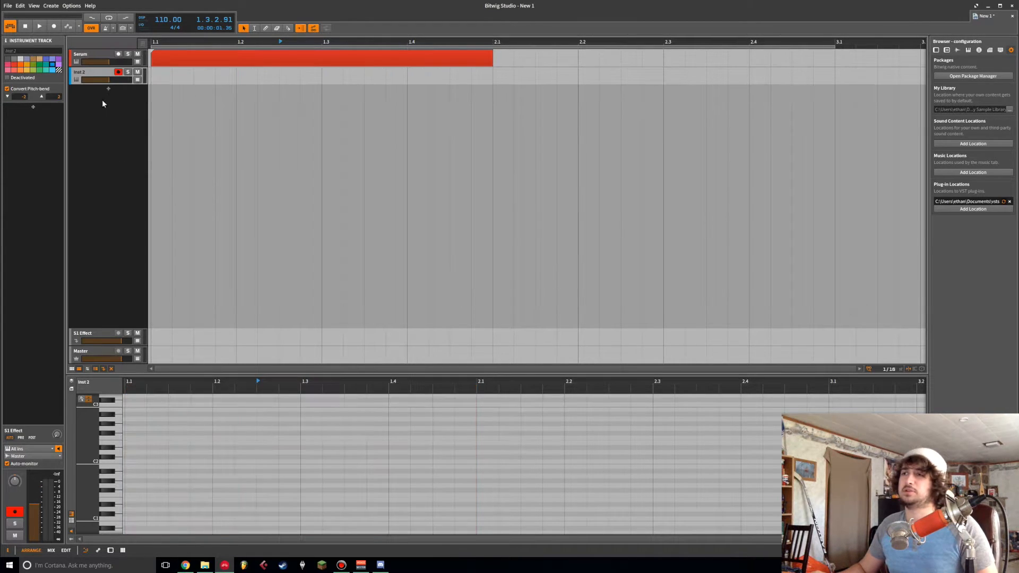
pyautogui.doubleClick(78, 72)
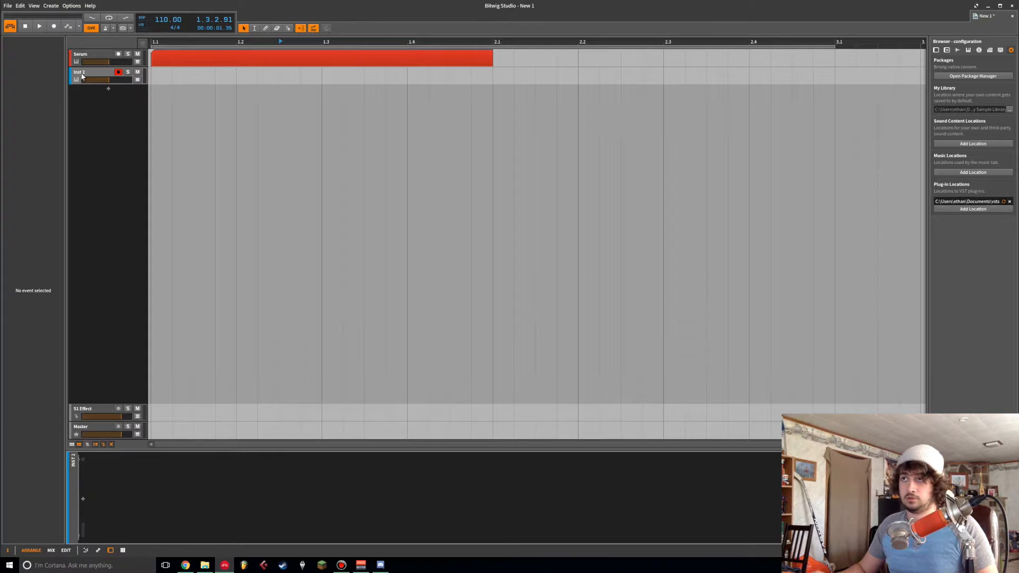
pyautogui.doubleClick(81, 72)
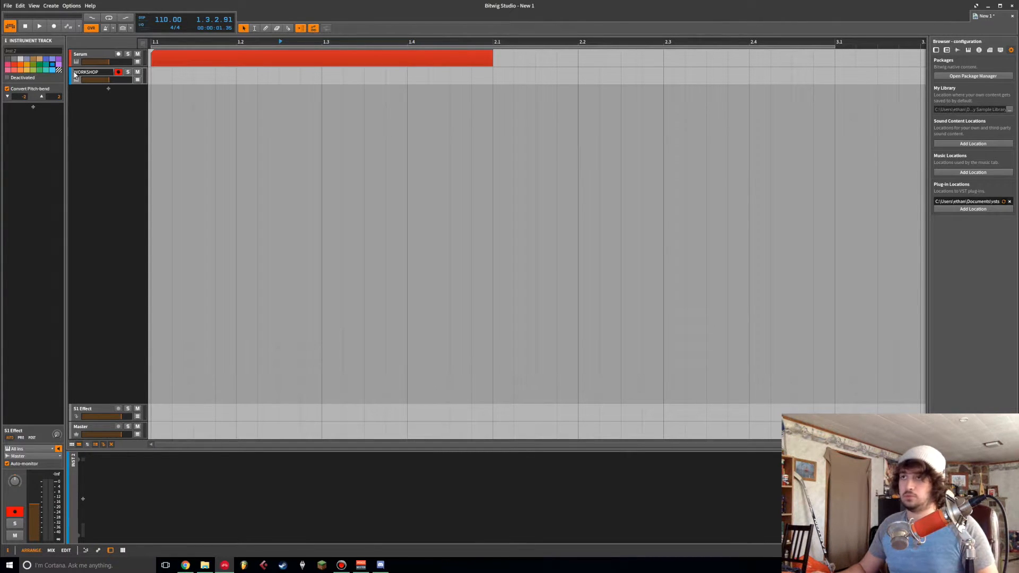
pyautogui.press('Return')
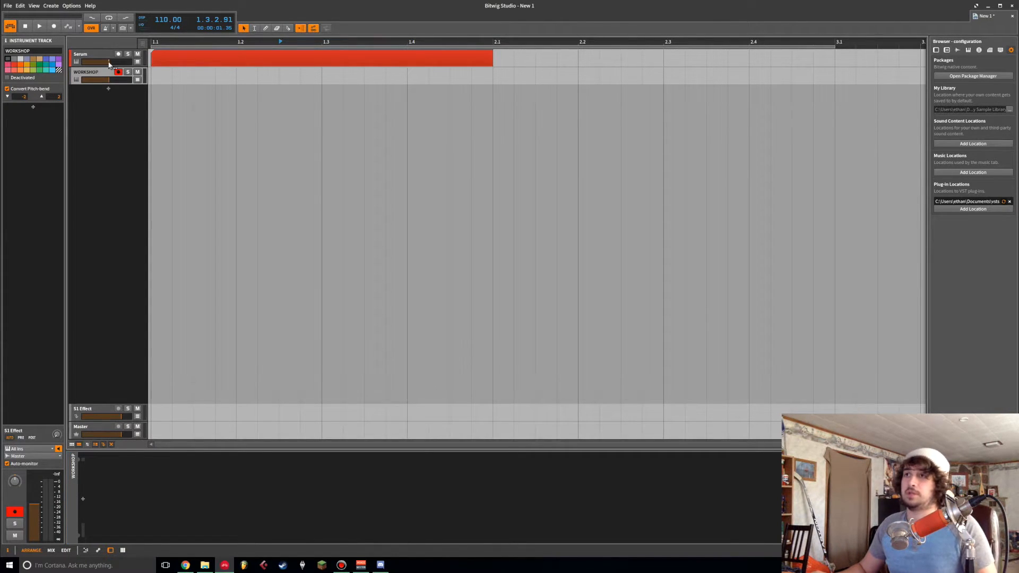
# - Open the Serum plug-in window on the Serum track for a look and close it again
pyautogui.click(97, 56)
pyautogui.click(92, 523)
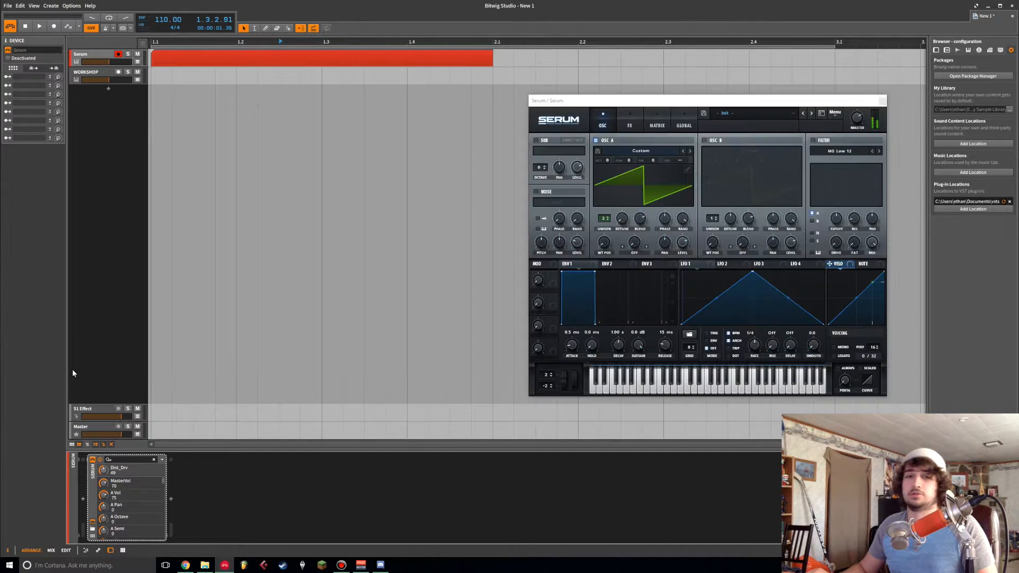
pyautogui.click(882, 101)
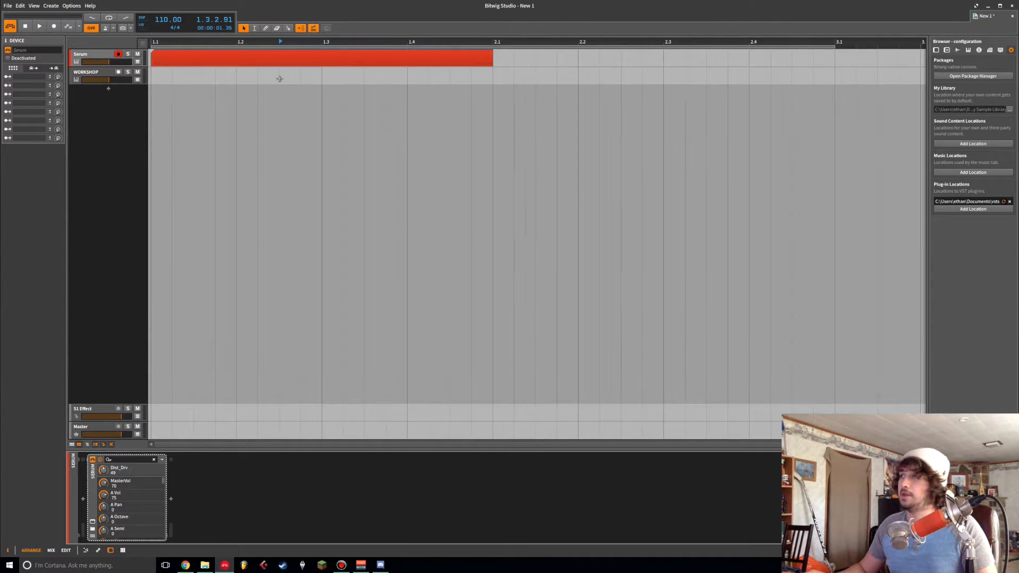
# - Show the Serum track's note editor in layered mode and make the WORKSHOP track visible in it
pyautogui.click(74, 56)
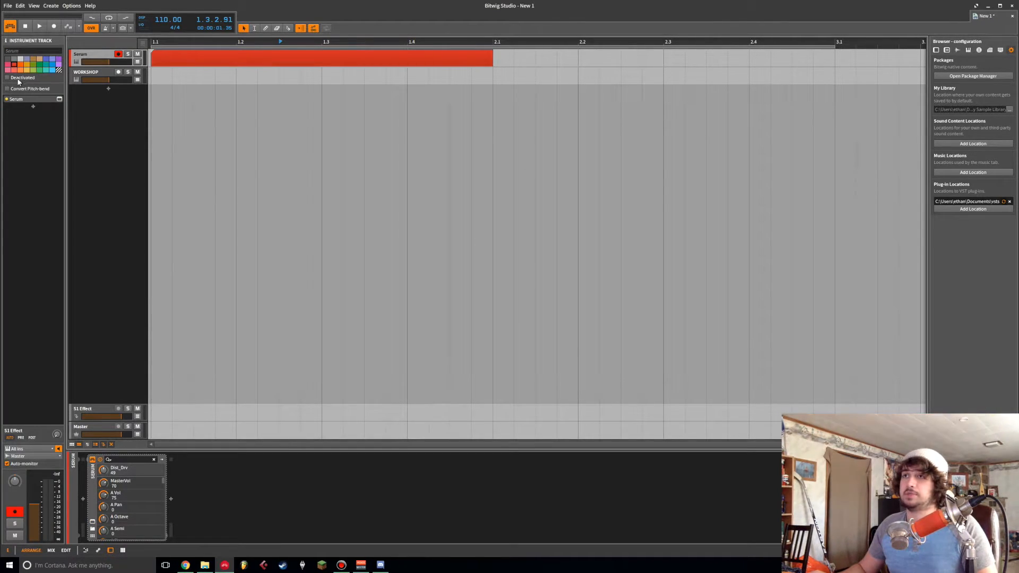
pyautogui.press('d')
pyautogui.press('d')
pyautogui.press('d')
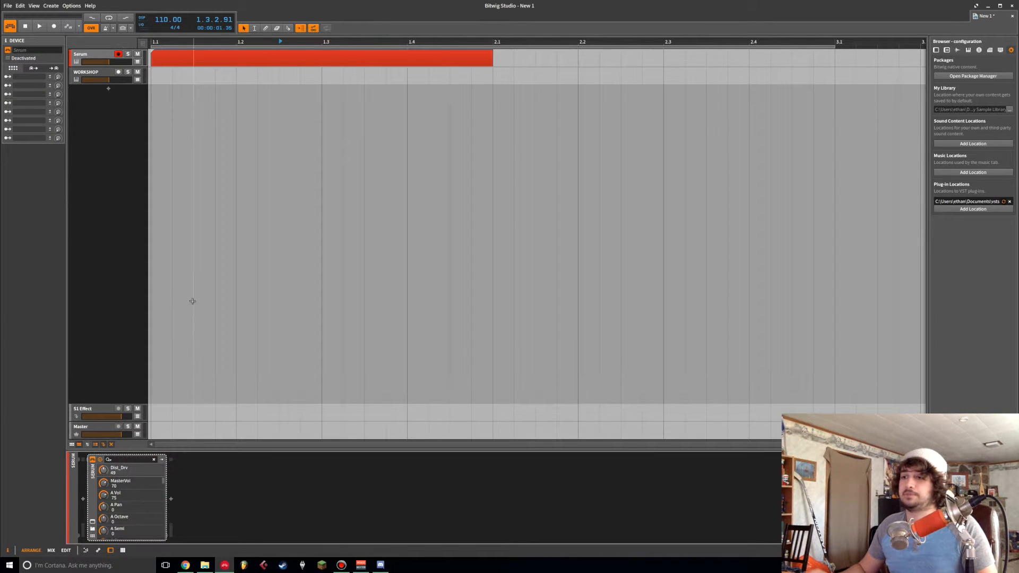
pyautogui.press('e')
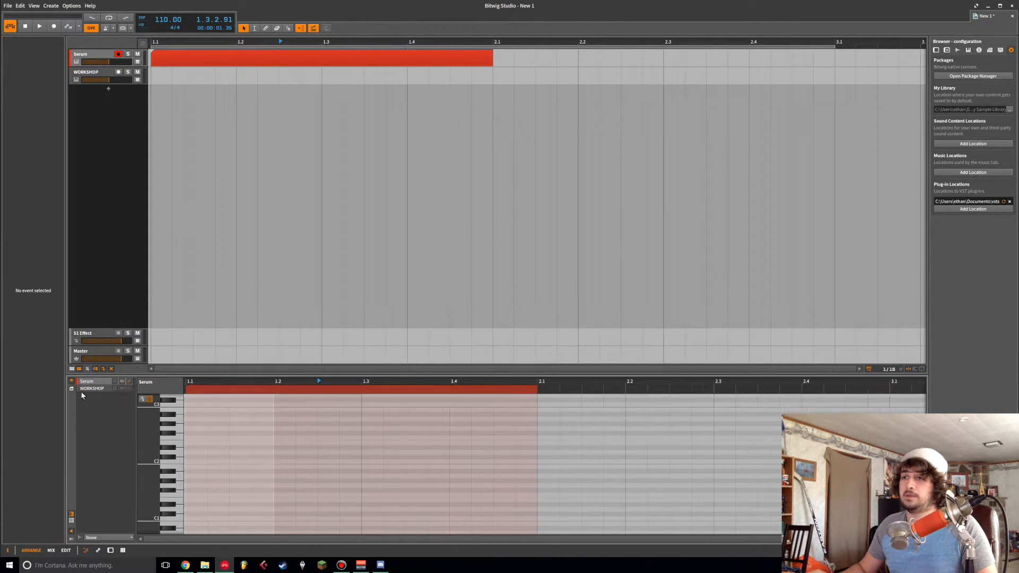
pyautogui.click(122, 390)
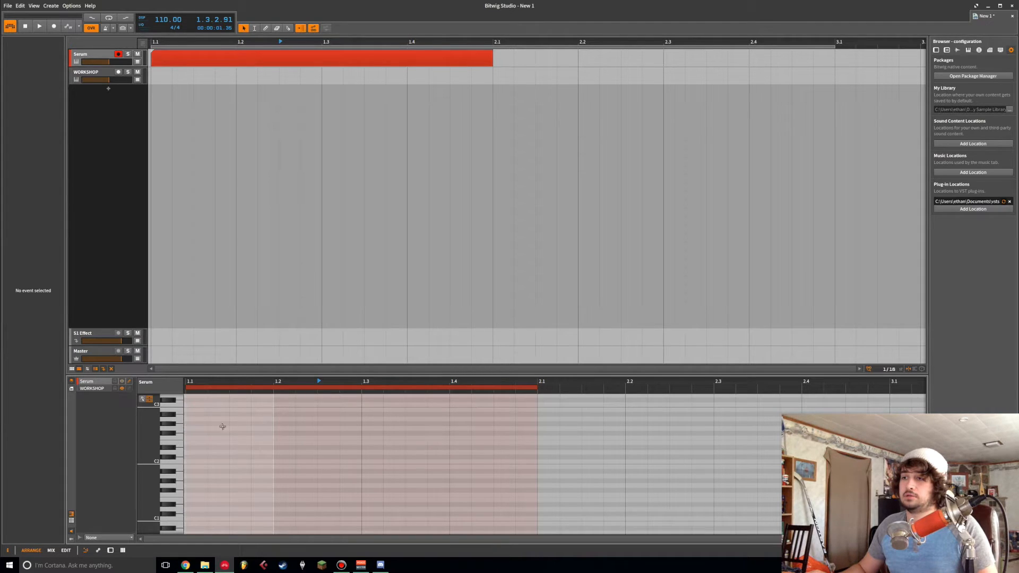
pyautogui.scroll(3, 211, 424)
# - Arm the WORKSHOP track and create a one-bar clip at its start
pyautogui.click(118, 72)
pyautogui.click(164, 71)
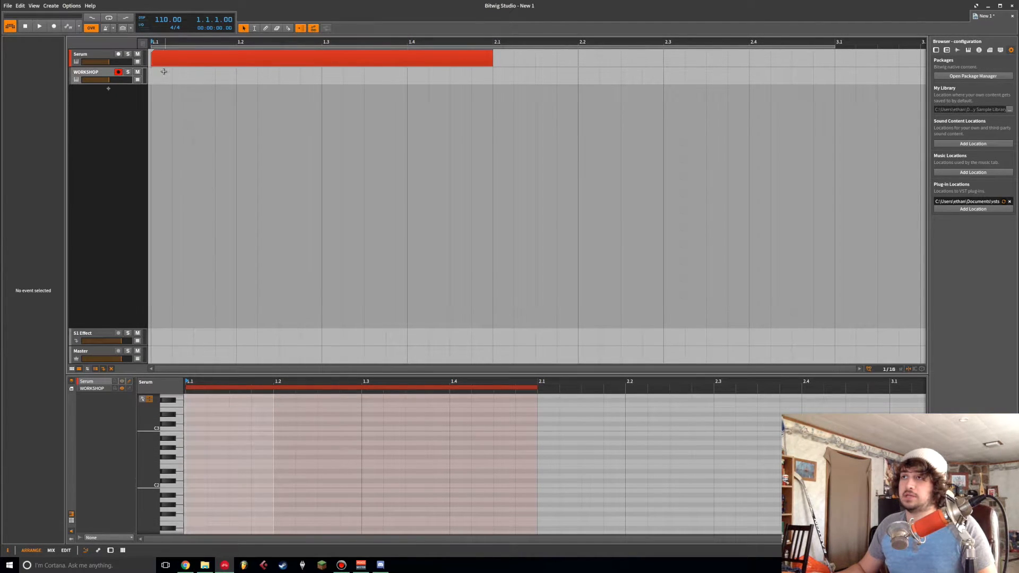
pyautogui.doubleClick(164, 71)
pyautogui.scroll(-10, 188, 119)
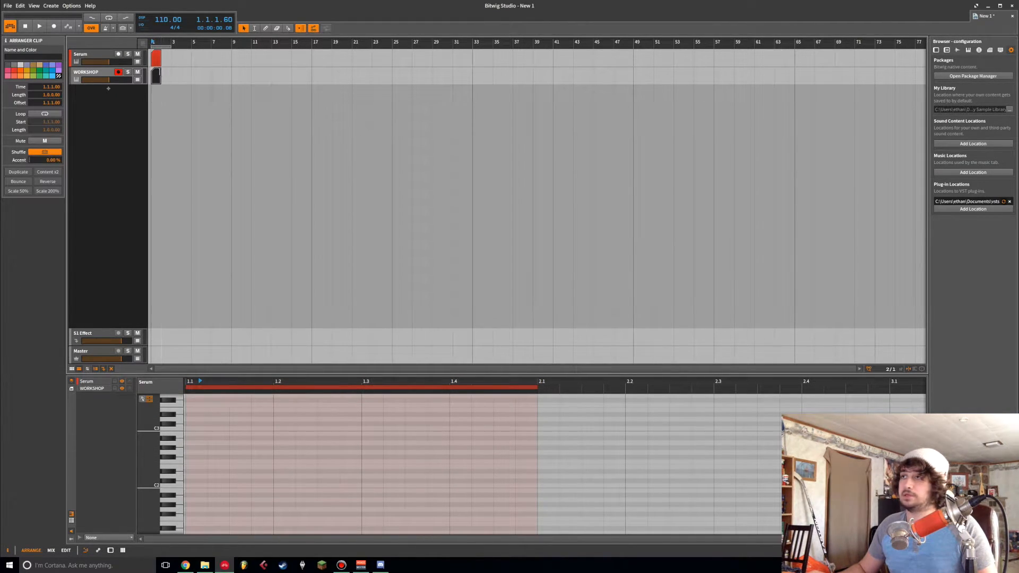
# - Lengthen the WORKSHOP clip to about 118 bars and scale it by 200%
pyautogui.moveTo(159, 73); pyautogui.dragTo(591, 74)
pyautogui.scroll(-3, 403, 73)
pyautogui.moveTo(387, 73); pyautogui.dragTo(785, 72)
pyautogui.scroll(-2, 573, 101)
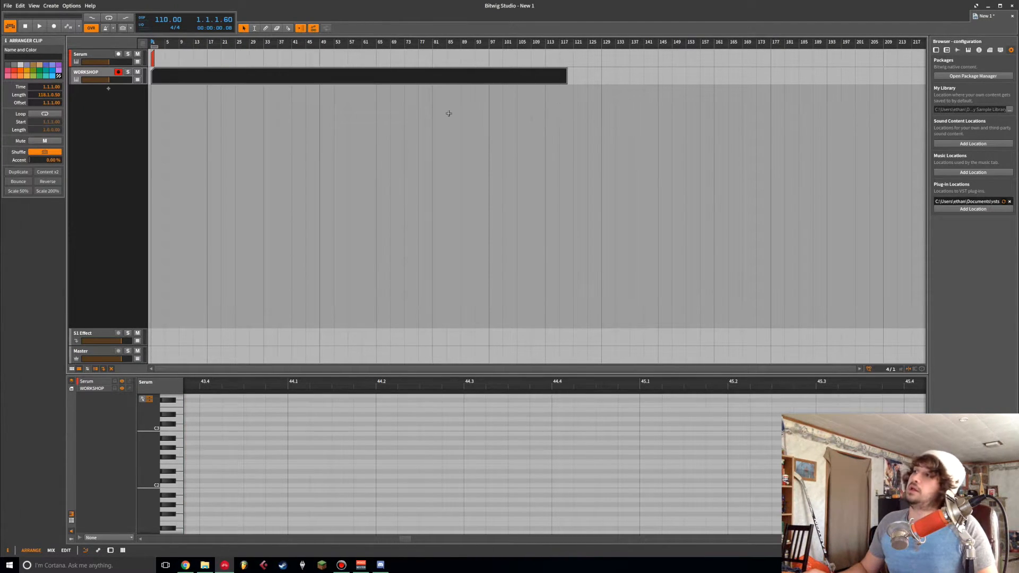
pyautogui.click(46, 192)
pyautogui.scroll(-2, 250, 159)
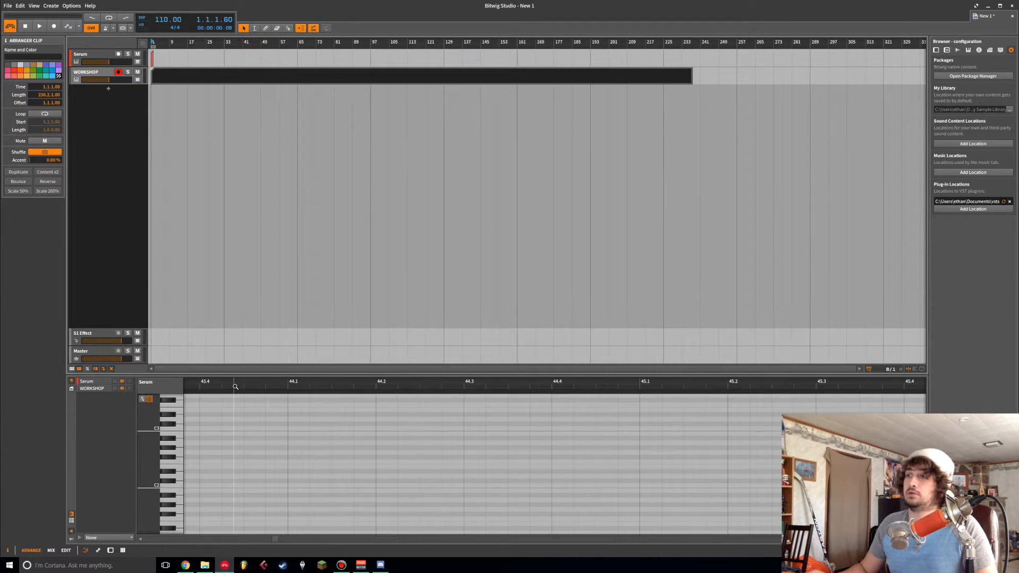
# - Draw a stack of one-beat notes C1, D1, E1, F1, G1, A1, B1 and C2 at beat 1.1 of the Serum clip
pyautogui.doubleClick(320, 74)
pyautogui.moveTo(203, 382); pyautogui.dragTo(351, 426)
pyautogui.scroll(6, 193, 425)
pyautogui.click(185, 426)
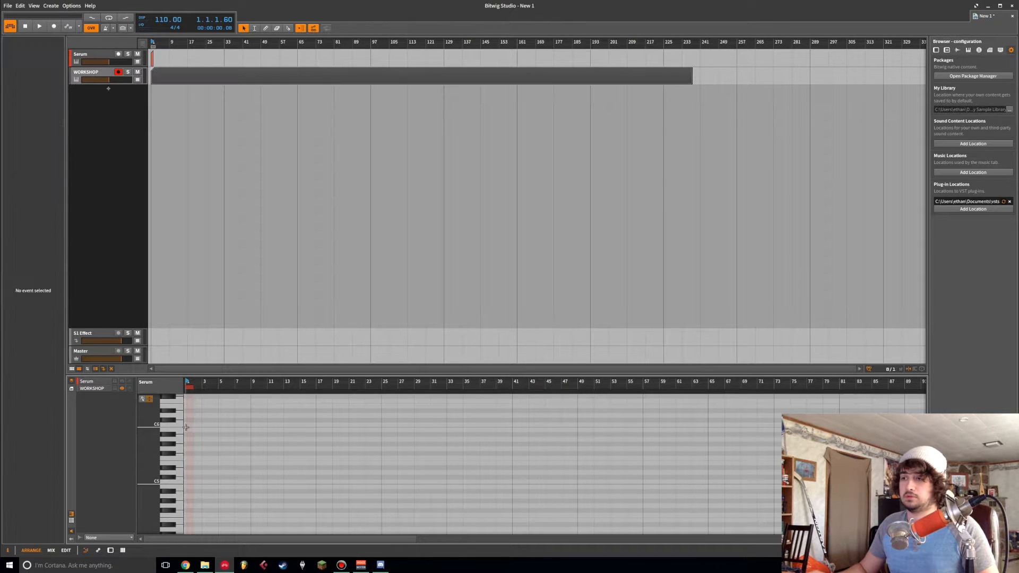
pyautogui.scroll(-4, 186, 426)
pyautogui.scroll(-3, 186, 426)
pyautogui.moveTo(189, 382); pyautogui.dragTo(357, 444)
pyautogui.click(179, 480)
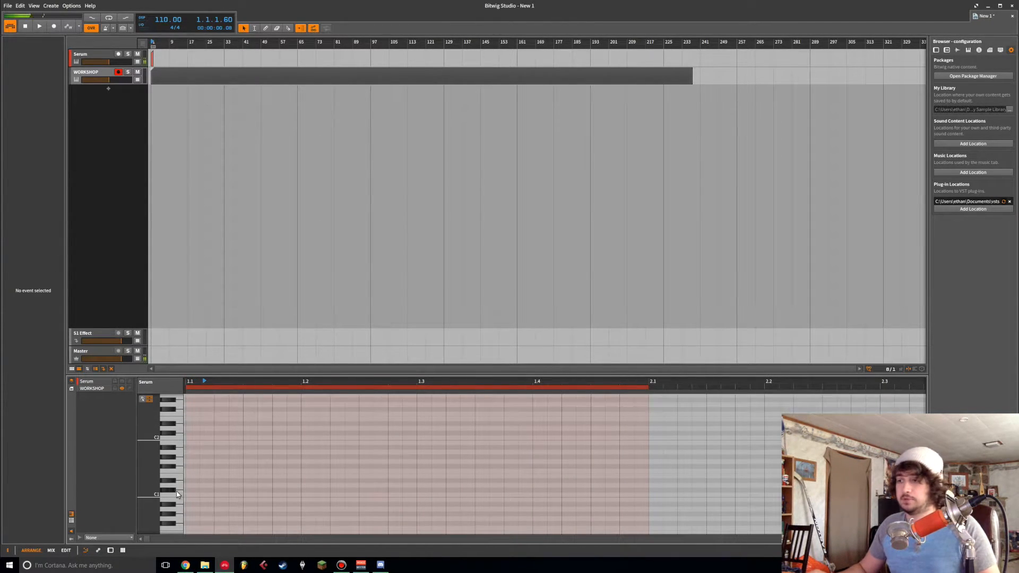
pyautogui.doubleClick(216, 498)
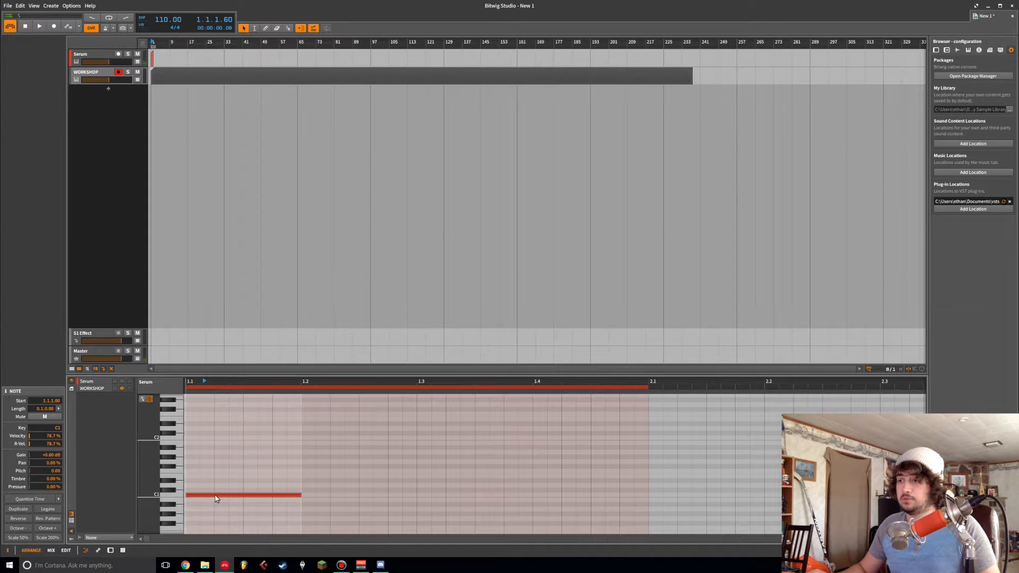
pyautogui.doubleClick(190, 485)
pyautogui.doubleClick(187, 475)
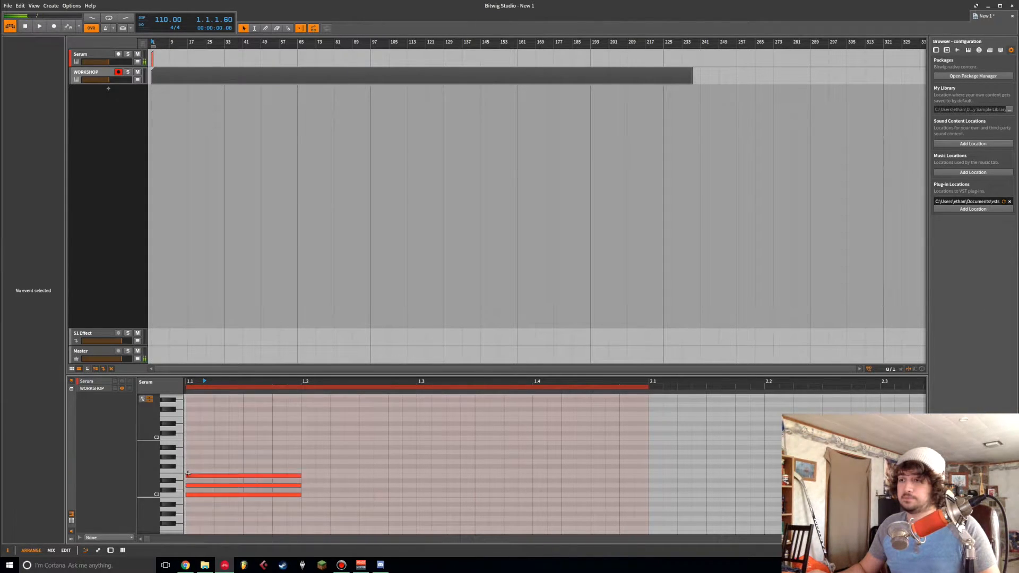
pyautogui.doubleClick(189, 471)
pyautogui.doubleClick(188, 461)
pyautogui.doubleClick(189, 452)
pyautogui.doubleClick(189, 443)
pyautogui.doubleClick(189, 438)
# - Extend the scale stack with higher octave copies up to C4
pyautogui.moveTo(217, 430); pyautogui.dragTo(198, 400)
pyautogui.scroll(3, 200, 451)
pyautogui.scroll(2, 197, 403)
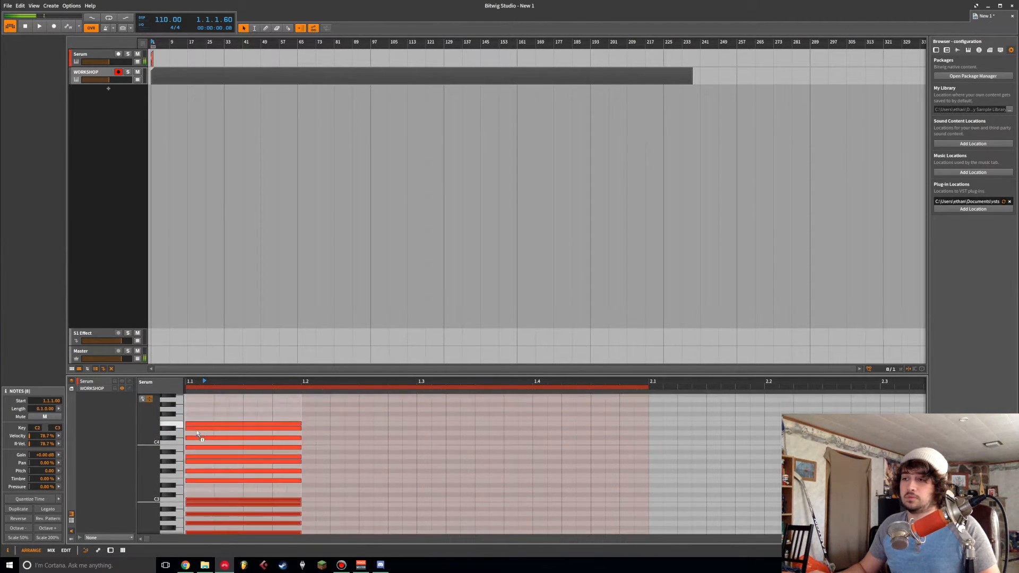
pyautogui.moveTo(195, 442); pyautogui.dragTo(196, 442)
pyautogui.scroll(-3, 264, 457)
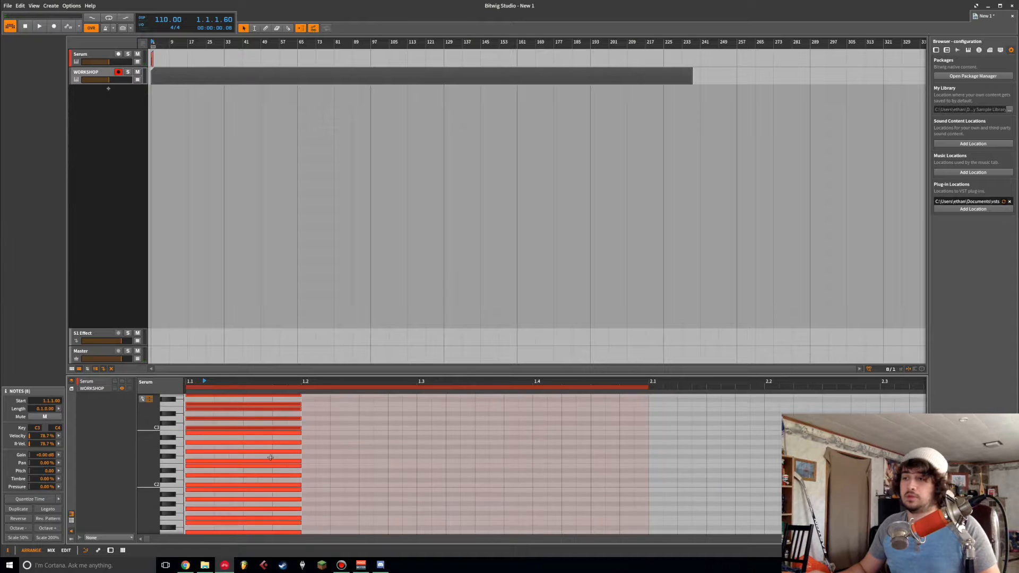
pyautogui.click(265, 480)
pyautogui.scroll(-2, 265, 481)
# - Move all the scale notes from the Serum clip to the start of the WORKSHOP clip
pyautogui.hotkey('ctrl', 'a')
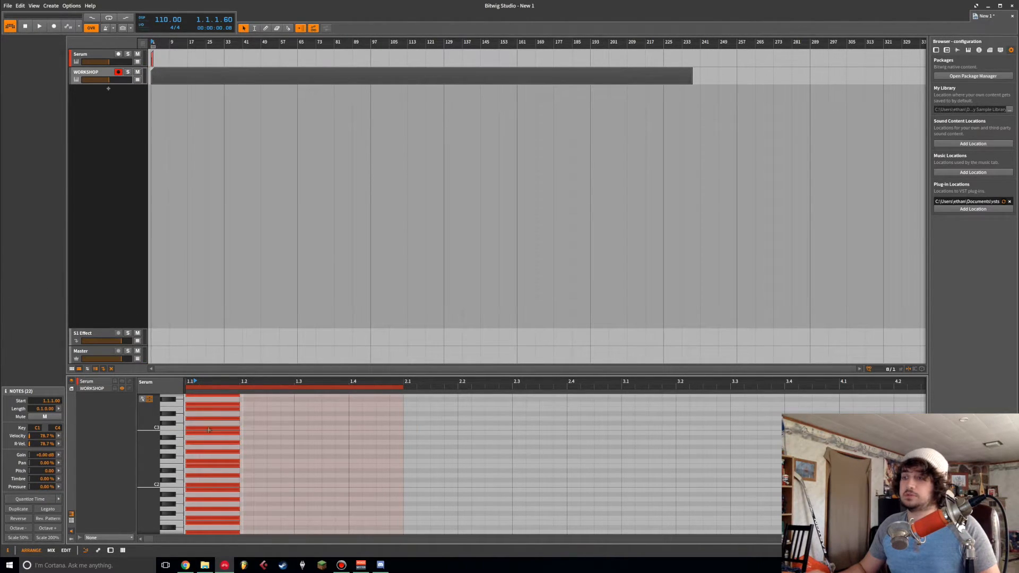
pyautogui.press('Delete')
pyautogui.click(170, 77)
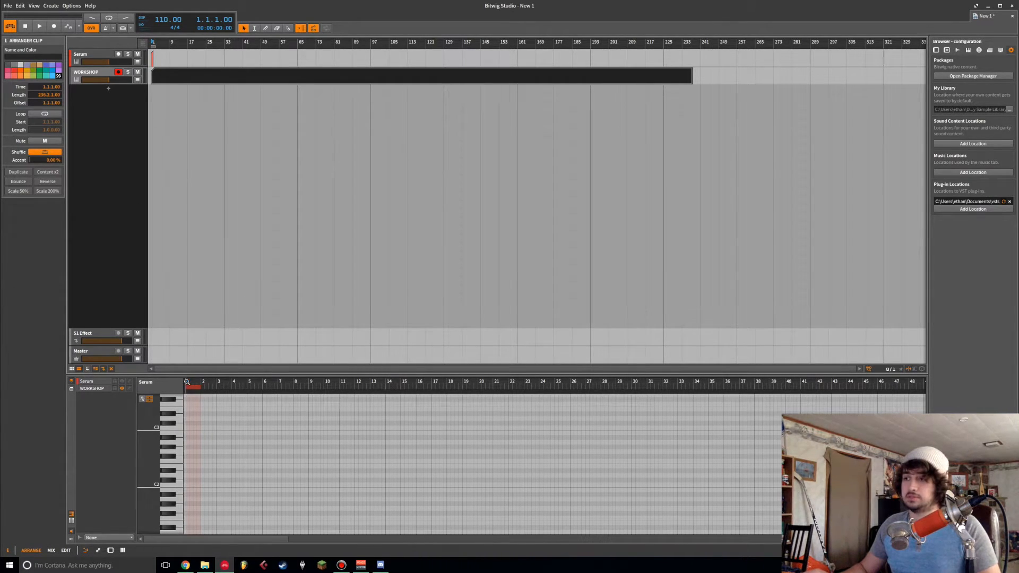
pyautogui.click(186, 405)
pyautogui.click(129, 389)
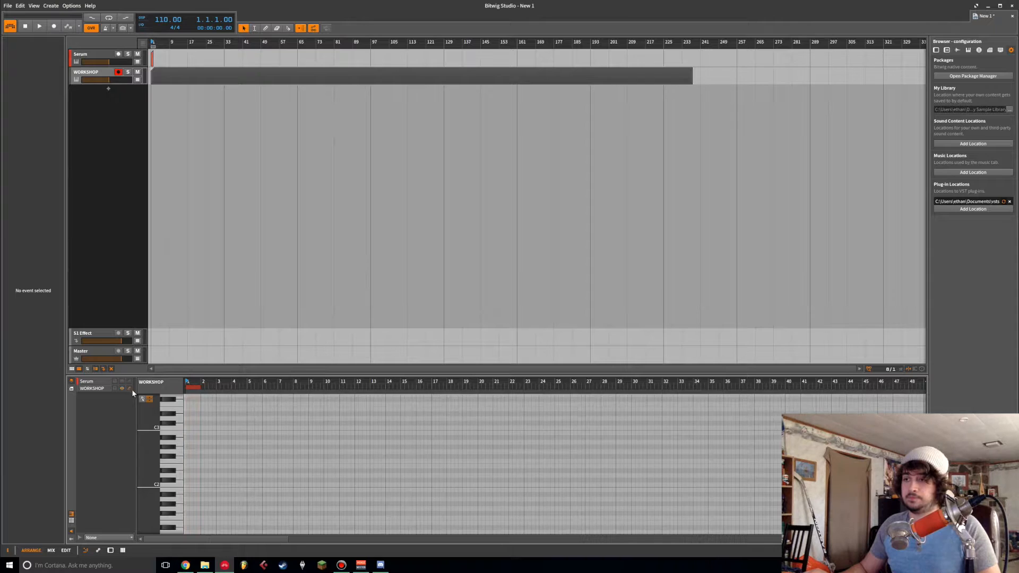
pyautogui.hotkey('ctrl', 'v')
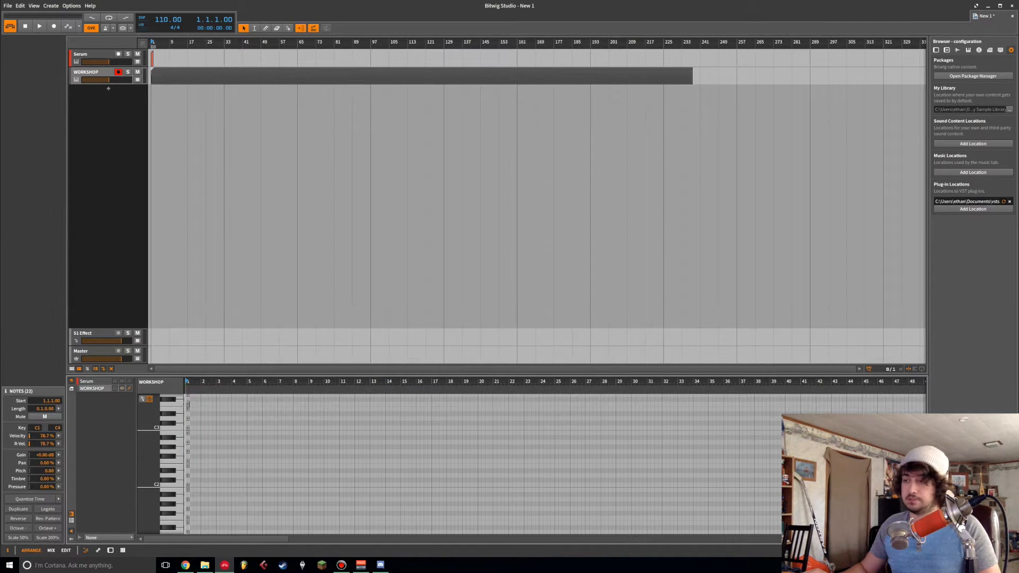
# - Scale the pasted notes by 200% repeatedly to a length of 256 bars and mute them all
pyautogui.click(51, 538)
pyautogui.click(51, 538)
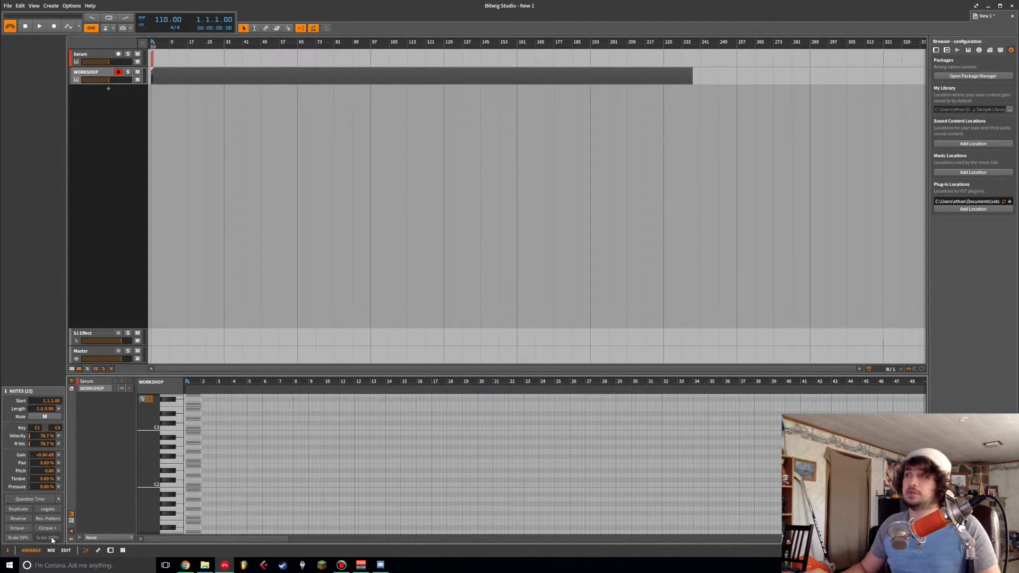
pyautogui.click(51, 538)
pyautogui.click(52, 538)
pyautogui.click(51, 538)
pyautogui.click(51, 538)
pyautogui.click(52, 538)
pyautogui.click(52, 538)
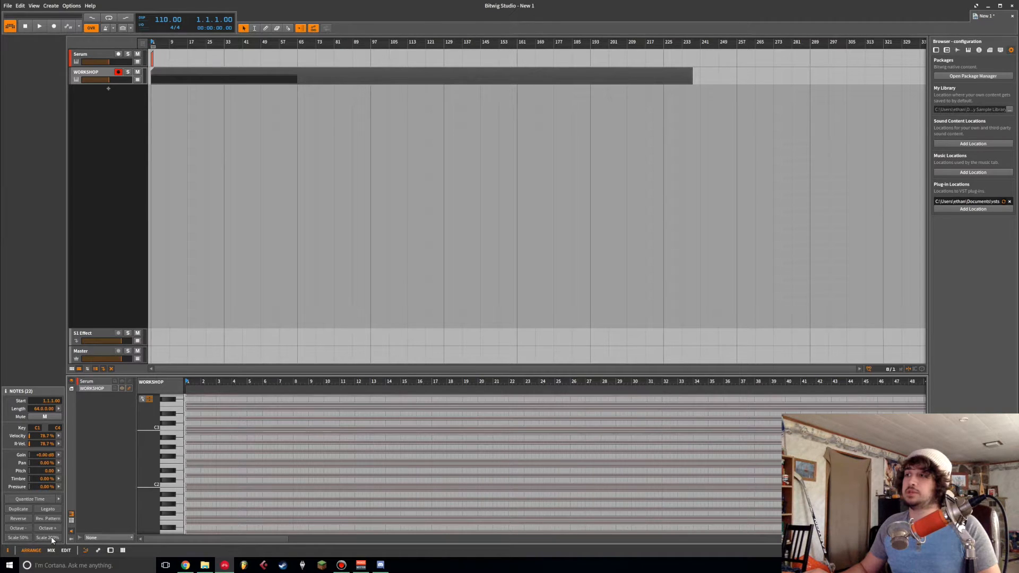
pyautogui.click(51, 537)
pyautogui.click(51, 537)
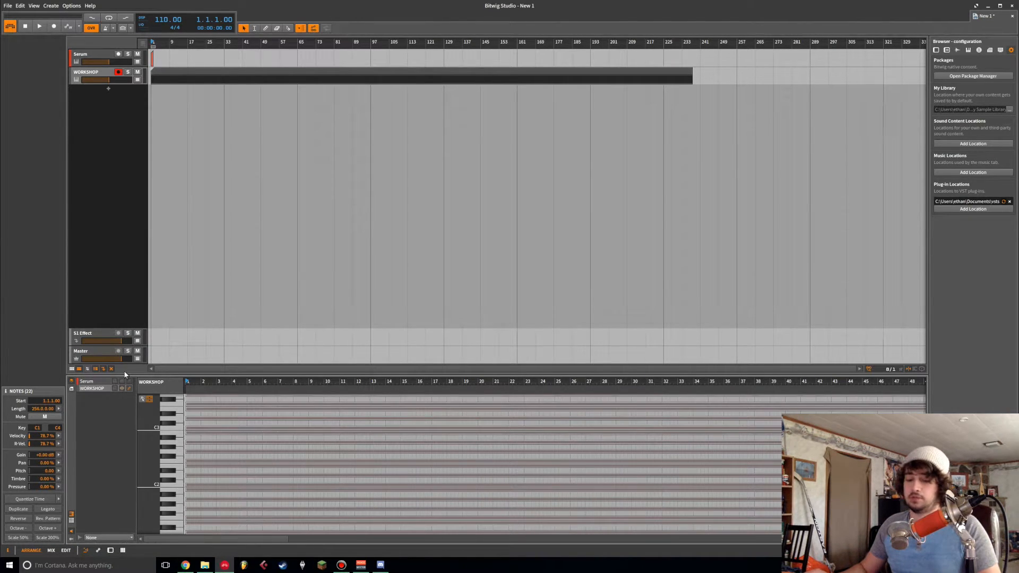
pyautogui.hotkey('shift', 'm')
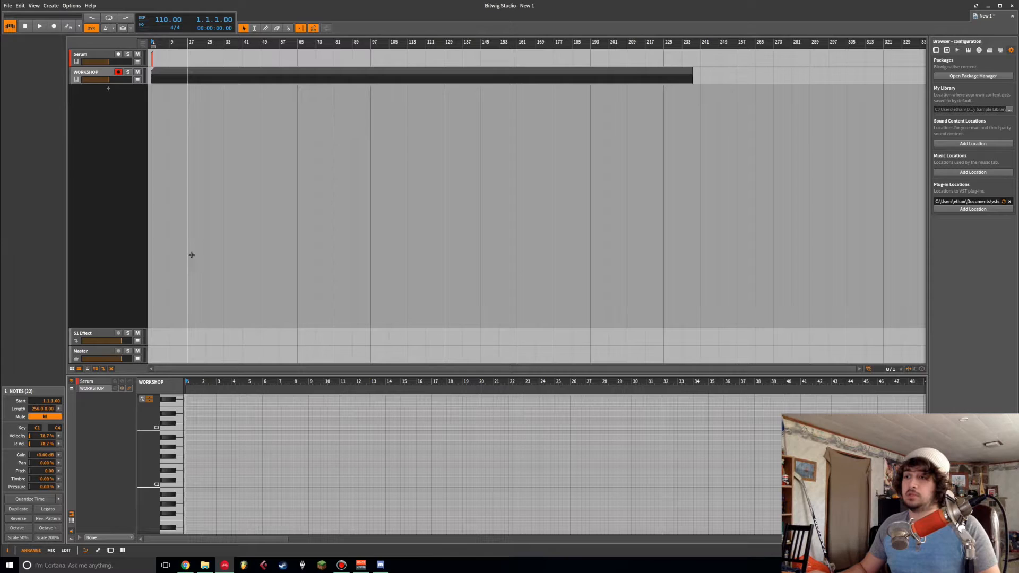
pyautogui.scroll(-5, 229, 448)
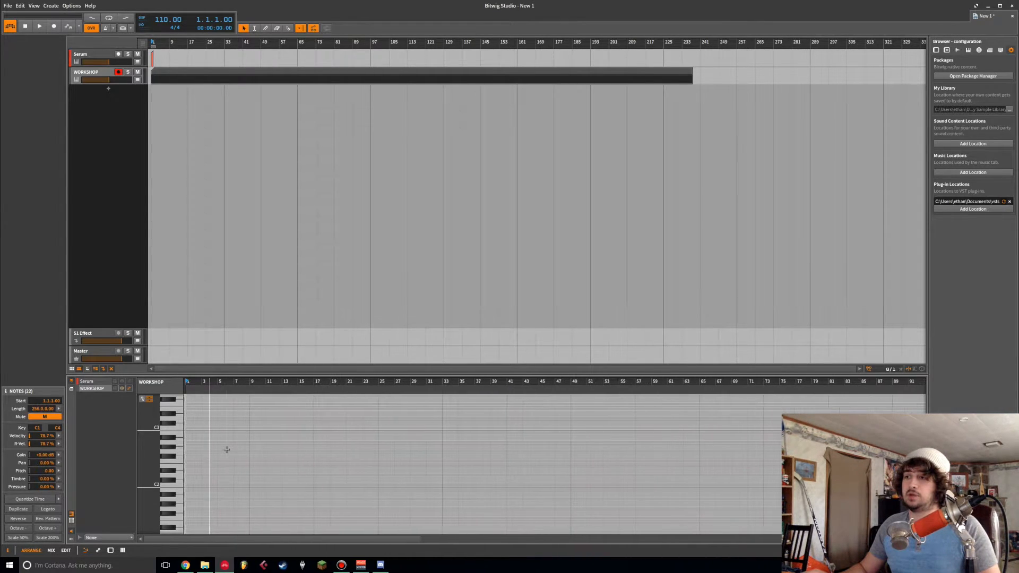
# - Try blue, red, grey, purple and dark colours on the WORKSHOP track to compare its guide notes behind the Serum layer
pyautogui.click(107, 381)
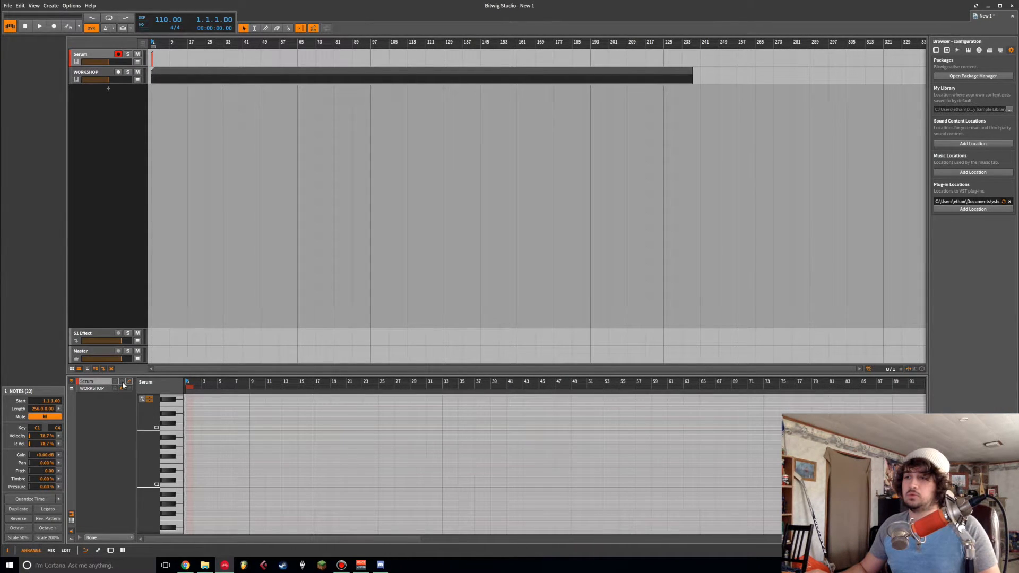
pyautogui.moveTo(249, 382); pyautogui.dragTo(400, 432)
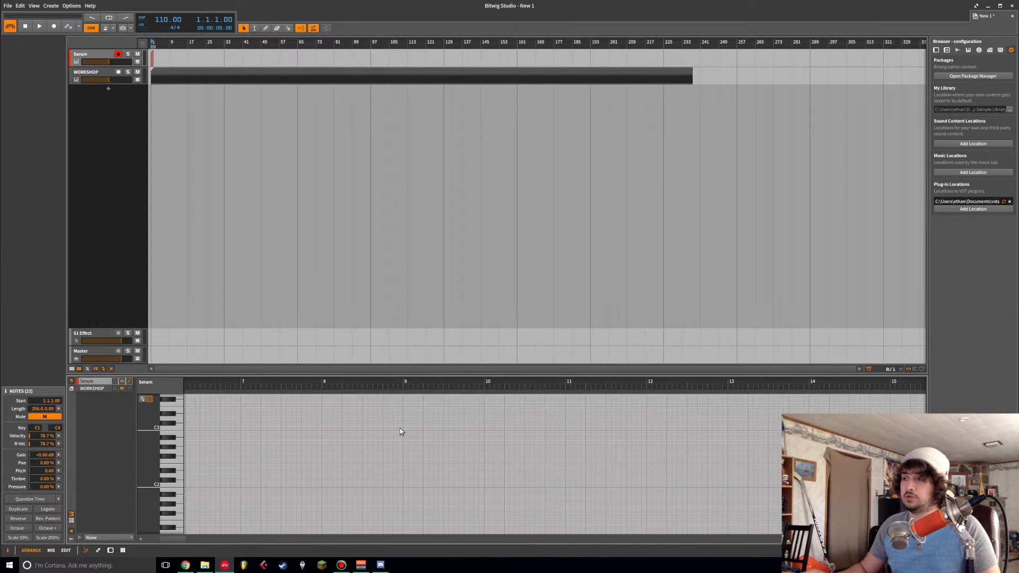
pyautogui.click(87, 74)
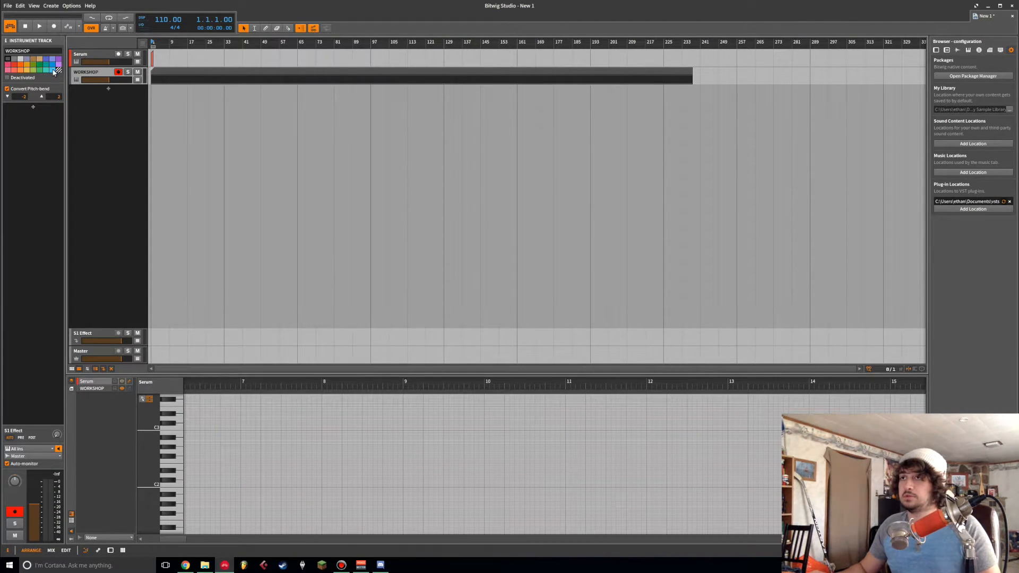
pyautogui.click(53, 67)
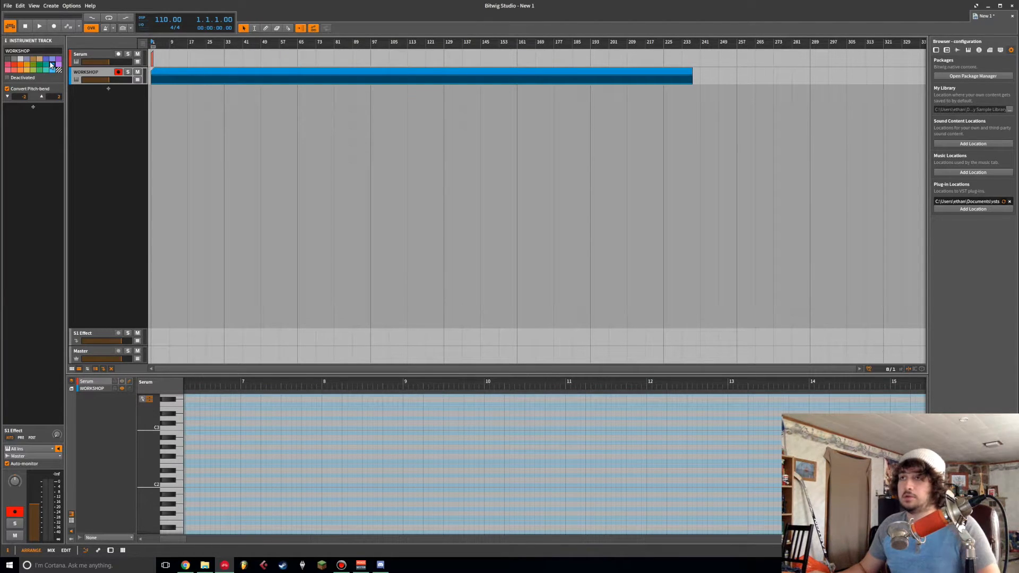
pyautogui.click(14, 67)
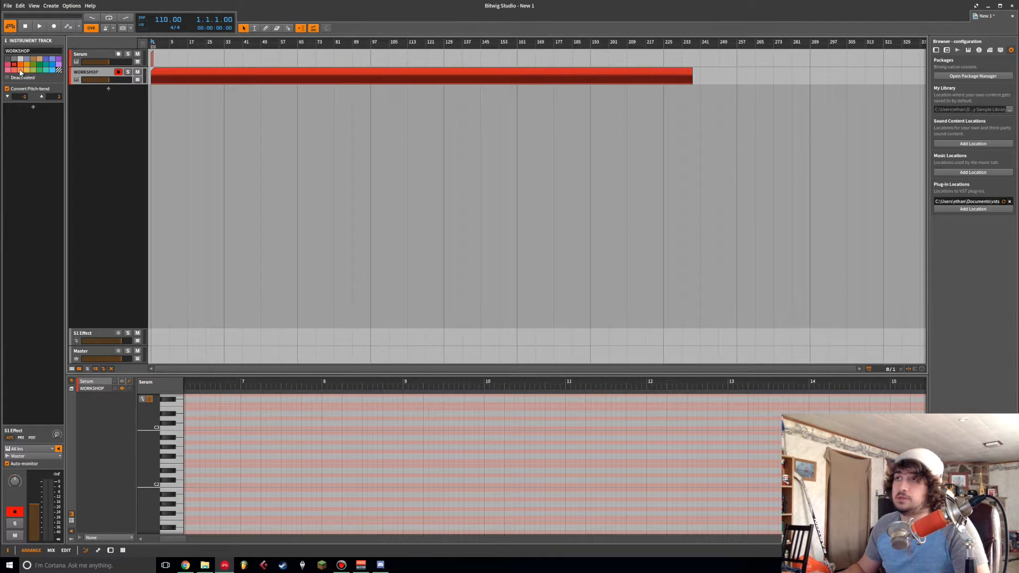
pyautogui.click(20, 70)
pyautogui.click(14, 70)
pyautogui.click(8, 69)
pyautogui.click(13, 59)
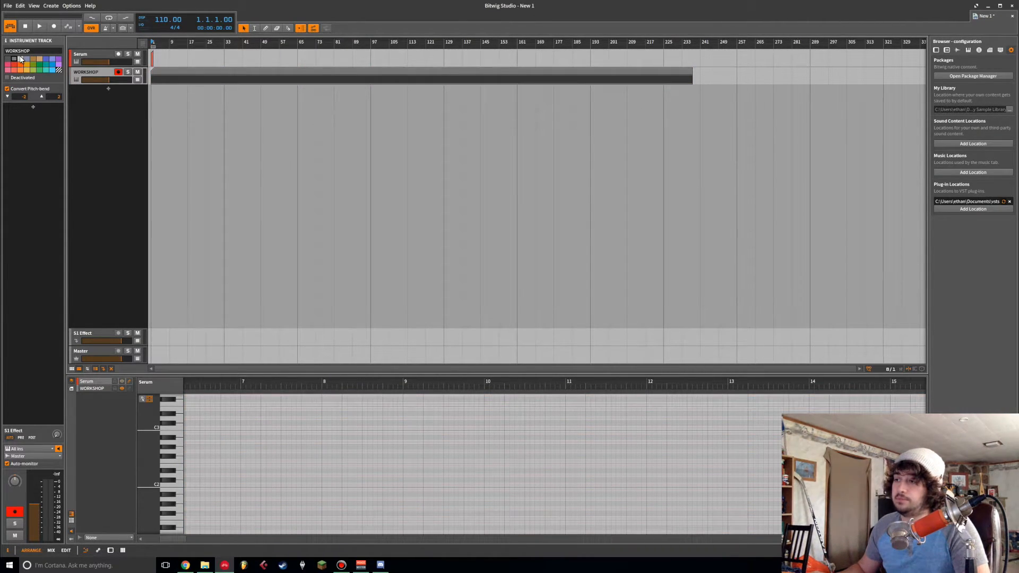
pyautogui.click(20, 59)
pyautogui.click(25, 59)
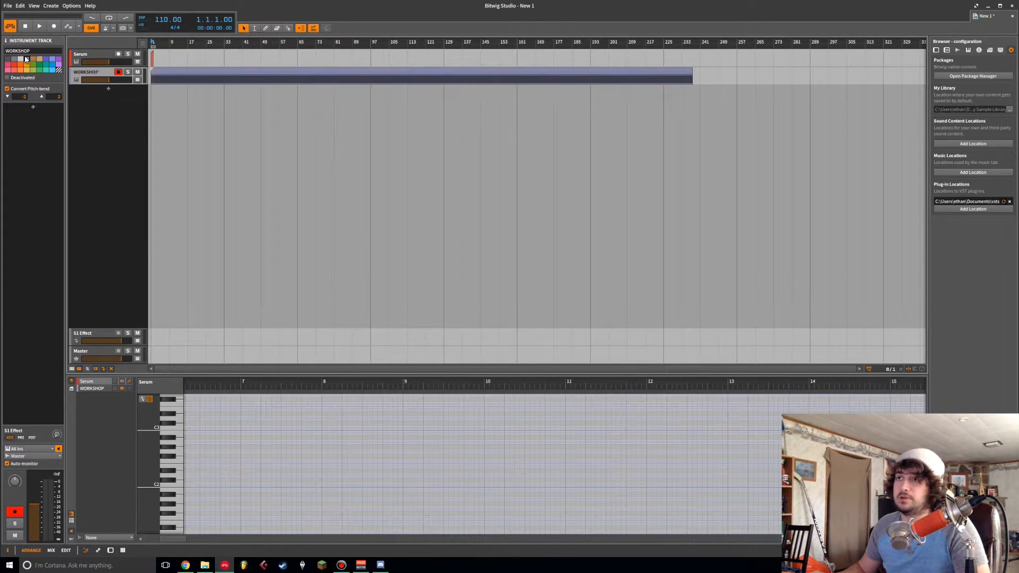
pyautogui.click(39, 59)
pyautogui.click(46, 59)
pyautogui.click(54, 59)
pyautogui.click(59, 60)
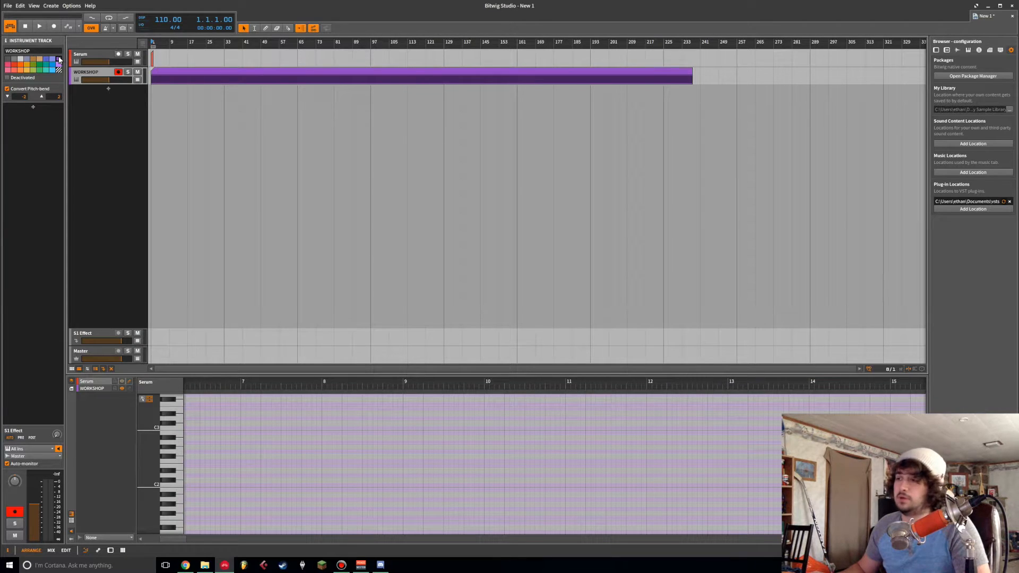
pyautogui.click(59, 70)
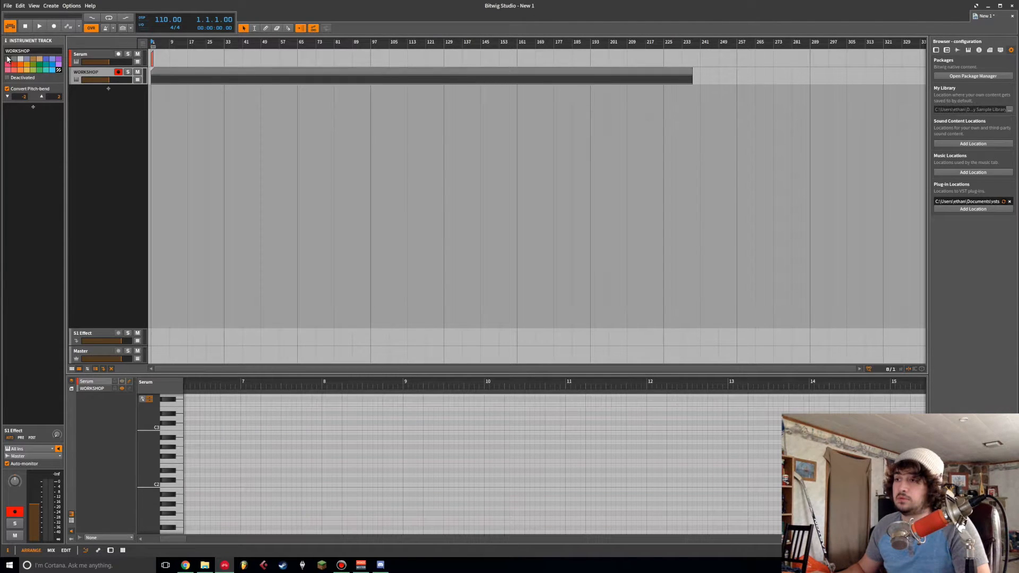
pyautogui.click(7, 60)
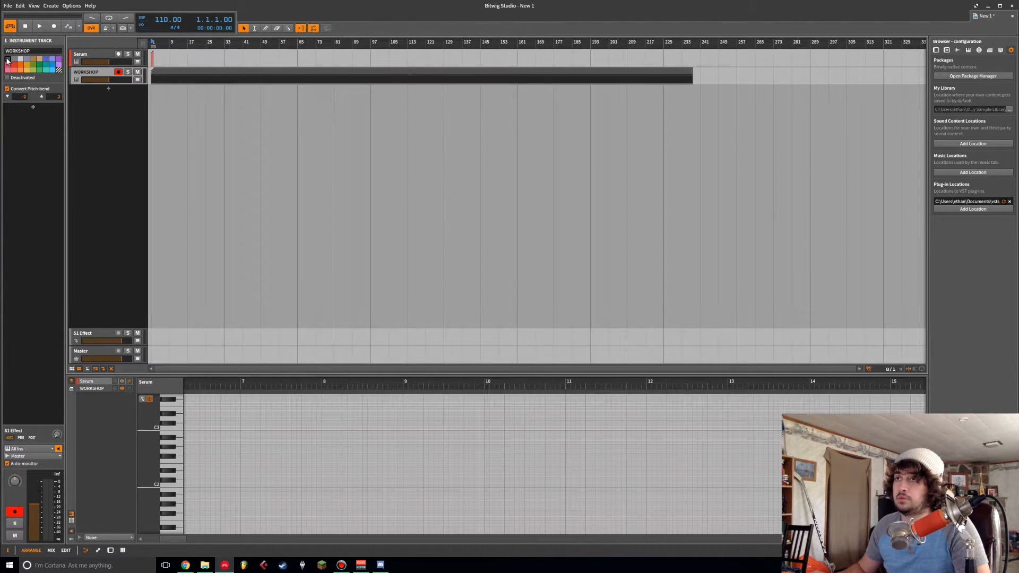
pyautogui.click(59, 72)
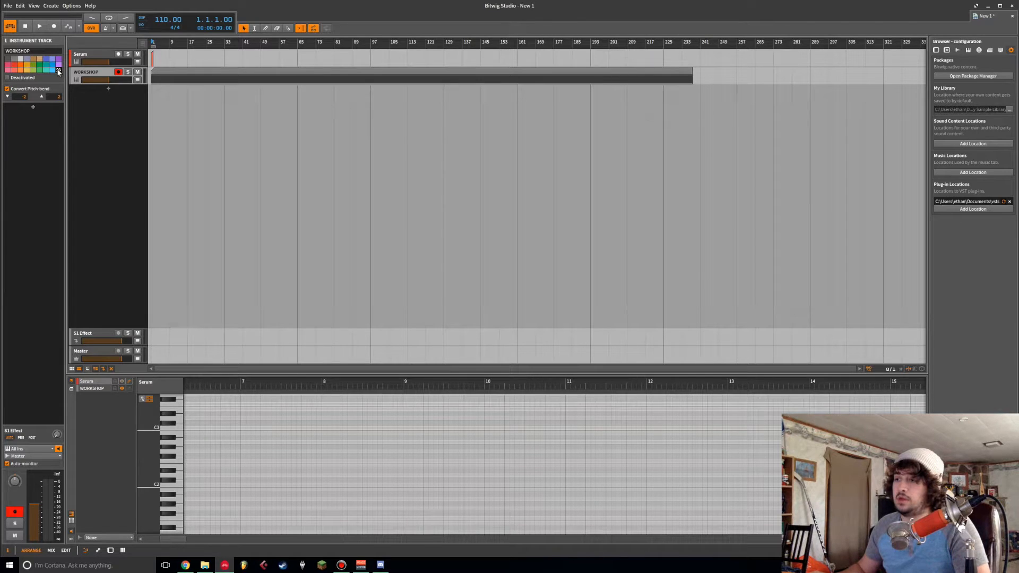
# - Colour the WORKSHOP track green
pyautogui.click(46, 71)
pyautogui.click(40, 71)
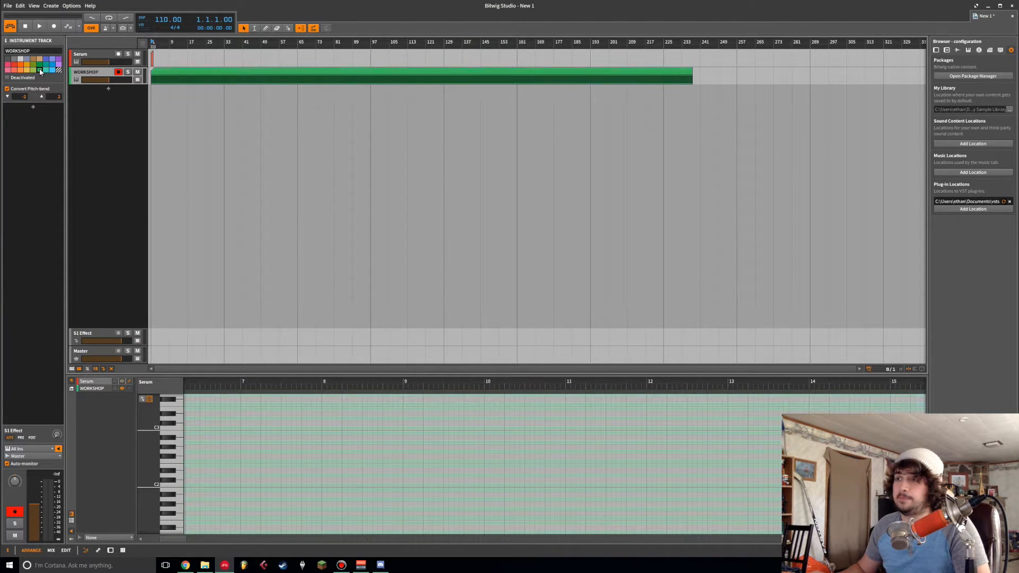
pyautogui.scroll(-6, 273, 401)
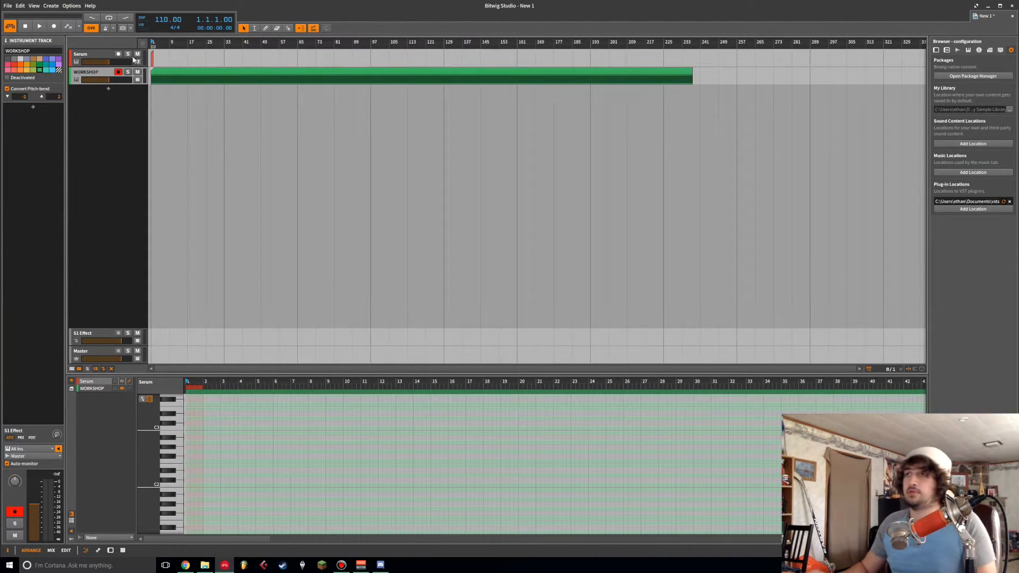
# - Open the one-bar Serum clip in the note editor with the WORKSHOP notes layered behind it
pyautogui.click(105, 55)
pyautogui.press('d')
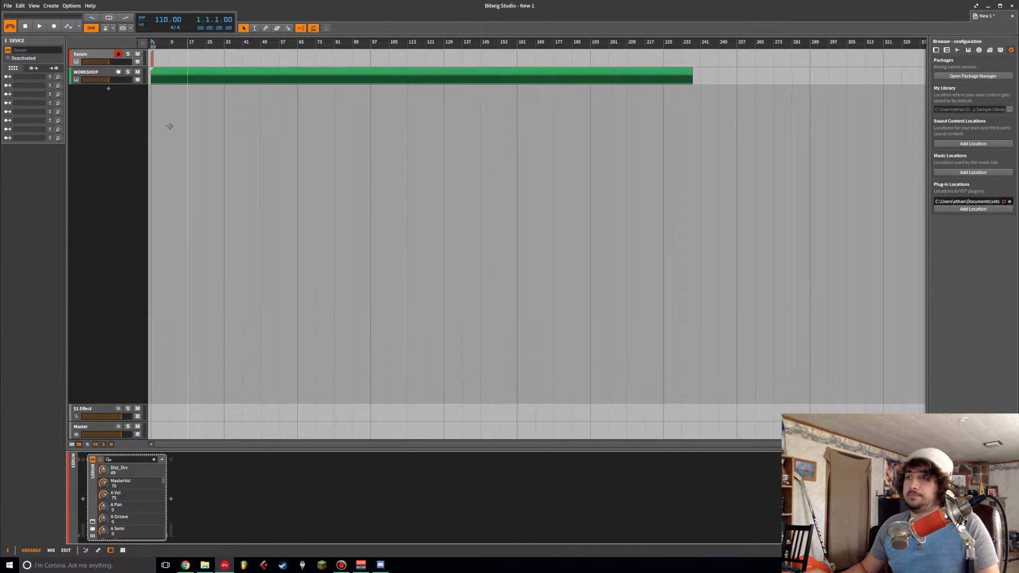
pyautogui.doubleClick(152, 55)
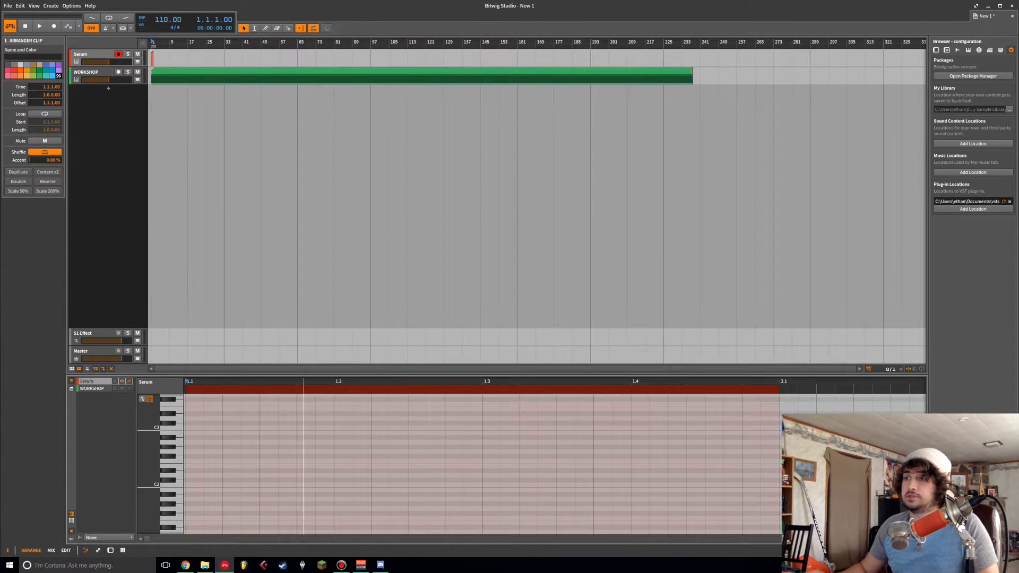
pyautogui.scroll(-2, 380, 455)
pyautogui.click(122, 388)
pyautogui.scroll(2, 350, 434)
# - Try a short D#3 note near beat 1.1 of the WORKSHOP clip and delete it
pyautogui.doubleClick(212, 419)
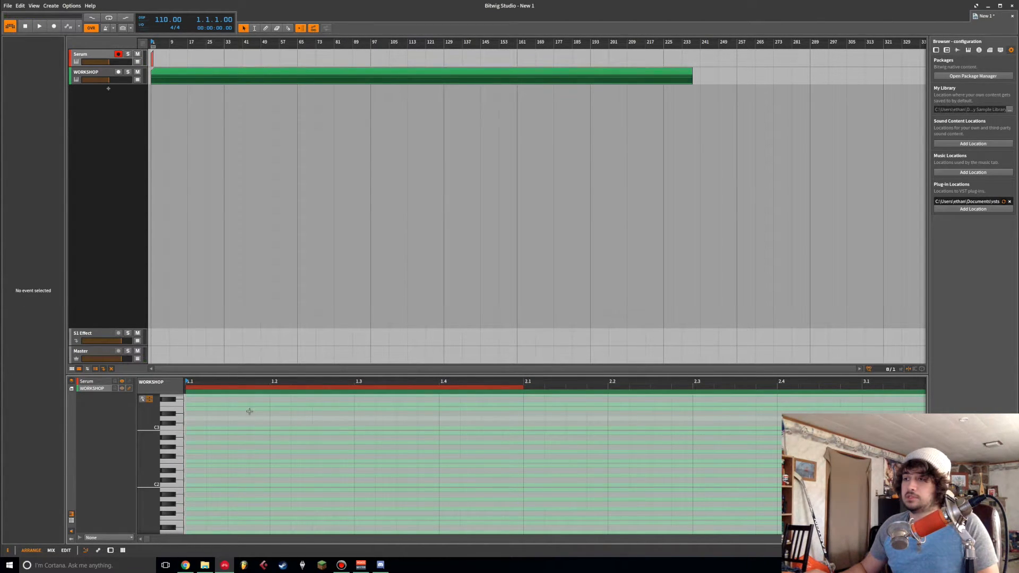
pyautogui.doubleClick(226, 415)
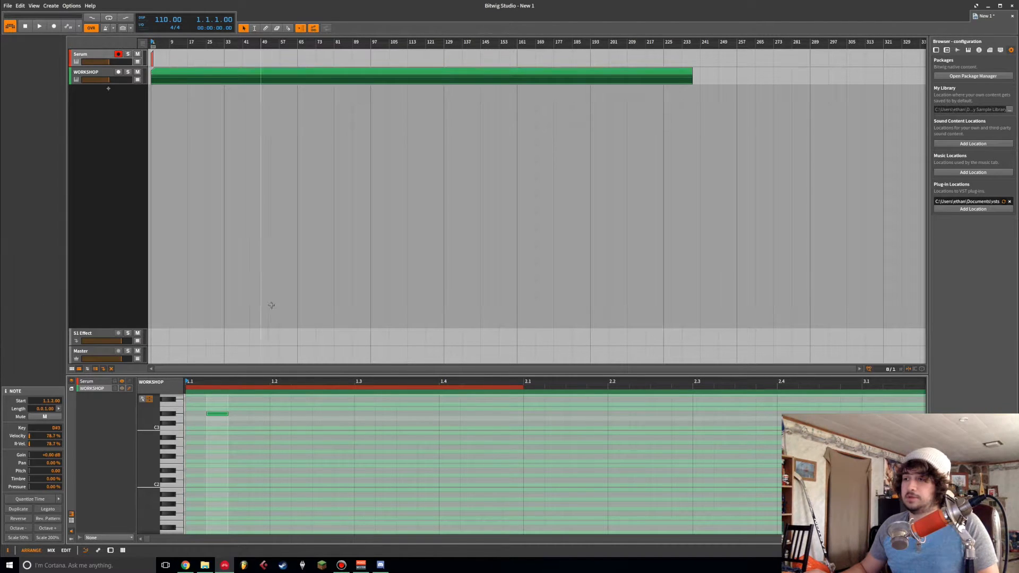
pyautogui.press('Delete')
# - Delete the long scale-note clip from the WORKSHOP track
pyautogui.click(209, 71)
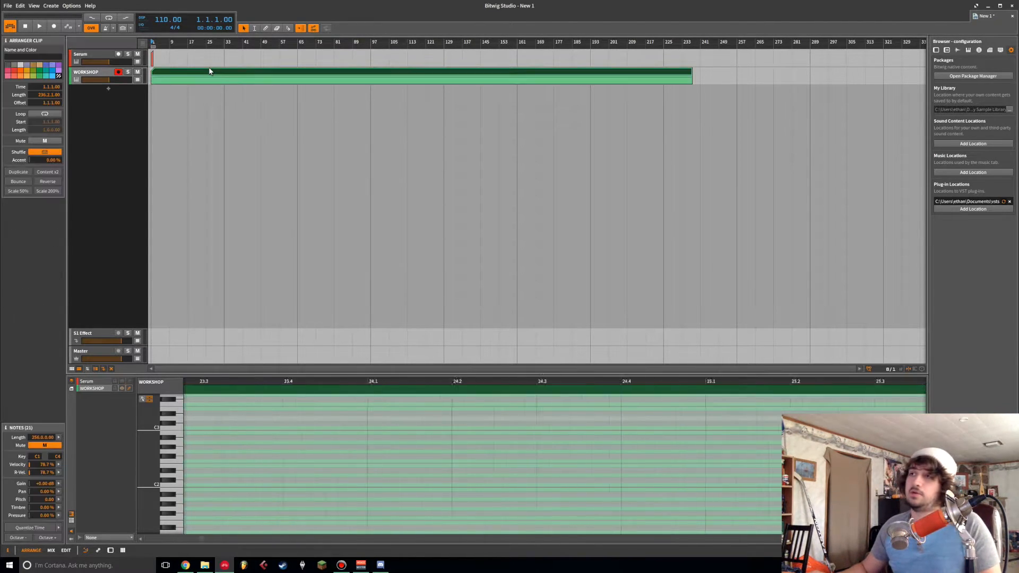
pyautogui.moveTo(253, 381); pyautogui.dragTo(402, 432)
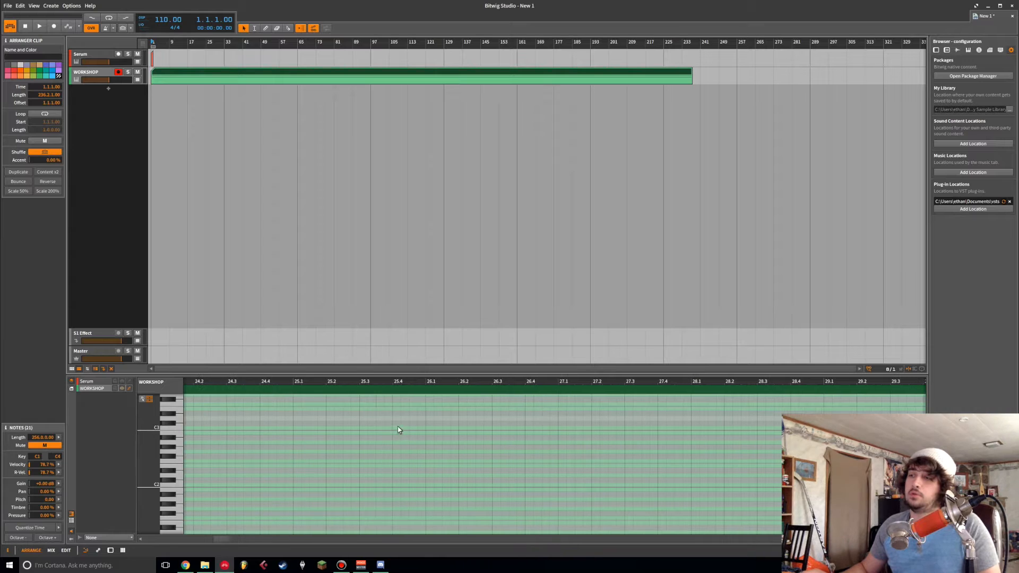
pyautogui.scroll(-15, 424, 438)
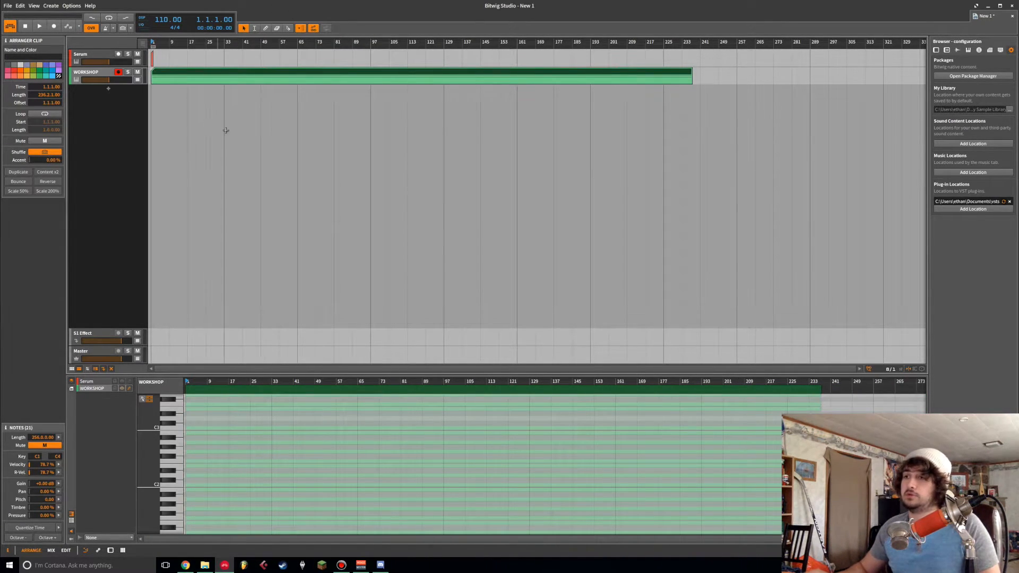
pyautogui.scroll(-2, 238, 437)
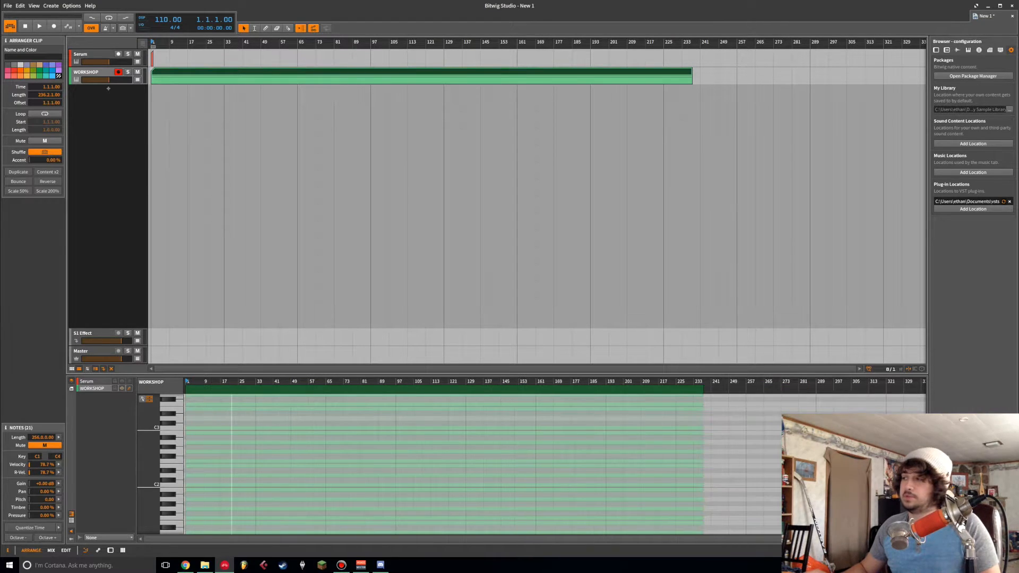
pyautogui.scroll(4, 231, 424)
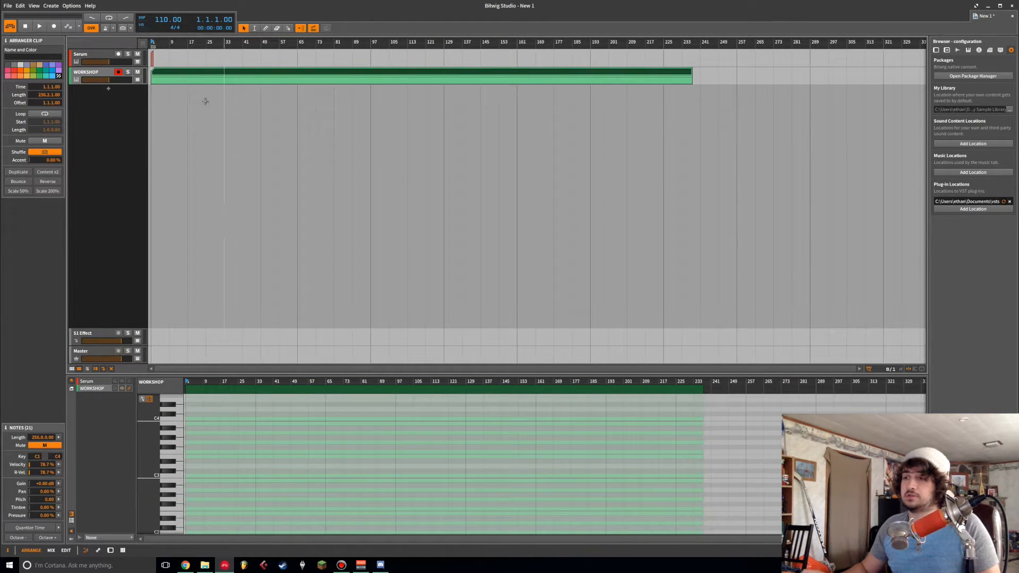
pyautogui.press('Delete')
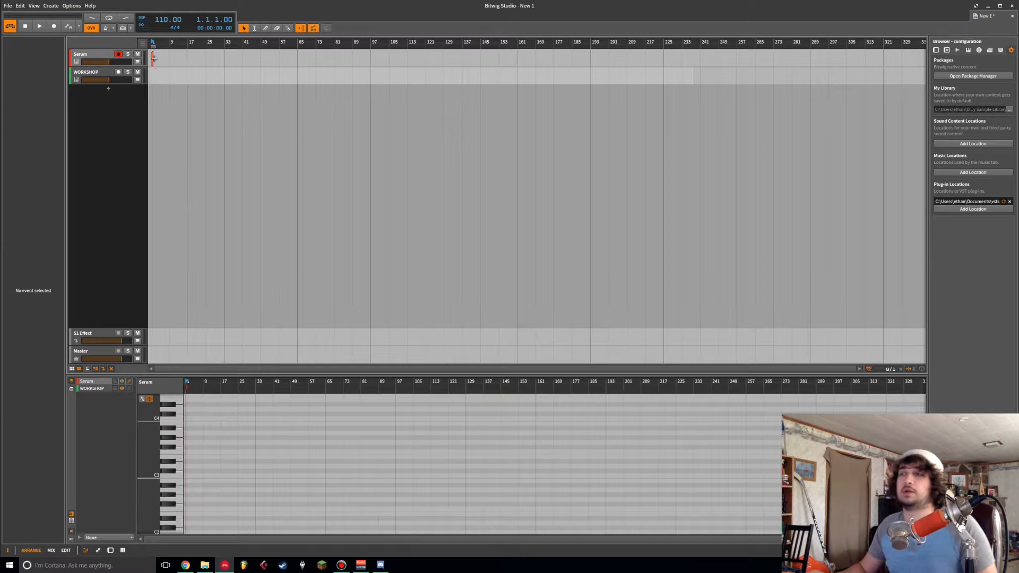
# - Delete the one-bar clip at bar 1 of the Serum track
pyautogui.scroll(5, 153, 59)
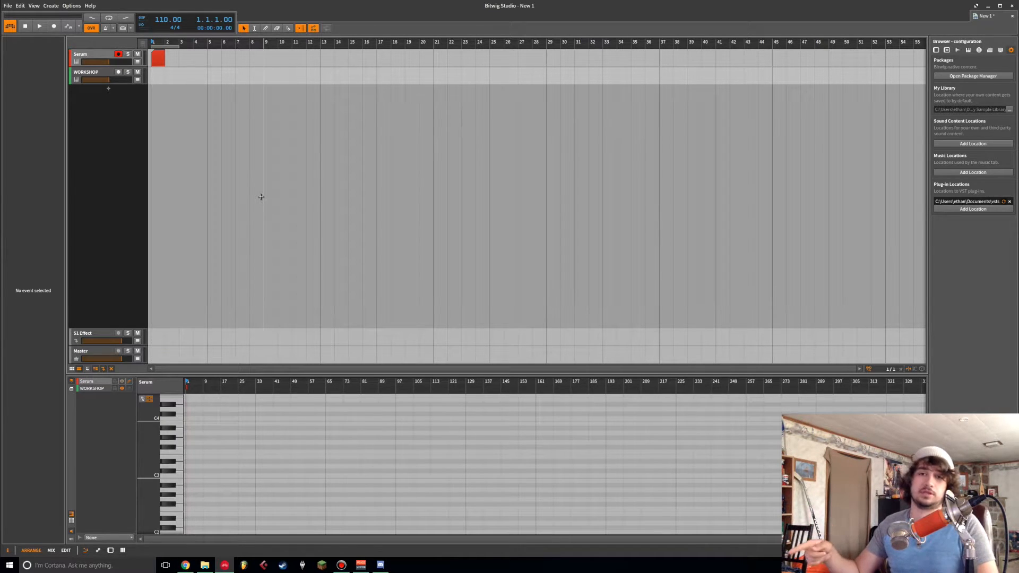
pyautogui.click(156, 65)
pyautogui.scroll(6, 216, 439)
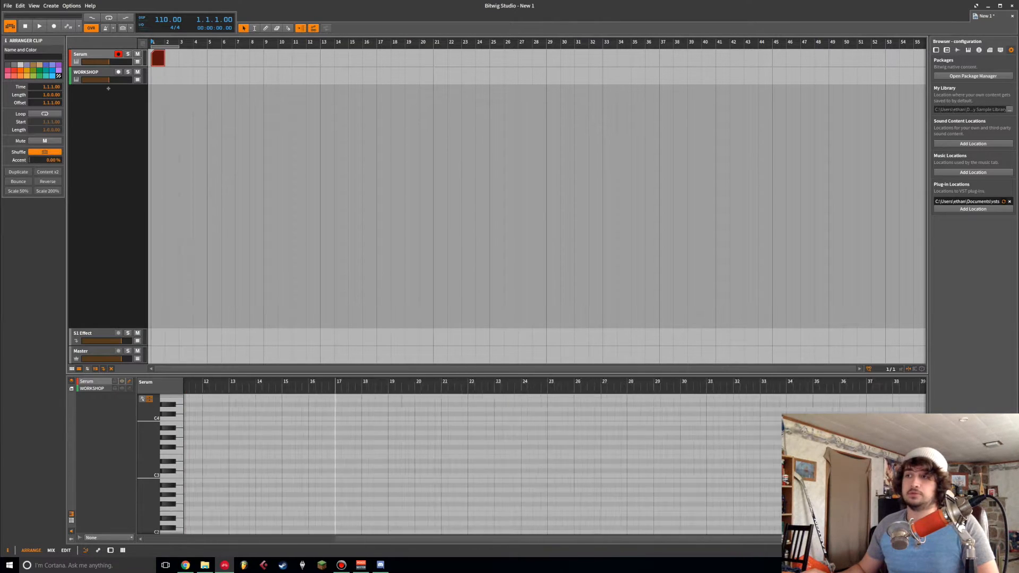
pyautogui.moveTo(295, 387); pyautogui.dragTo(496, 387)
pyautogui.scroll(-1, 299, 451)
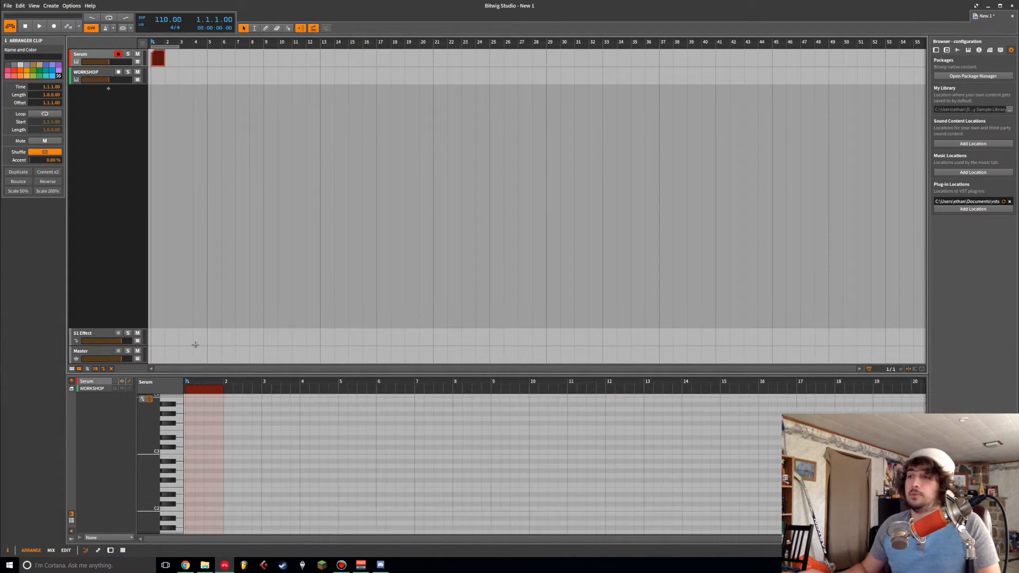
pyautogui.press('Delete')
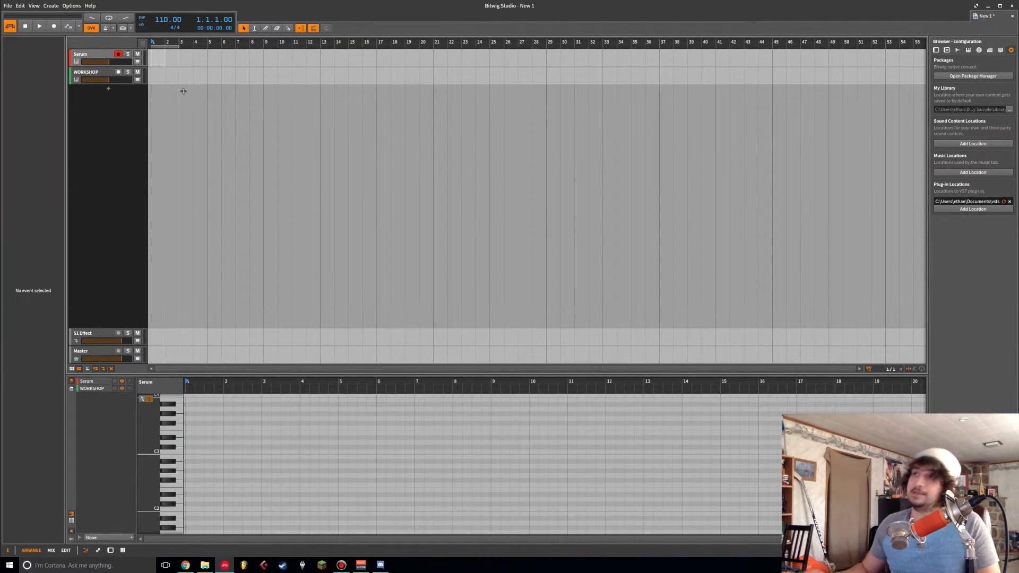
# - Create a new one-bar clip at bar 1 of the Serum track and open it in the note editor
pyautogui.doubleClick(153, 58)
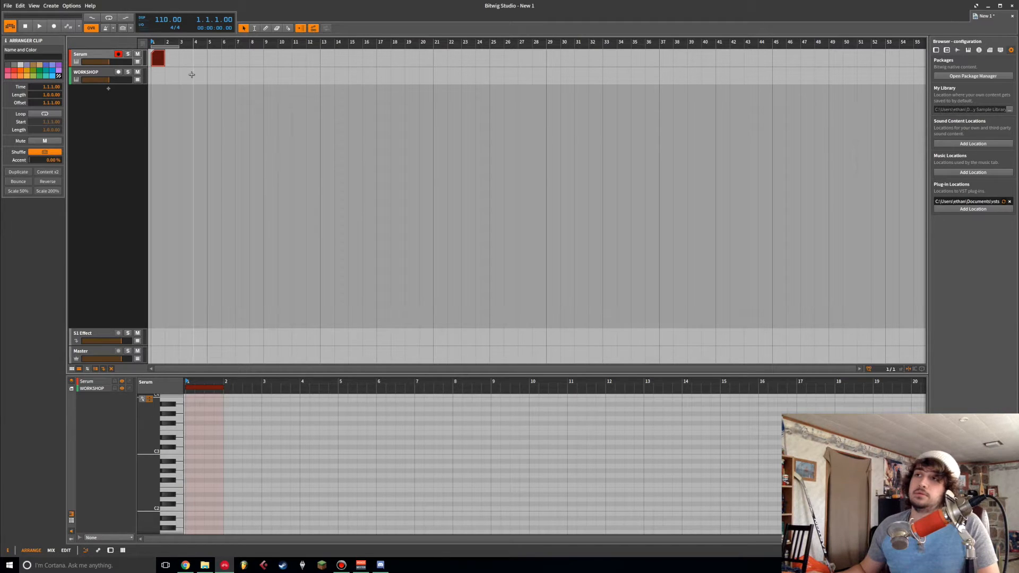
pyautogui.press('Delete')
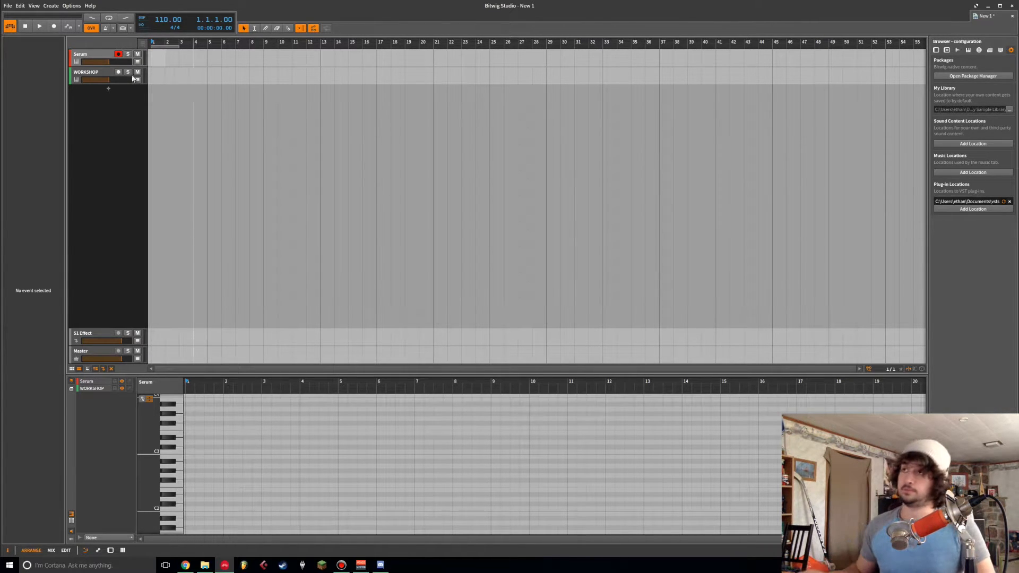
pyautogui.press('d')
pyautogui.doubleClick(159, 57)
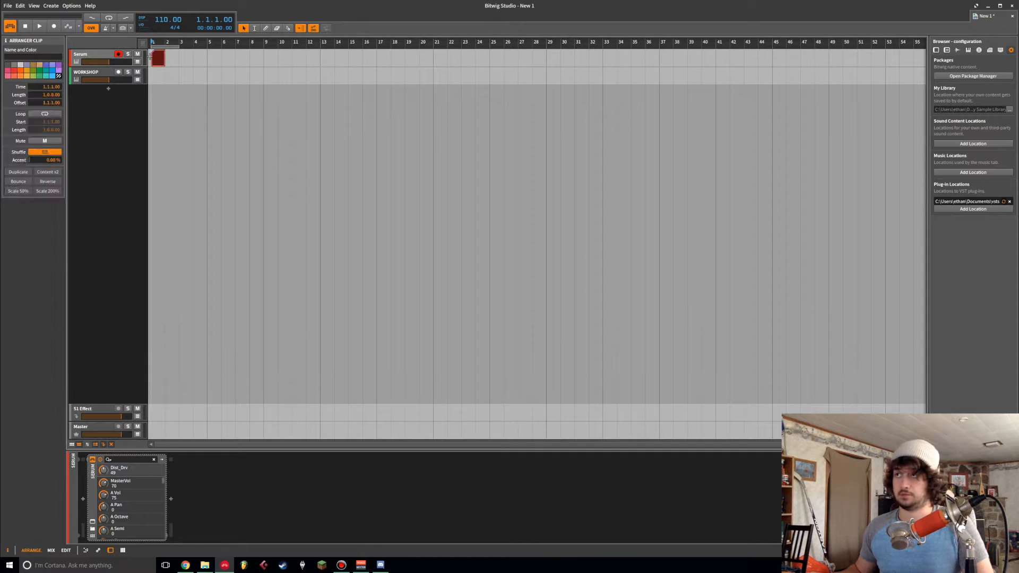
pyautogui.doubleClick(161, 57)
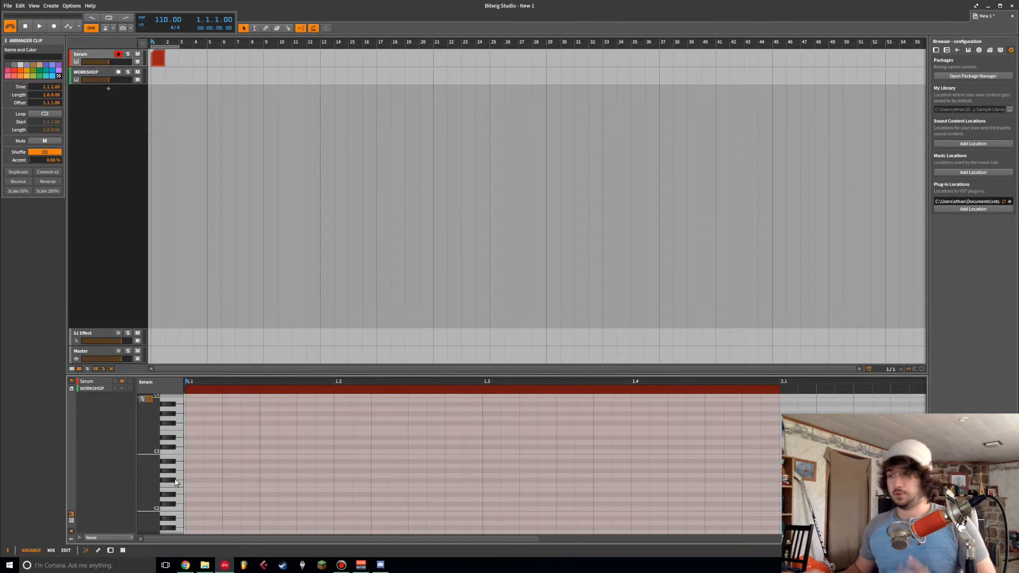
# - Draw a one-beat chord of A2, C3 and E3 at beat 1.1 of the Serum clip
pyautogui.click(177, 470)
pyautogui.moveTo(190, 466); pyautogui.dragTo(408, 466)
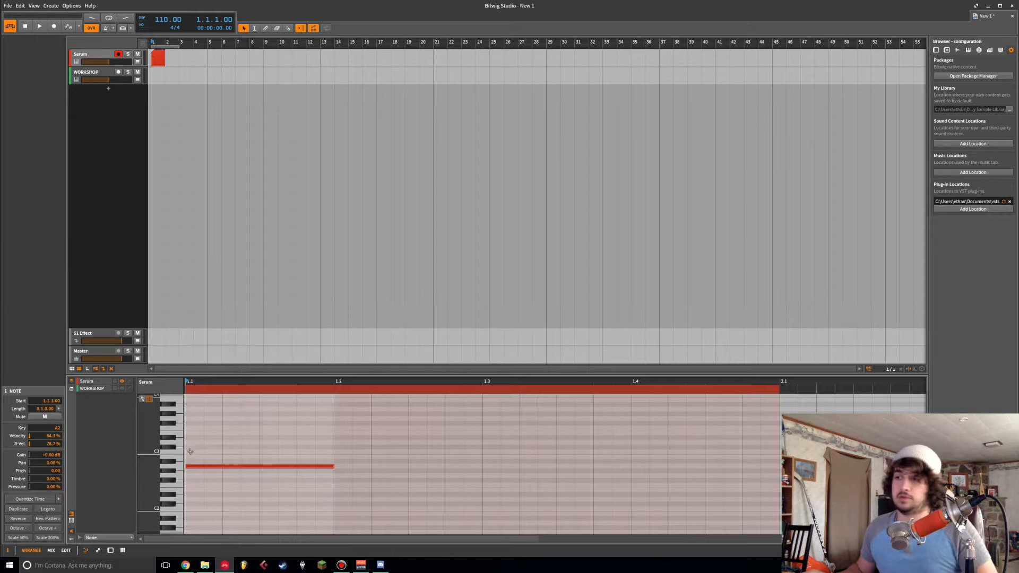
pyautogui.click(188, 451)
pyautogui.click(199, 433)
# - Transpose the whole chord up five semitones to D3, F3 and A3 and play it back
pyautogui.moveTo(221, 410); pyautogui.dragTo(200, 497)
pyautogui.scroll(-2, 209, 412)
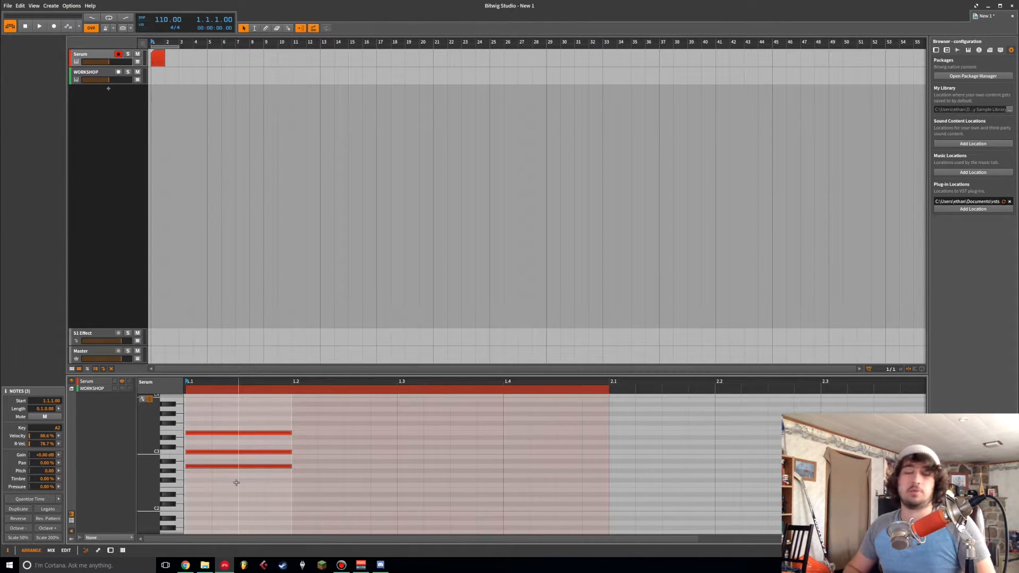
pyautogui.press('Up')
pyautogui.press('Up')
pyautogui.press('Up')
pyautogui.press('Up')
pyautogui.press('Up')
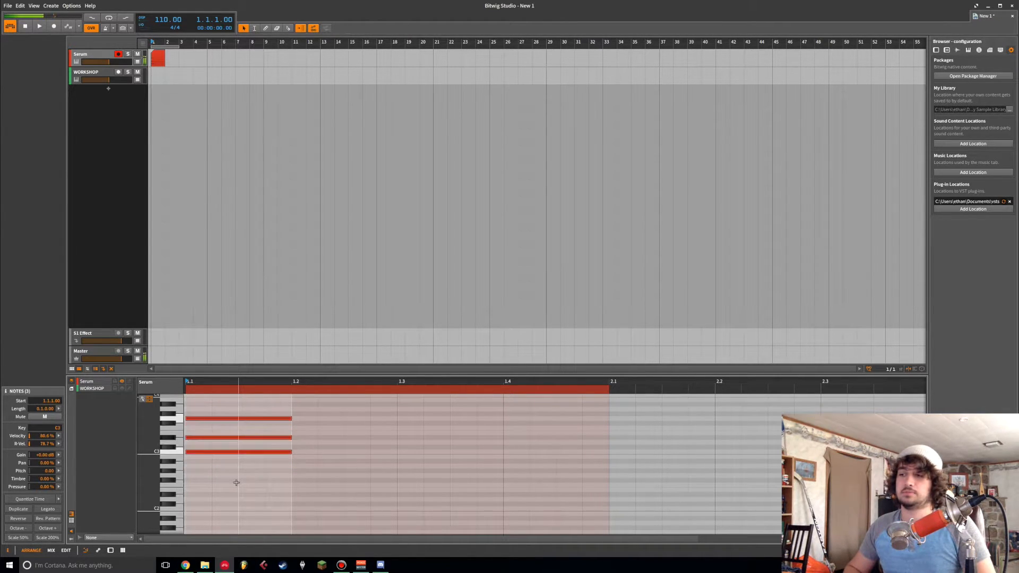
pyautogui.press('space')
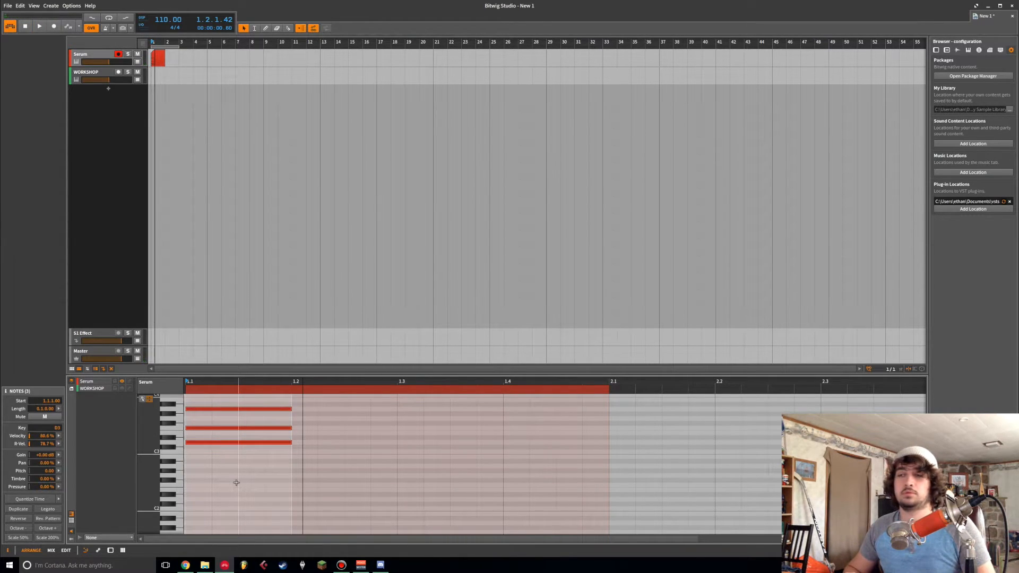
# - Transpose the whole chord down five semitones to A2, C3 and E3
pyautogui.press('Down')
pyautogui.press('Down')
pyautogui.press('Down')
pyautogui.press('Down')
pyautogui.press('Down')
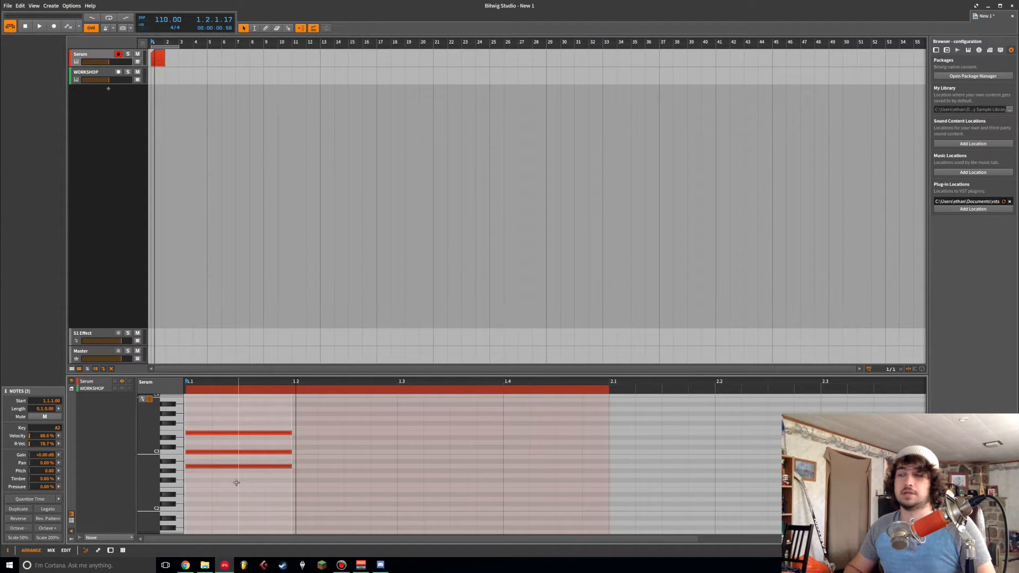
# - Transpose the chord back up five semitones to D3, F3 and A3 and play it
pyautogui.press('Up')
pyautogui.press('Up')
pyautogui.press('Up')
pyautogui.press('Up')
pyautogui.press('Up')
pyautogui.press('space')
pyautogui.scroll(3, 231, 472)
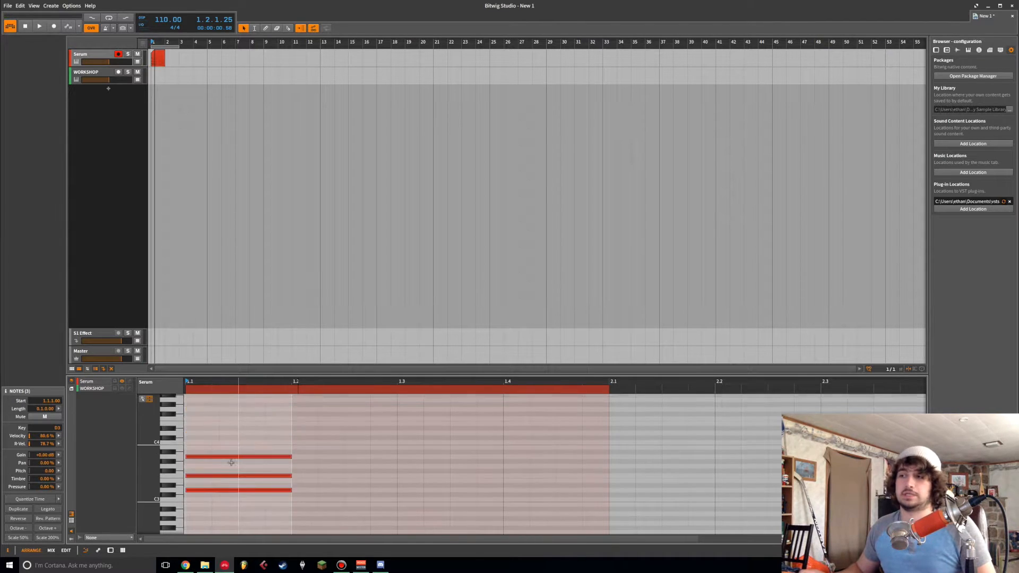
# - Select all the chord's notes, raise them one semitone to D#3, F#3 and A#3, and start playback
pyautogui.click(226, 432)
pyautogui.scroll(-1, 227, 434)
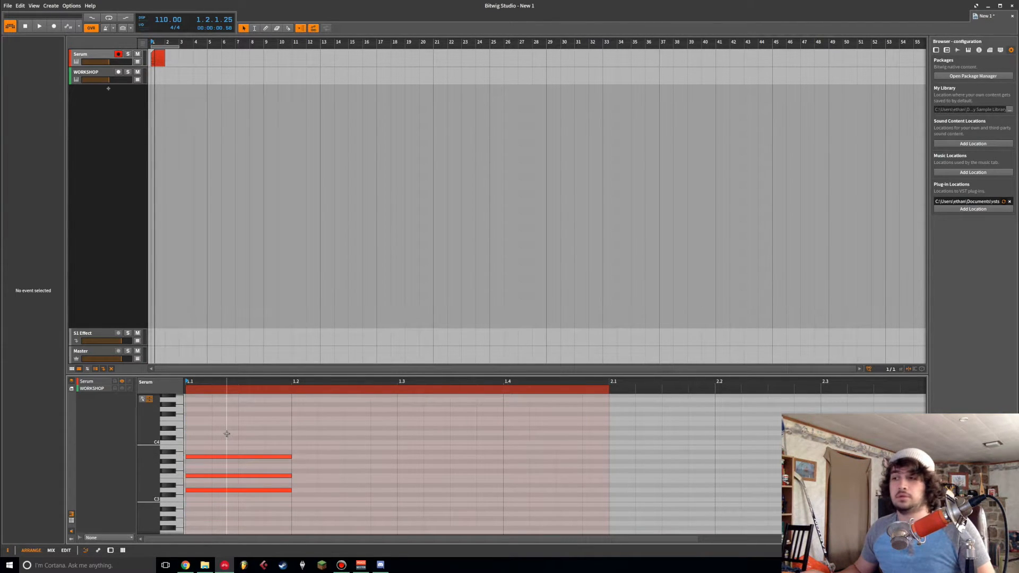
pyautogui.hotkey('ctrl', 'a')
pyautogui.press('Up')
pyautogui.press('space')
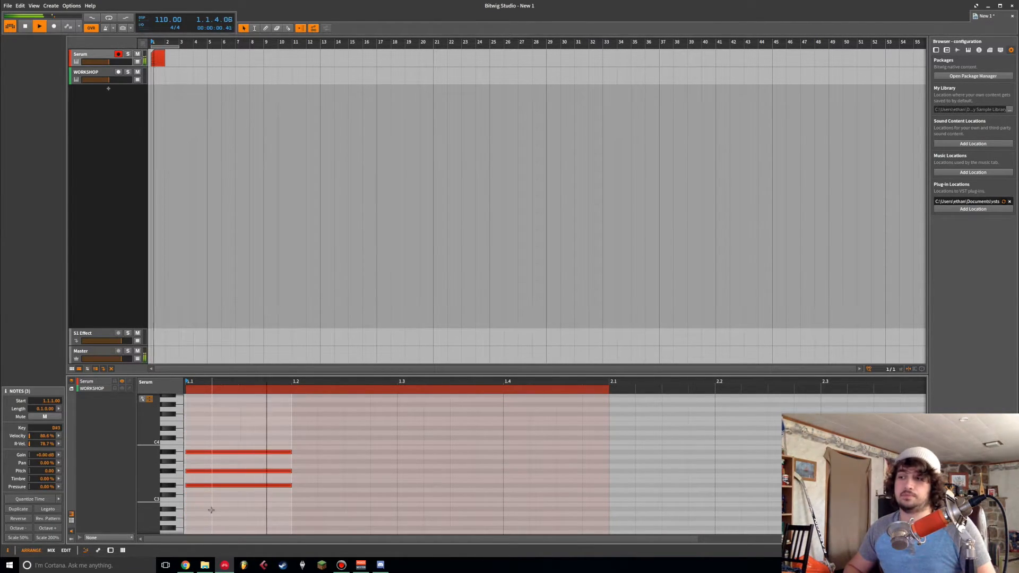
# - Lower the chord two semitones to C#3, E3 and G#3 during playback, and stop playing
pyautogui.press('Down')
pyautogui.press('Down')
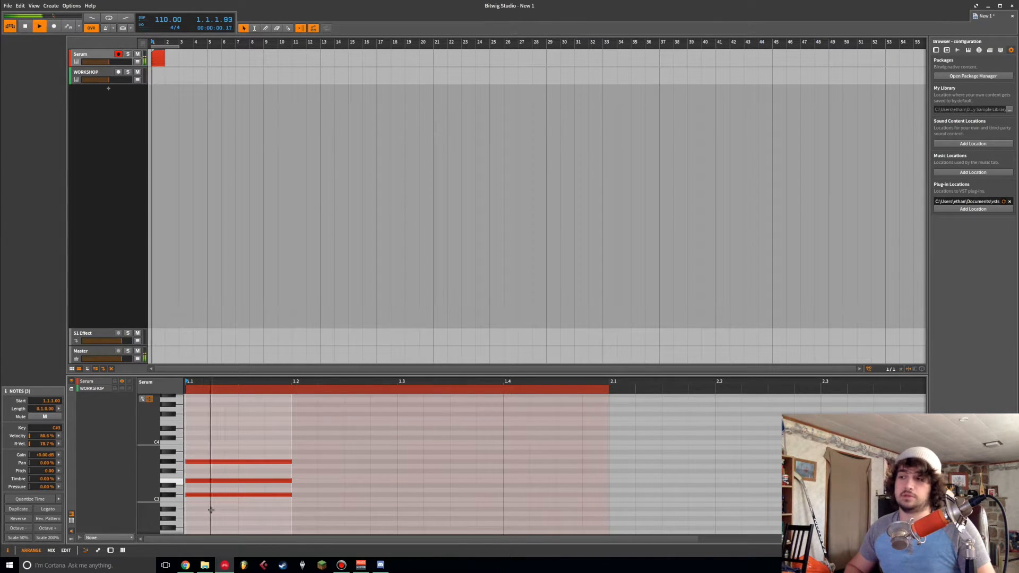
pyautogui.press('space')
# - Replace the Serum track's clip and its chord with a new, empty one-bar clip at bar 1
pyautogui.press('Up')
pyautogui.press('Delete')
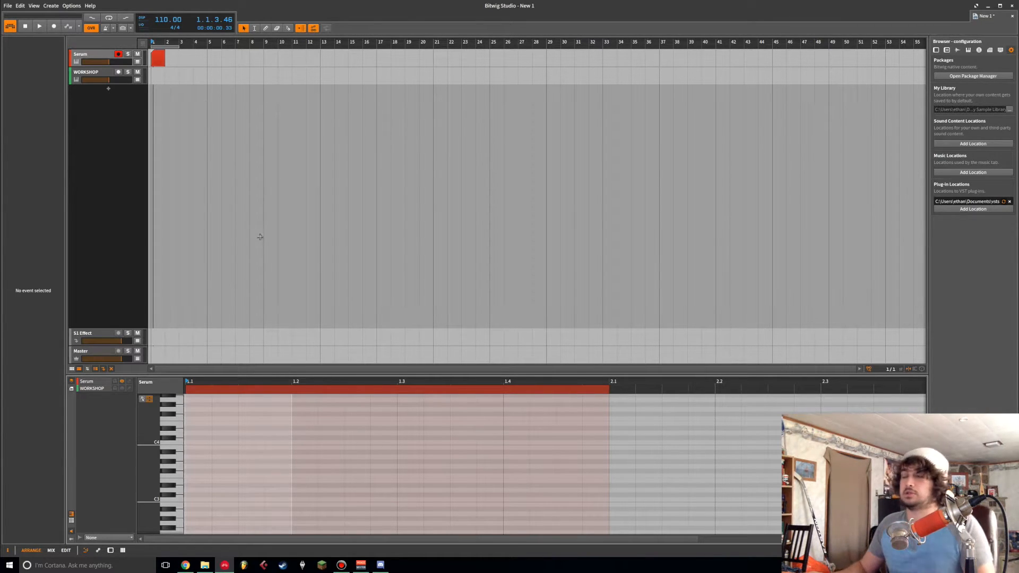
pyautogui.click(155, 60)
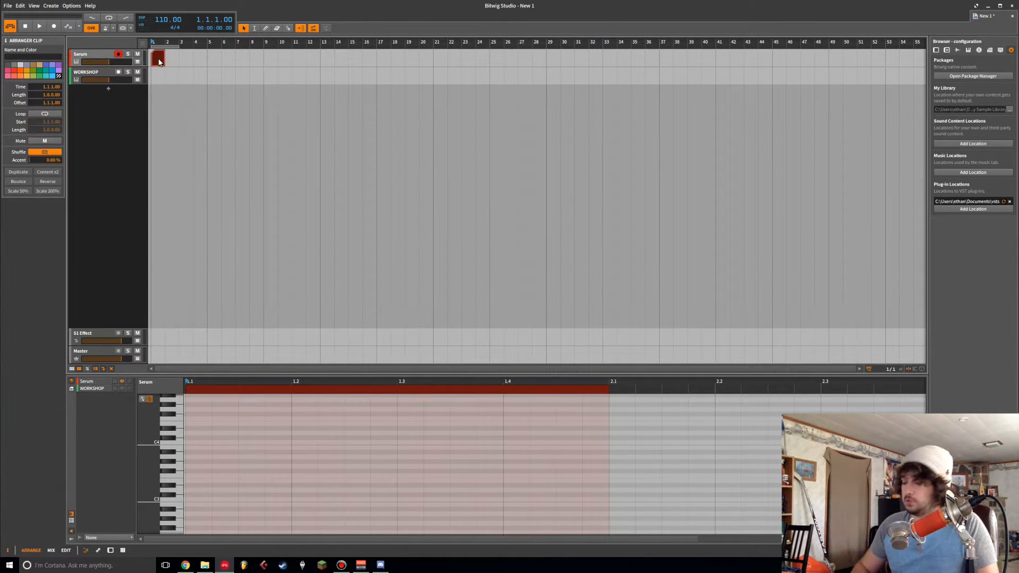
pyautogui.press('Delete')
pyautogui.click(92, 54)
pyautogui.doubleClick(155, 59)
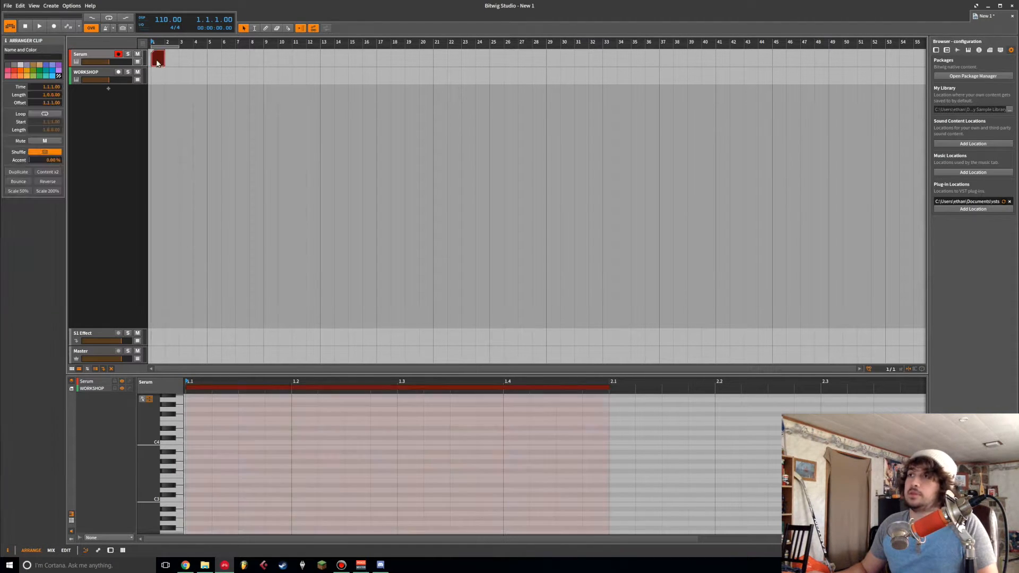
# - Extend the Serum clip to four bars and open it in the full-size note editor
pyautogui.moveTo(170, 57); pyautogui.dragTo(207, 56)
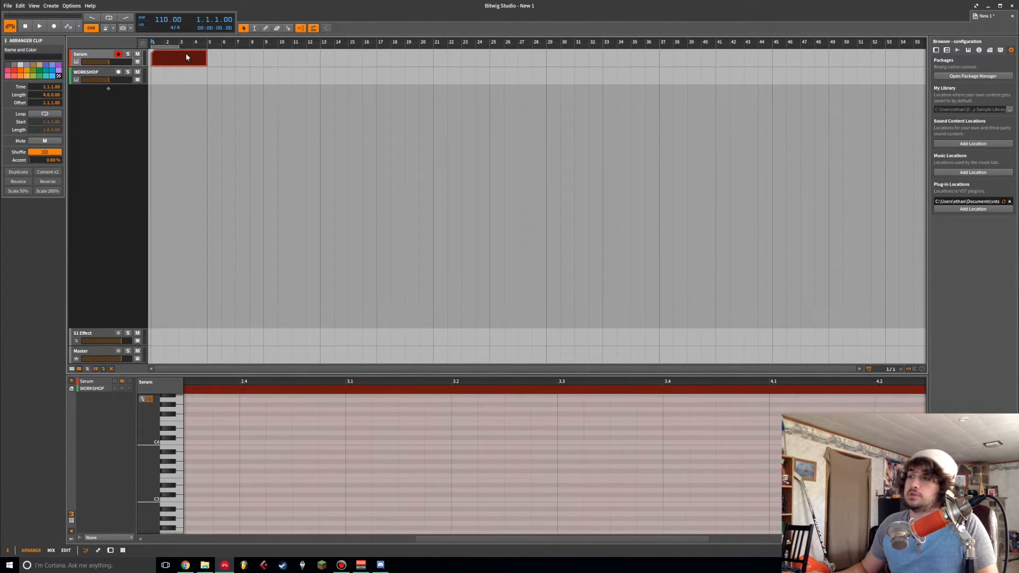
pyautogui.press('Tab')
pyautogui.scroll(-6, 452, 185)
pyautogui.scroll(8, 262, 175)
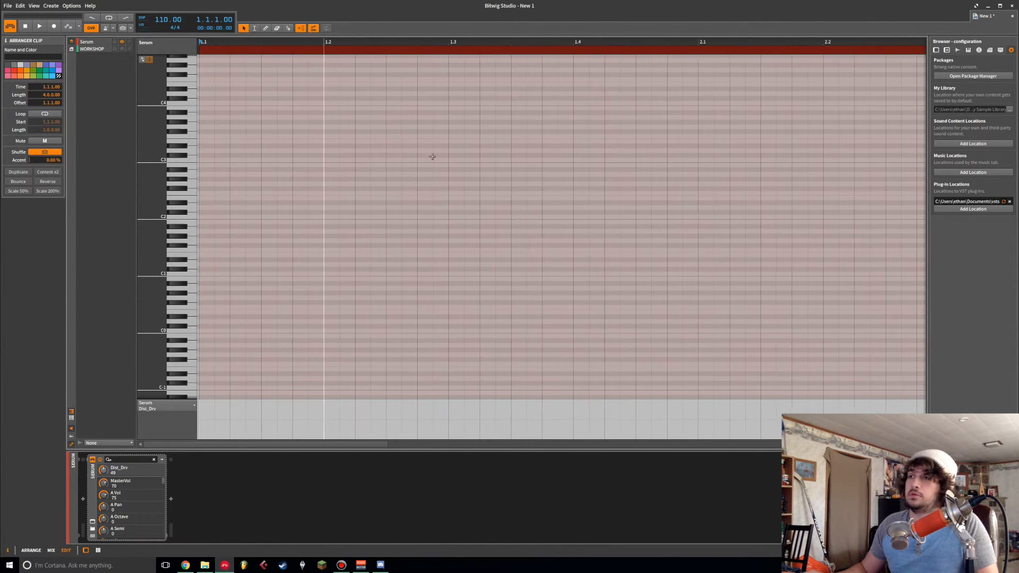
# - Draw a one-beat chord of G1, B1 and D2 at beat 1.1 and play it
pyautogui.click(192, 238)
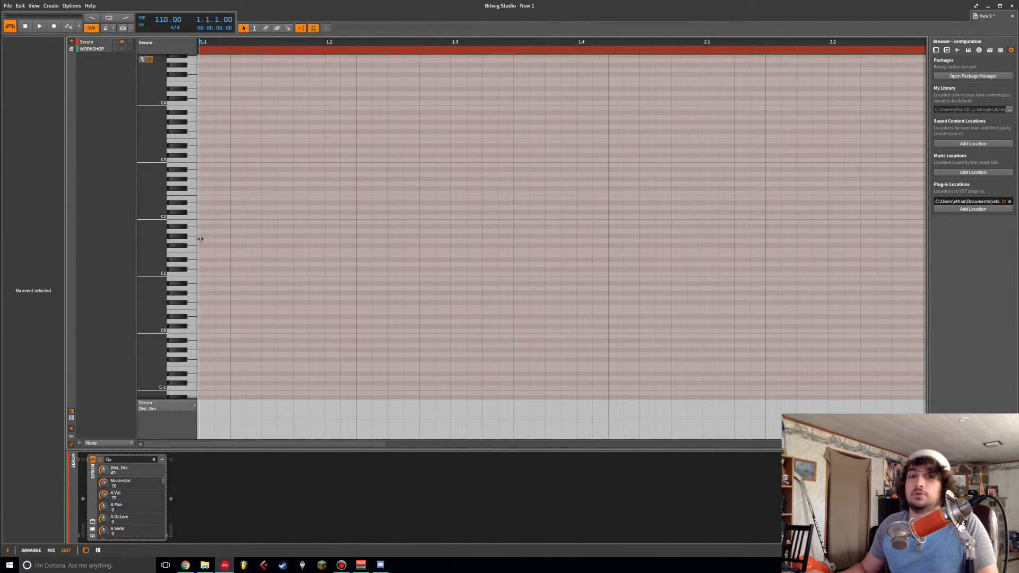
pyautogui.doubleClick(200, 241)
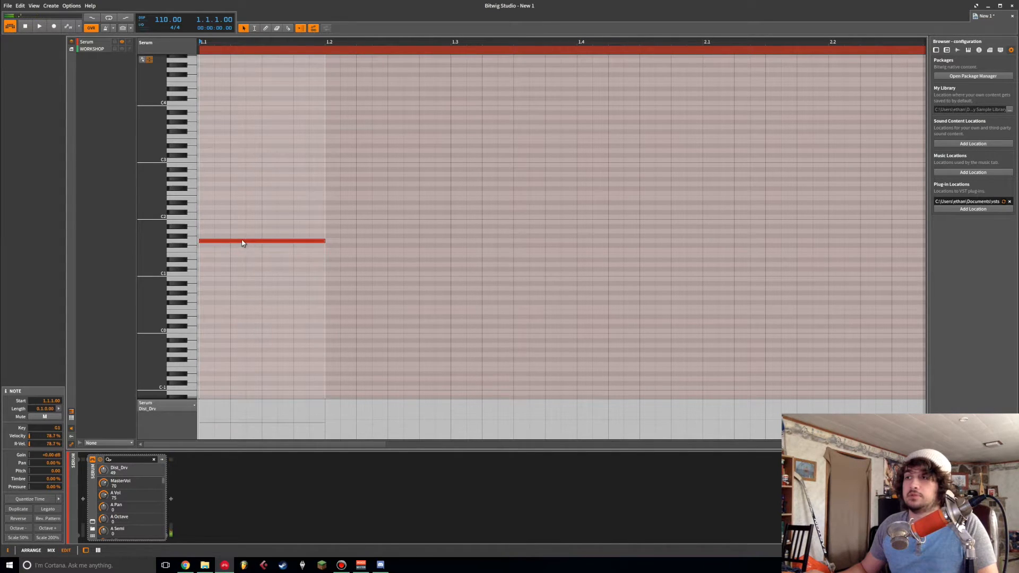
pyautogui.moveTo(238, 237)
pyautogui.mouseDown()
pyautogui.moveTo(233, 220)
pyautogui.moveTo(225, 242)
pyautogui.mouseUp()
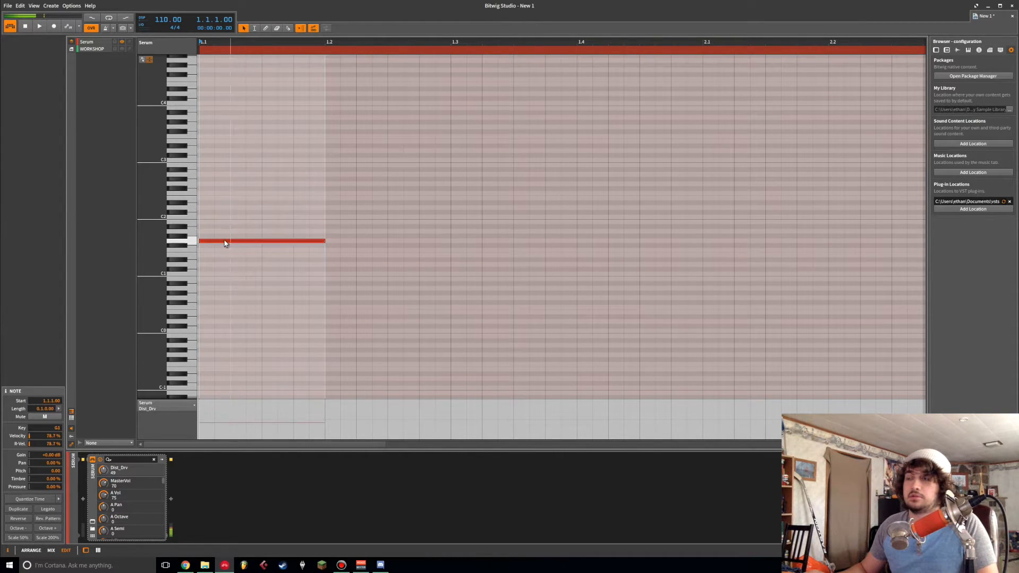
pyautogui.doubleClick(202, 220)
pyautogui.doubleClick(202, 207)
pyautogui.press('space')
# - Transpose the whole chord up two semitones to A1, C#2 and E2
pyautogui.click(225, 255)
pyautogui.hotkey('ctrl', 'a')
pyautogui.press('Up')
pyautogui.press('Up')
pyautogui.click(250, 265)
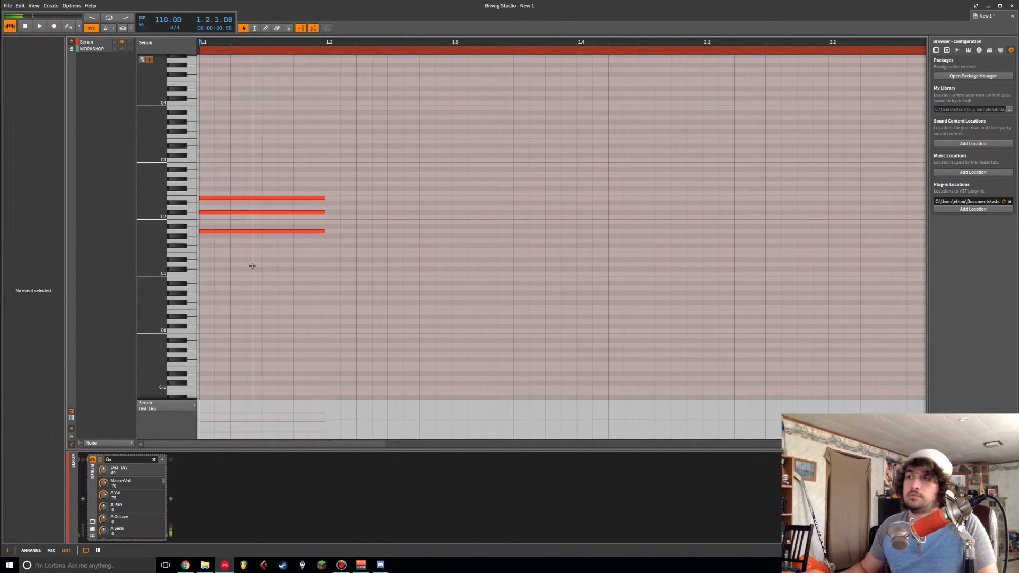
# - Return the chord to G1, B1 and D2 and play it back several times
pyautogui.doubleClick(216, 210)
pyautogui.moveTo(216, 209)
pyautogui.mouseDown()
pyautogui.moveTo(214, 243)
pyautogui.moveTo(209, 224)
pyautogui.mouseUp()
pyautogui.press('space')
pyautogui.press('space')
pyautogui.click(217, 211)
pyautogui.press('space')
pyautogui.press('space')
pyautogui.press('space')
pyautogui.press('space')
pyautogui.click(209, 232)
pyautogui.press('space')
pyautogui.press('space')
pyautogui.press('space')
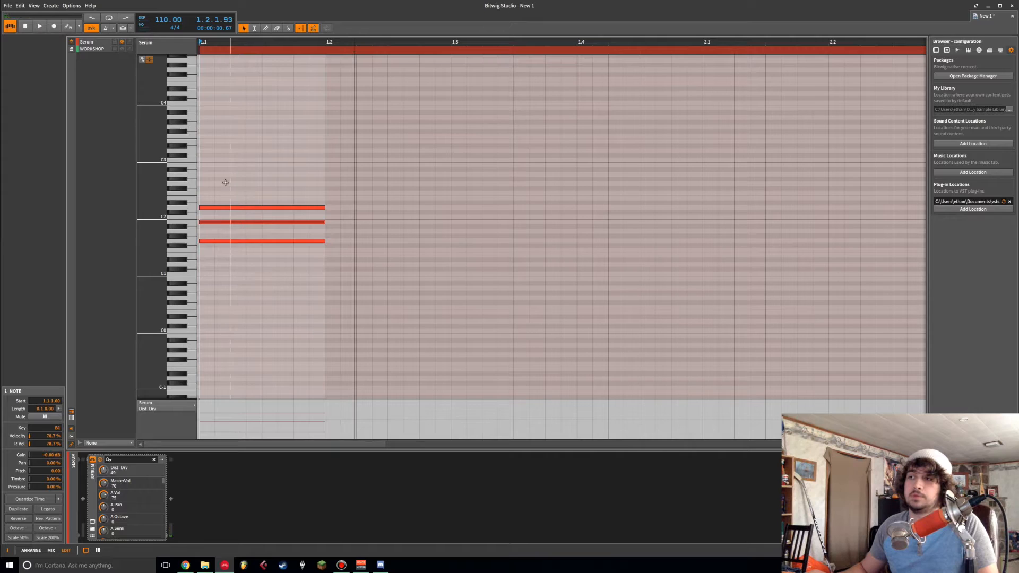
# - Select the three chord notes at beat 1.1 and delete them
pyautogui.moveTo(226, 182); pyautogui.dragTo(228, 313)
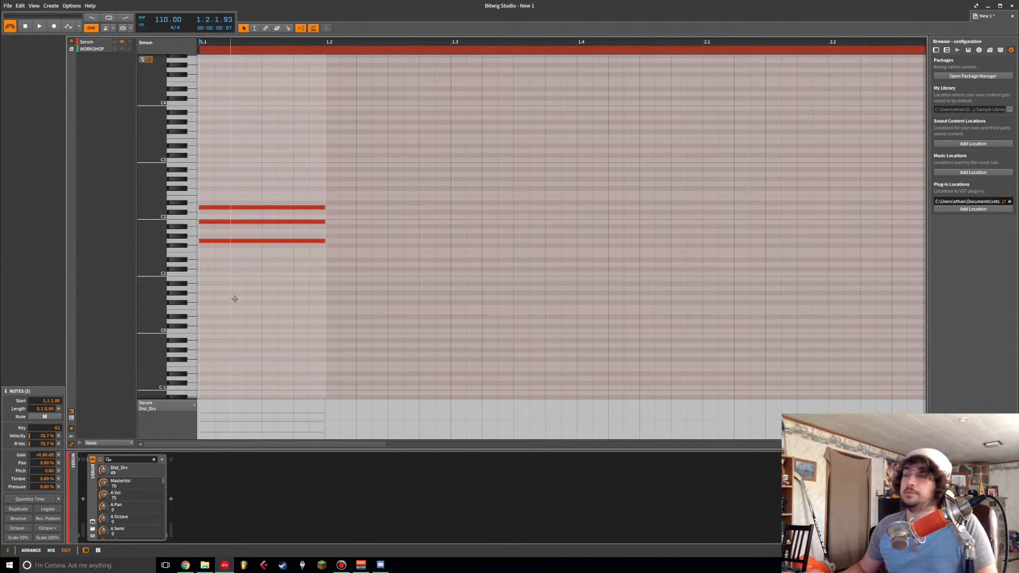
pyautogui.click(230, 256)
pyautogui.moveTo(266, 199); pyautogui.dragTo(245, 279)
pyautogui.press('Delete')
# - Draw one-beat notes on A1, C2 and D#2 at beat 1.1, and remove the D#2 note
pyautogui.doubleClick(212, 232)
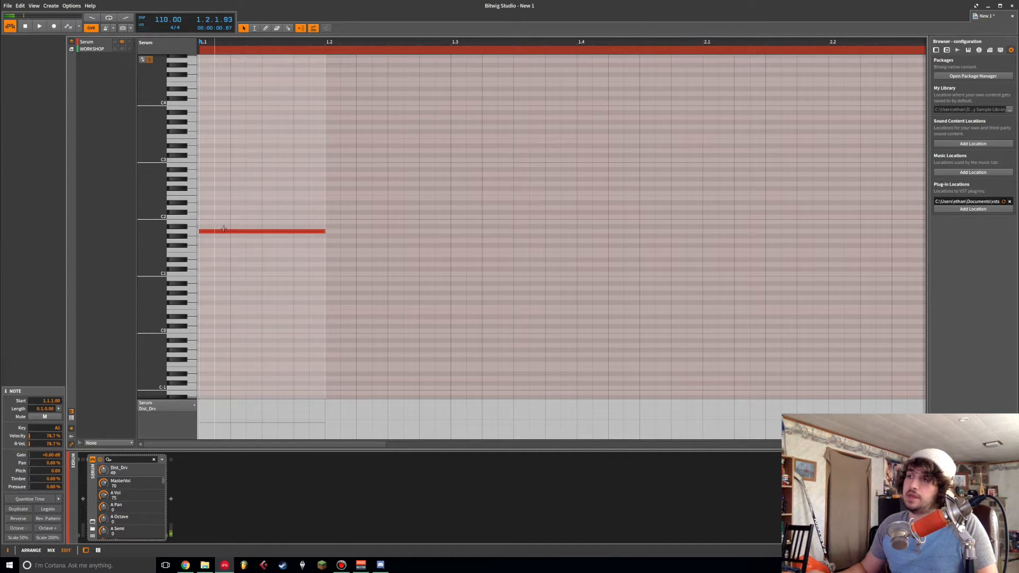
pyautogui.doubleClick(207, 217)
pyautogui.doubleClick(207, 203)
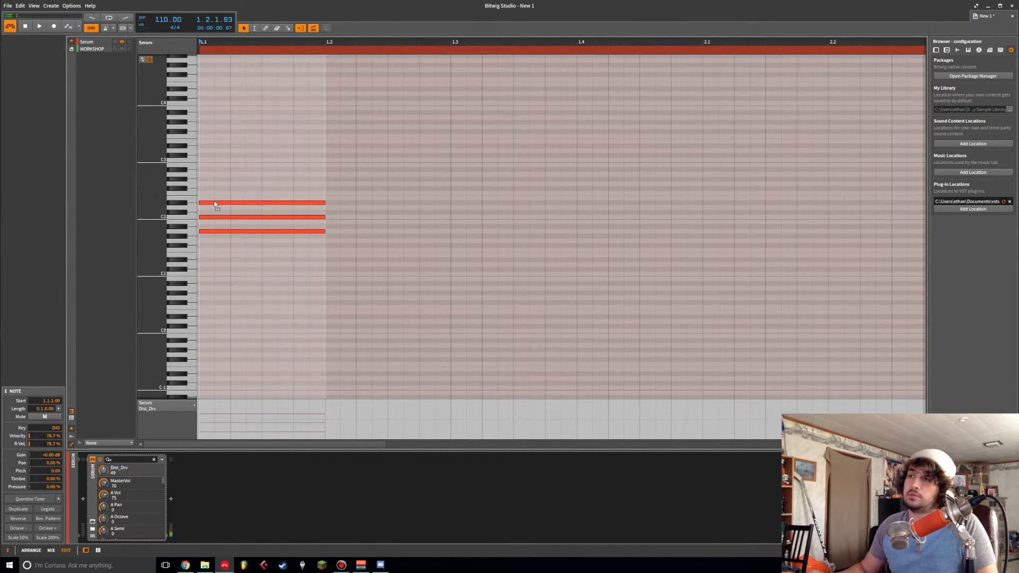
pyautogui.press('Delete')
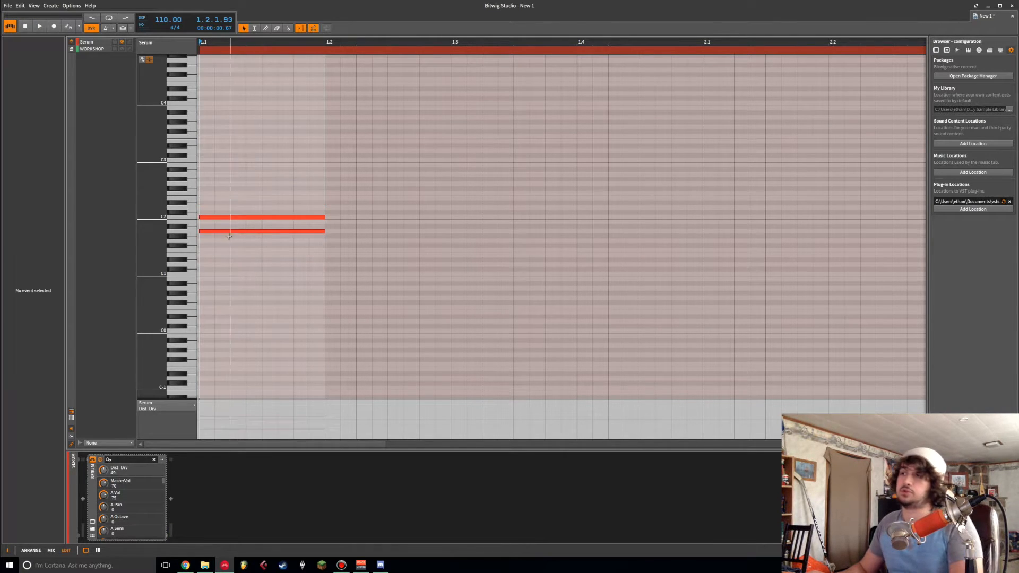
# - Complete the A natural minor scale from A1 to A2 as stacked one-beat notes, adding B1, D2, E2, F2, G2 and A2
pyautogui.moveTo(229, 218); pyautogui.dragTo(230, 223)
pyautogui.click(209, 217)
pyautogui.doubleClick(209, 217)
pyautogui.doubleClick(209, 208)
pyautogui.doubleClick(206, 202)
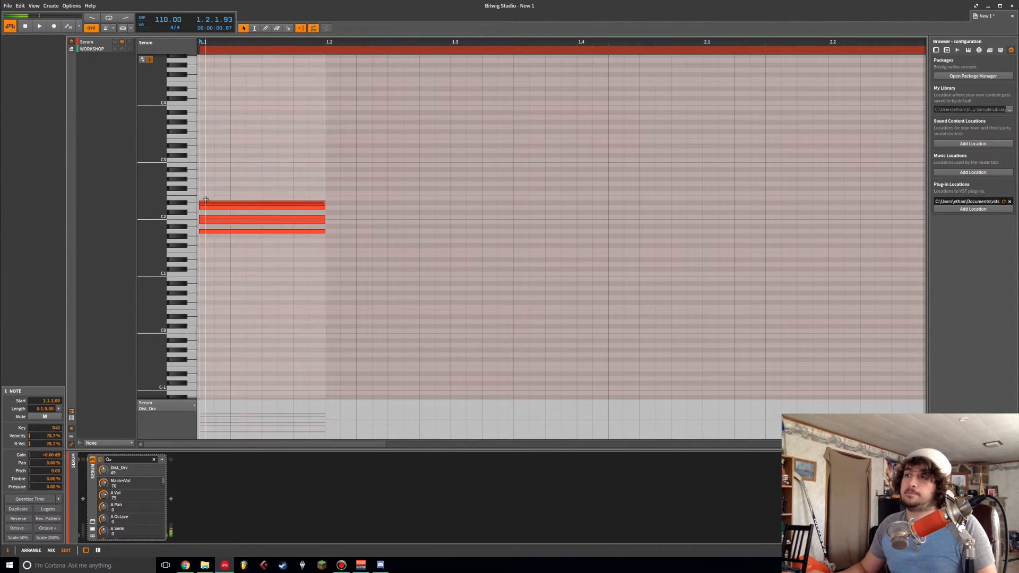
pyautogui.moveTo(206, 205); pyautogui.dragTo(206, 200)
pyautogui.doubleClick(207, 193)
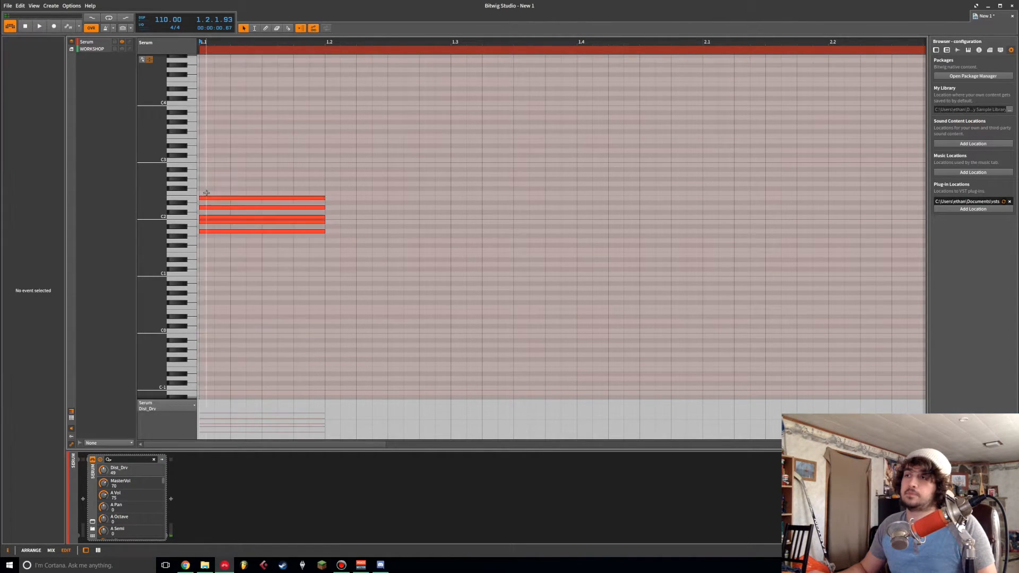
pyautogui.doubleClick(207, 183)
pyautogui.doubleClick(207, 174)
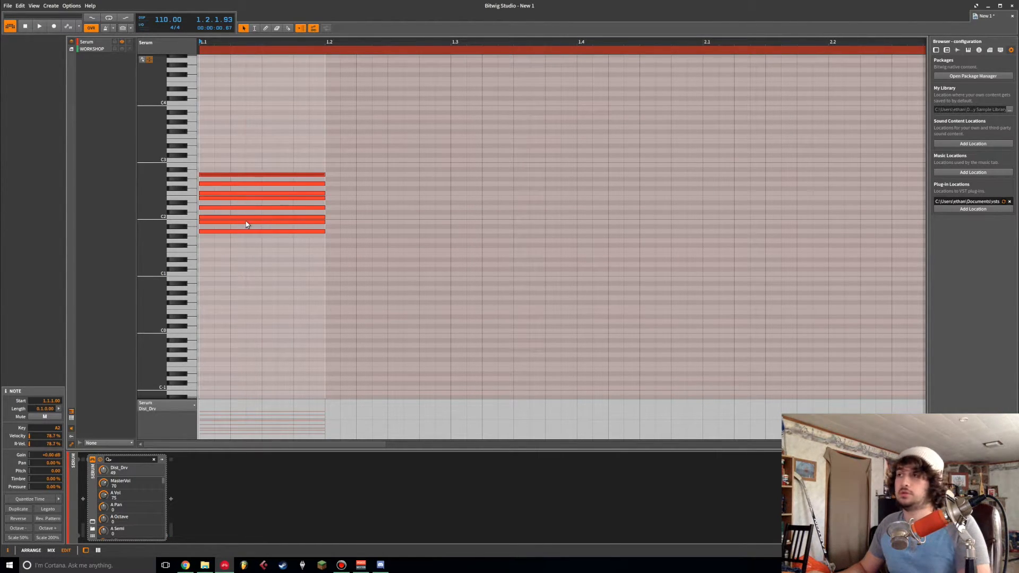
# - Delete the B1 and D2 notes from the stacked scale, keeping A1 and C2
pyautogui.click(215, 234)
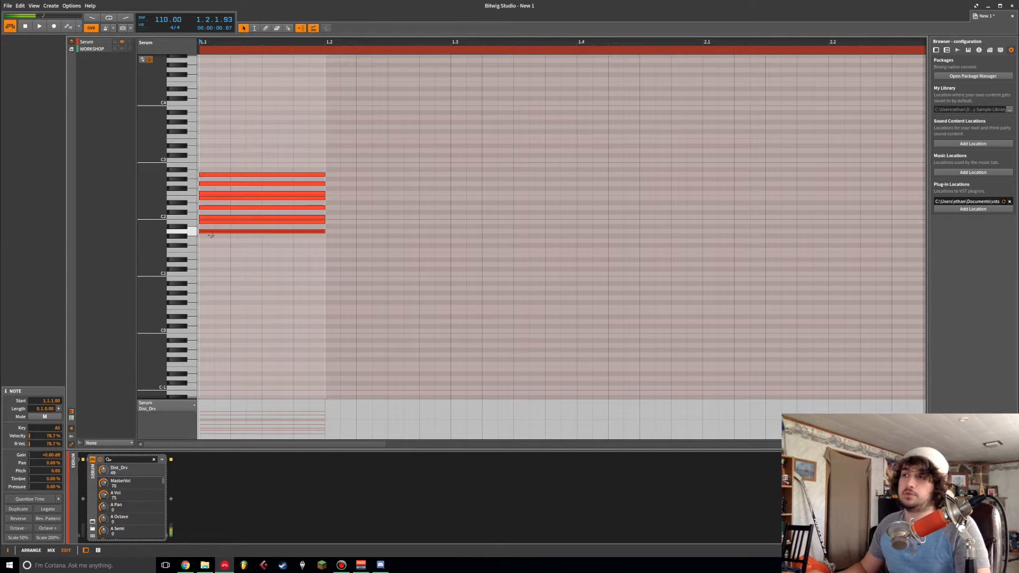
pyautogui.click(209, 222)
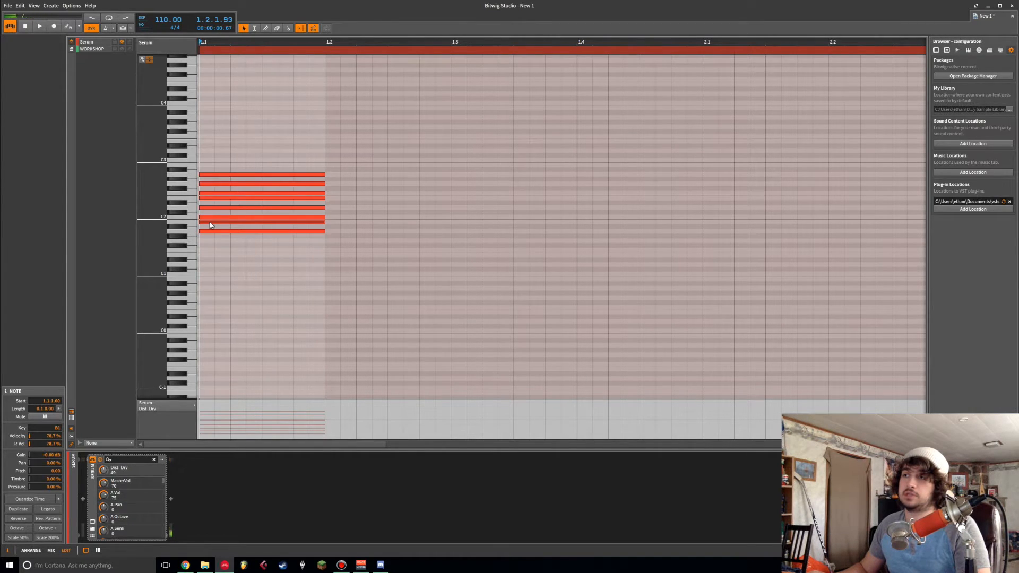
pyautogui.press('Delete')
pyautogui.click(211, 218)
pyautogui.click(215, 231)
pyautogui.click(218, 208)
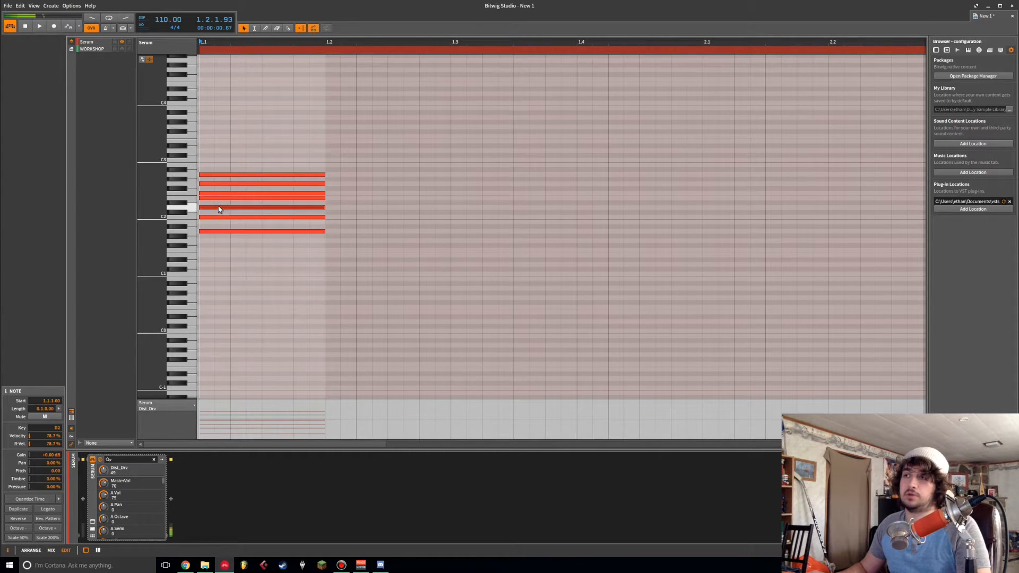
pyautogui.press('Delete')
# - Delete the F2 and A2 notes and play back the chord of A1, C2, E2 and G2
pyautogui.click(221, 195)
pyautogui.press('Delete')
pyautogui.click(221, 174)
pyautogui.press('Delete')
pyautogui.press('space')
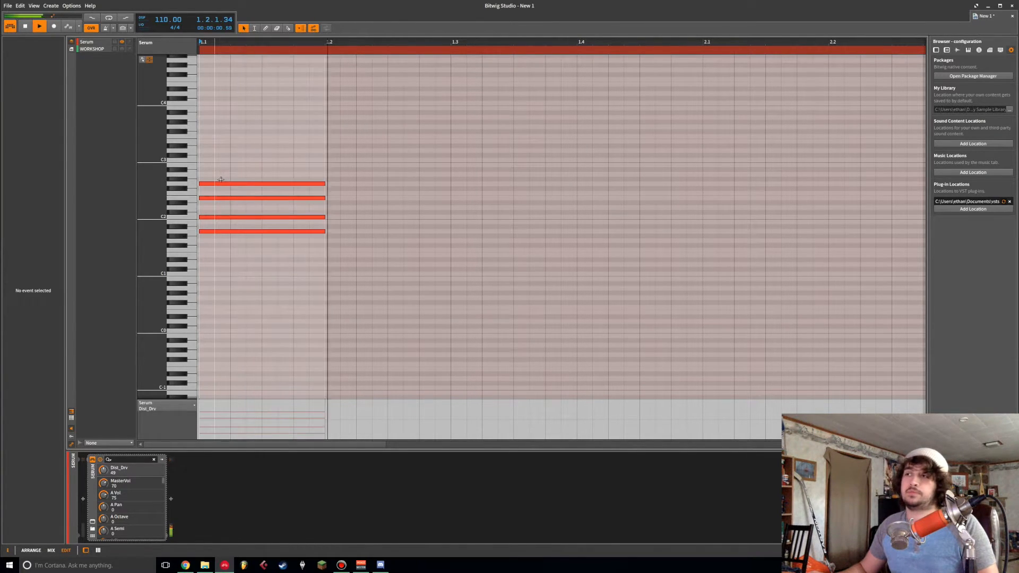
pyautogui.press('space')
# - Delete the G2 note and play back the A1, C2 and E2 triad
pyautogui.click(222, 184)
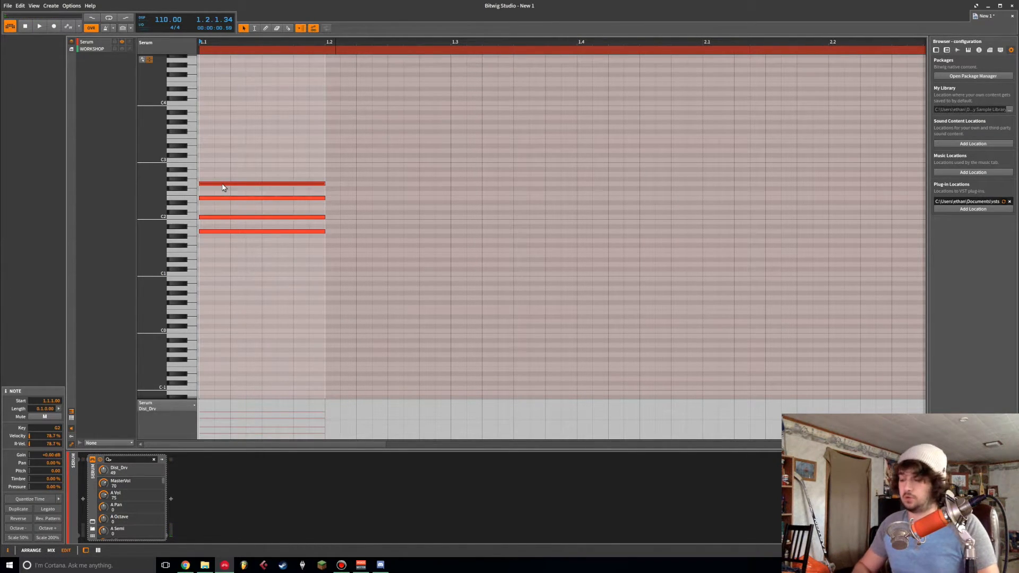
pyautogui.press('Delete')
pyautogui.press('space')
pyautogui.press('space')
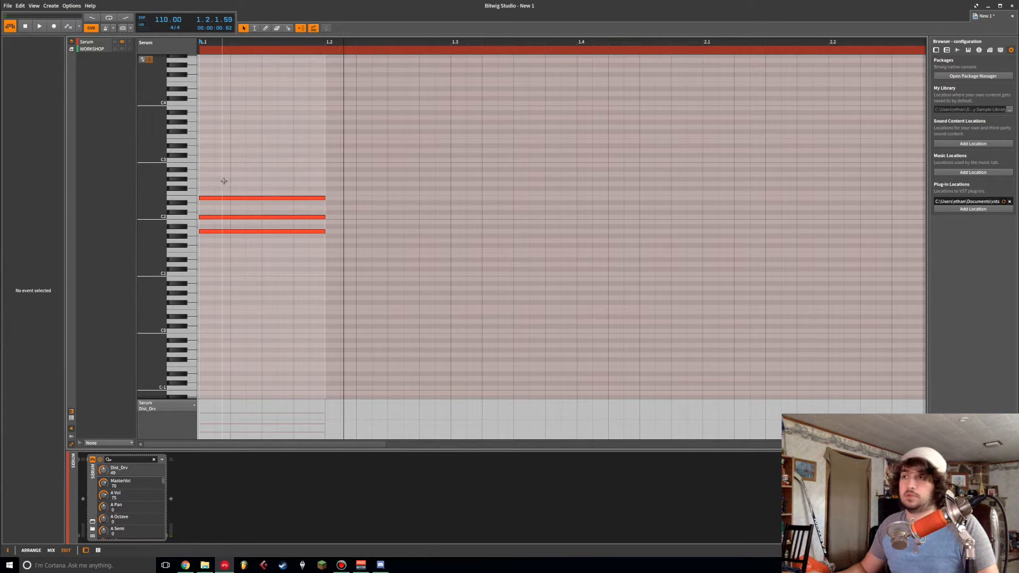
# - Replace the whole chord with a single half-beat note on F1 at beat 1.1
pyautogui.hotkey('ctrl', 'a')
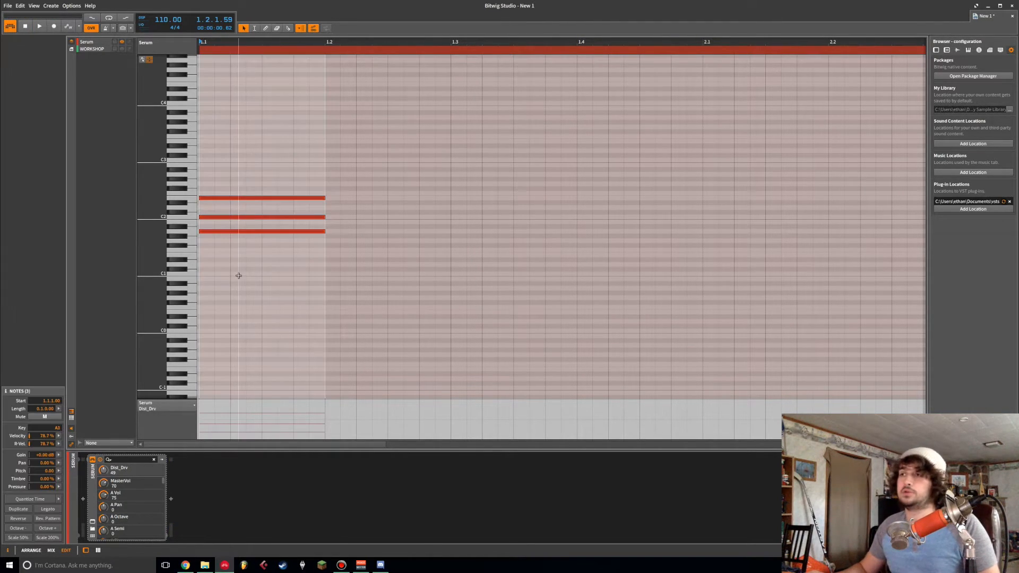
pyautogui.press('Delete')
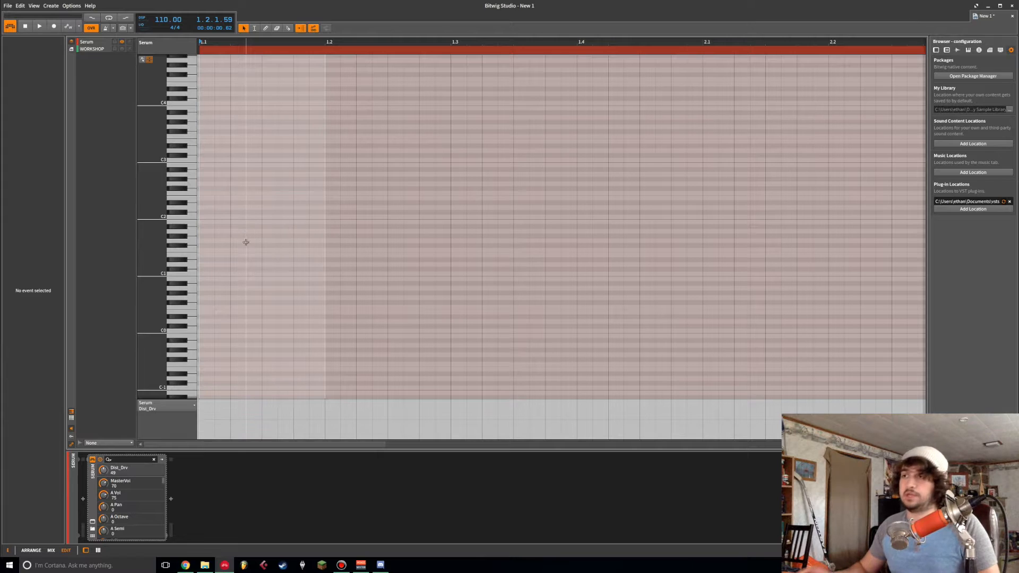
pyautogui.doubleClick(212, 235)
pyautogui.moveTo(282, 236); pyautogui.dragTo(283, 237)
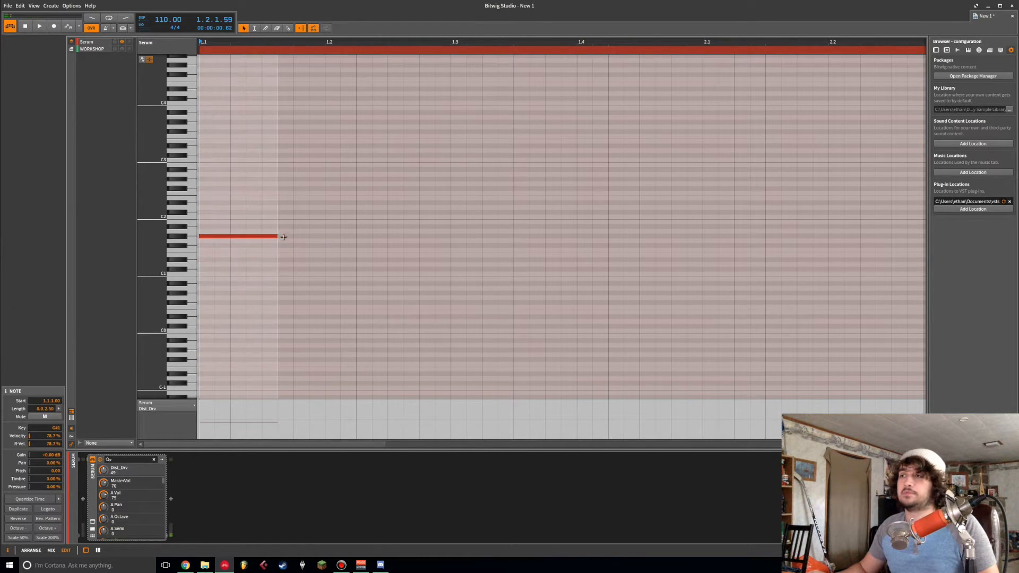
pyautogui.click(268, 236)
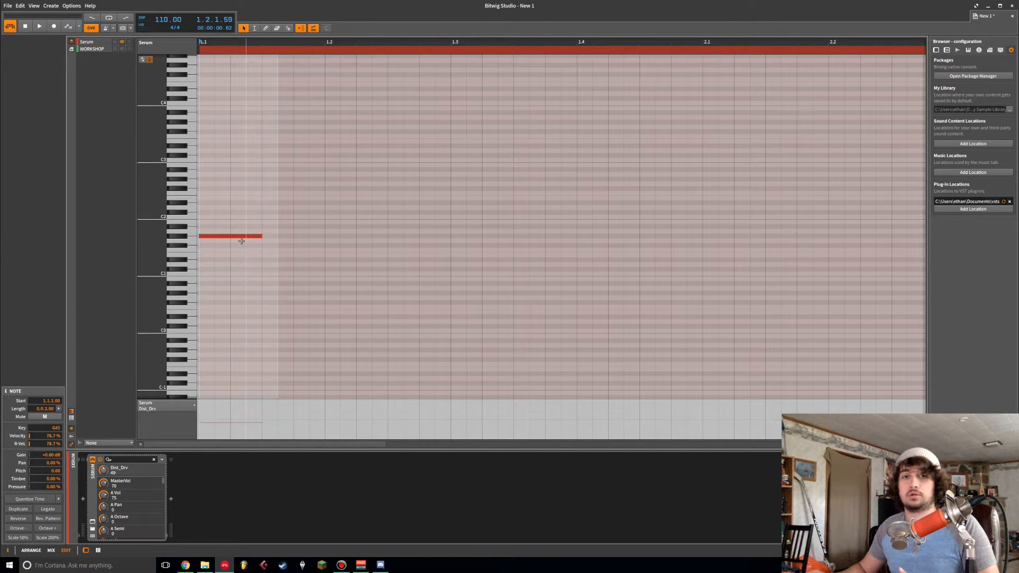
pyautogui.moveTo(237, 239); pyautogui.dragTo(236, 250)
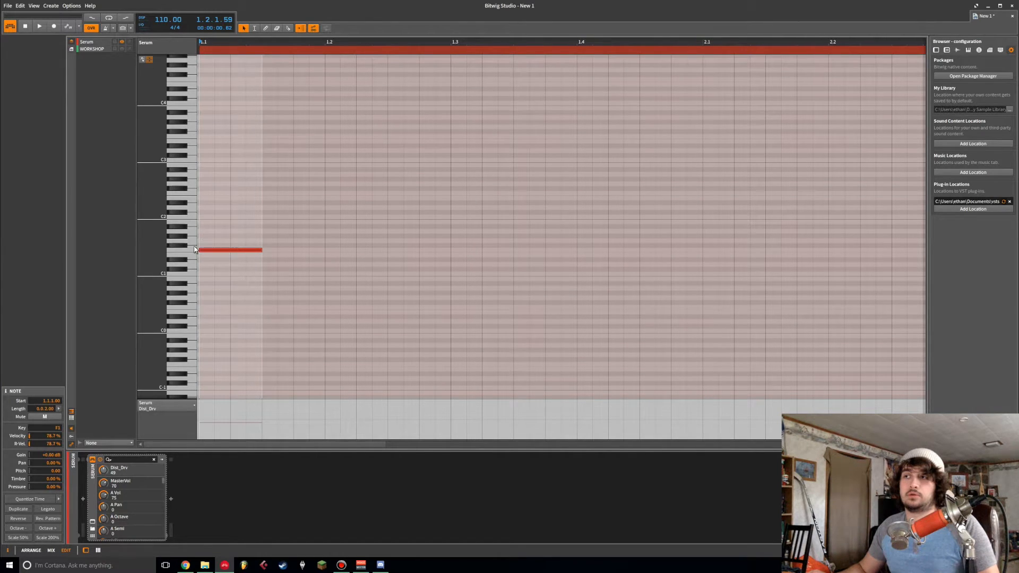
# - Add a half-beat note on G#1 above the F1 note at beat 1.1
pyautogui.doubleClick(203, 239)
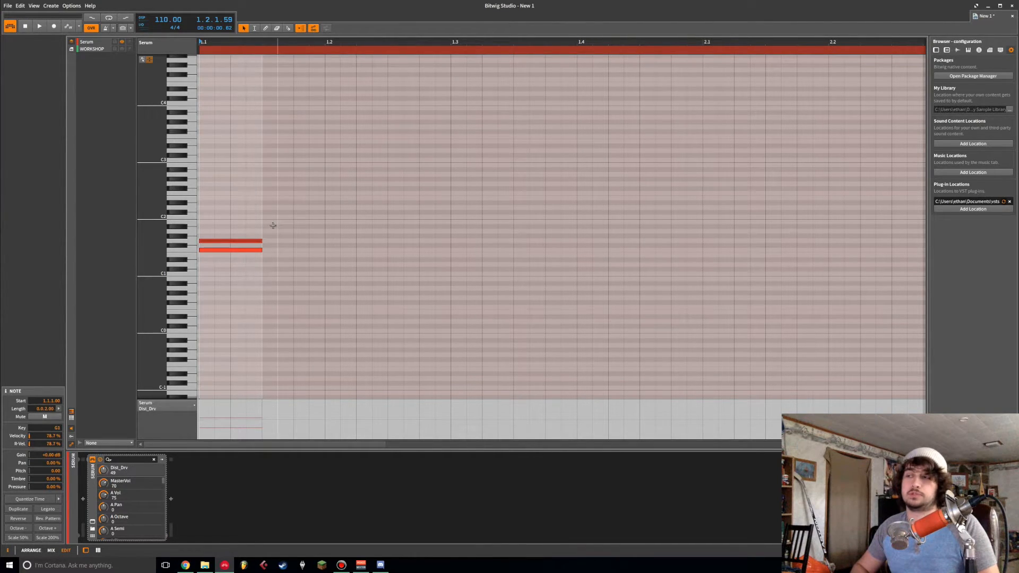
pyautogui.press('Up')
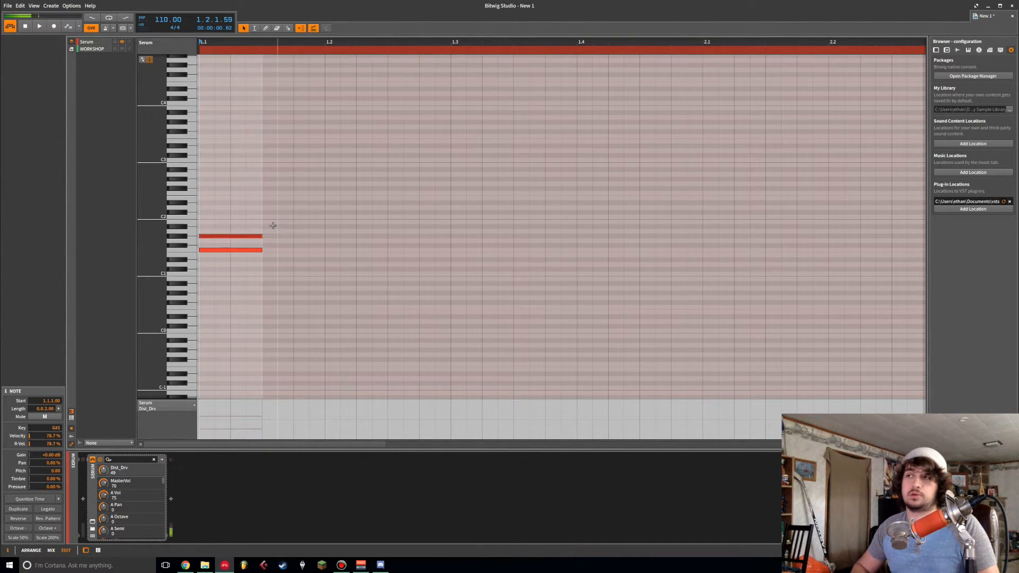
# - Add a half-beat note on C2 at beat 1.1 above the F1 and G#1 notes
pyautogui.doubleClick(215, 228)
pyautogui.moveTo(218, 223); pyautogui.dragTo(218, 214)
pyautogui.click(209, 195)
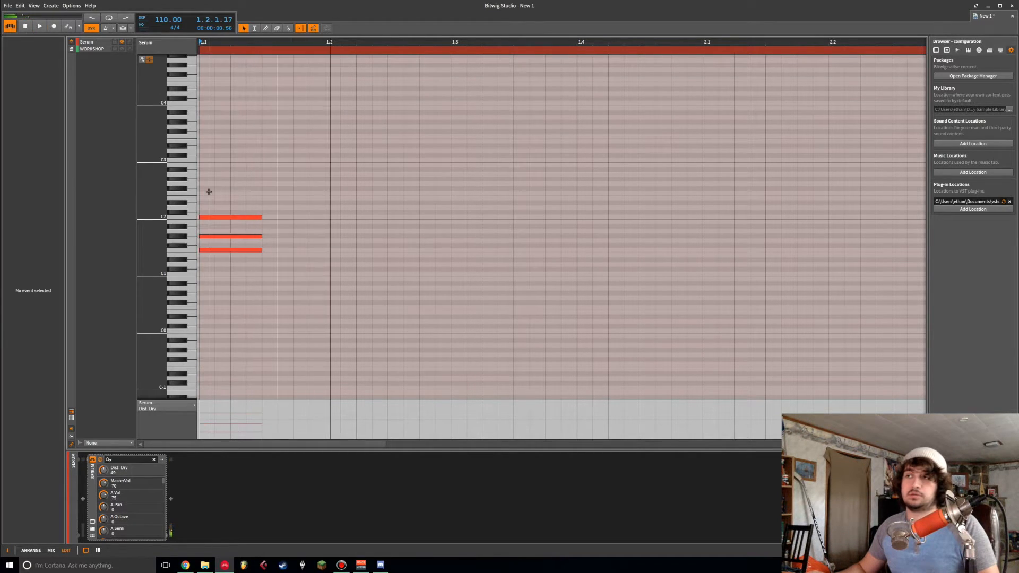
# - Transpose the whole three-note chord up one octave and play it back
pyautogui.hotkey('ctrl', 'a')
pyautogui.hotkey('shift', 'Up')
pyautogui.press('space')
pyautogui.press('space')
pyautogui.press('space')
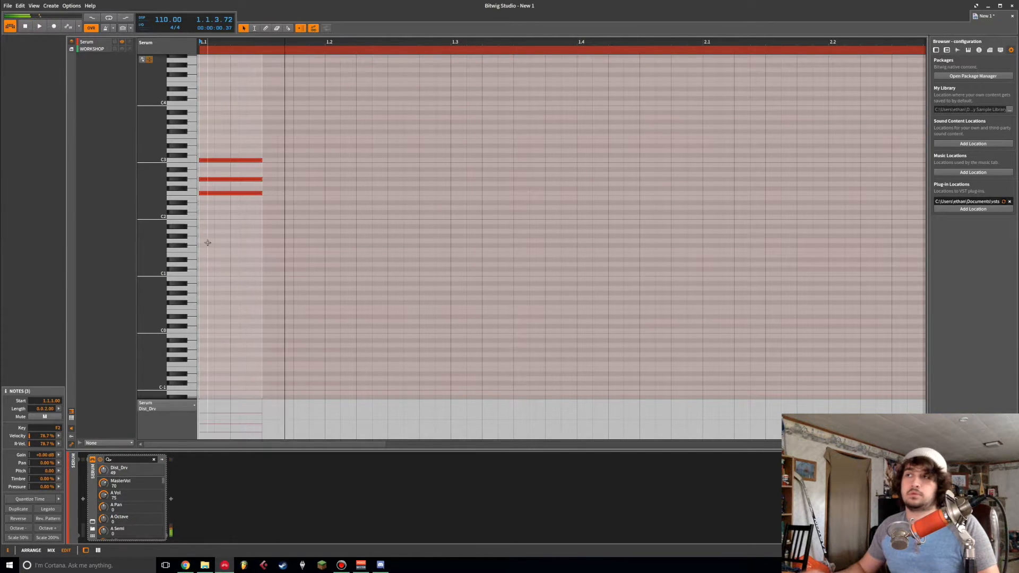
# - Try the chord's middle note on A2, play the chord back, and return the note to G#2
pyautogui.click(216, 173)
pyautogui.click(209, 180)
pyautogui.moveTo(208, 181); pyautogui.dragTo(207, 169)
pyautogui.click(199, 147)
pyautogui.press('space')
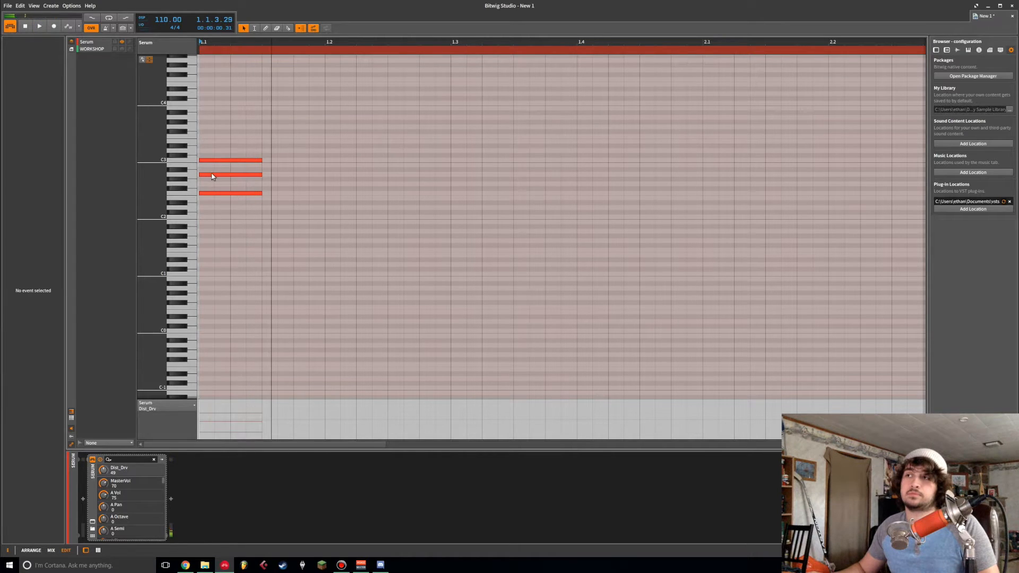
pyautogui.click(211, 175)
pyautogui.press('Down')
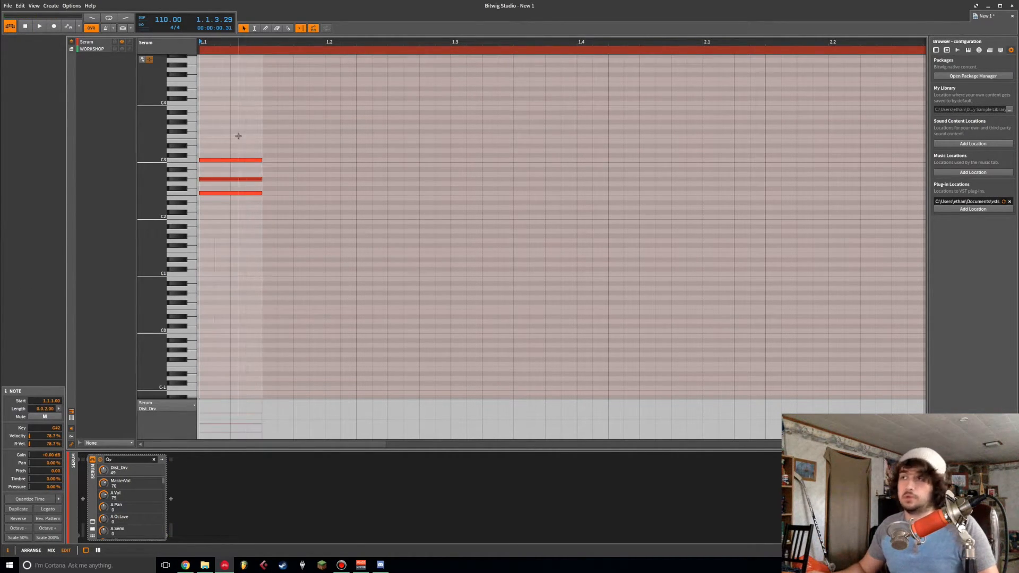
# - Replace the whole chord with half-beat notes on D2, F#2 and A2 at beat 1.1
pyautogui.click(218, 141)
pyautogui.hotkey('ctrl', 'a')
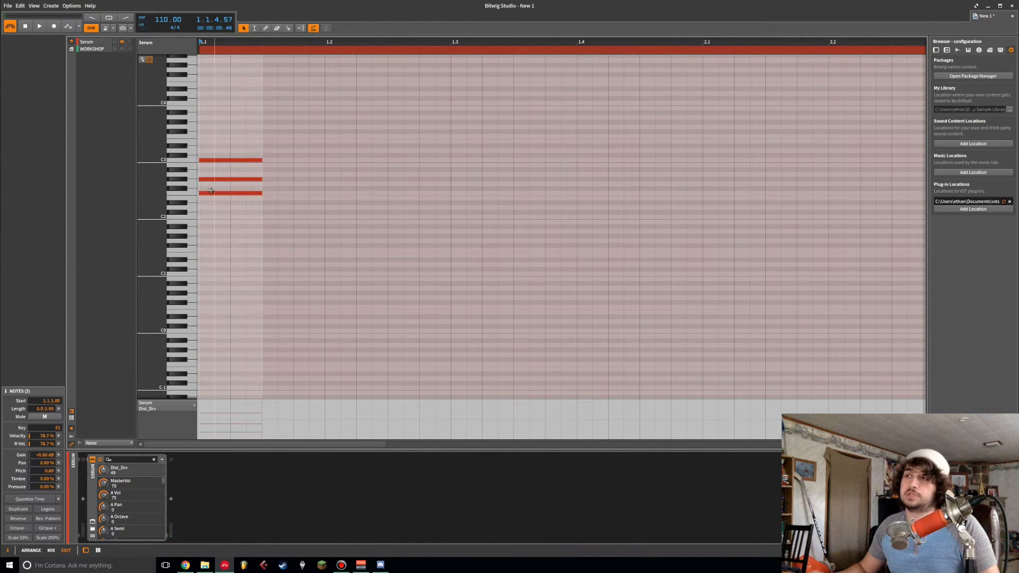
pyautogui.moveTo(209, 195); pyautogui.dragTo(259, 147)
pyautogui.click(218, 221)
pyautogui.press('Delete')
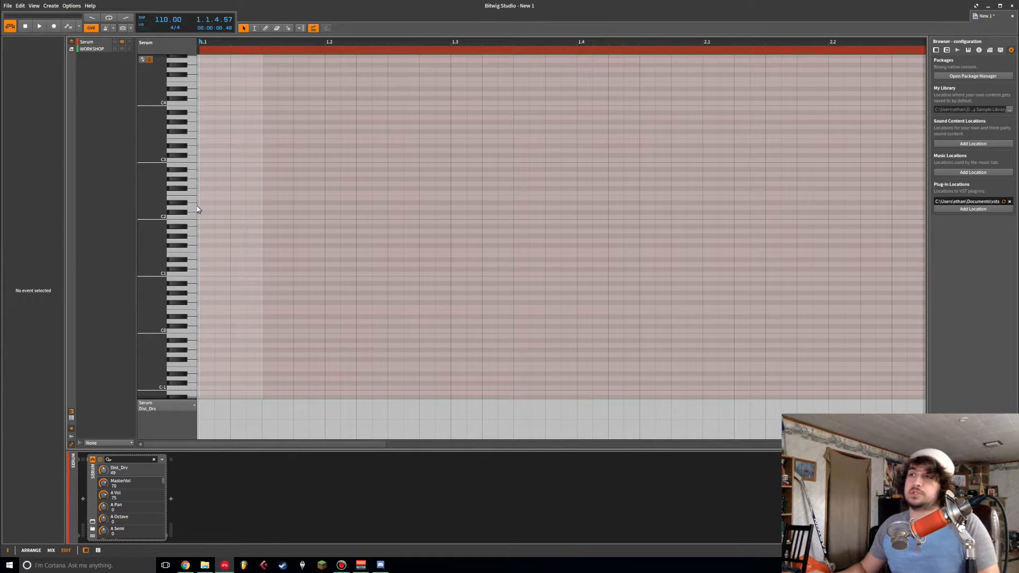
pyautogui.doubleClick(221, 208)
pyautogui.doubleClick(202, 192)
pyautogui.doubleClick(201, 174)
pyautogui.click(225, 189)
pyautogui.moveTo(220, 193); pyautogui.dragTo(221, 191)
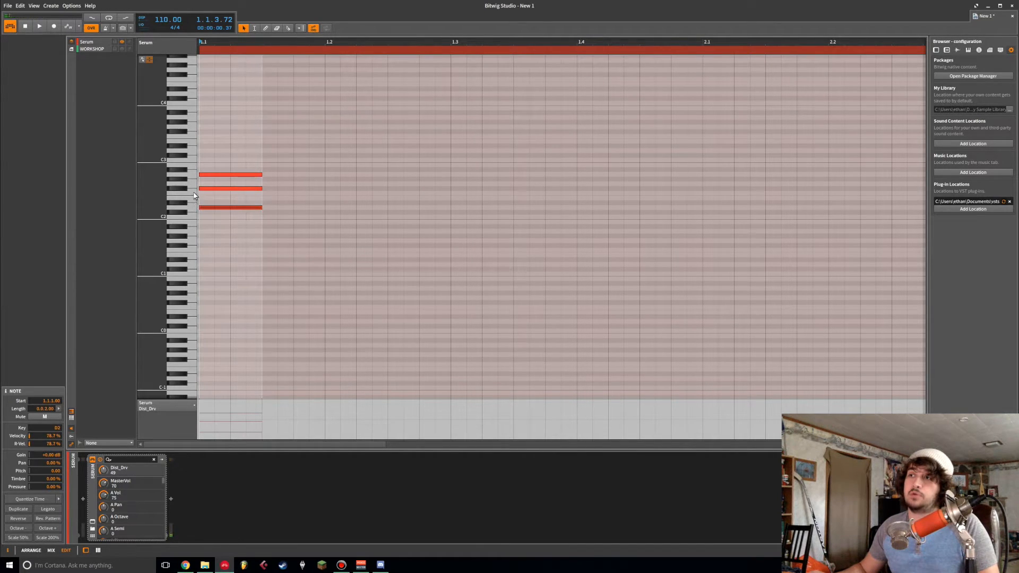
# - Try the chord's middle note on F2, audition the D2, E2 and F2 keys, and return the note to F#2
pyautogui.click(194, 194)
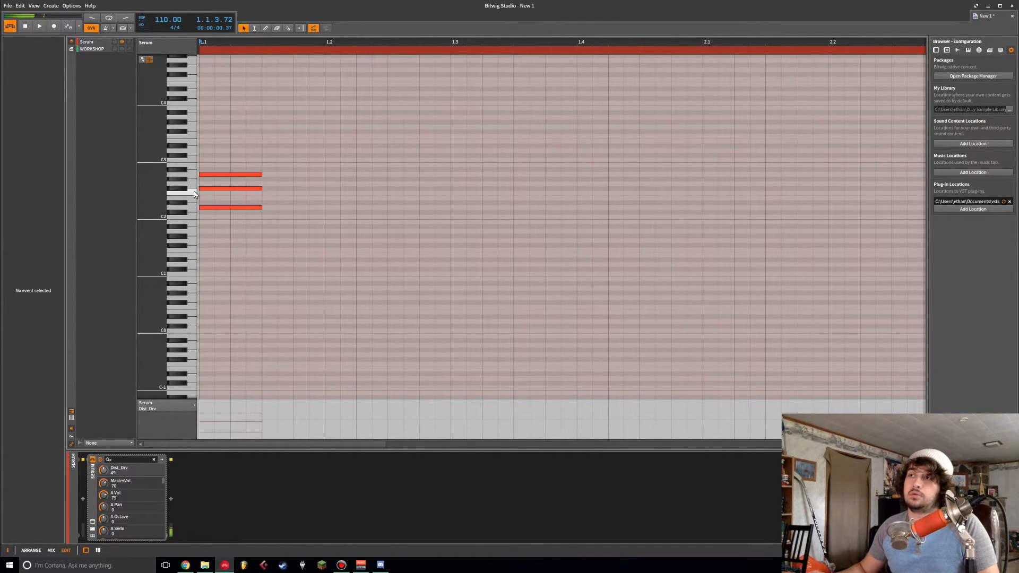
pyautogui.click(214, 189)
pyautogui.moveTo(213, 192); pyautogui.dragTo(213, 197)
pyautogui.click(194, 211)
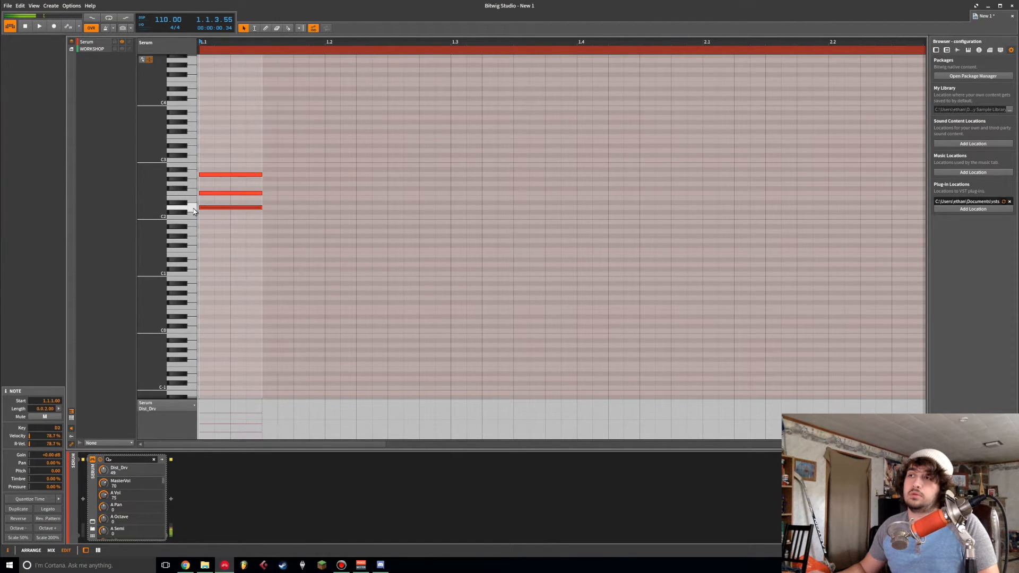
pyautogui.click(190, 199)
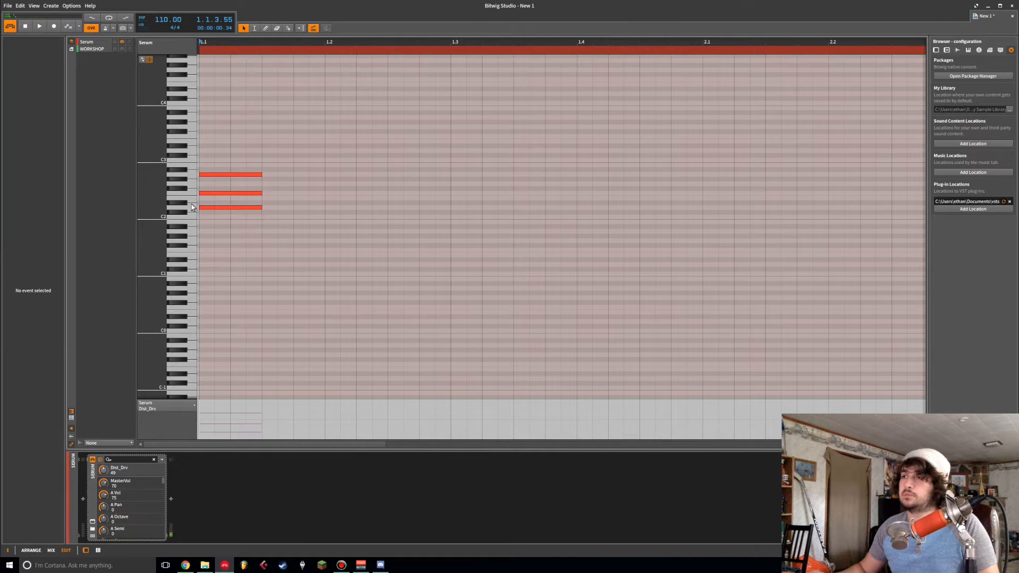
pyautogui.moveTo(206, 193); pyautogui.dragTo(208, 188)
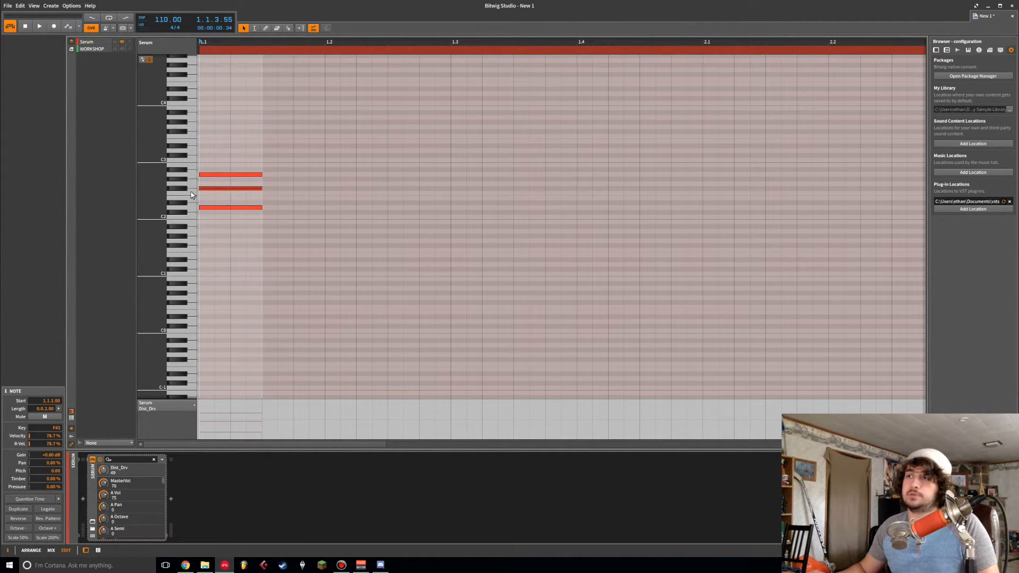
pyautogui.click(190, 201)
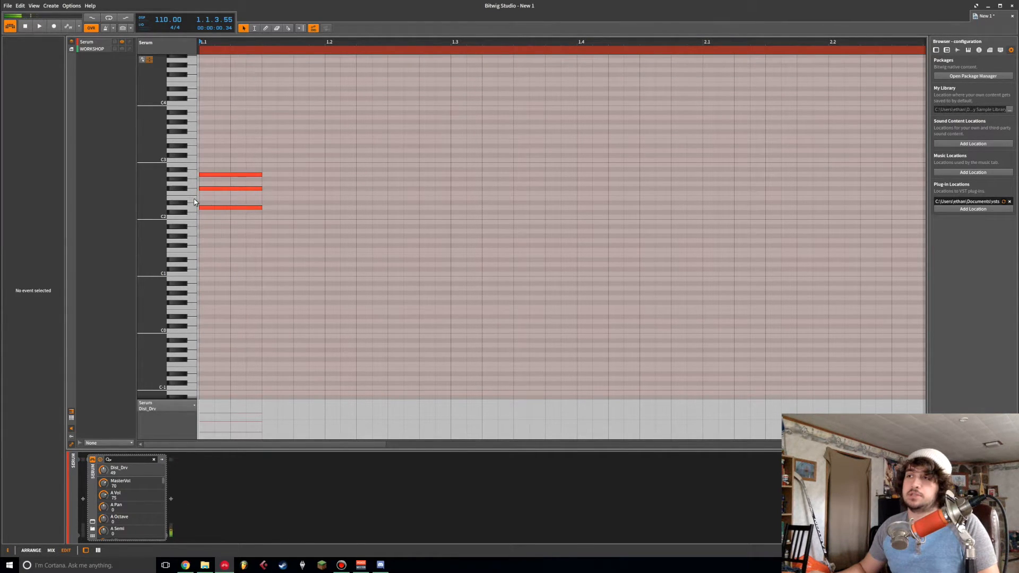
# - Add a note on E2, move it up onto F#2, and audition the G2 and A2 keys
pyautogui.click(206, 198)
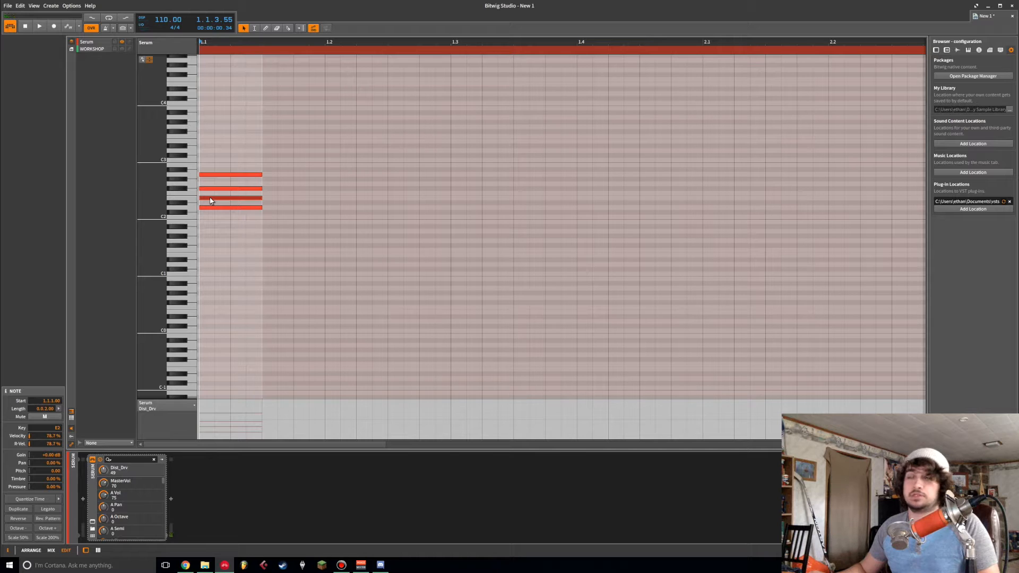
pyautogui.moveTo(208, 199); pyautogui.dragTo(208, 189)
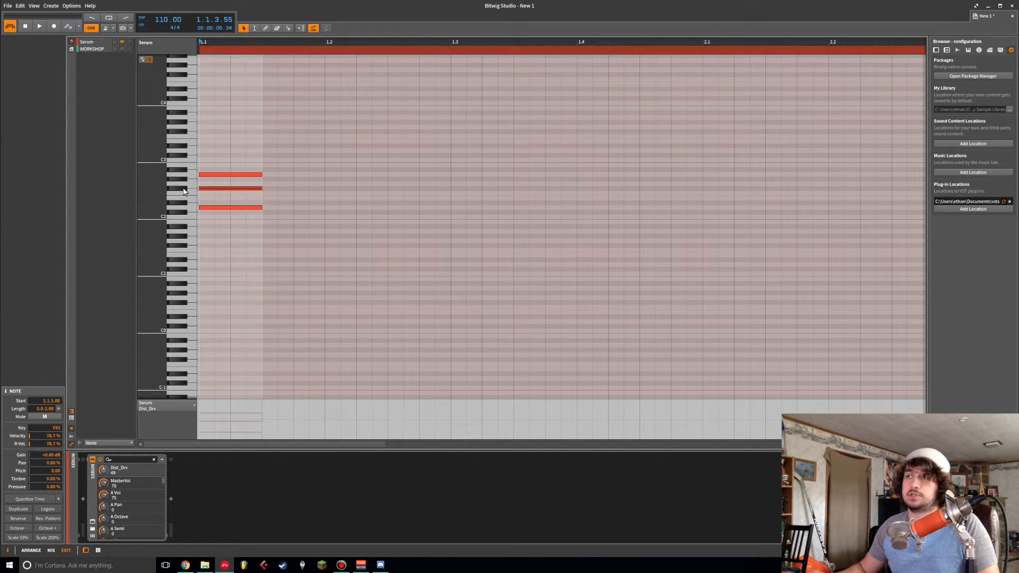
pyautogui.click(182, 183)
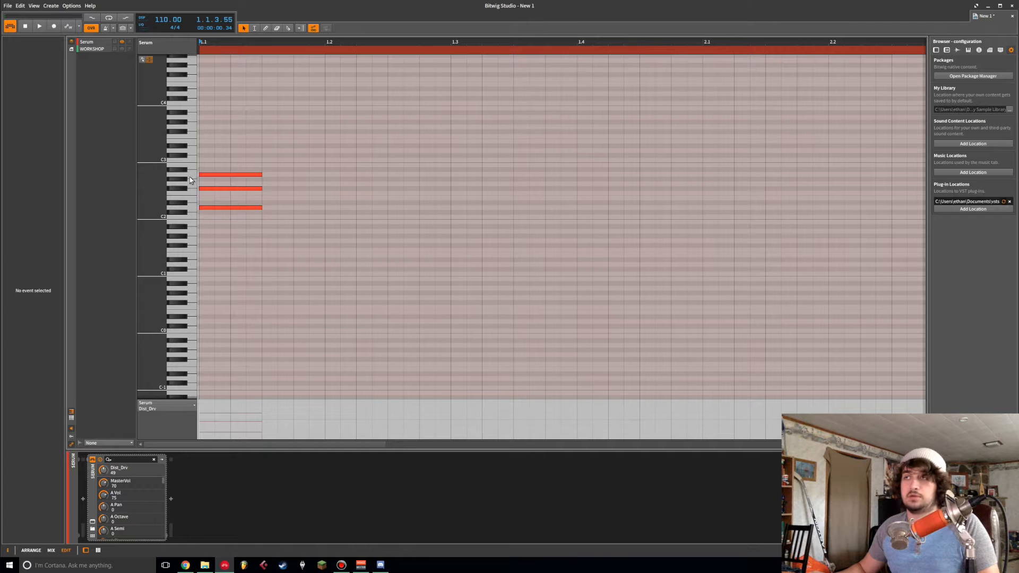
pyautogui.click(193, 176)
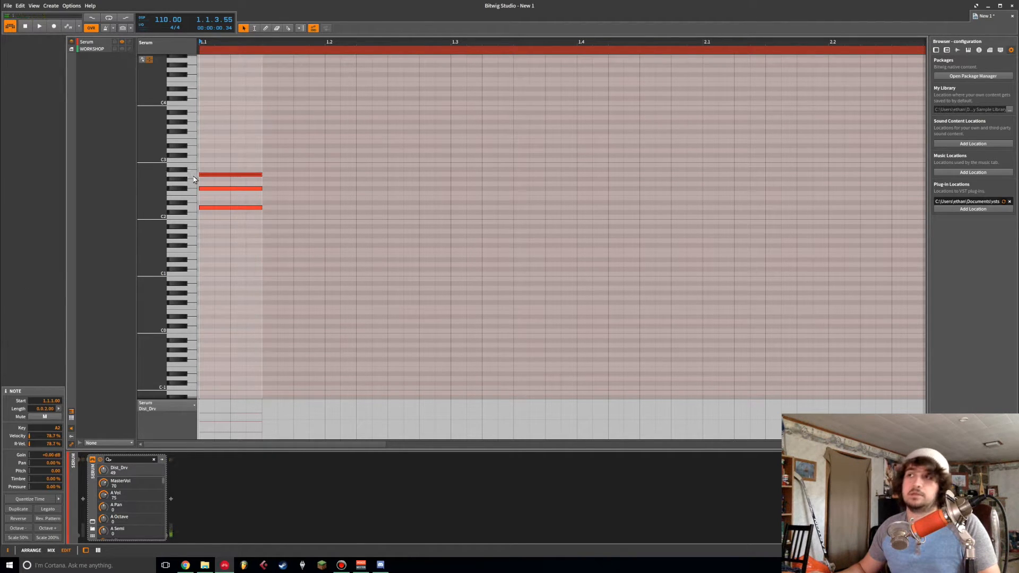
# - Replace the whole chord with half-beat notes on D1, F1, A1 and C2 at beat 1.1
pyautogui.click(222, 291)
pyautogui.hotkey('ctrl', 'a')
pyautogui.press('Delete')
pyautogui.doubleClick(214, 264)
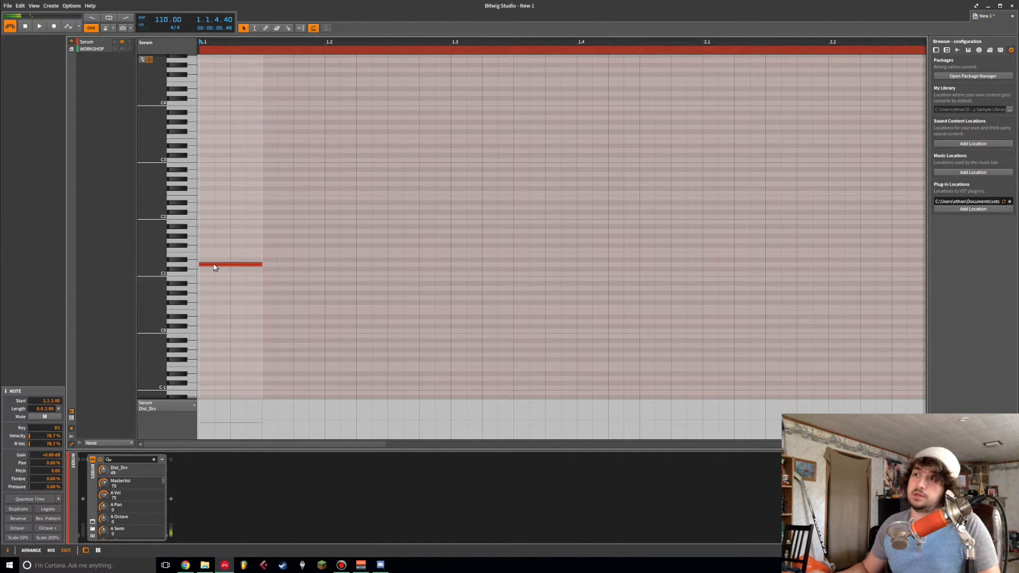
pyautogui.doubleClick(204, 250)
pyautogui.click(200, 229)
pyautogui.doubleClick(201, 230)
pyautogui.click(202, 222)
pyautogui.doubleClick(211, 218)
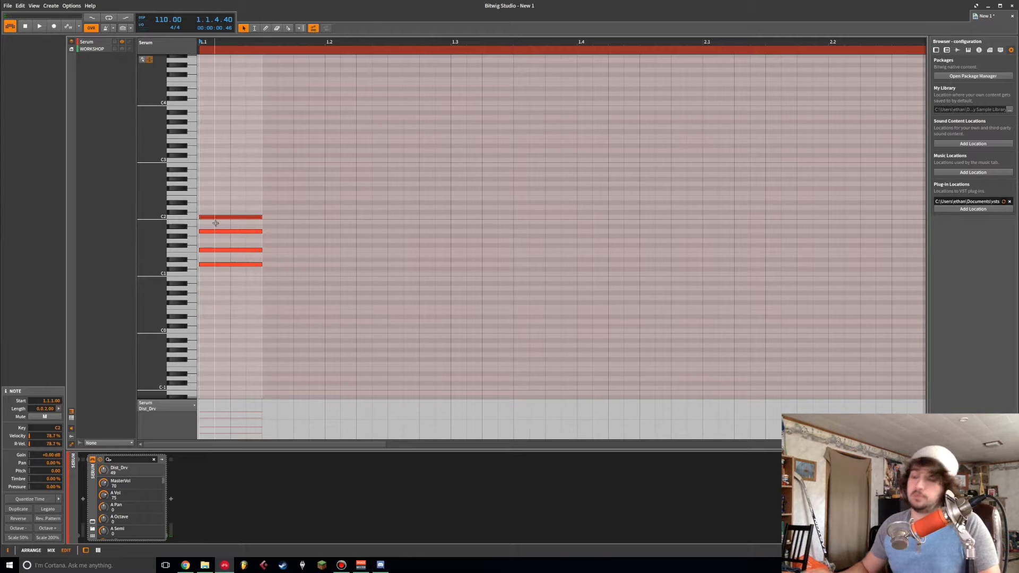
# - Reduce the chord to the D1, F1 and A1 triad, then rework it into F1, A1 and C2
pyautogui.press('Delete')
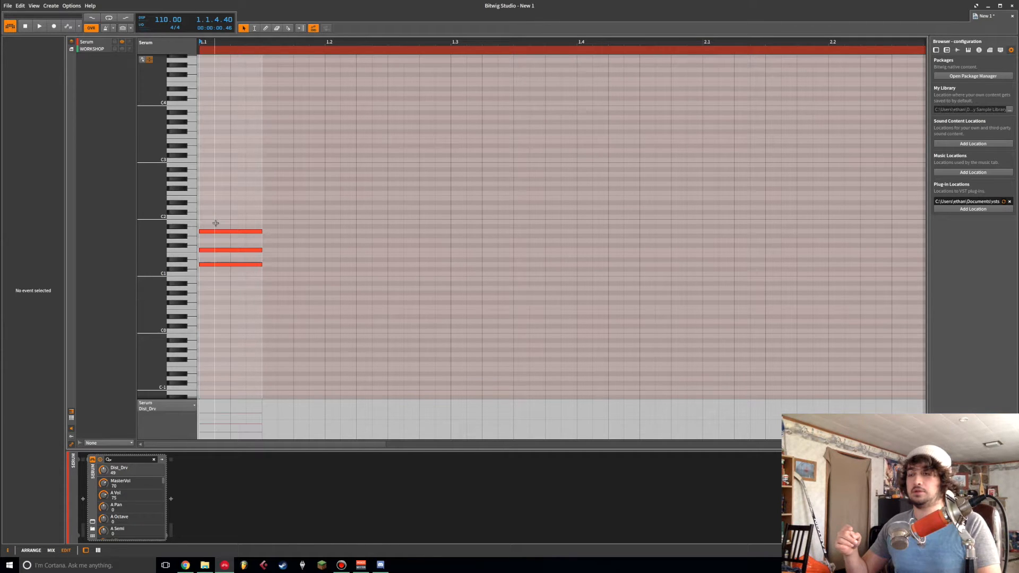
pyautogui.click(202, 264)
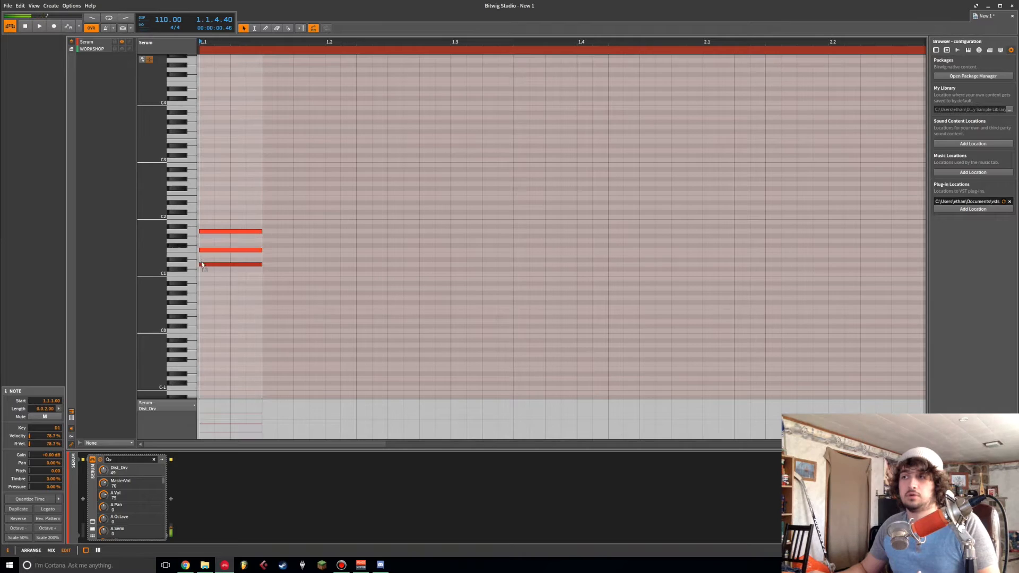
pyautogui.moveTo(223, 220); pyautogui.dragTo(206, 249)
pyautogui.click(221, 272)
pyautogui.click(209, 236)
pyautogui.click(282, 230)
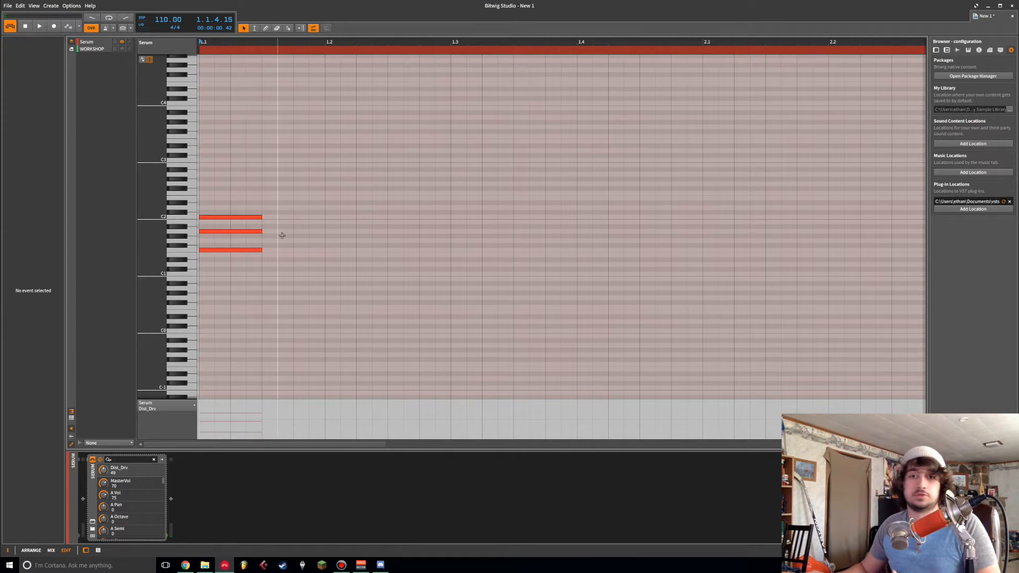
# - Replace the whole chord with a single one-beat note on A1 at beat 1.1
pyautogui.moveTo(254, 217); pyautogui.dragTo(222, 294)
pyautogui.press('Delete')
pyautogui.click(195, 217)
pyautogui.doubleClick(217, 212)
pyautogui.moveTo(226, 213); pyautogui.dragTo(213, 218)
pyautogui.scroll(-3, 243, 217)
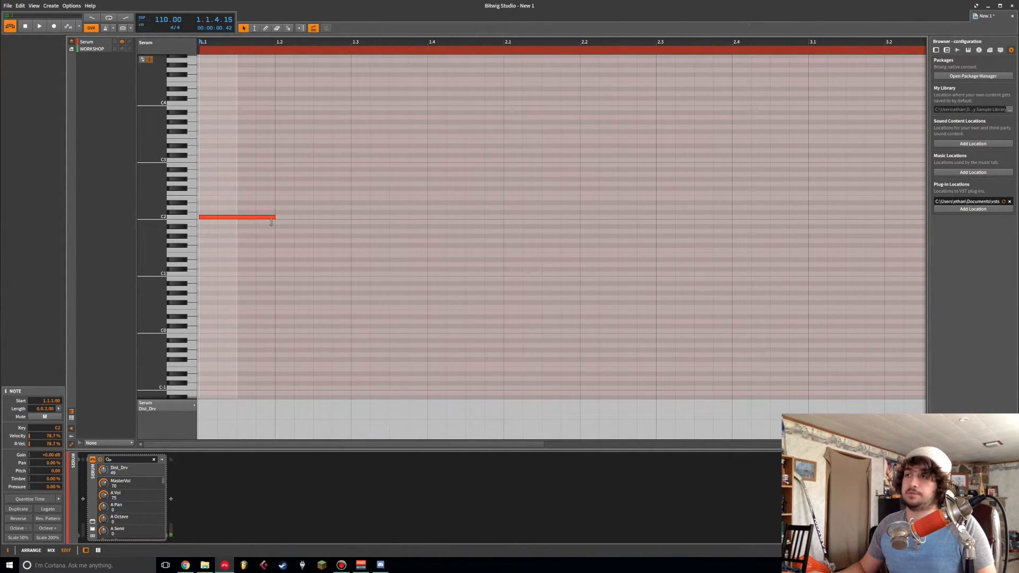
pyautogui.moveTo(257, 217); pyautogui.dragTo(256, 229)
# - Continue the scale from beat 1.2 with consecutive one-beat notes on B1, C2, D2, E2, F2, G2 and A2
pyautogui.scroll(-3, 272, 249)
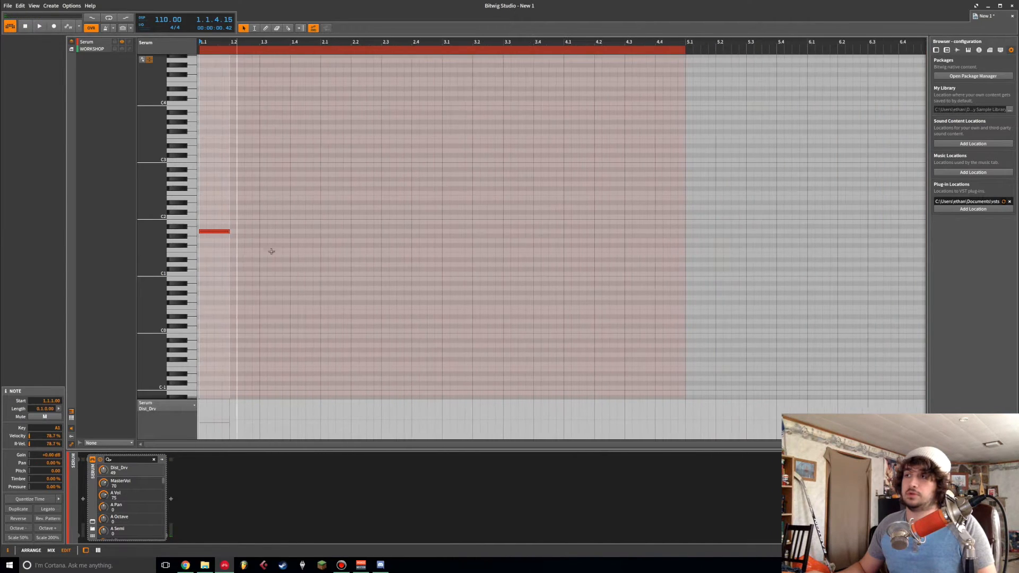
pyautogui.doubleClick(230, 221)
pyautogui.click(267, 216)
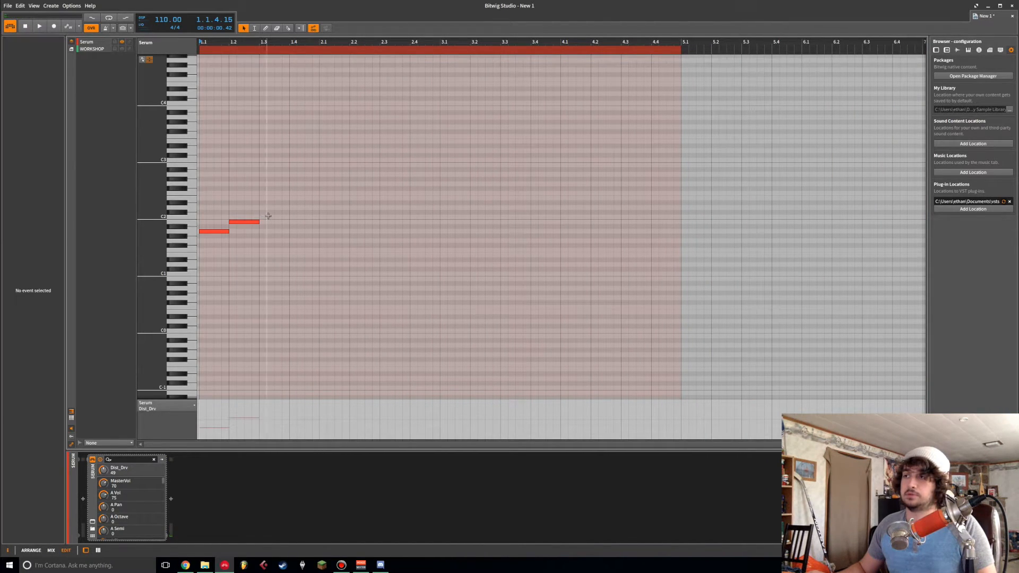
pyautogui.doubleClick(281, 217)
pyautogui.doubleClick(313, 208)
pyautogui.doubleClick(335, 198)
pyautogui.doubleClick(365, 193)
pyautogui.click(385, 185)
pyautogui.doubleClick(385, 185)
pyautogui.doubleClick(415, 175)
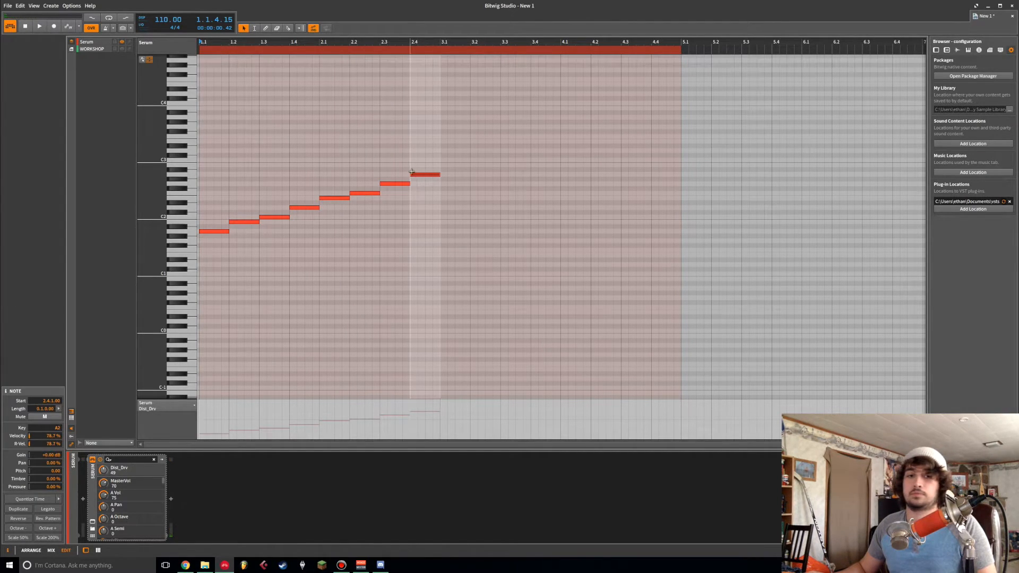
# - Play back the ascending scale from A1 to A2
pyautogui.click(376, 203)
pyautogui.press('space')
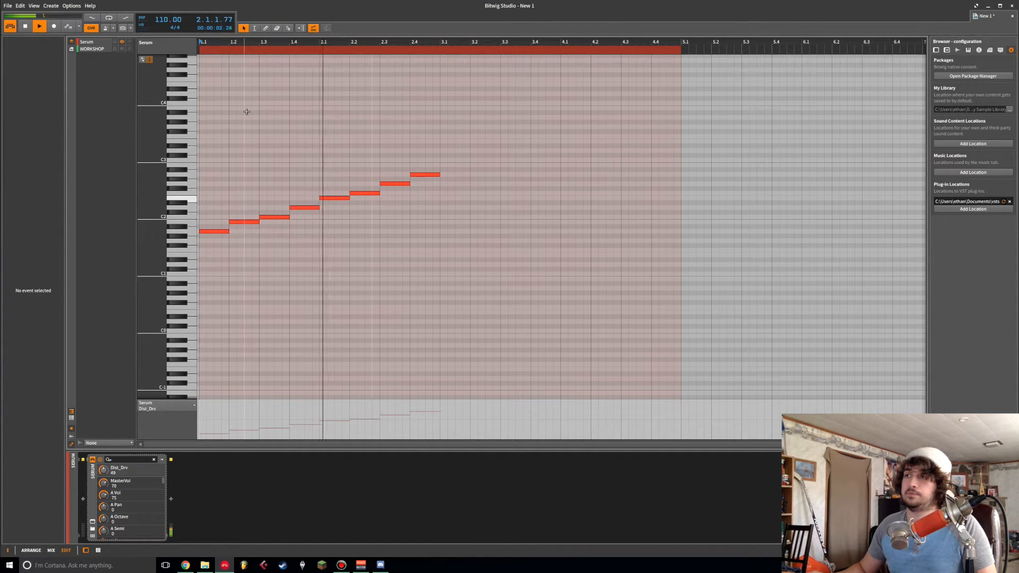
pyautogui.press('space')
# - Stack one-beat notes on C2 and E2 above the A1 note at beat 1.1
pyautogui.click(213, 229)
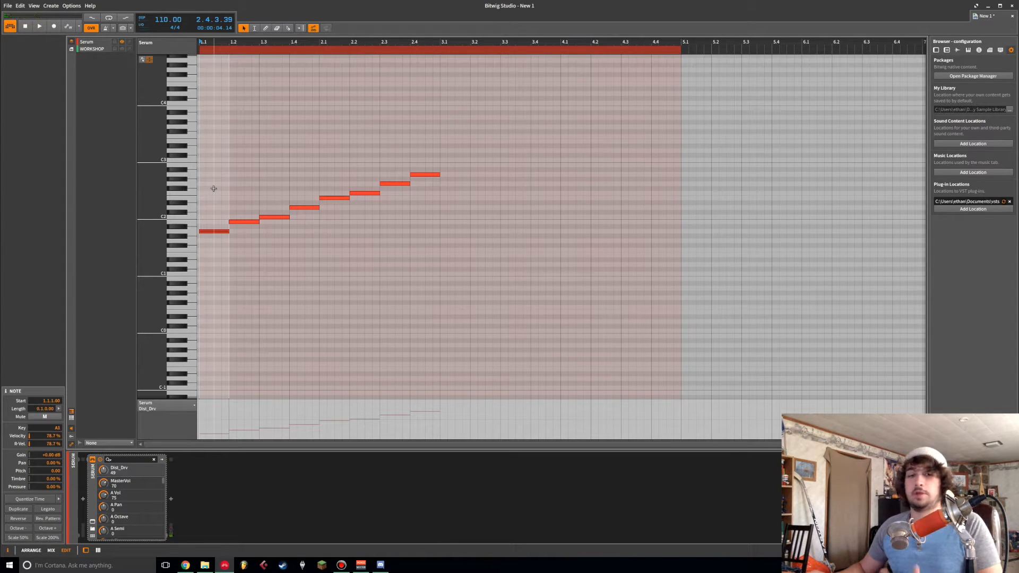
pyautogui.doubleClick(201, 216)
pyautogui.doubleClick(202, 198)
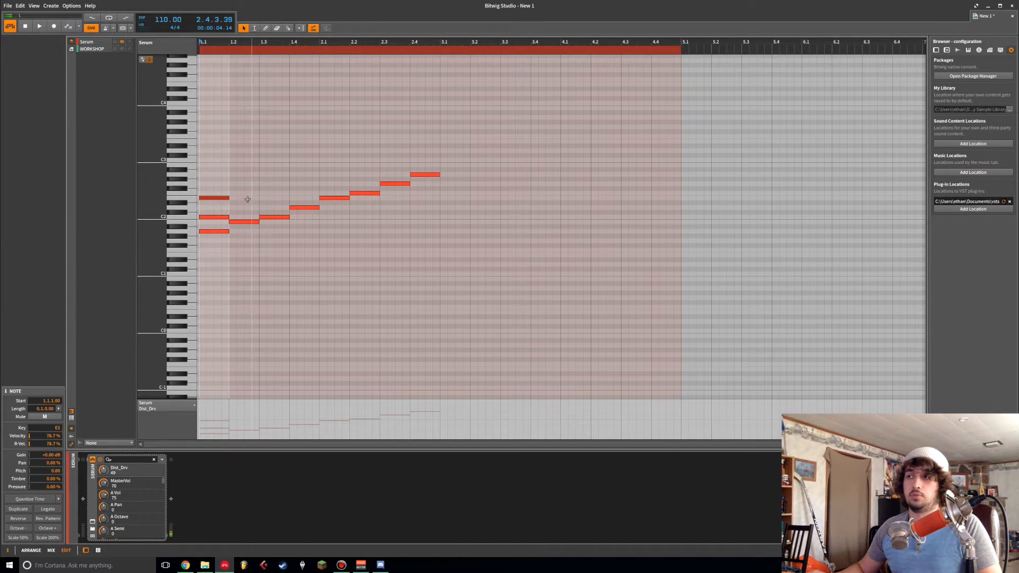
# - Stack D2 and F2 above the B1 note at beat 1.2 and repeat that chord shape on every following scale note
pyautogui.doubleClick(241, 206)
pyautogui.doubleClick(242, 192)
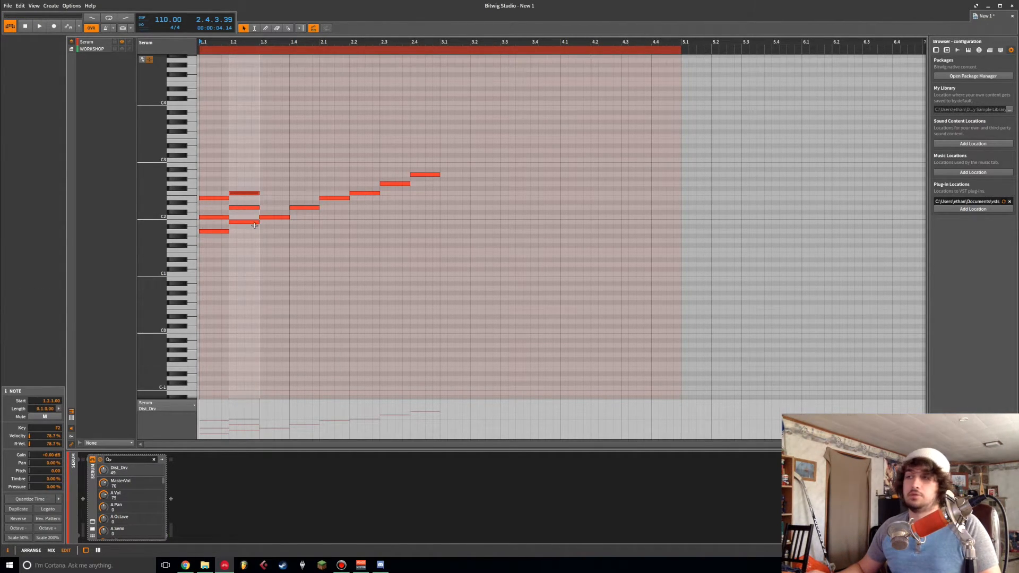
pyautogui.moveTo(255, 189); pyautogui.dragTo(423, 174)
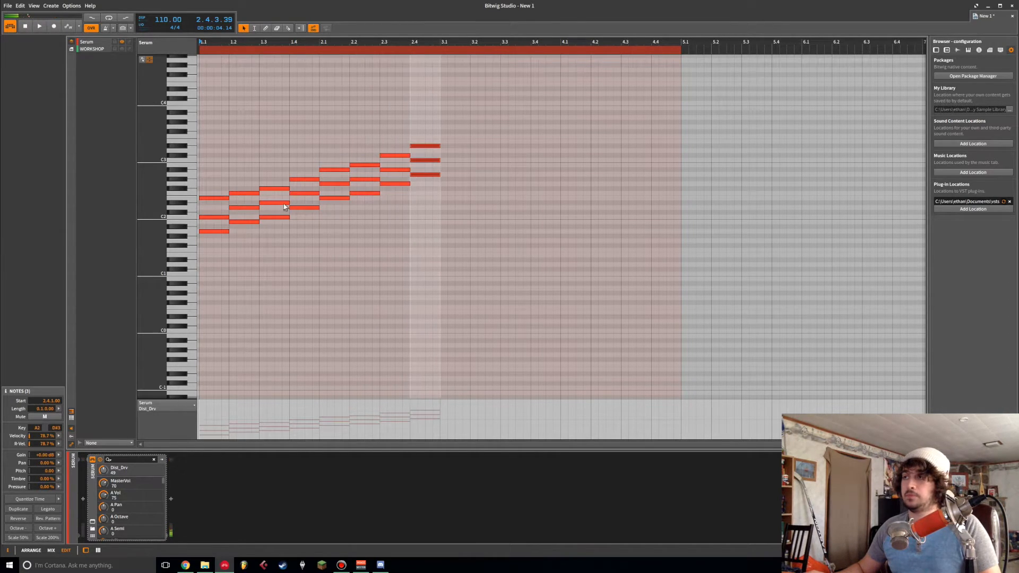
# - Move the top chord notes at beats 1.3, 1.4 and 2.1 to F2, A2 and B2 respectively
pyautogui.click(274, 195)
pyautogui.moveTo(274, 189); pyautogui.dragTo(339, 165)
pyautogui.click(308, 187)
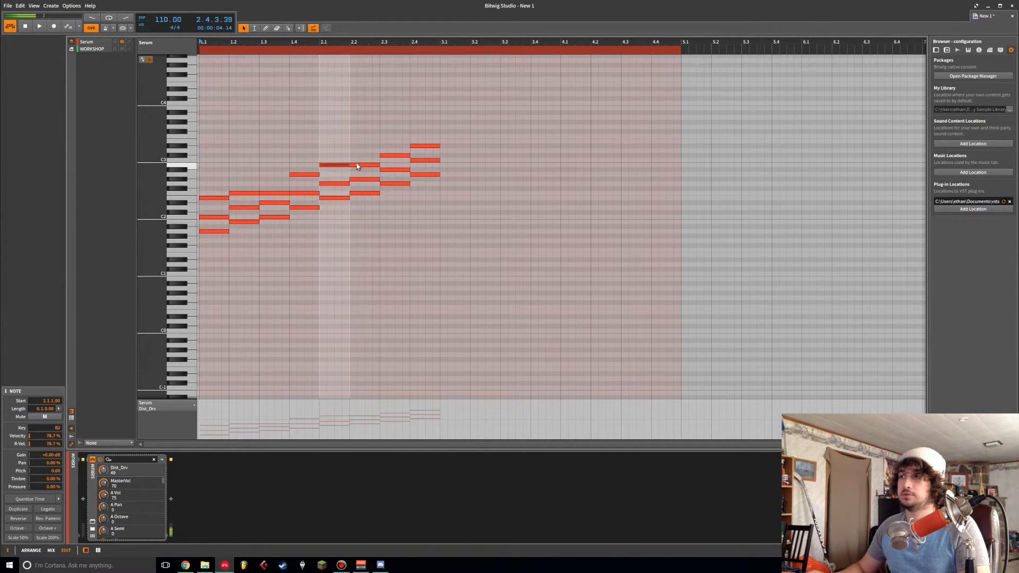
pyautogui.click(386, 152)
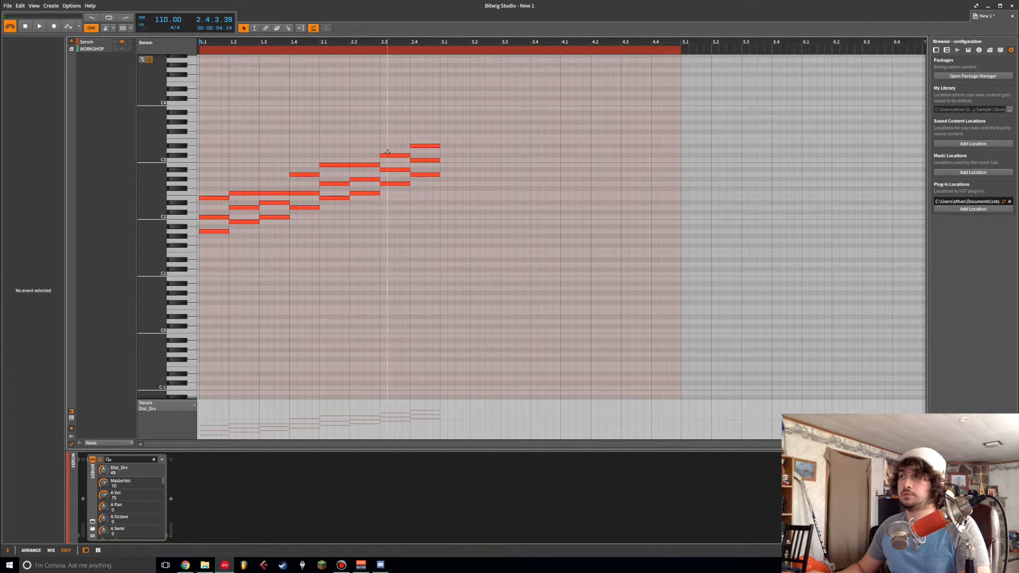
# - Raise the upper two notes at beat 2.2 to A2 and C3, and those at beat 2.3 to B2 and D3
pyautogui.moveTo(370, 182); pyautogui.dragTo(371, 168)
pyautogui.click(373, 188)
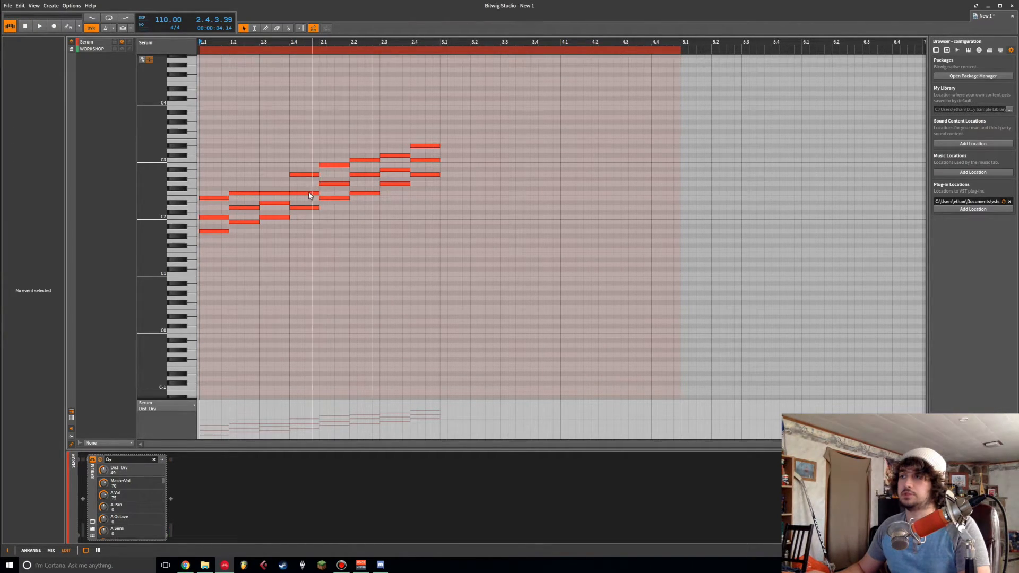
pyautogui.click(391, 155)
pyautogui.press('Up')
pyautogui.click(397, 170)
pyautogui.press('Up')
# - Raise the top note of the chord at beat 2.4 to E3 and play back the series of triads
pyautogui.click(438, 168)
pyautogui.click(426, 161)
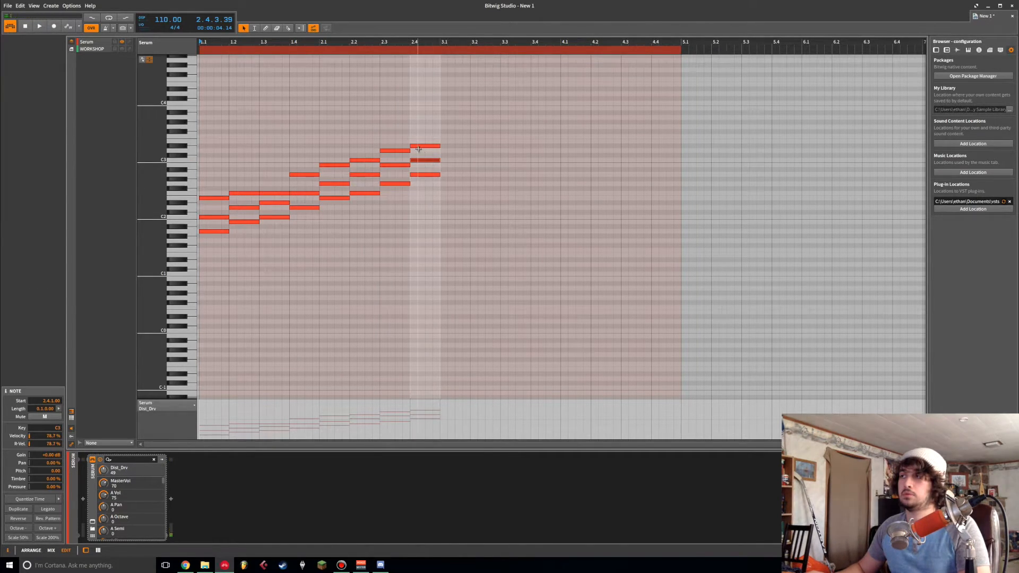
pyautogui.press('Up')
pyautogui.press('space')
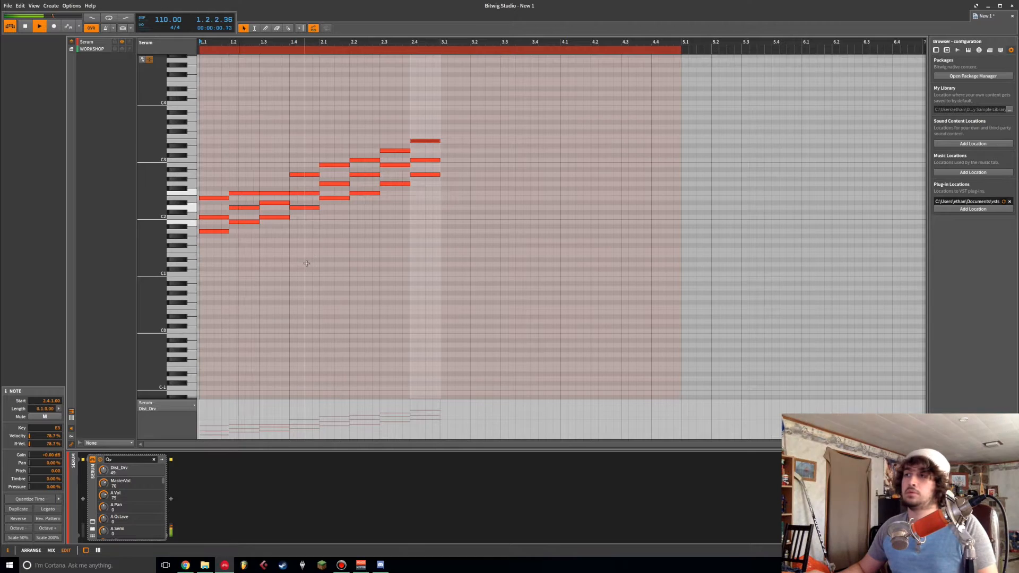
# - Try the top note of the chord at beat 1.3 on G2 and return it to F2
pyautogui.press('space')
pyautogui.click(274, 193)
pyautogui.press('Up')
pyautogui.press('Up')
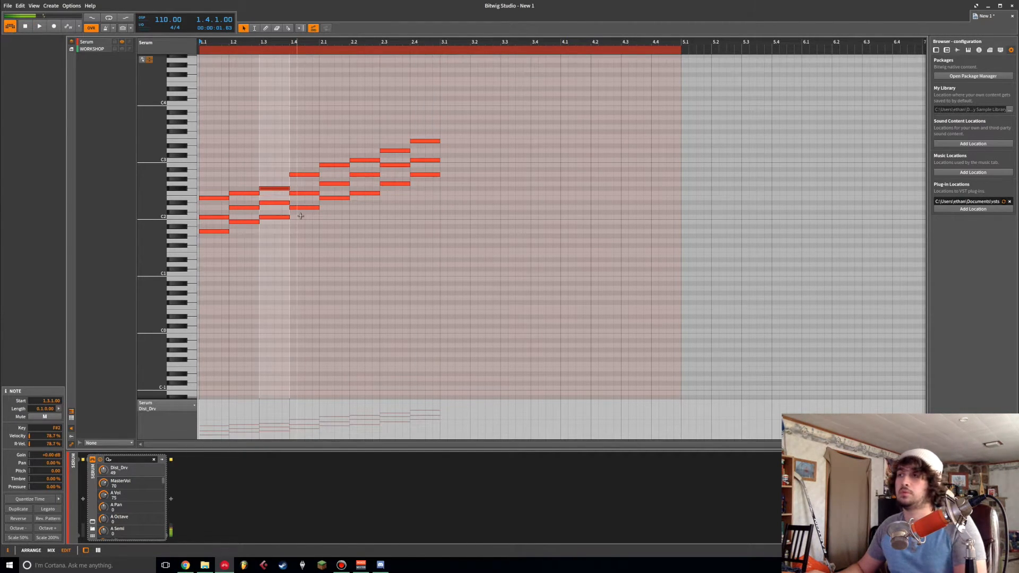
pyautogui.click(273, 236)
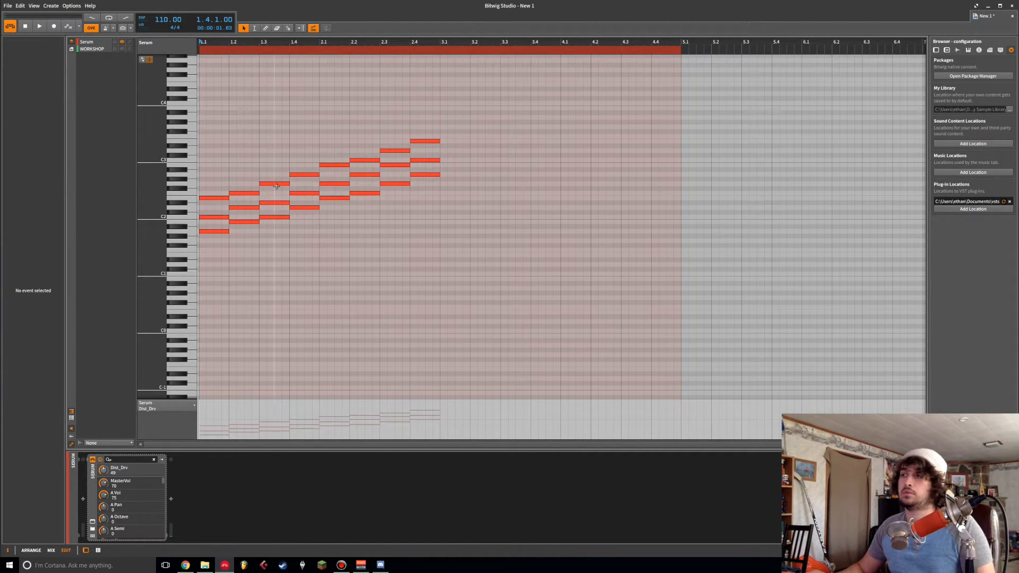
pyautogui.moveTo(276, 181); pyautogui.dragTo(275, 192)
pyautogui.click(300, 244)
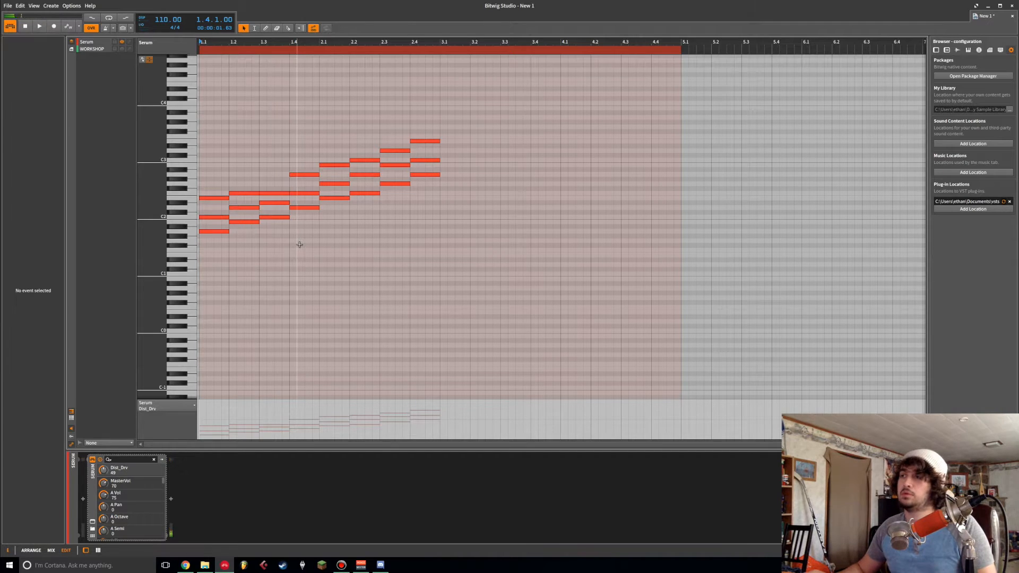
# - Raise the upper two notes of the chord at beat 1.3 to E2 and G2 and play back the progression
pyautogui.click(270, 203)
pyautogui.moveTo(272, 189); pyautogui.dragTo(272, 183)
pyautogui.press('space')
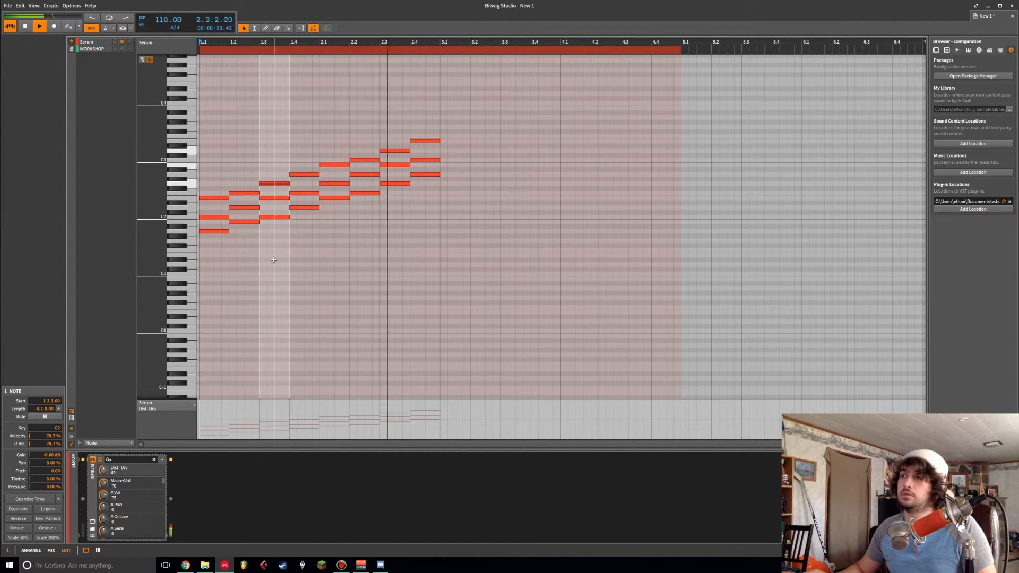
pyautogui.press('space')
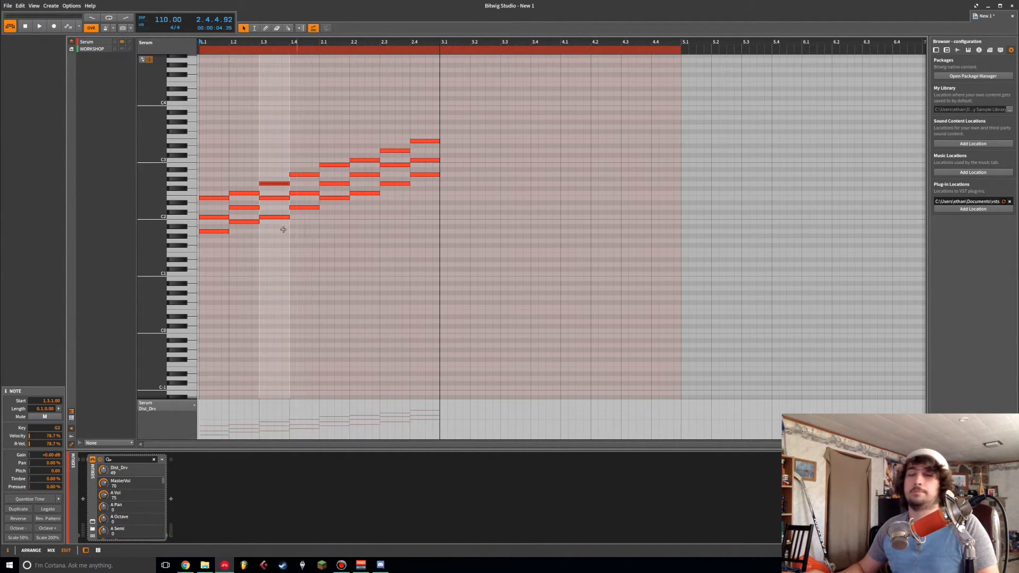
# - Play back the opening chords from the start, restarting to hear the first chord again
pyautogui.click(200, 169)
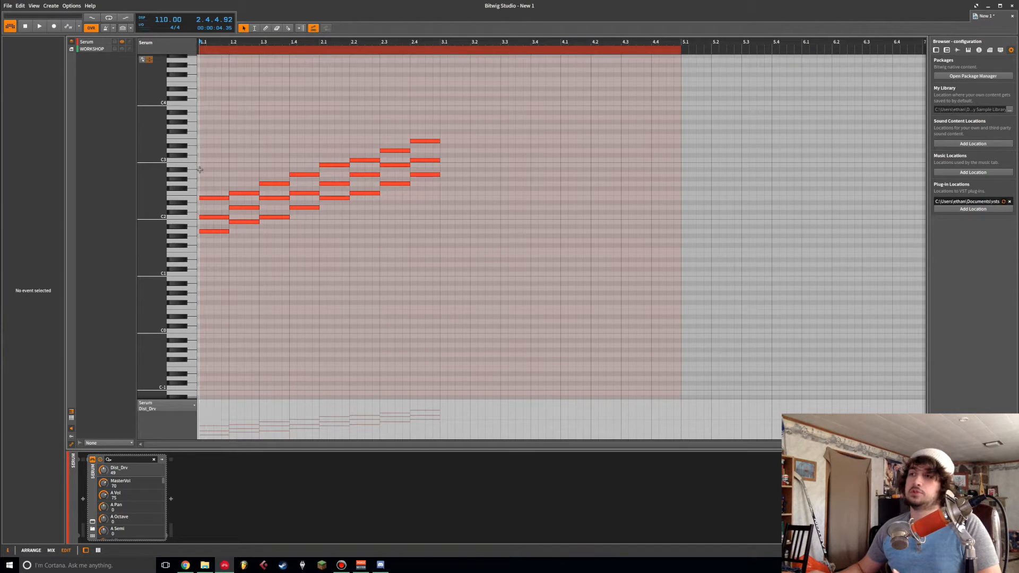
pyautogui.press('space')
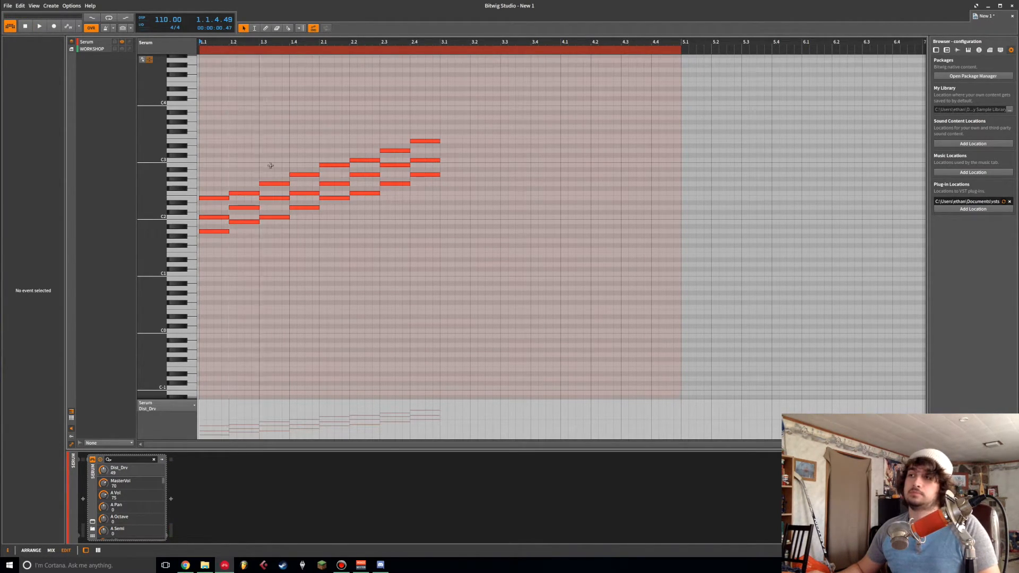
pyautogui.press('space')
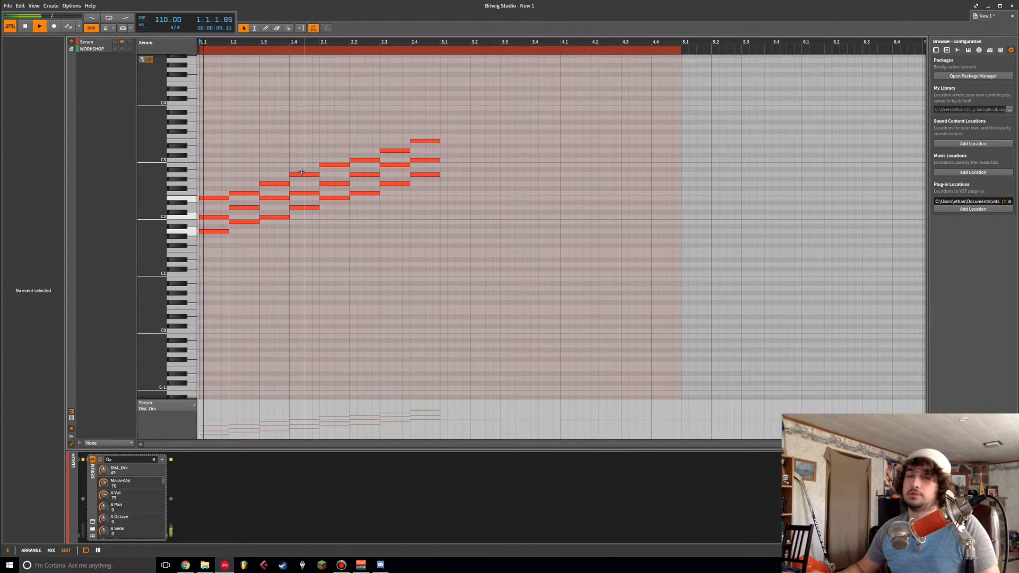
pyautogui.press('space')
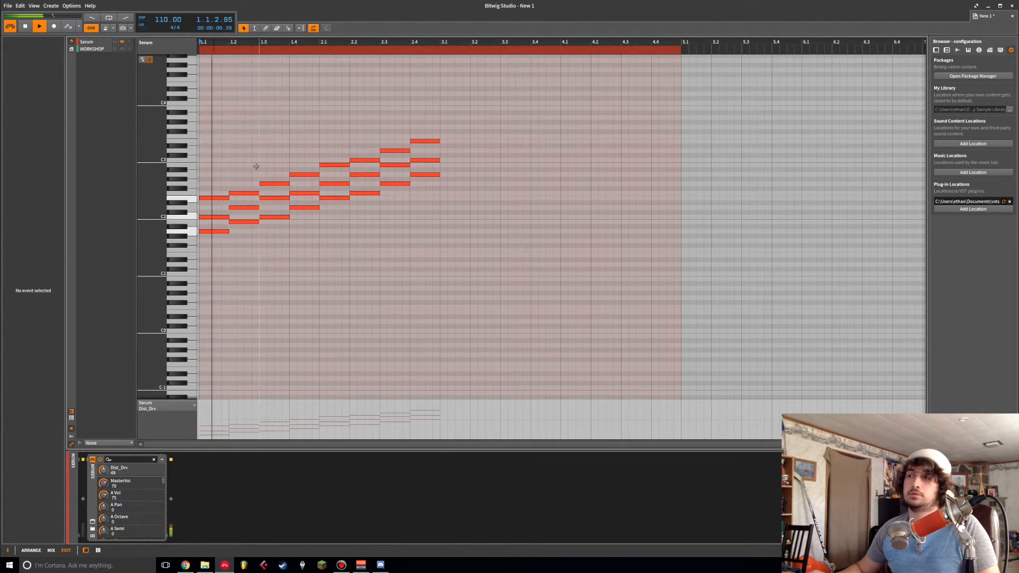
pyautogui.press('space')
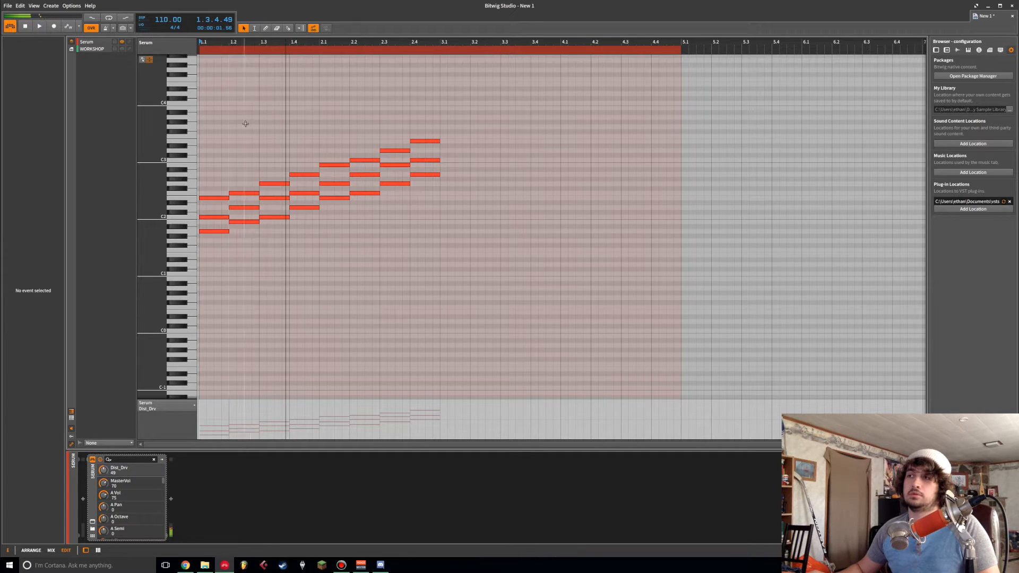
# - Audition the chords from beats 1.2 and 1.3, and replay the progression from beat 1.1
pyautogui.click(230, 44)
pyautogui.press('space')
pyautogui.press('space')
pyautogui.press('space')
pyautogui.press('space')
pyautogui.click(262, 43)
pyautogui.press('space')
pyautogui.click(202, 44)
pyautogui.press('space')
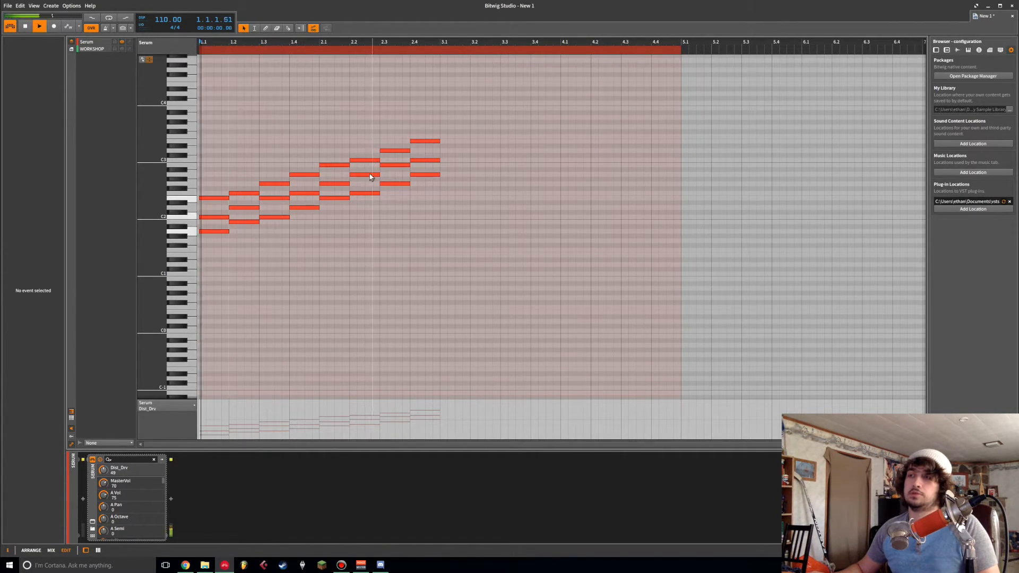
pyautogui.press('space')
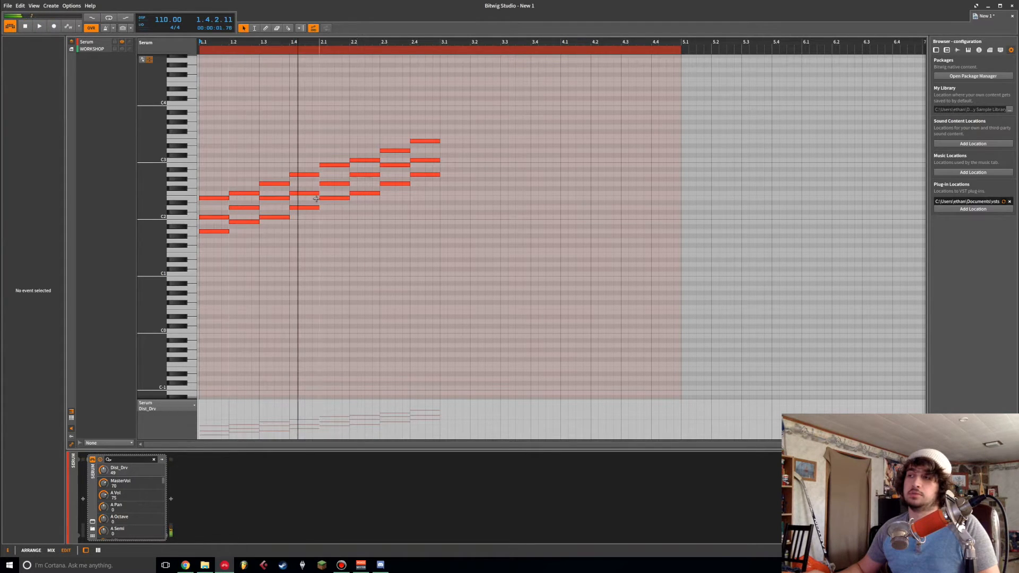
# - Try the middle note of the chord at beat 1.2 on C#2 and D#2 and return it to D2
pyautogui.click(247, 222)
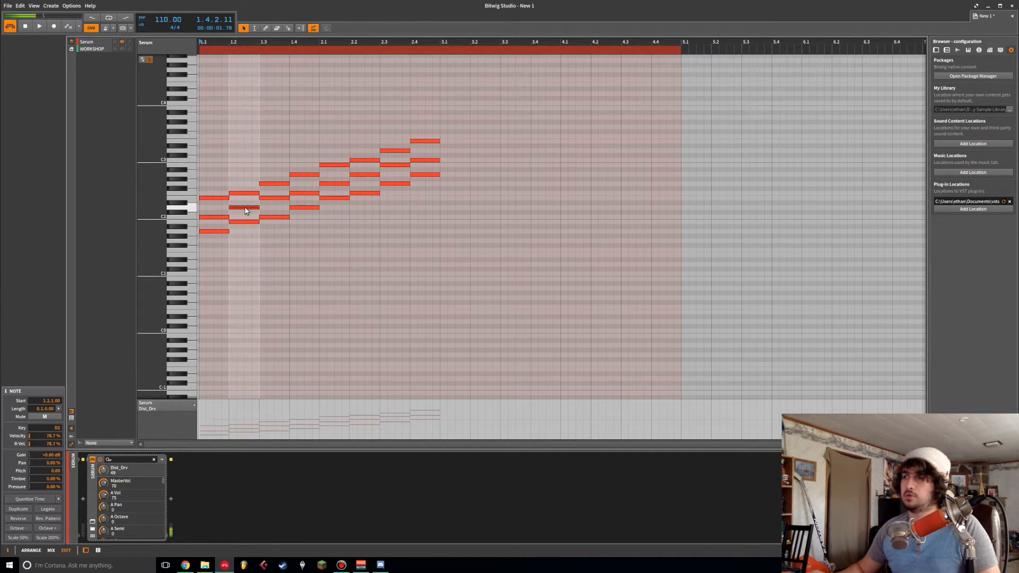
pyautogui.moveTo(245, 210); pyautogui.dragTo(241, 216)
pyautogui.press('space')
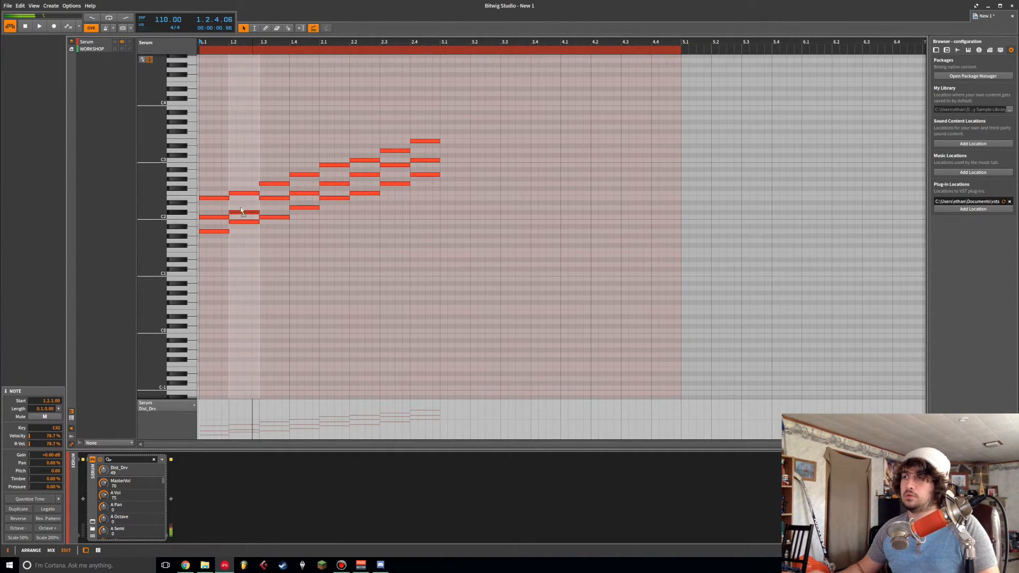
pyautogui.press('Up')
pyautogui.press('Up')
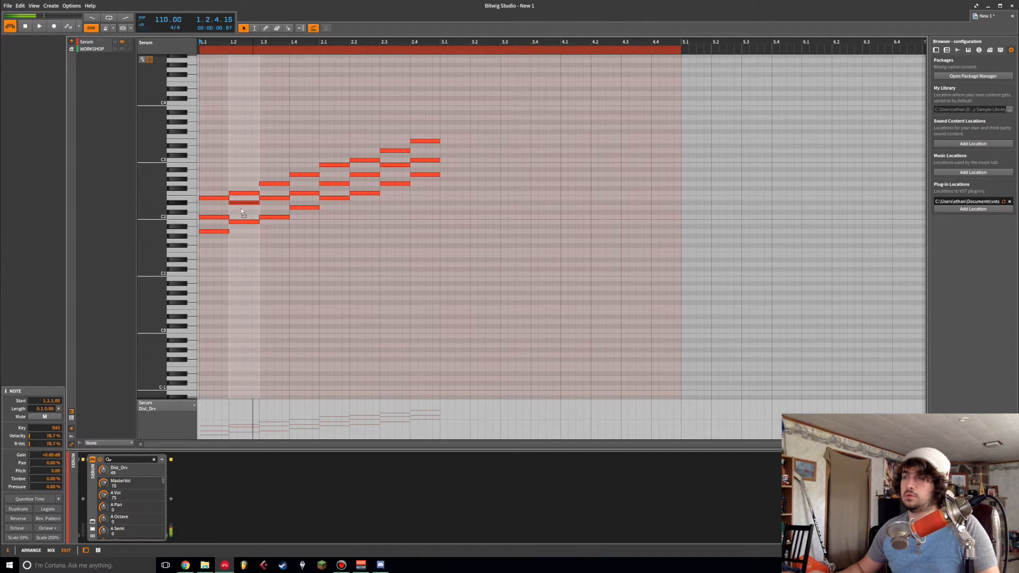
pyautogui.press('Down')
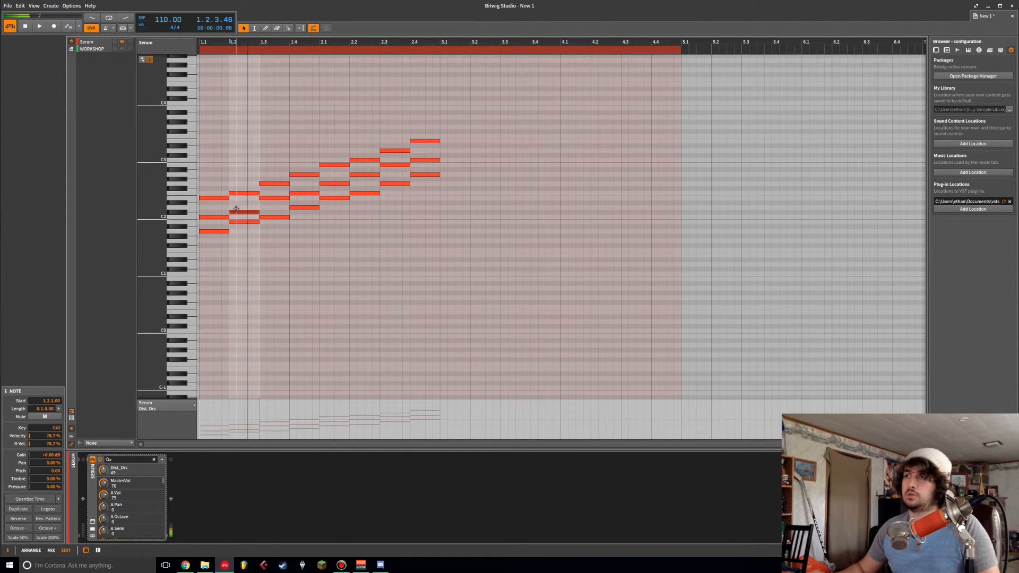
pyautogui.press('Up')
pyautogui.click(274, 254)
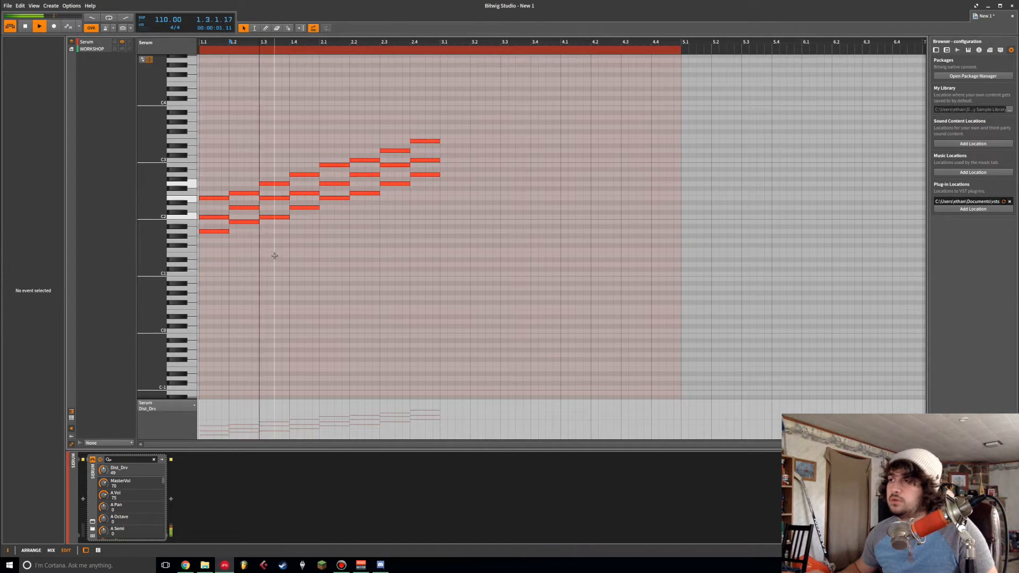
# - Transpose all the chord notes up one octave and set playback to start from beat 1.1
pyautogui.hotkey('ctrl', 'a')
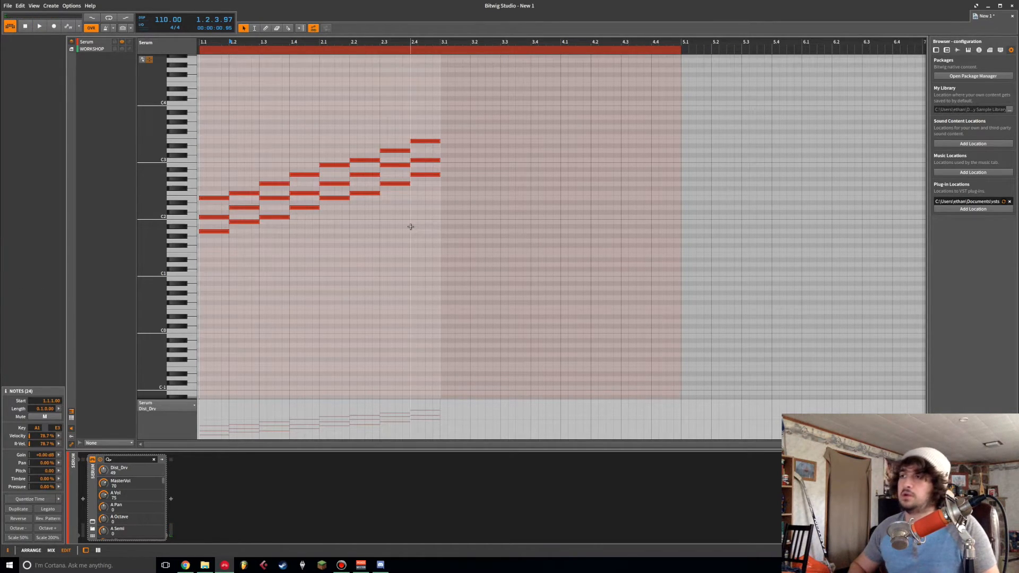
pyautogui.hotkey('shift', 'Up')
pyautogui.scroll(2, 261, 246)
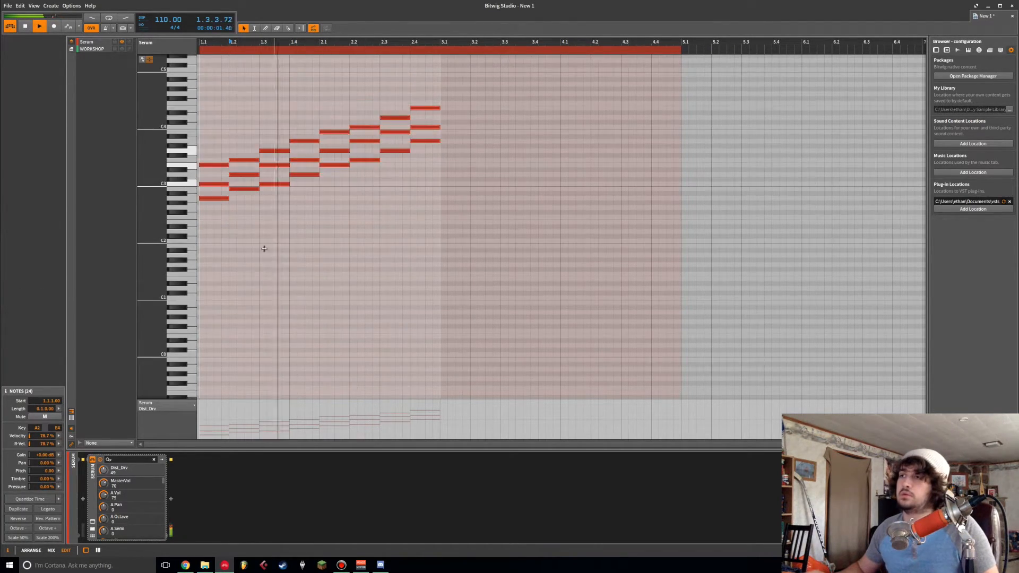
pyautogui.click(202, 52)
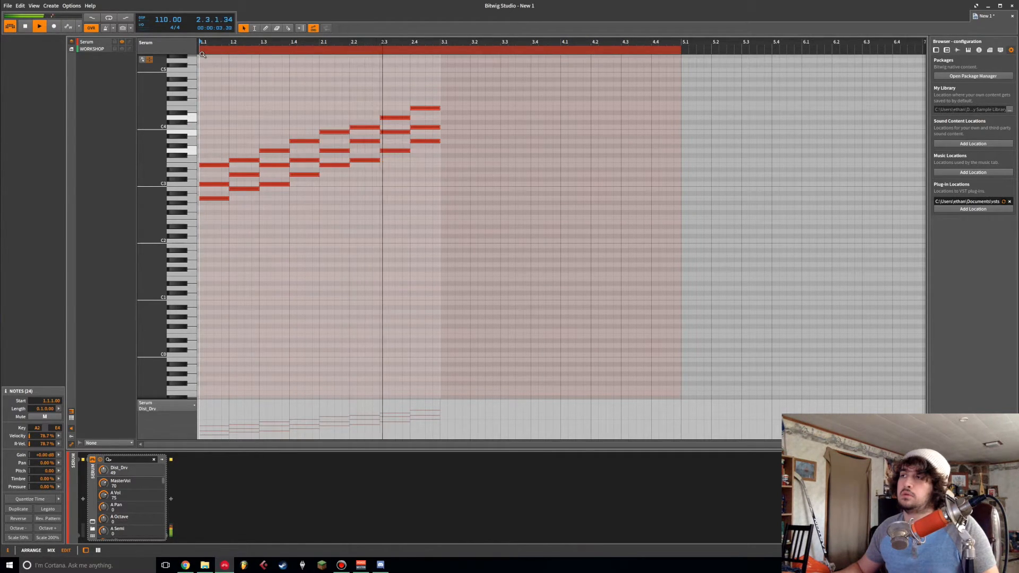
pyautogui.press('space')
pyautogui.click(280, 292)
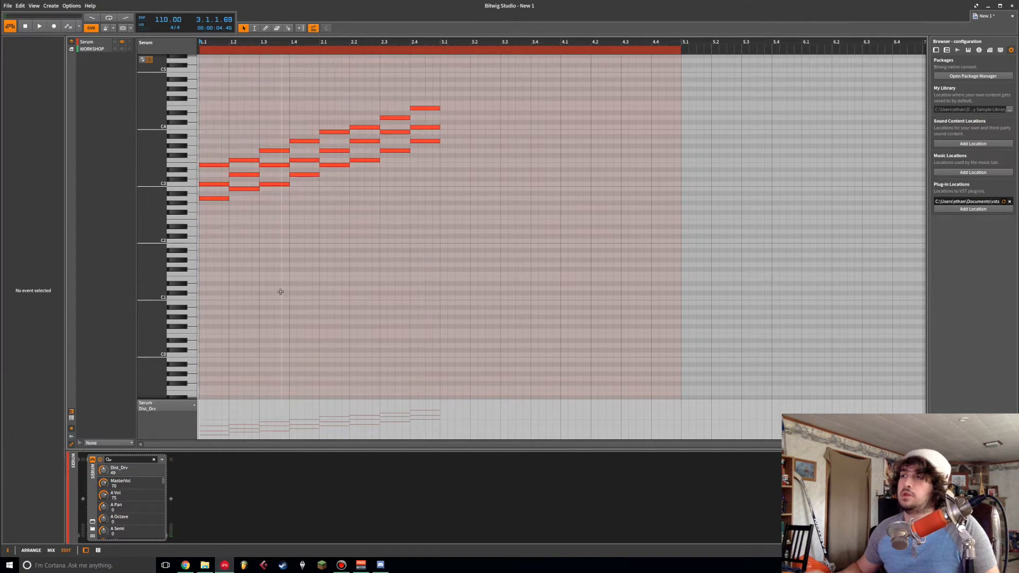
# - Shorten every chord note to a length of 0.0.3.00 so gaps separate the chords
pyautogui.scroll(3, 239, 205)
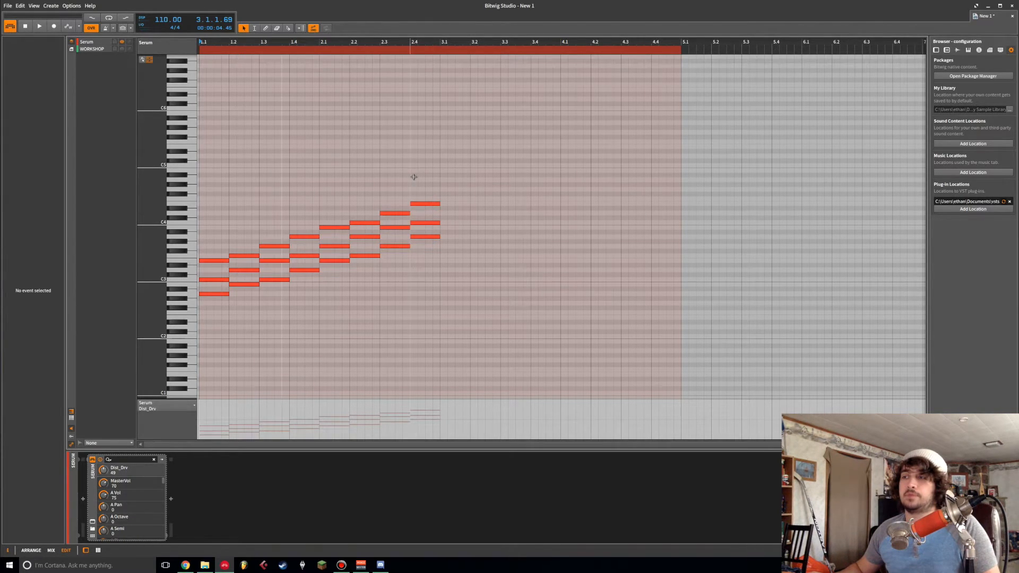
pyautogui.click(215, 293)
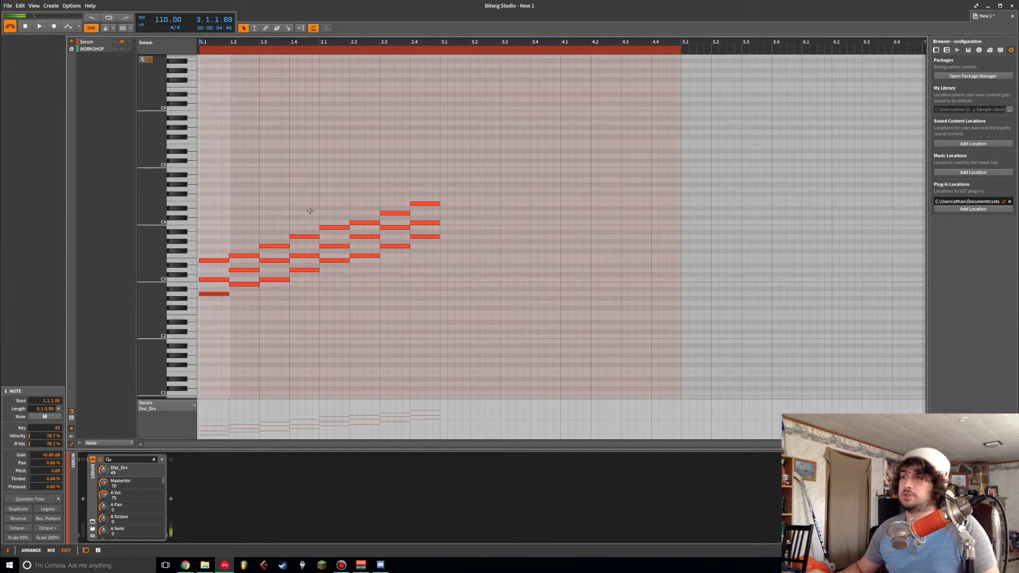
pyautogui.moveTo(421, 180); pyautogui.dragTo(221, 295)
pyautogui.click(233, 300)
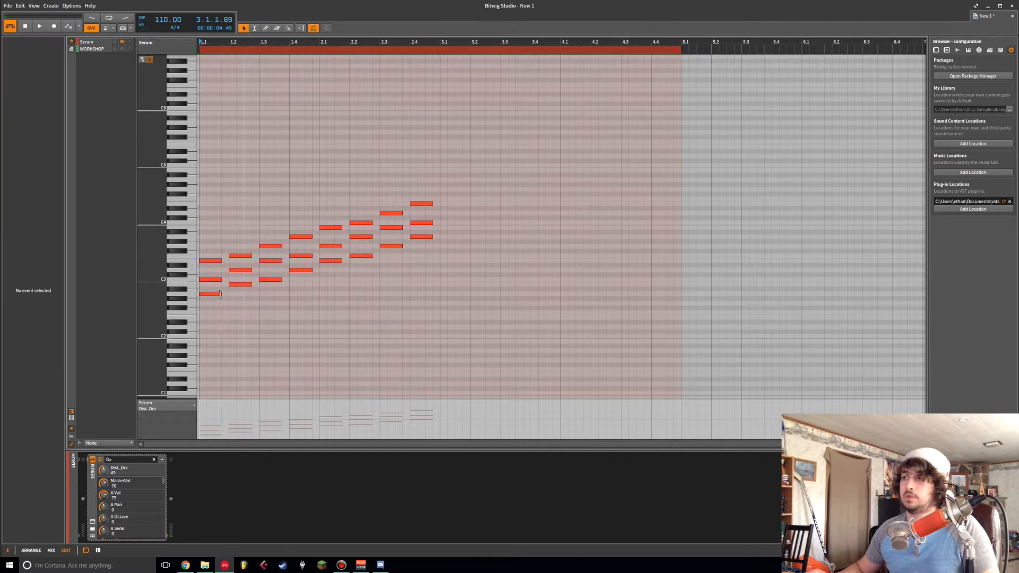
pyautogui.click(218, 295)
# - Stack the A minor scale at beat 3.2 with notes A2, B2, C3, D3, E3, F3, G3 and A3
pyautogui.doubleClick(478, 294)
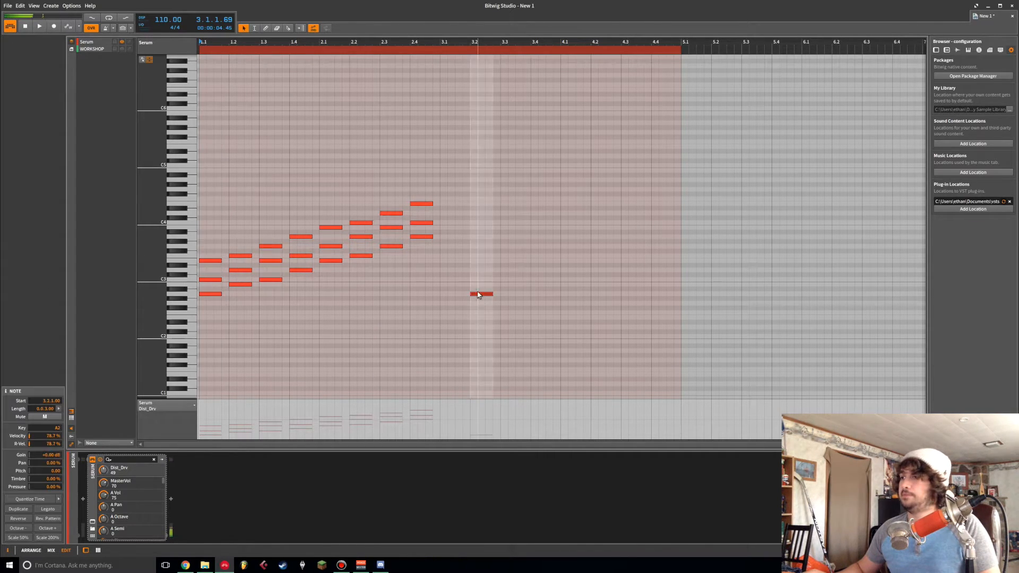
pyautogui.doubleClick(482, 284)
pyautogui.doubleClick(481, 279)
pyautogui.doubleClick(472, 270)
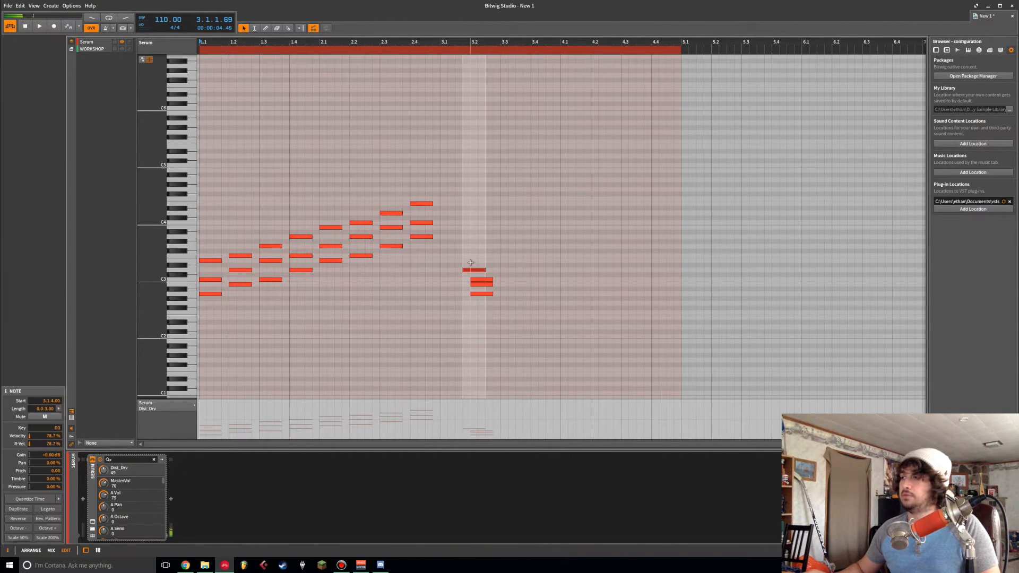
pyautogui.moveTo(480, 271); pyautogui.dragTo(487, 271)
pyautogui.doubleClick(480, 260)
pyautogui.doubleClick(480, 255)
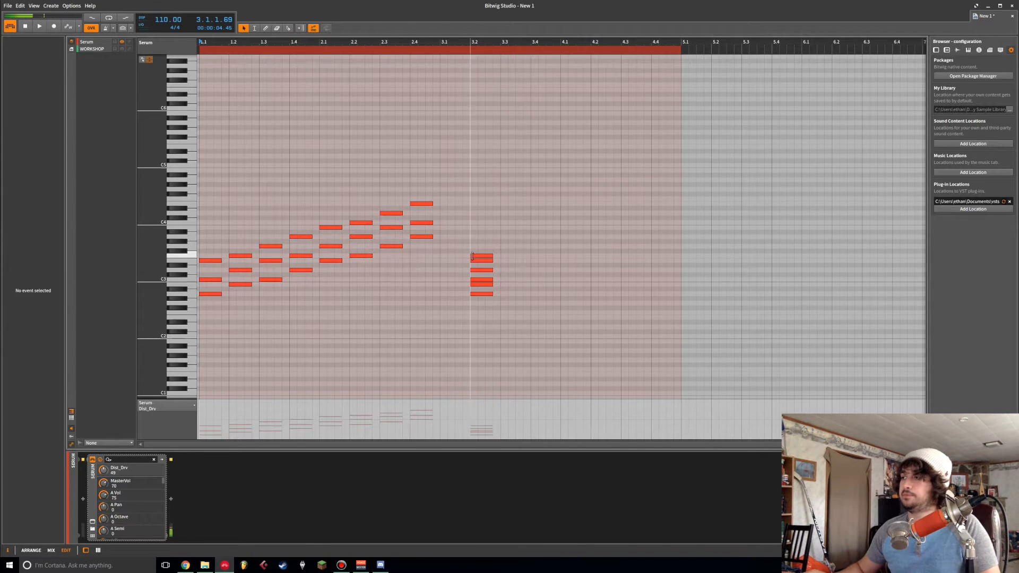
pyautogui.doubleClick(472, 250)
pyautogui.doubleClick(481, 246)
pyautogui.doubleClick(480, 236)
pyautogui.doubleClick(478, 227)
pyautogui.doubleClick(480, 228)
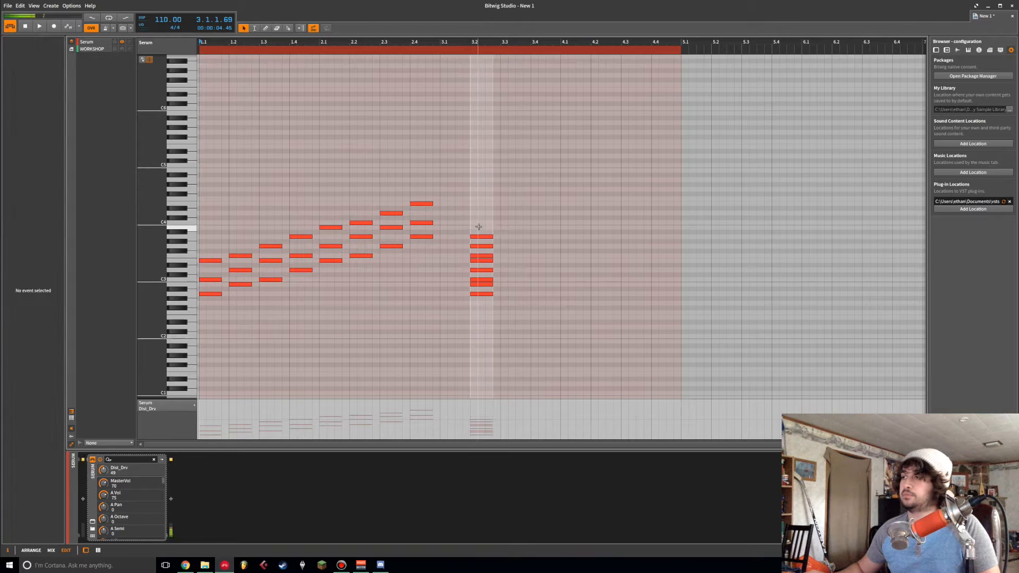
# - Add a second note stack at beat 3.3 with A2, B2, D3, D#3, F3, G3 and A3
pyautogui.doubleClick(504, 293)
pyautogui.doubleClick(506, 284)
pyautogui.doubleClick(506, 269)
pyautogui.doubleClick(504, 265)
pyautogui.click(503, 258)
pyautogui.click(504, 258)
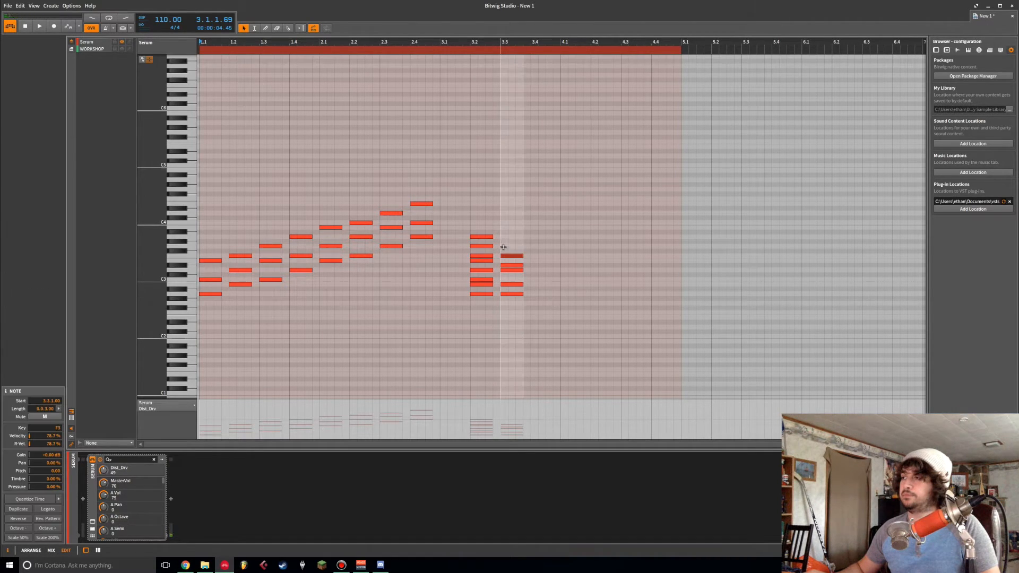
pyautogui.doubleClick(502, 246)
pyautogui.click(502, 239)
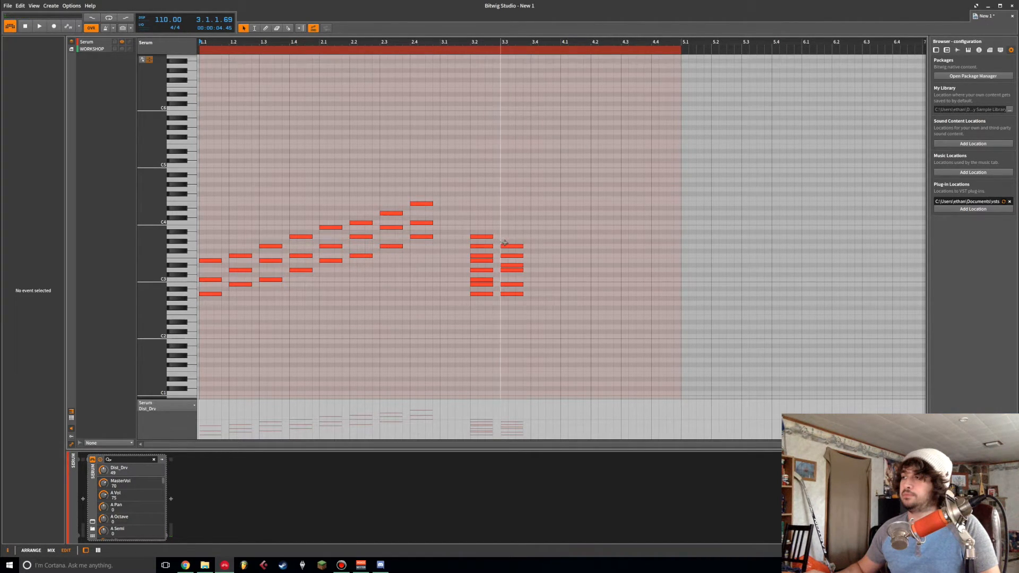
pyautogui.click(508, 247)
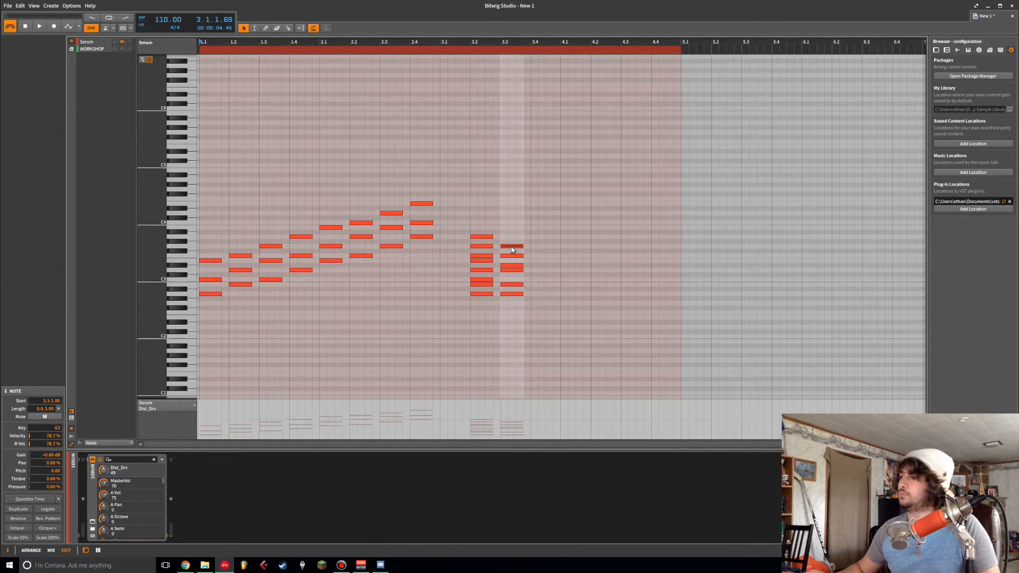
pyautogui.doubleClick(506, 237)
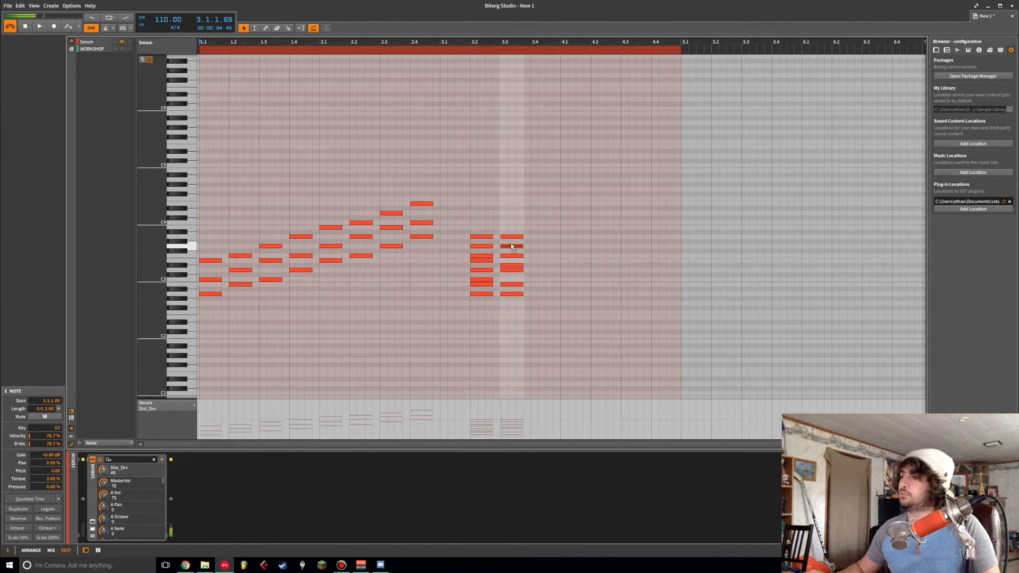
# - Raise G3, F3 and D#3 in the beat 3.3 stack to G#3, F#3 and E3
pyautogui.click(521, 253)
pyautogui.moveTo(518, 257); pyautogui.dragTo(518, 252)
pyautogui.click(522, 257)
pyautogui.click(516, 266)
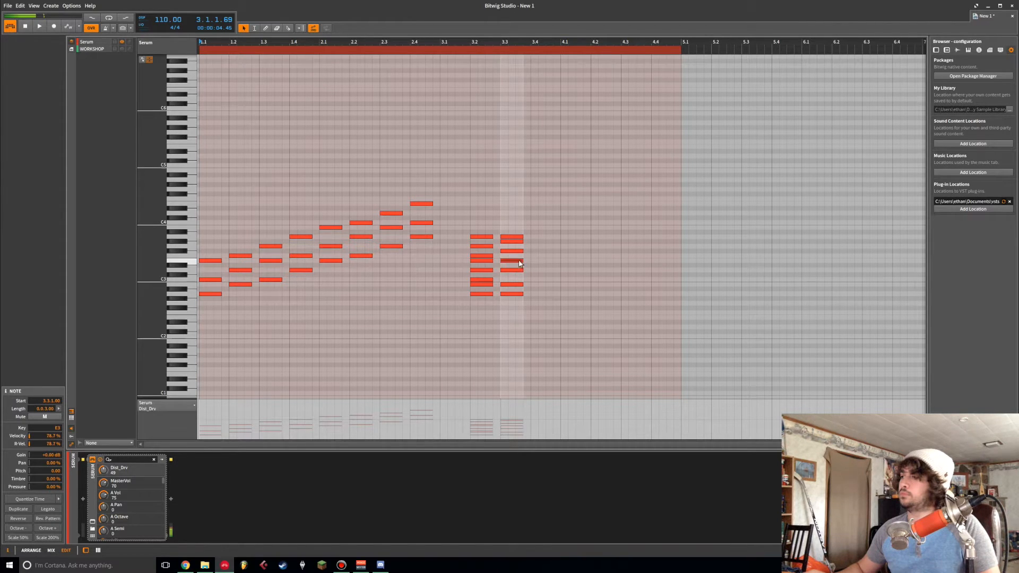
pyautogui.click(518, 263)
# - Play the chords and move the whole note stack at beat 3.3 down to span C2 to C3
pyautogui.press('space')
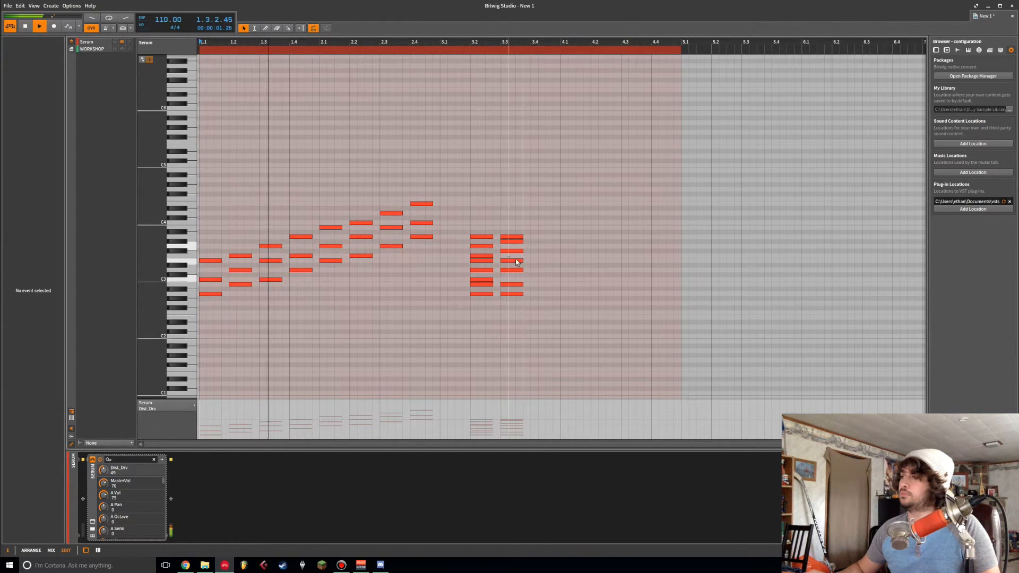
pyautogui.moveTo(517, 226); pyautogui.dragTo(514, 343)
pyautogui.press('space')
pyautogui.click(509, 306)
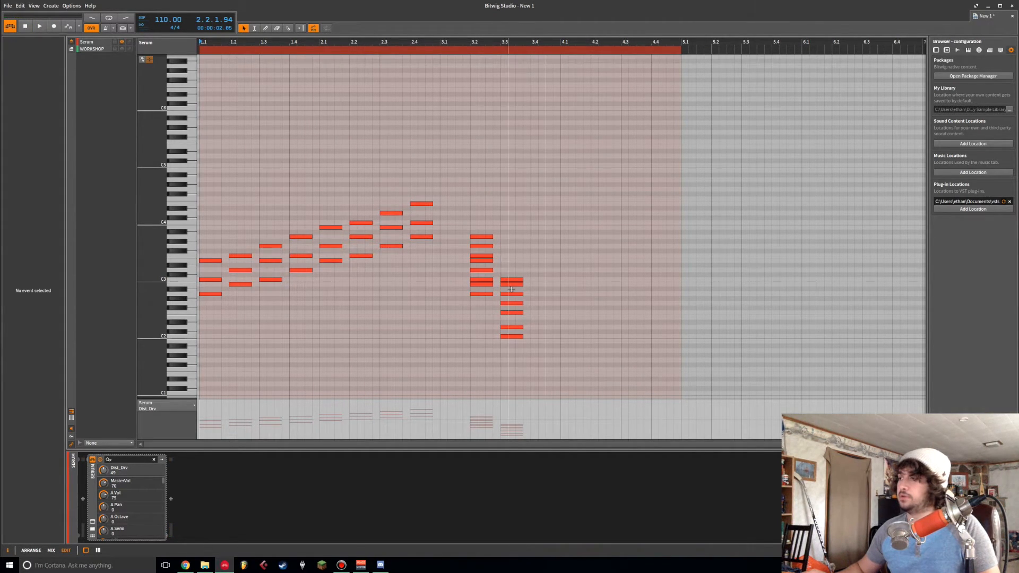
# - Move the note stack at beat 3.3 back up to span A2 to A3 and play the chords
pyautogui.moveTo(517, 245); pyautogui.dragTo(513, 296)
pyautogui.click(533, 253)
pyautogui.press('space')
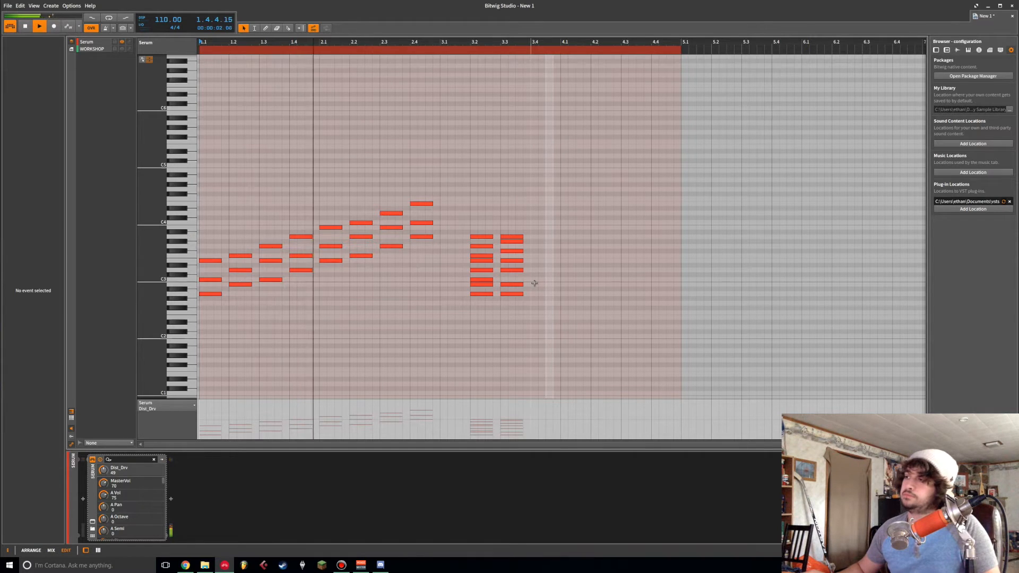
pyautogui.press('space')
# - Add the missing C#3 to the note stack at beat 3.3 and play the clip back
pyautogui.click(489, 280)
pyautogui.doubleClick(505, 275)
pyautogui.moveTo(519, 307); pyautogui.dragTo(511, 233)
pyautogui.moveTo(511, 294)
pyautogui.mouseDown()
pyautogui.moveTo(506, 338)
pyautogui.moveTo(509, 294)
pyautogui.mouseUp()
pyautogui.press('space')
pyautogui.click(525, 223)
pyautogui.press('space')
# - Duplicate the note stacks at beats 3.2 and 3.3 one octave higher so both span A2 to A4
pyautogui.click(480, 194)
pyautogui.moveTo(481, 194); pyautogui.dragTo(483, 295)
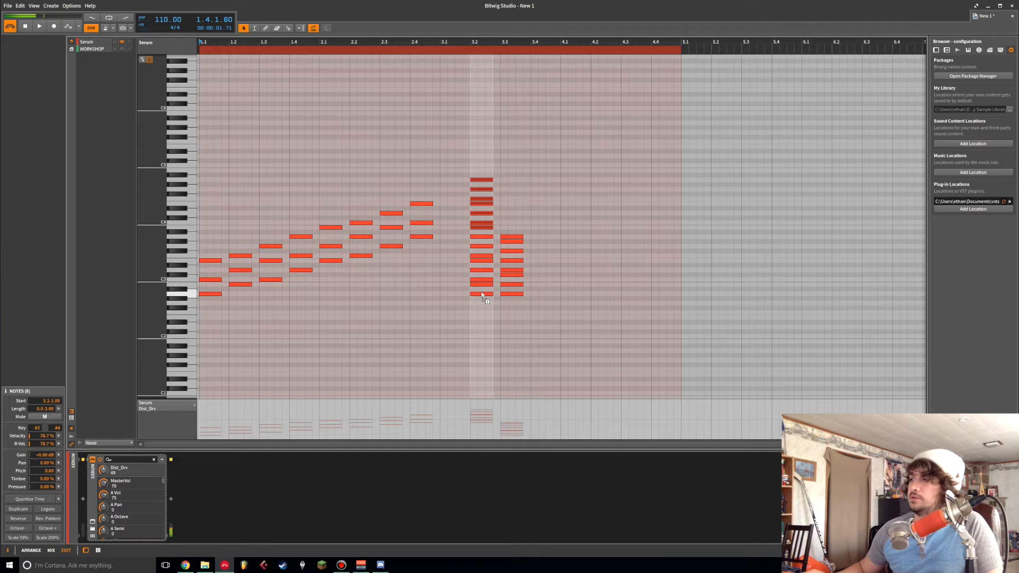
pyautogui.moveTo(523, 224)
pyautogui.mouseDown()
pyautogui.moveTo(508, 310)
pyautogui.moveTo(510, 218)
pyautogui.moveTo(510, 228)
pyautogui.mouseUp()
pyautogui.click(470, 165)
pyautogui.moveTo(471, 164); pyautogui.dragTo(476, 295)
pyautogui.press('m')
pyautogui.press('m')
# - Remove both scale stacks from the Serum clip and create a two-bar clip on the WORKSHOP track at bar 1
pyautogui.moveTo(532, 153); pyautogui.dragTo(472, 305)
pyautogui.press('Delete')
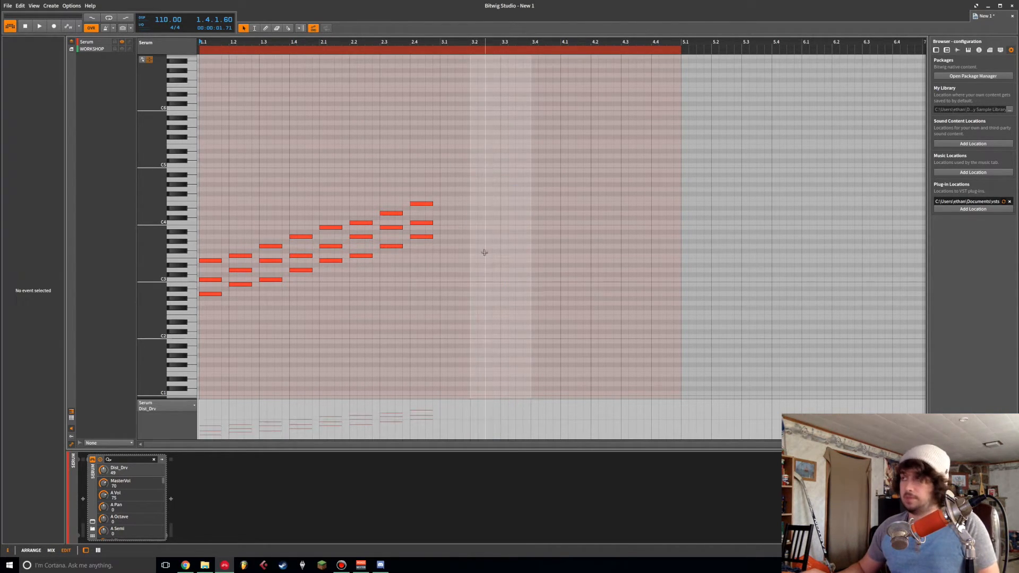
pyautogui.hotkey('alt', '1')
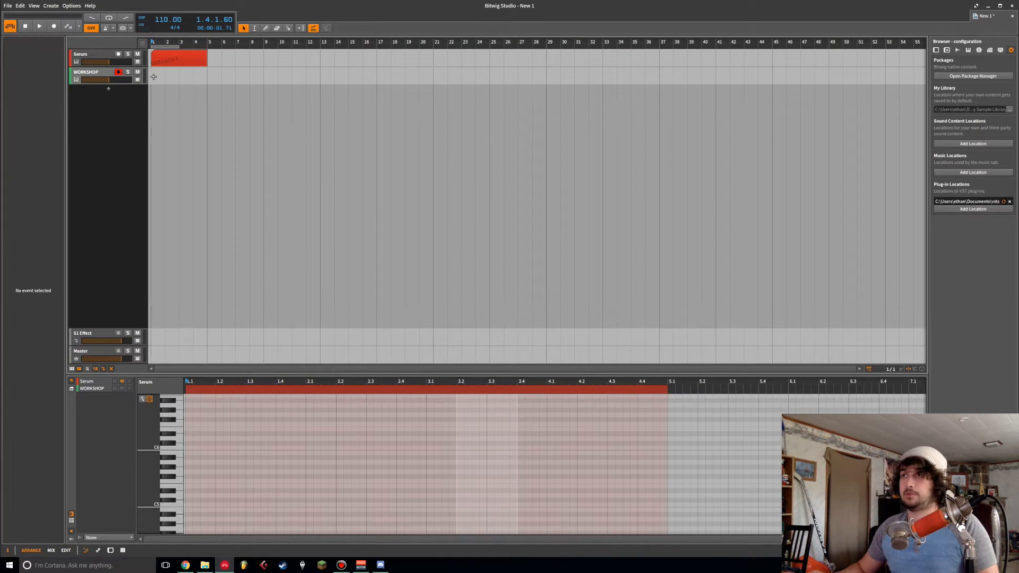
pyautogui.doubleClick(159, 76)
pyautogui.moveTo(167, 71); pyautogui.dragTo(179, 73)
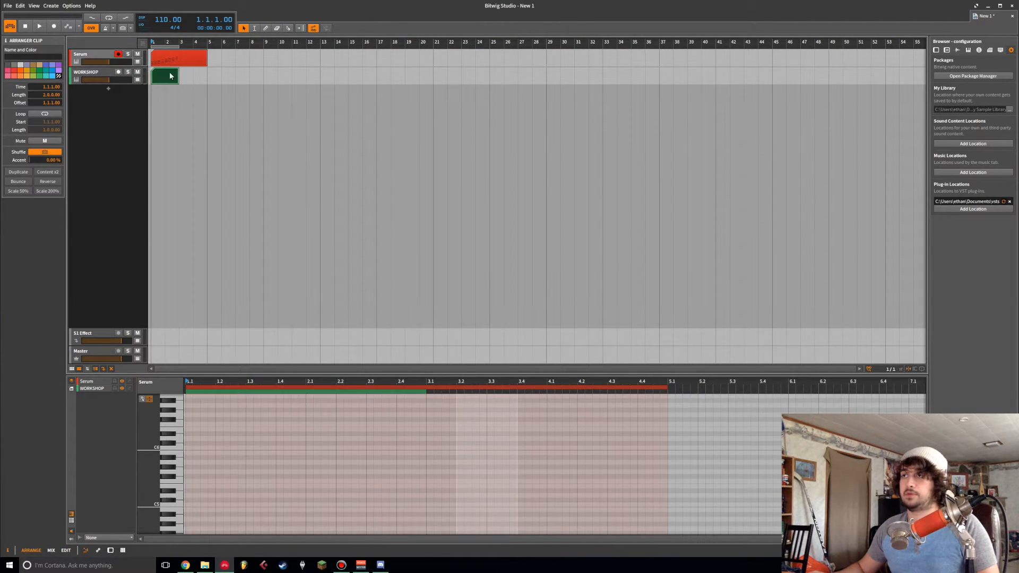
# - Restore the removed note stacks in the Serum clip and cut them out of it
pyautogui.click(244, 225)
pyautogui.hotkey('alt', '3')
pyautogui.scroll(-5, 337, 209)
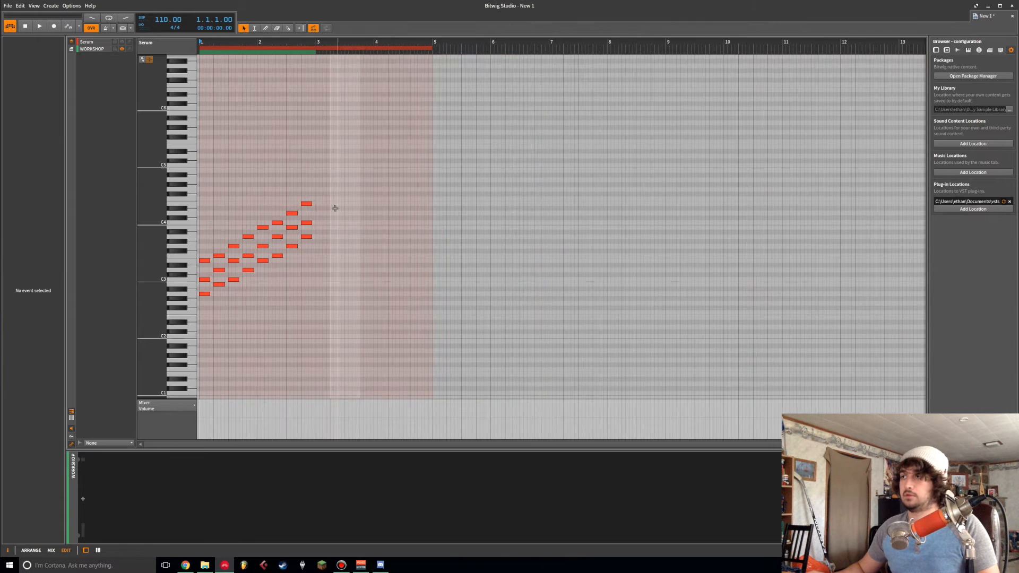
pyautogui.click(128, 49)
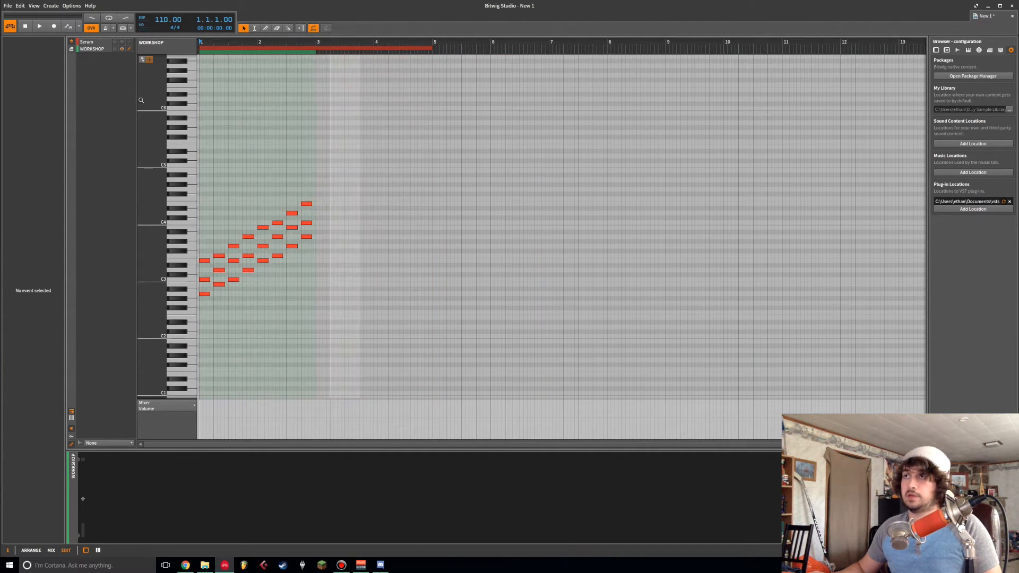
pyautogui.hotkey('ctrl', 'z')
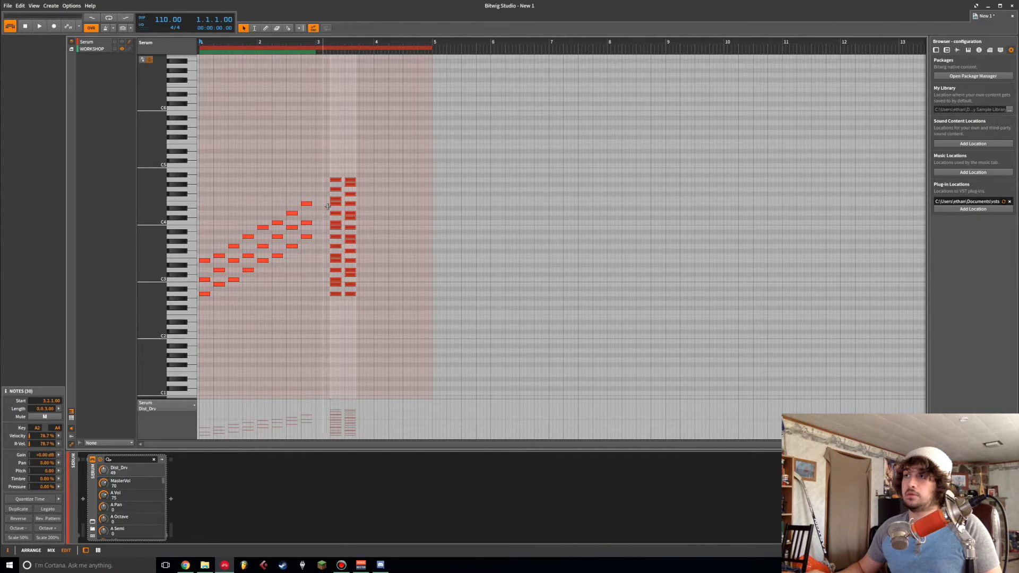
pyautogui.press('Delete')
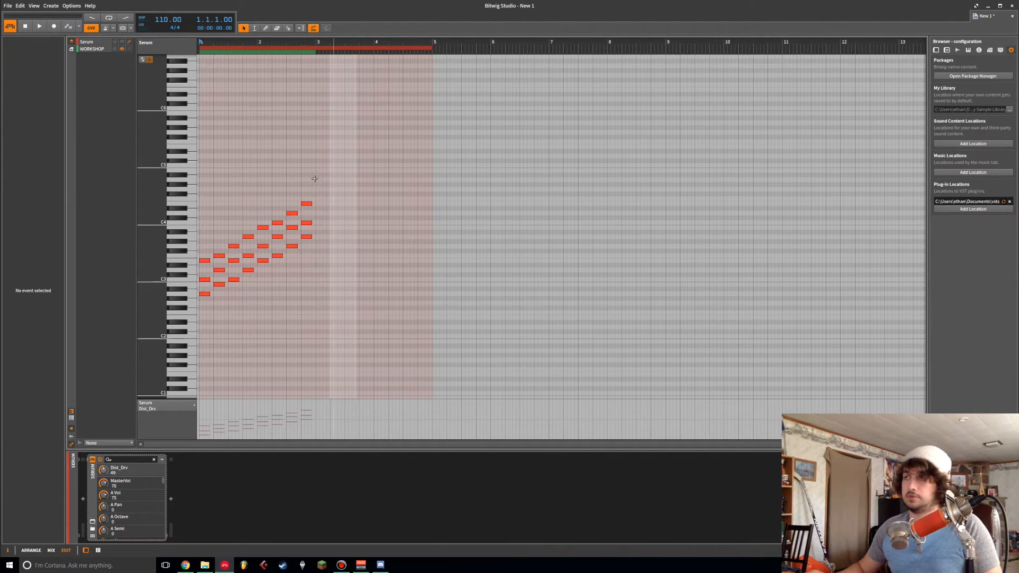
# - Paste the stacks onto WORKSHOP, with minor at bar 1 and major at bar 3 in a one-bar clip with lengthened notes
pyautogui.click(97, 50)
pyautogui.click(270, 196)
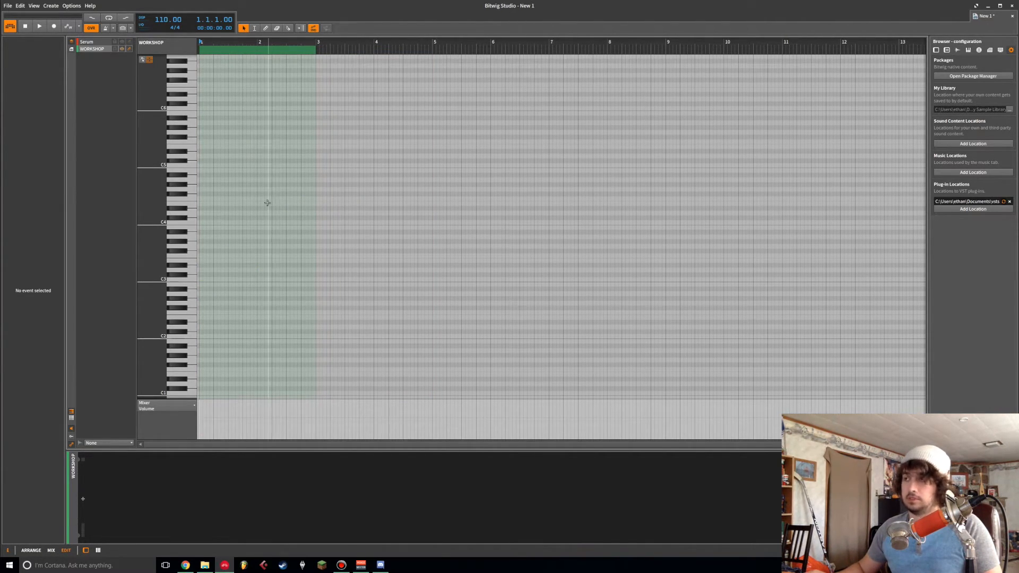
pyautogui.hotkey('ctrl', 'v')
pyautogui.moveTo(274, 295)
pyautogui.mouseDown()
pyautogui.moveTo(206, 295)
pyautogui.moveTo(244, 317)
pyautogui.moveTo(216, 174)
pyautogui.moveTo(371, 181)
pyautogui.mouseUp()
pyautogui.moveTo(373, 52); pyautogui.dragTo(374, 52)
pyautogui.hotkey('alt', '1')
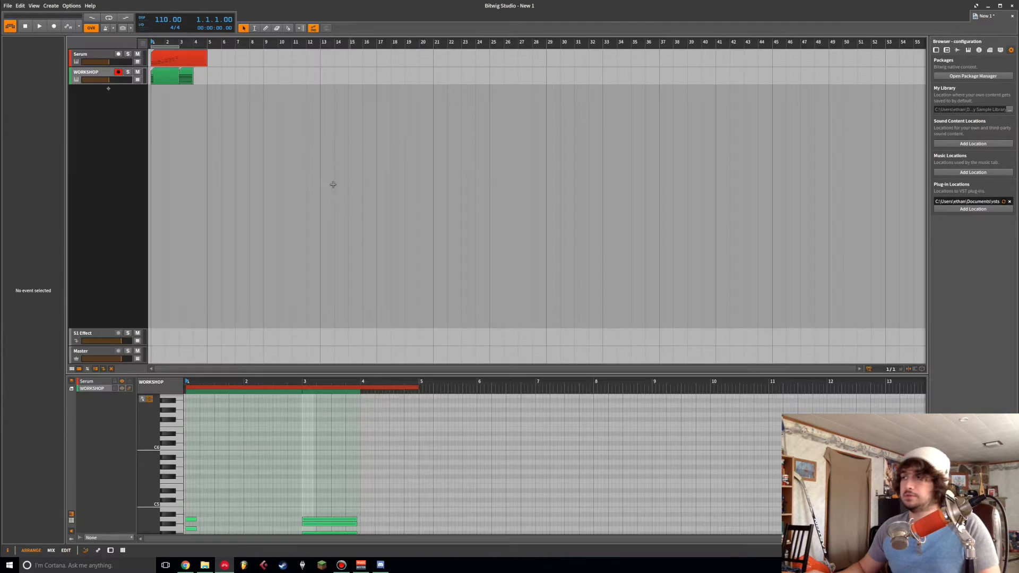
# - Trim the Serum clip to two bars and duplicate it twice along the track
pyautogui.click(186, 78)
pyautogui.click(205, 59)
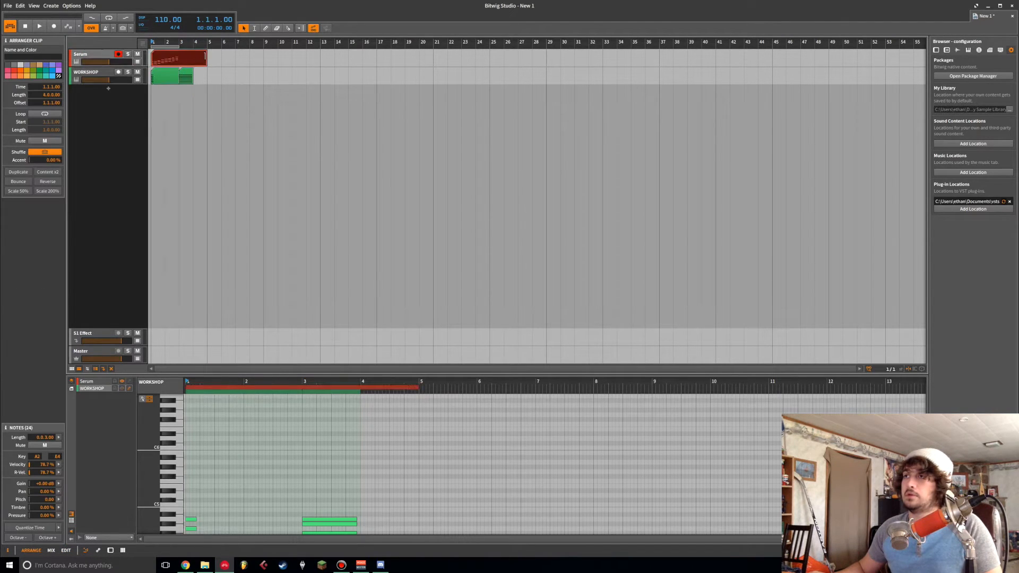
pyautogui.doubleClick(195, 61)
pyautogui.scroll(-5, 371, 435)
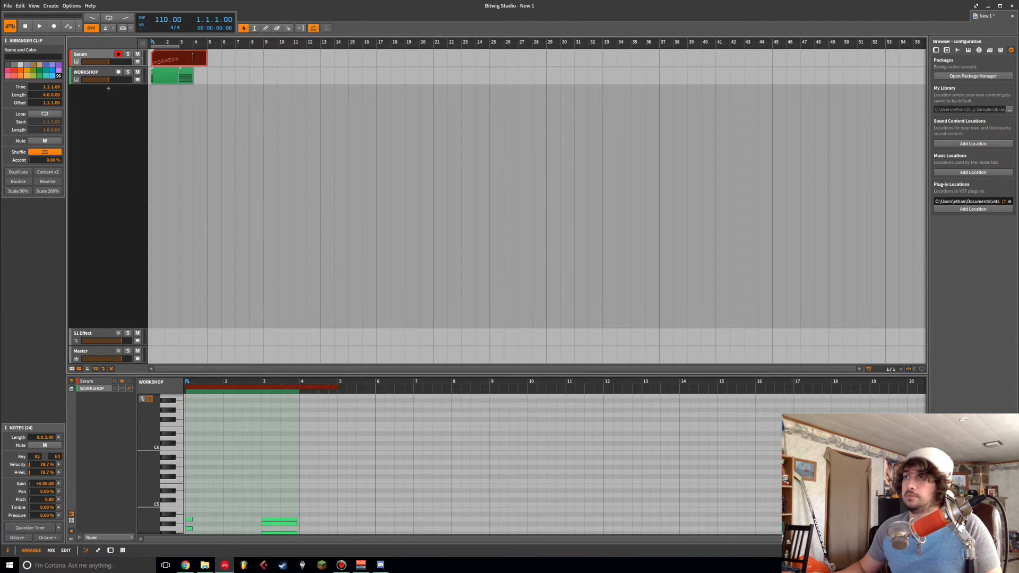
pyautogui.click(170, 61)
pyautogui.hotkey('ctrl', 'd')
pyautogui.hotkey('ctrl', 'd')
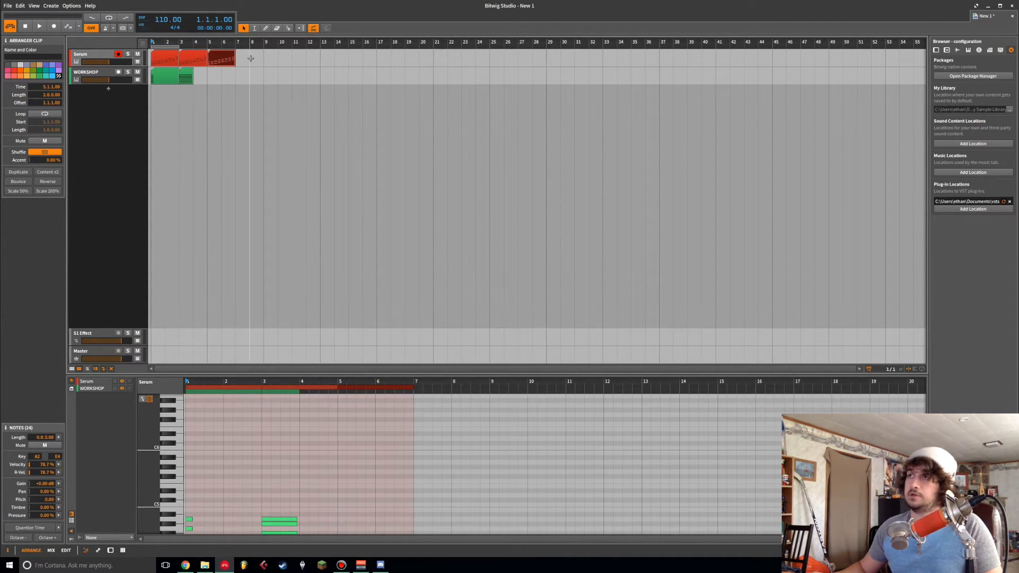
# - Delete the Serum copy at bar 3 and move the WORKSHOP major scale clip from bar 3 to bar 5
pyautogui.click(217, 70)
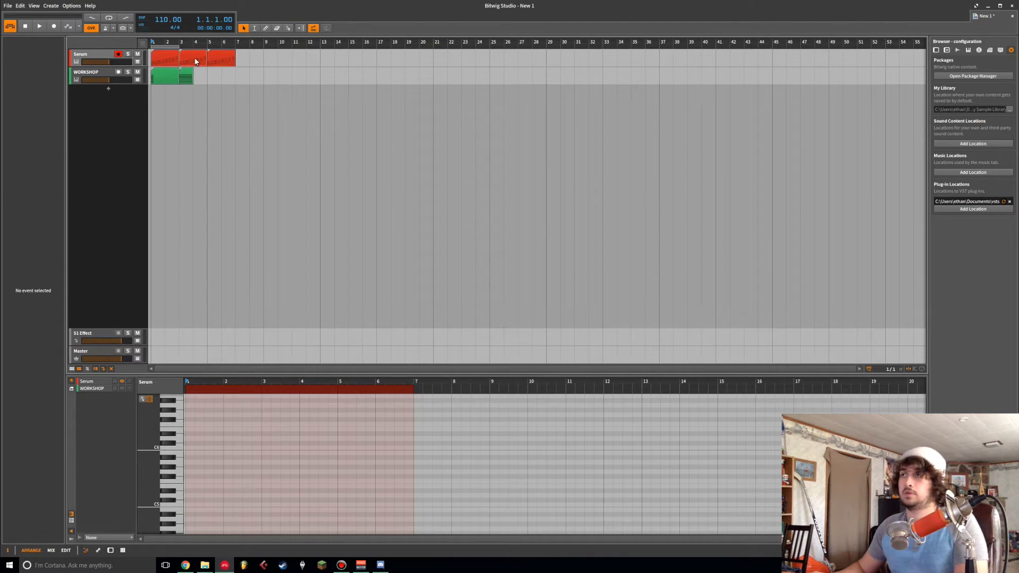
pyautogui.click(194, 57)
pyautogui.press('Delete')
pyautogui.click(185, 78)
pyautogui.moveTo(184, 79); pyautogui.dragTo(220, 69)
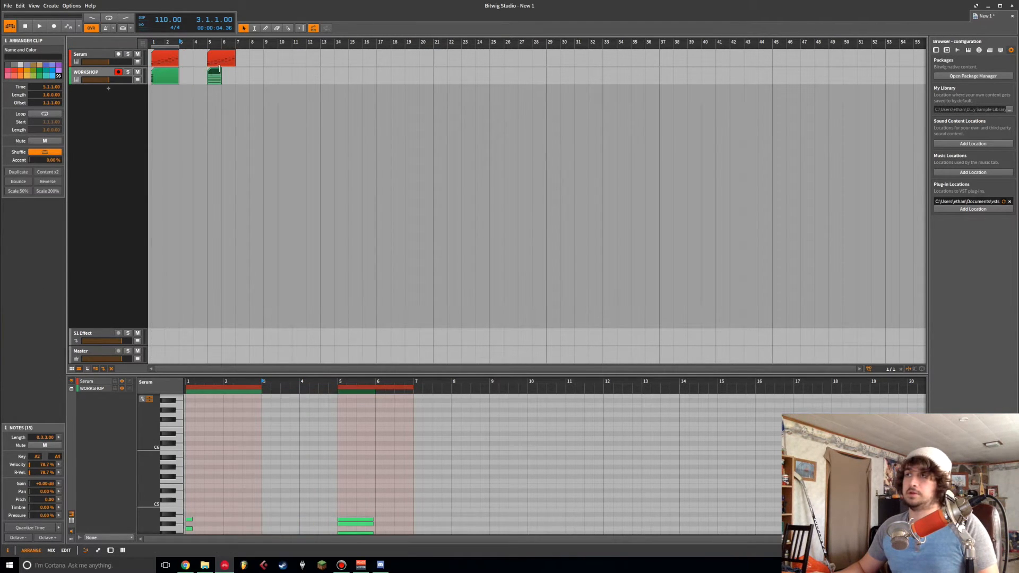
# - Extend the WORKSHOP clip at bar 5 to two bars and lengthen its scale notes to fill it
pyautogui.doubleClick(228, 75)
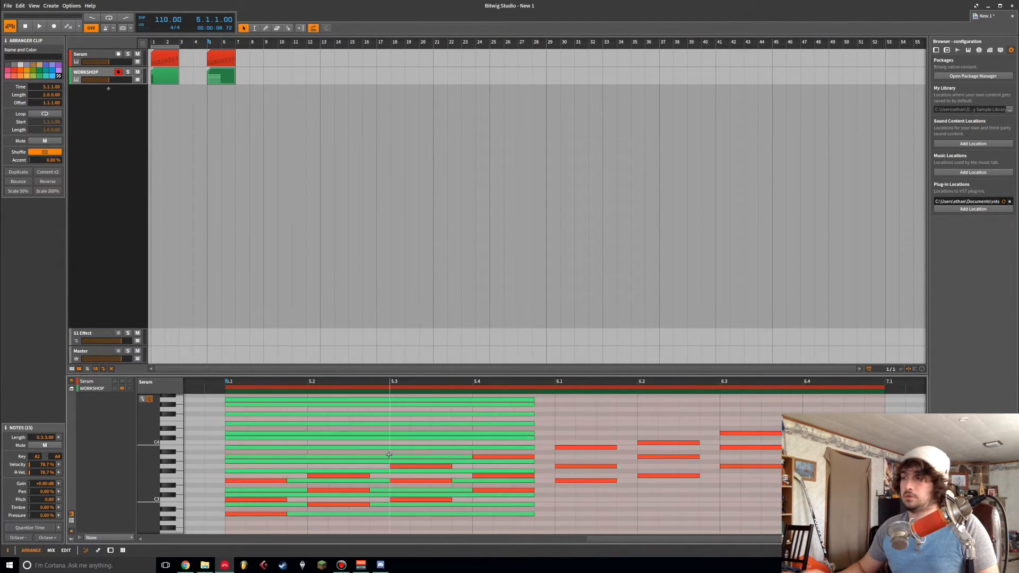
pyautogui.moveTo(385, 525); pyautogui.dragTo(378, 393)
pyautogui.scroll(1, 523, 428)
pyautogui.moveTo(532, 422); pyautogui.dragTo(883, 423)
# - Scale all notes in the WORKSHOP clip at bar 1 by 200% three times and extend them to two full bars
pyautogui.click(182, 87)
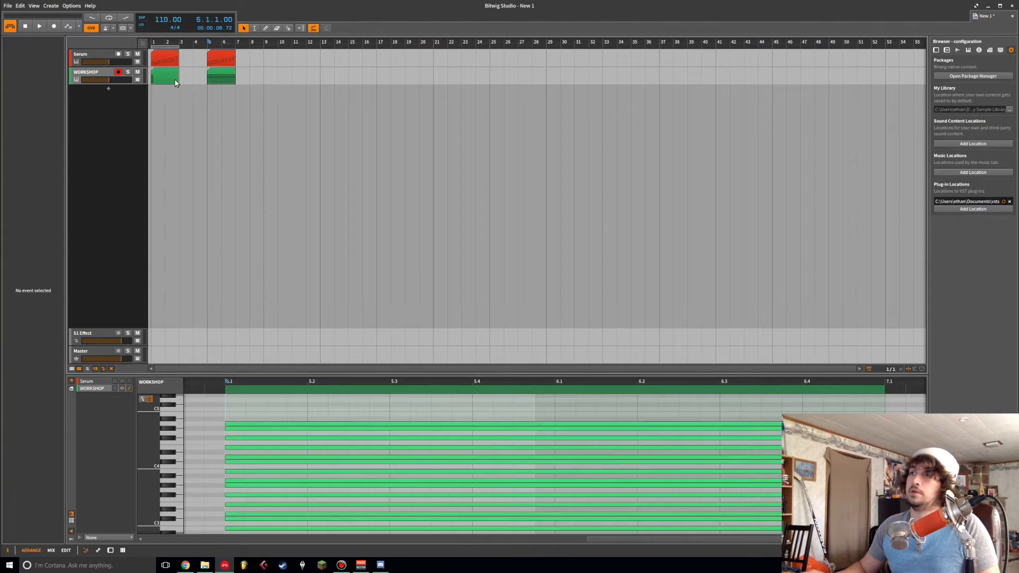
pyautogui.doubleClick(169, 75)
pyautogui.click(251, 427)
pyautogui.hotkey('ctrl', 'a')
pyautogui.scroll(-4, 251, 427)
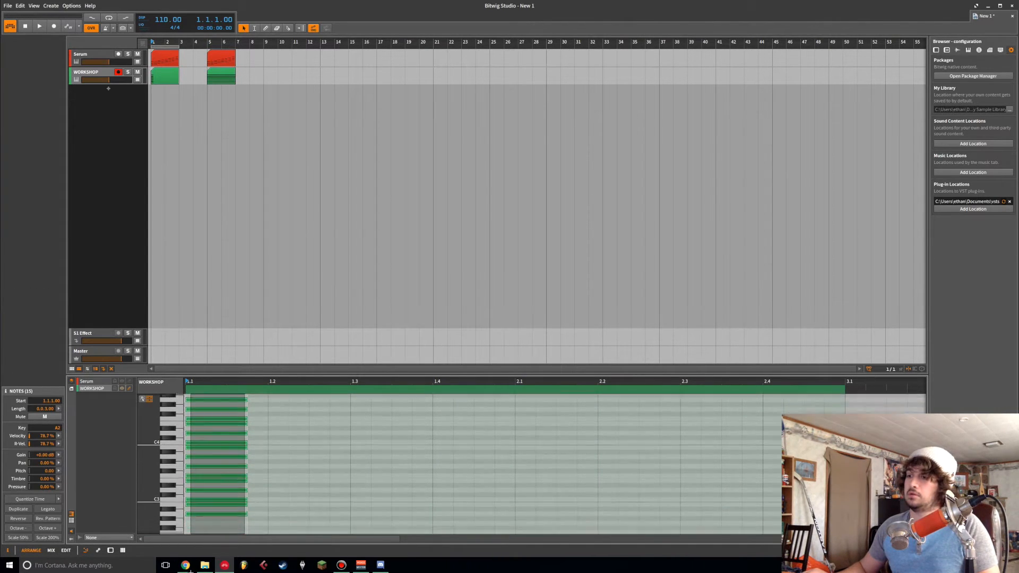
pyautogui.click(47, 537)
pyautogui.click(47, 537)
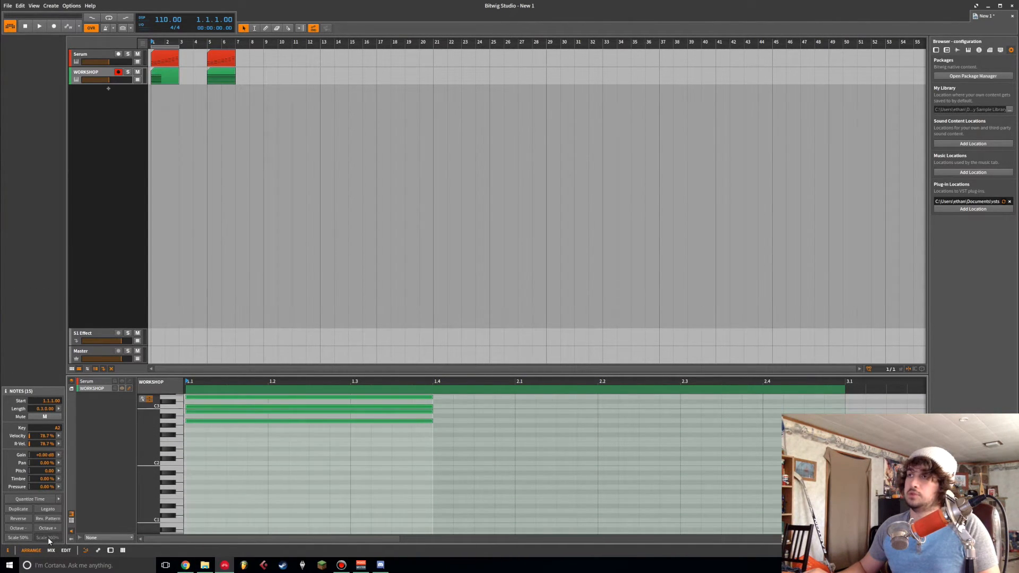
pyautogui.click(48, 537)
pyautogui.scroll(-4, 547, 450)
pyautogui.scroll(6, 398, 466)
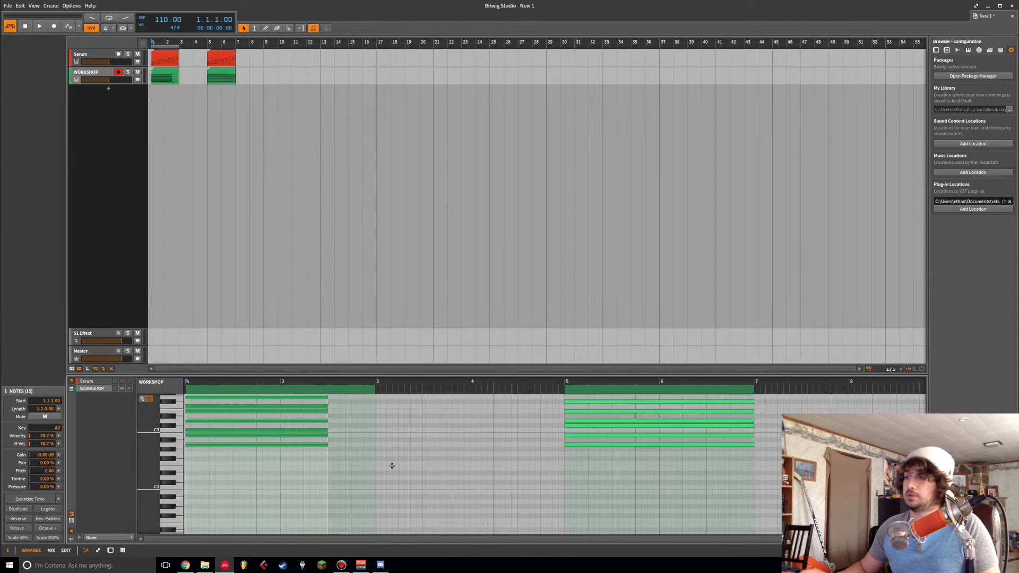
pyautogui.moveTo(326, 425); pyautogui.dragTo(374, 426)
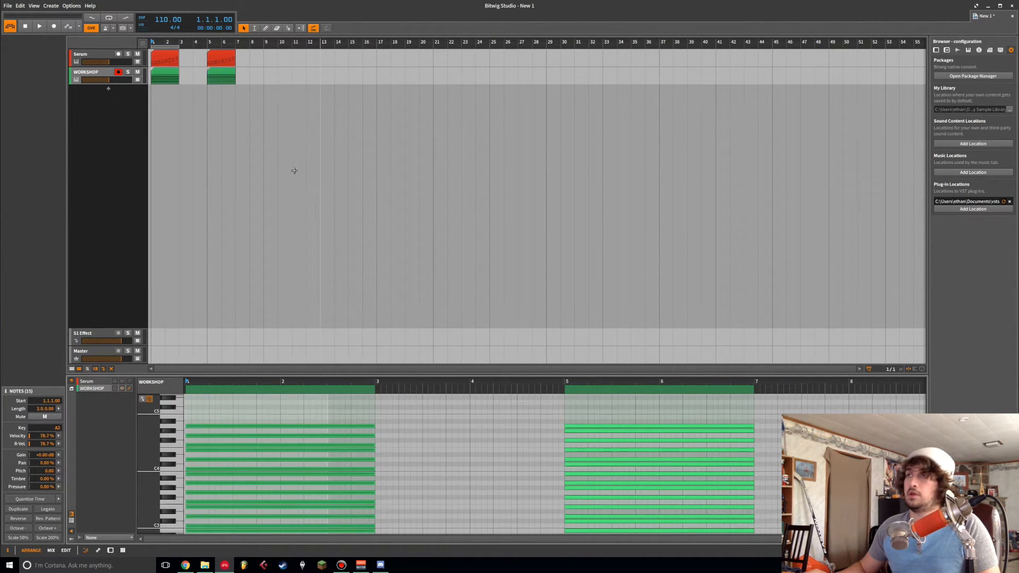
# - Examine the scale notes of the clips at bars 1 and 5 together in the note editor
pyautogui.click(163, 62)
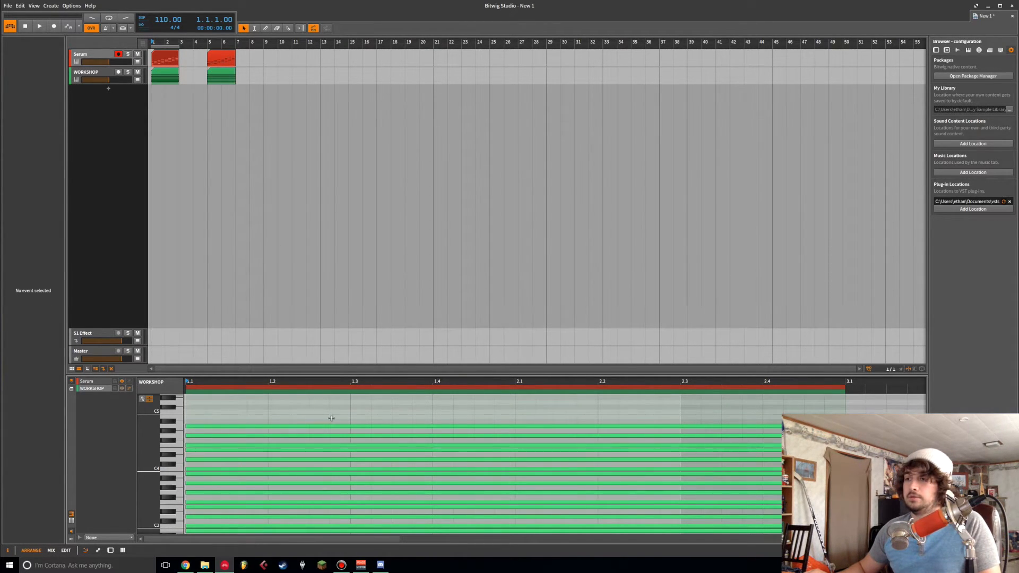
pyautogui.scroll(-4, 345, 433)
pyautogui.scroll(6, 344, 438)
pyautogui.scroll(-6, 339, 443)
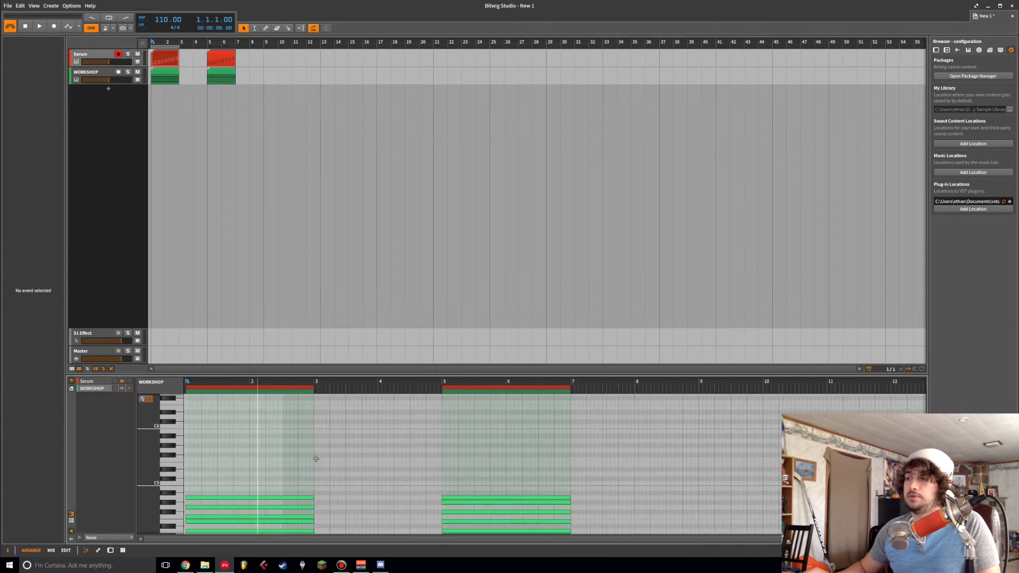
pyautogui.scroll(-3, 279, 425)
pyautogui.scroll(3, 277, 430)
pyautogui.scroll(-4, 275, 435)
pyautogui.scroll(6, 275, 435)
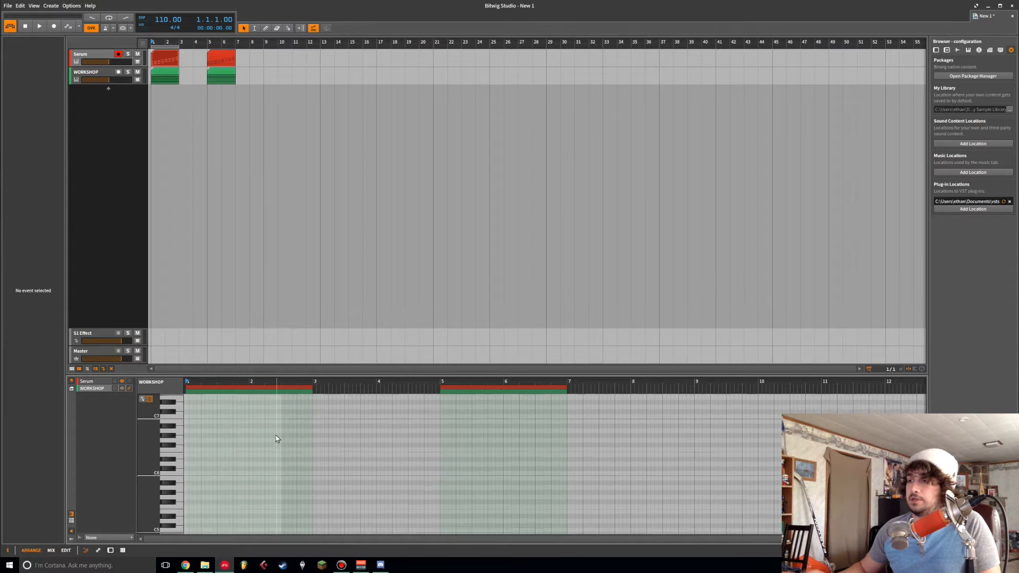
pyautogui.scroll(-3, 277, 439)
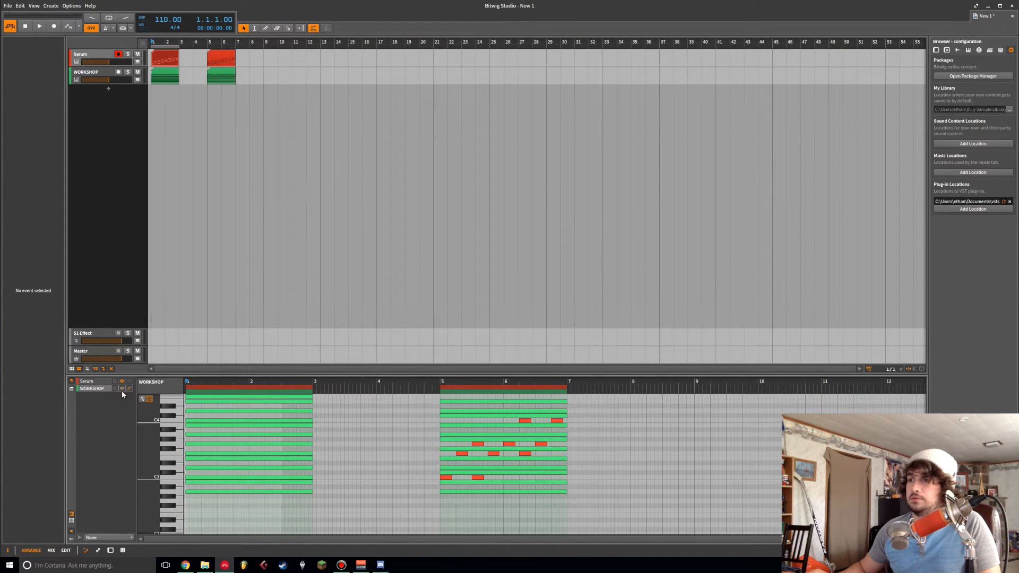
# - Toggle the display of the Serum notes and select the G3 scale note in the WORKSHOP clip at bar 1
pyautogui.click(122, 382)
pyautogui.click(122, 382)
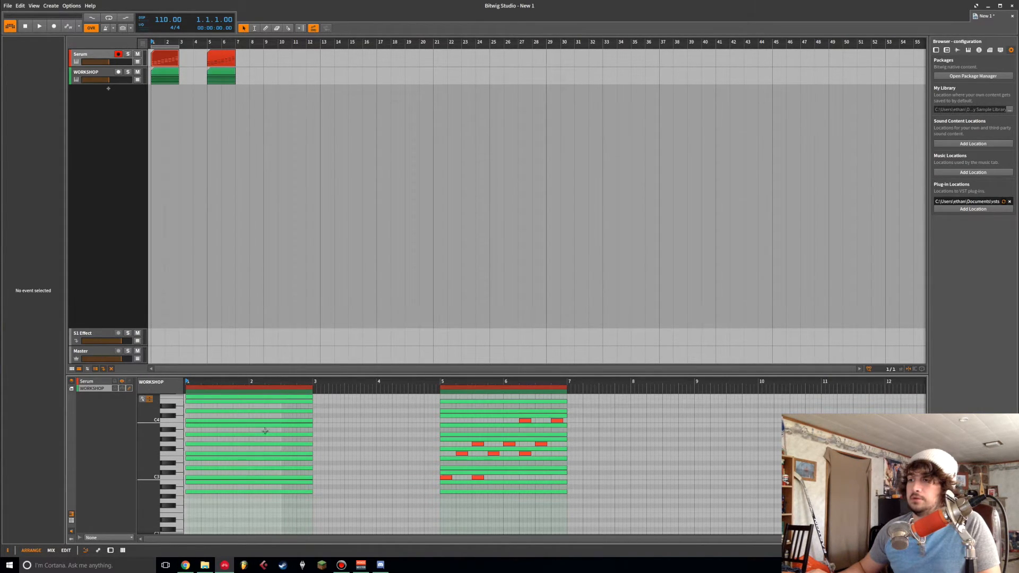
pyautogui.scroll(4, 265, 431)
pyautogui.scroll(-3, 265, 431)
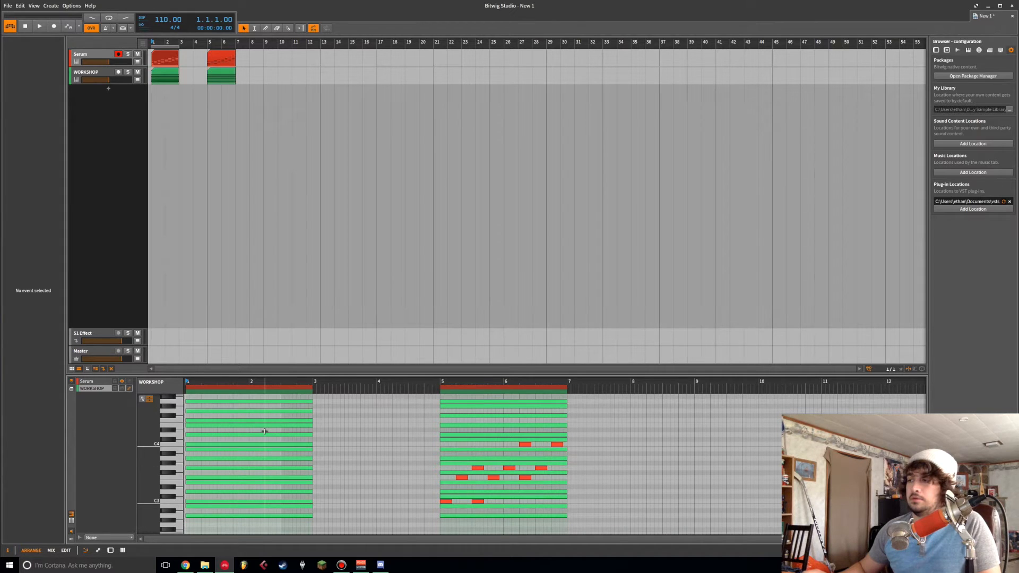
pyautogui.moveTo(258, 471); pyautogui.dragTo(257, 470)
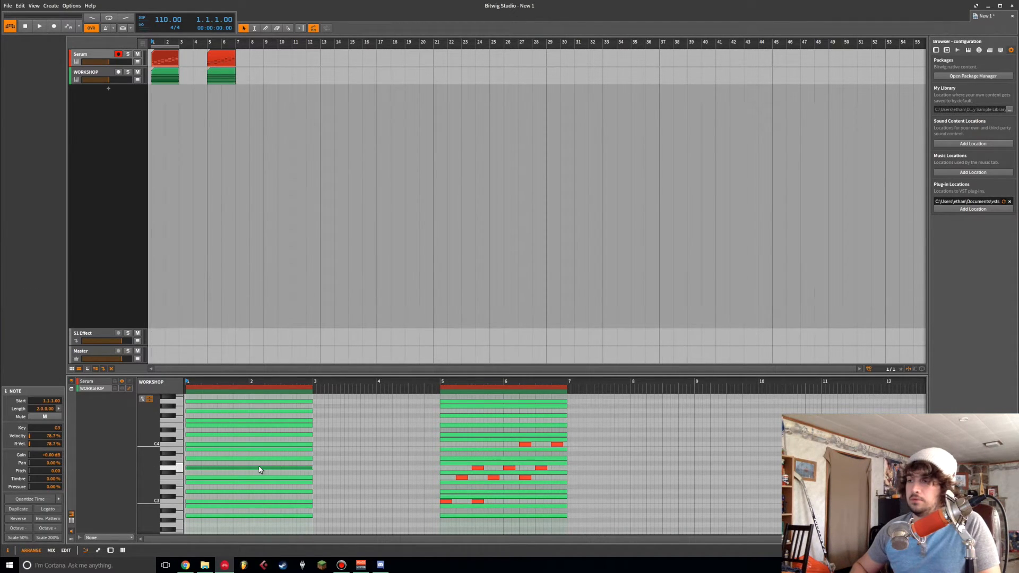
# - Make Serum the editable note layer with the WORKSHOP scale notes displayed behind its triads
pyautogui.click(89, 382)
pyautogui.click(122, 388)
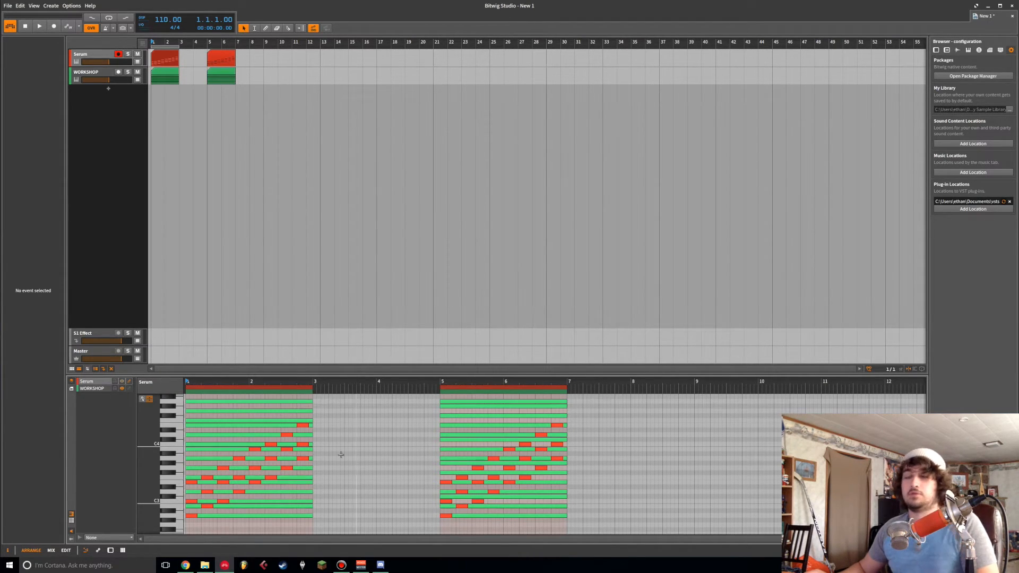
pyautogui.scroll(2, 289, 438)
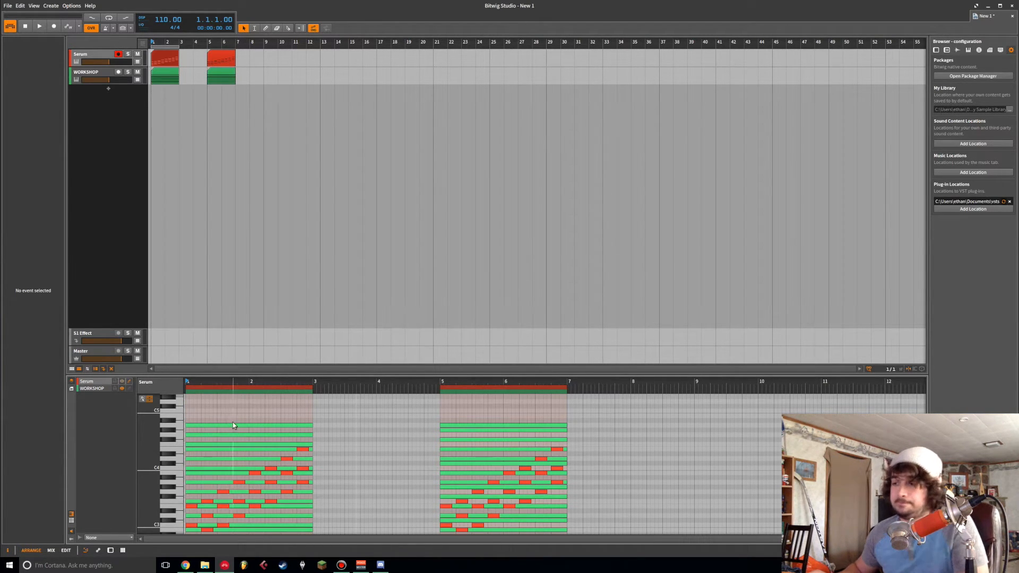
pyautogui.scroll(-2, 233, 424)
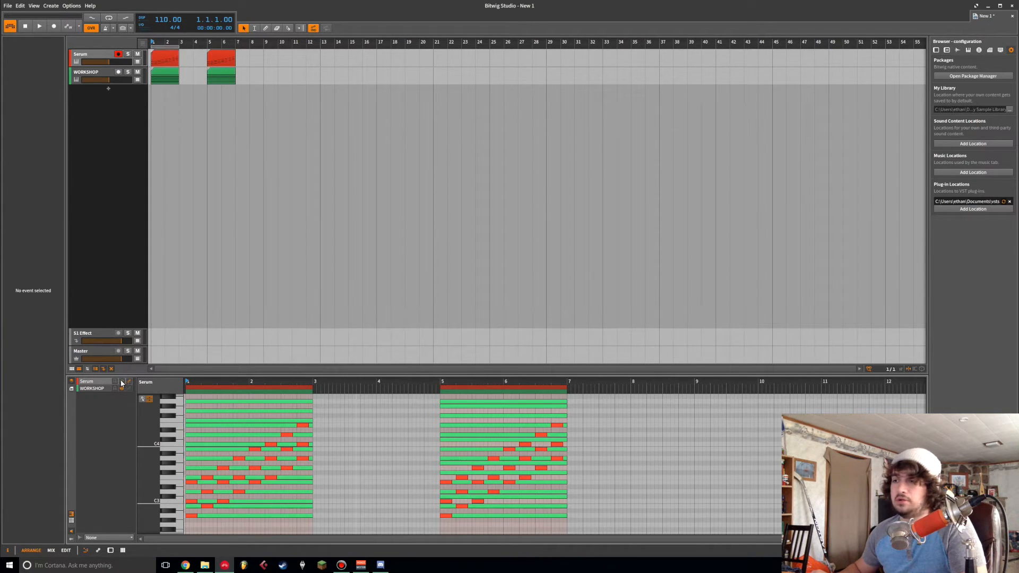
# - Alternate the note editor between the WORKSHOP and Serum layers to compare scale notes with triads, ending on WORKSHOP
pyautogui.click(93, 388)
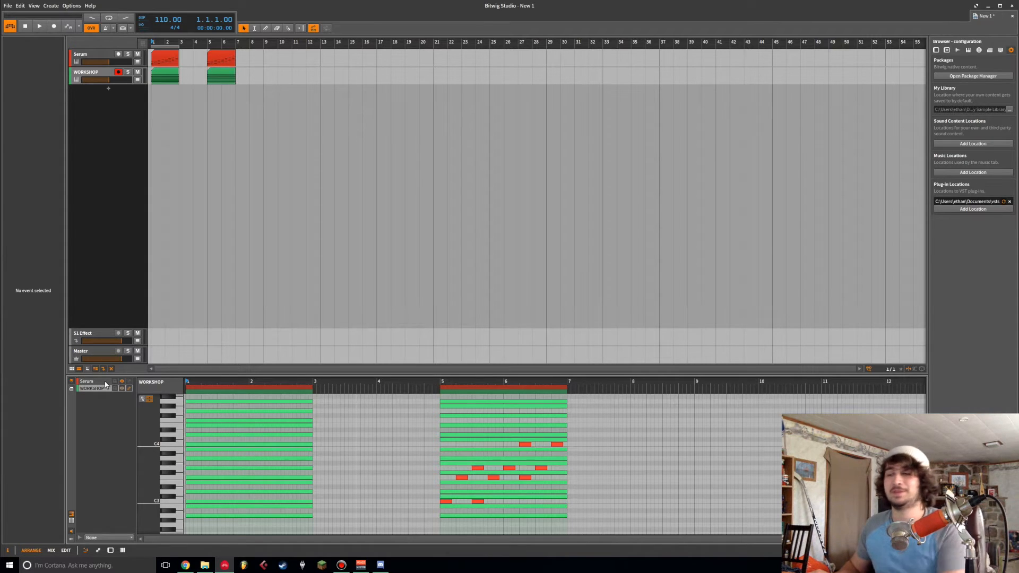
pyautogui.click(92, 382)
pyautogui.scroll(4, 247, 427)
pyautogui.scroll(-2, 266, 430)
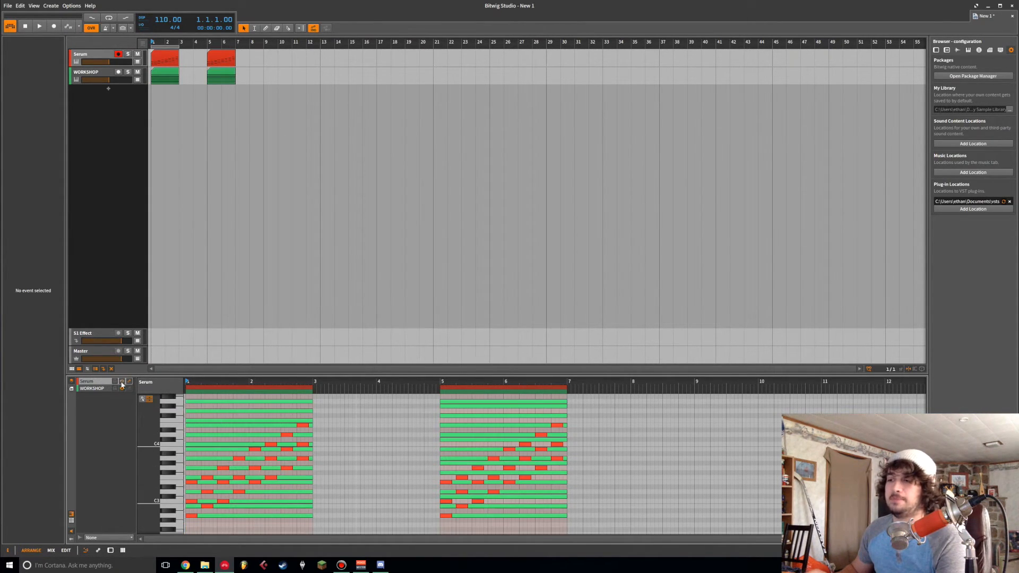
pyautogui.click(102, 390)
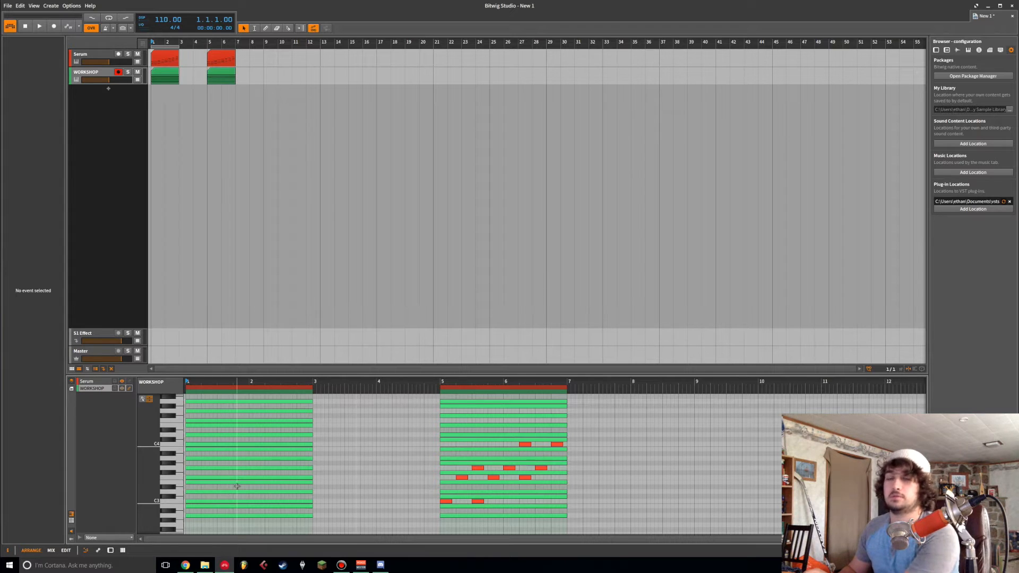
# - Switch repeatedly between the Serum triads and WORKSHOP scale notes to examine which triad notes fit the scales at bars 1 and 5
pyautogui.click(100, 383)
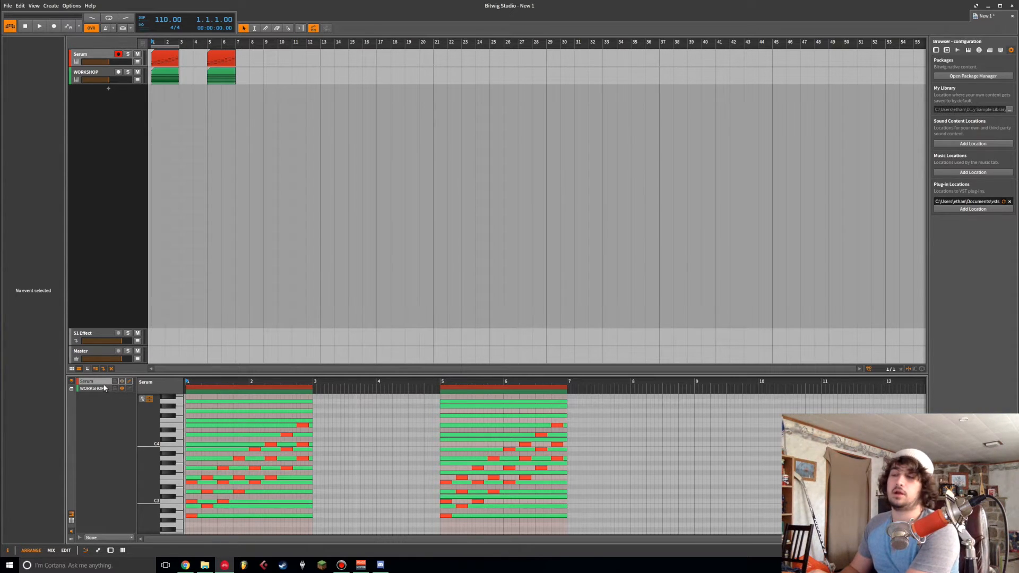
pyautogui.click(100, 390)
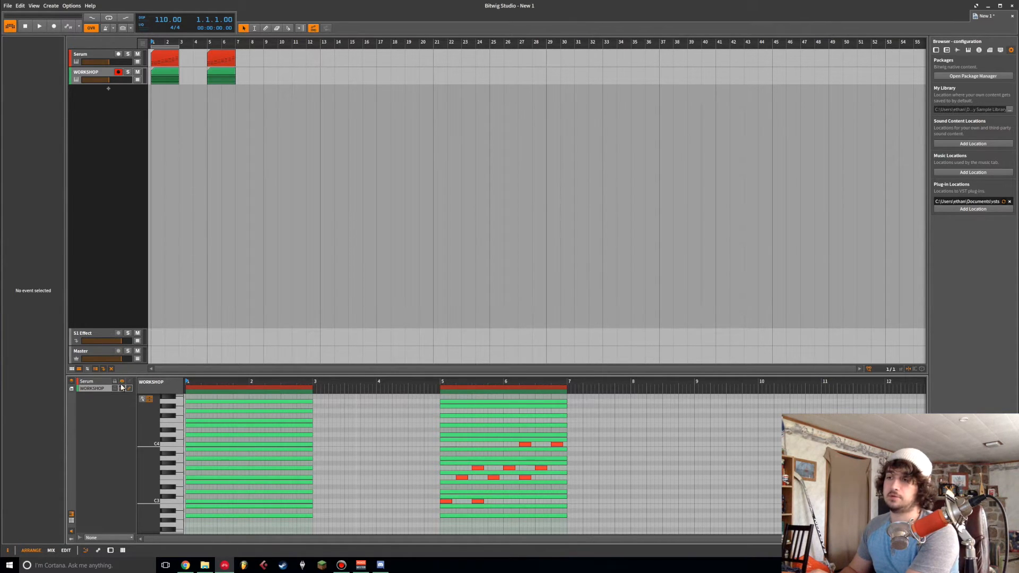
pyautogui.click(104, 382)
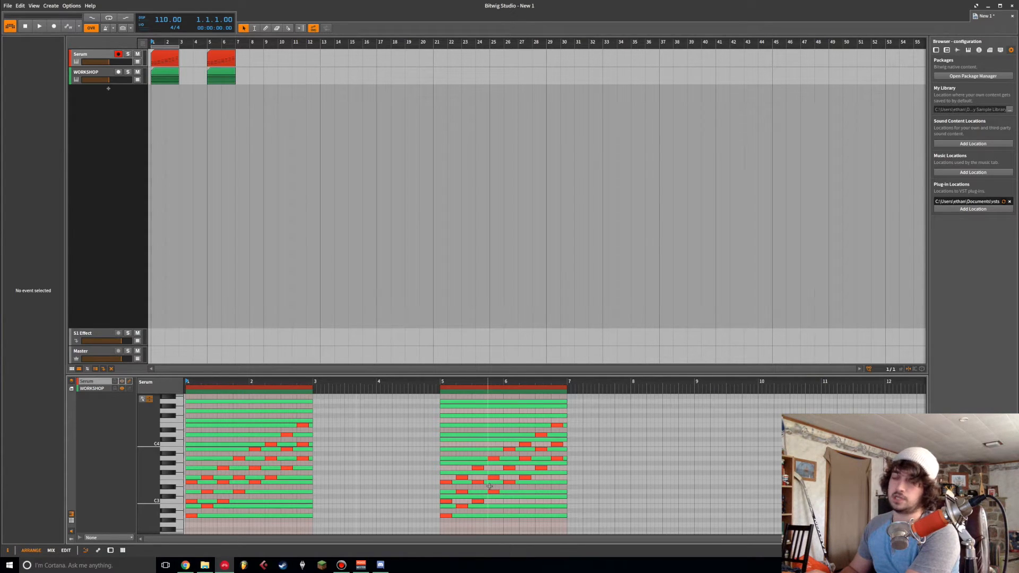
pyautogui.click(105, 389)
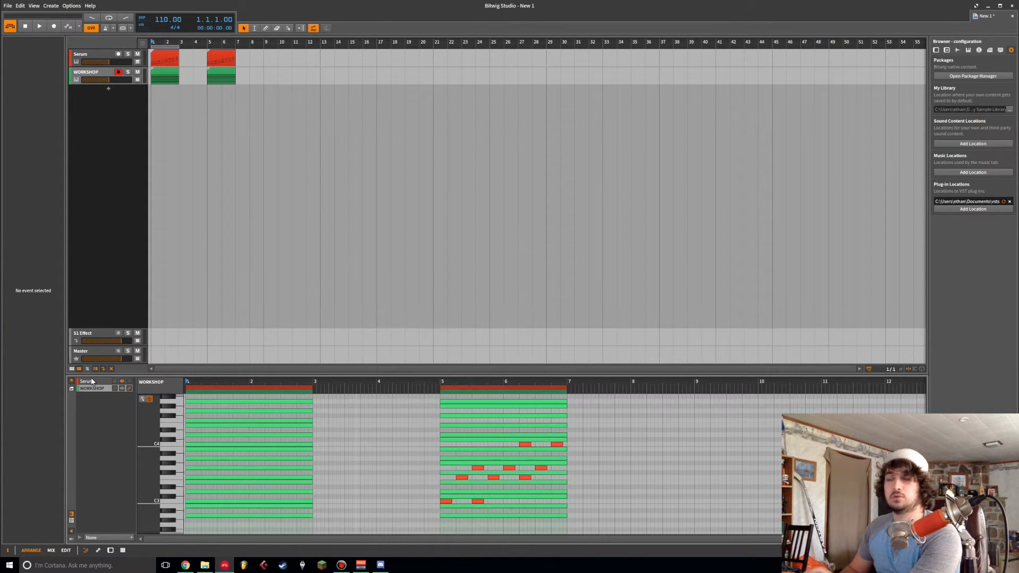
pyautogui.click(92, 381)
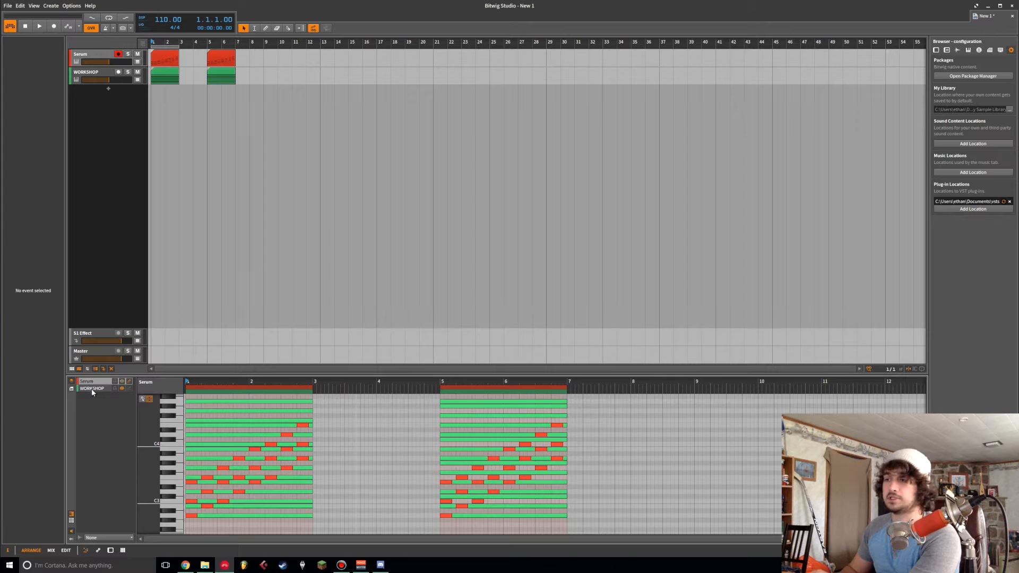
pyautogui.click(93, 389)
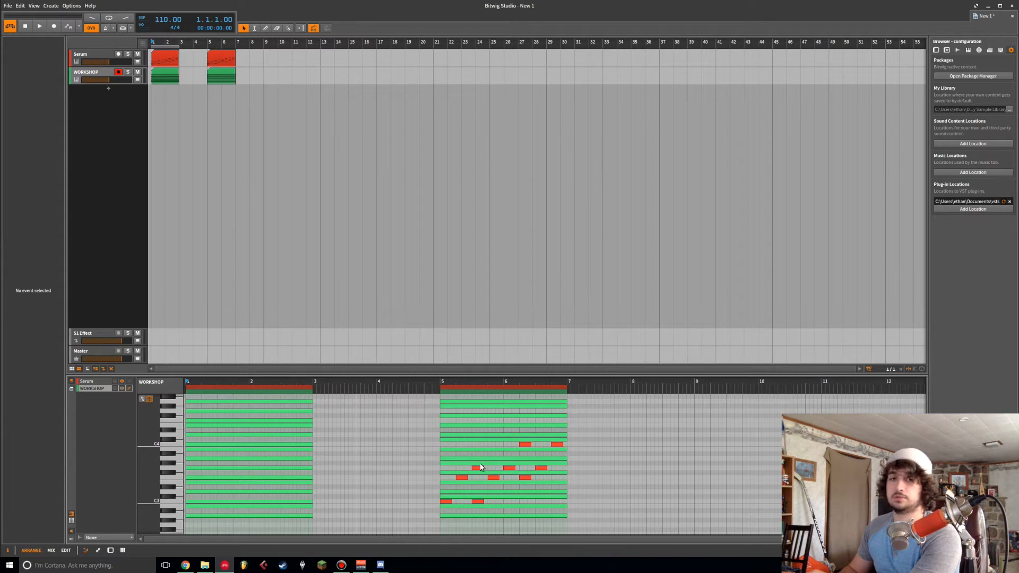
pyautogui.click(98, 382)
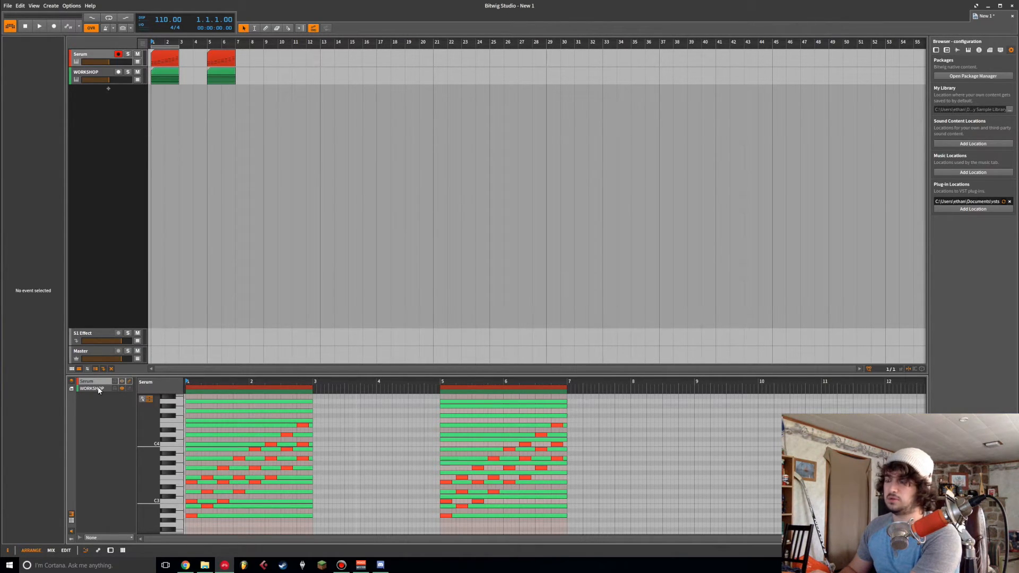
pyautogui.click(98, 389)
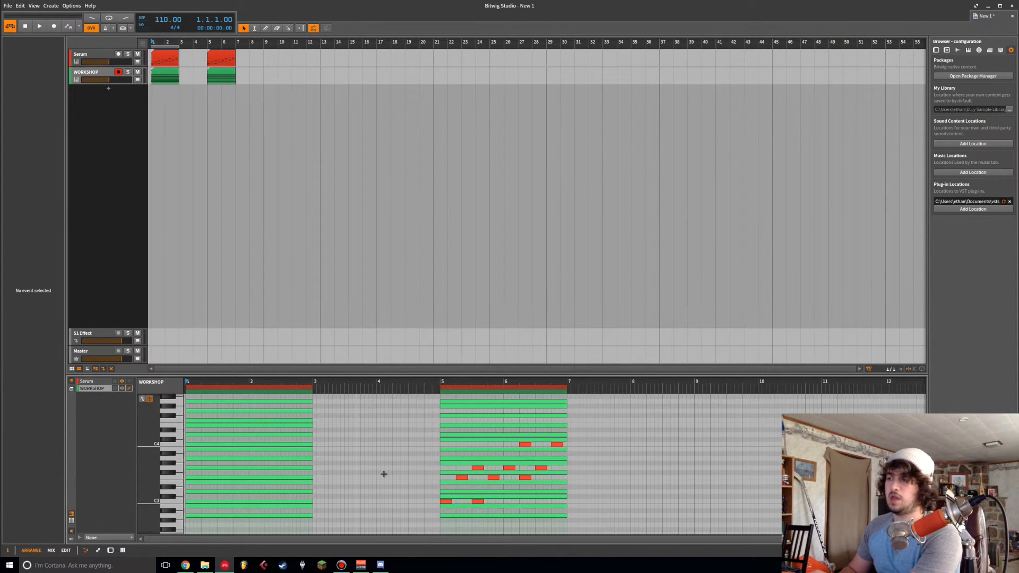
# - Overlay the bar 5 WORKSHOP scale notes on the bar 1 scale notes, move them back to bar 5 and deselect them
pyautogui.moveTo(565, 469); pyautogui.dragTo(560, 399)
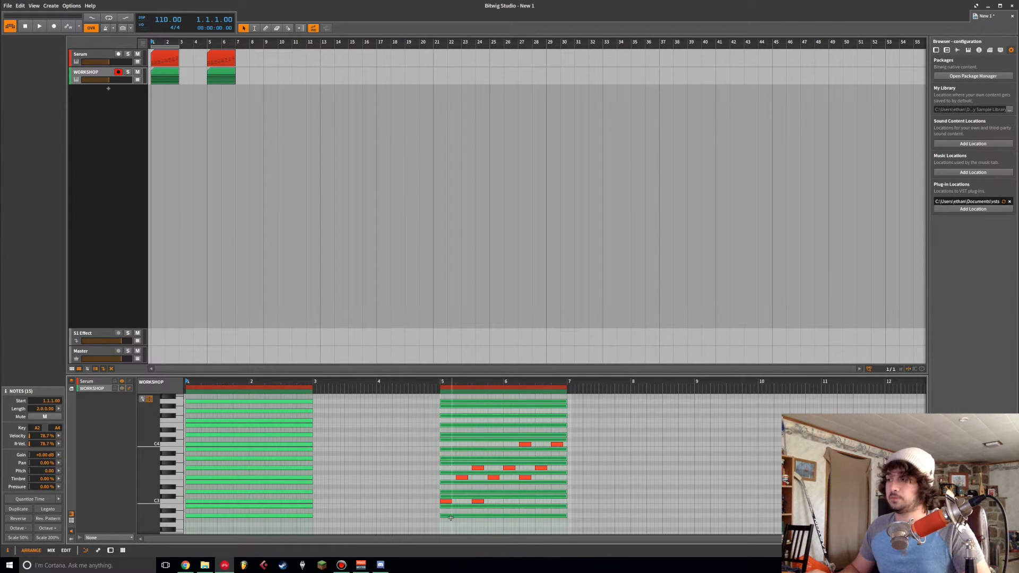
pyautogui.moveTo(451, 519); pyautogui.dragTo(198, 522)
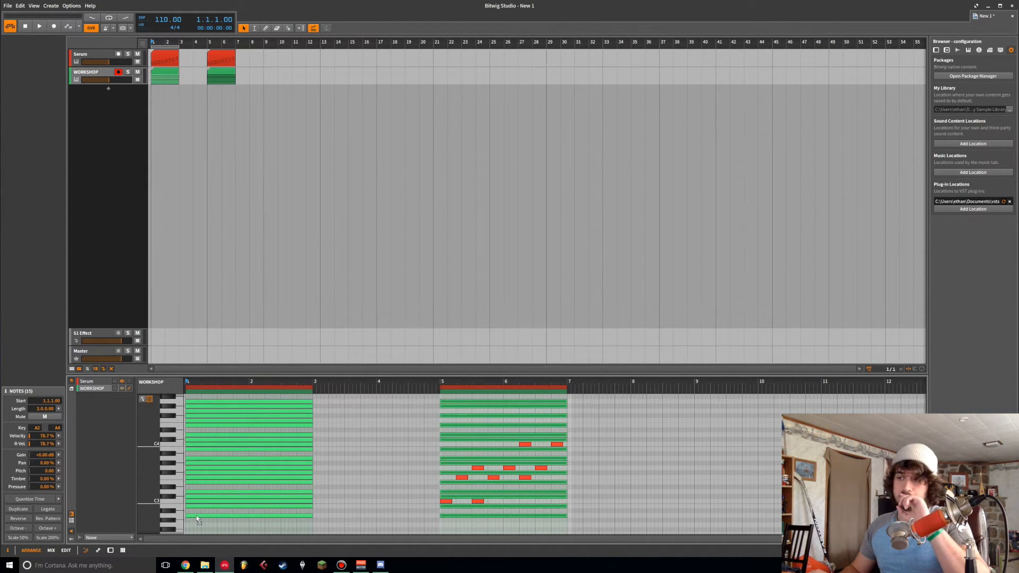
pyautogui.moveTo(204, 517); pyautogui.dragTo(450, 516)
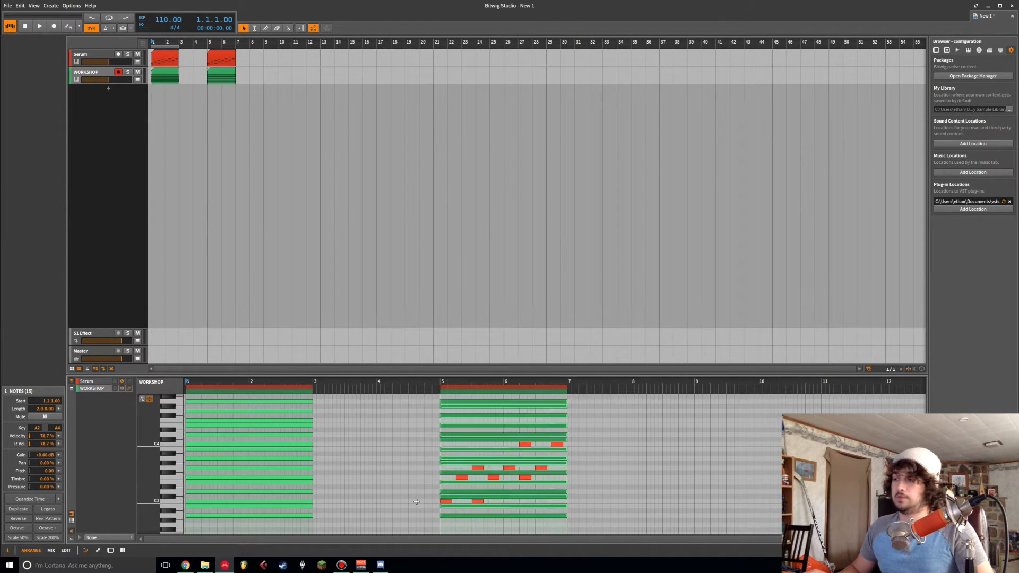
pyautogui.click(430, 505)
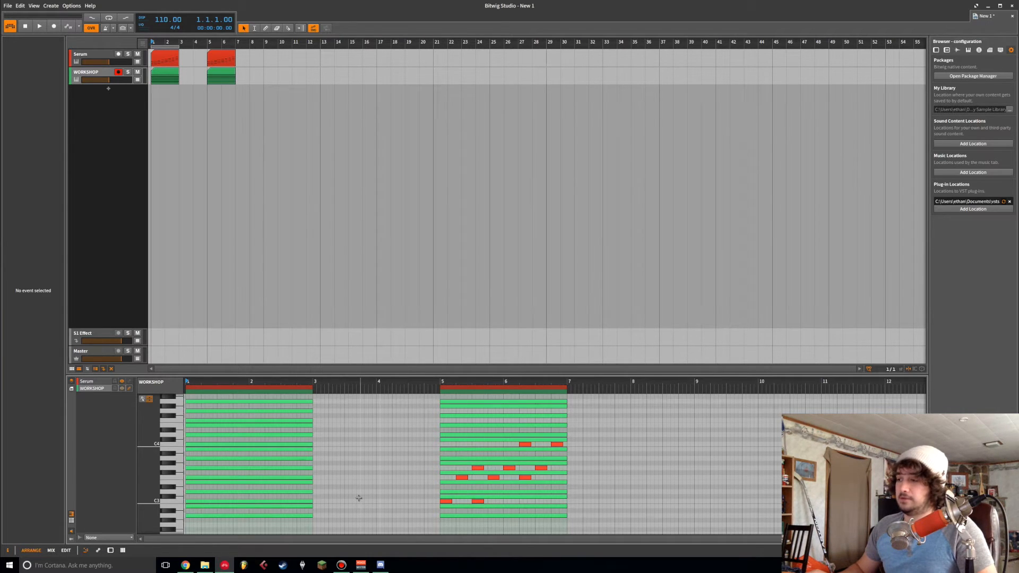
pyautogui.scroll(-3, 359, 498)
pyautogui.scroll(2, 358, 498)
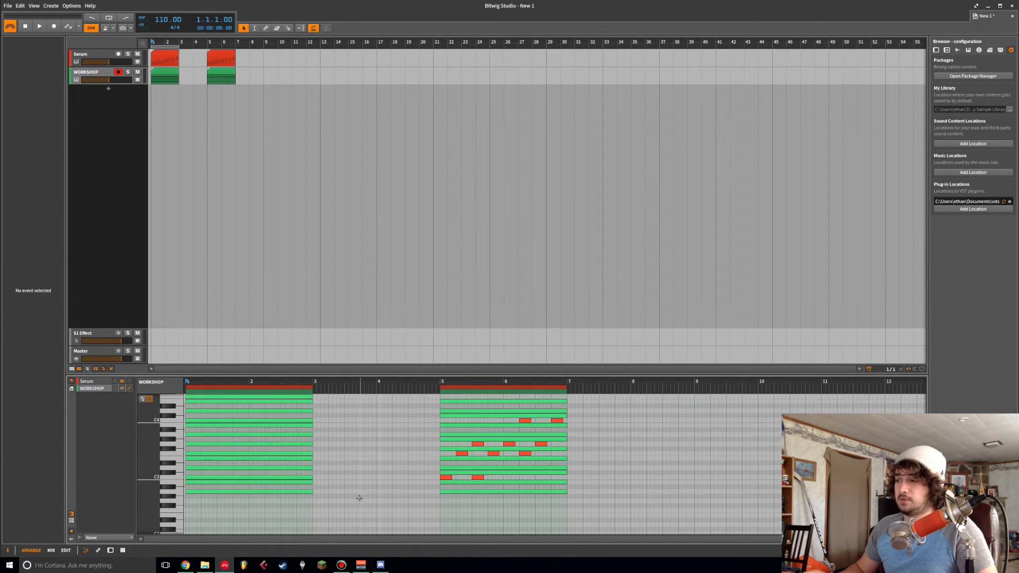
pyautogui.scroll(2, 359, 498)
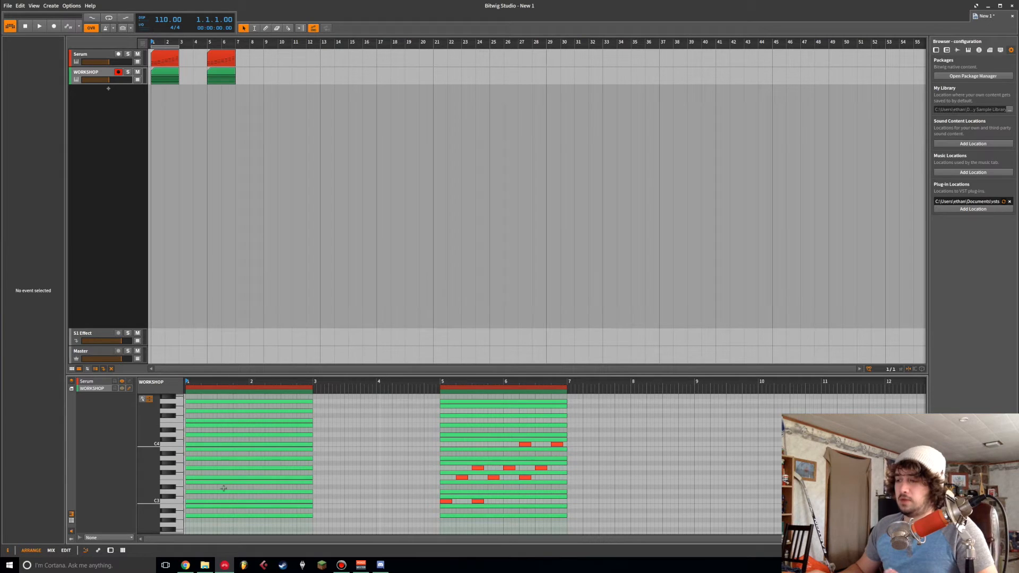
# - Make Serum the active note layer and play back its triads from bar 1
pyautogui.click(97, 382)
pyautogui.press('space')
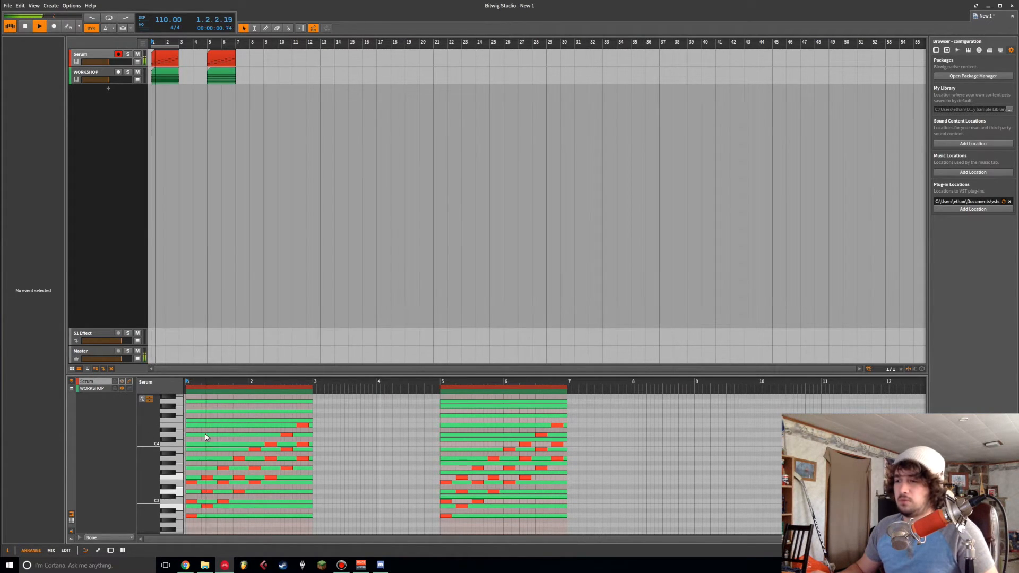
pyautogui.click(219, 382)
pyautogui.press('space')
pyautogui.click(189, 383)
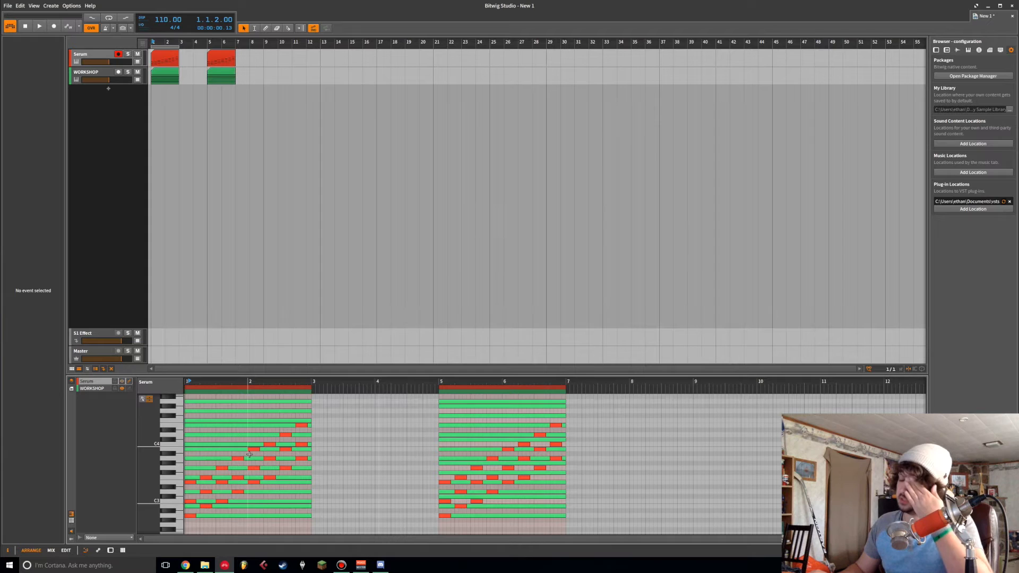
# - Transpose the bar 1 WORKSHOP scale notes to start at C3 and C#3 against the triads, and return them to A2
pyautogui.click(92, 389)
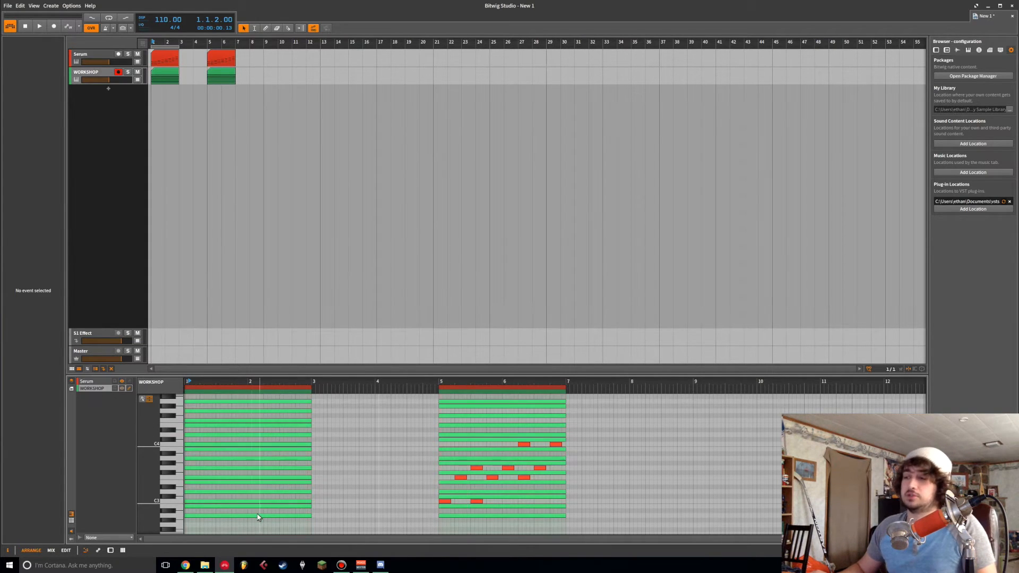
pyautogui.moveTo(323, 526); pyautogui.dragTo(302, 394)
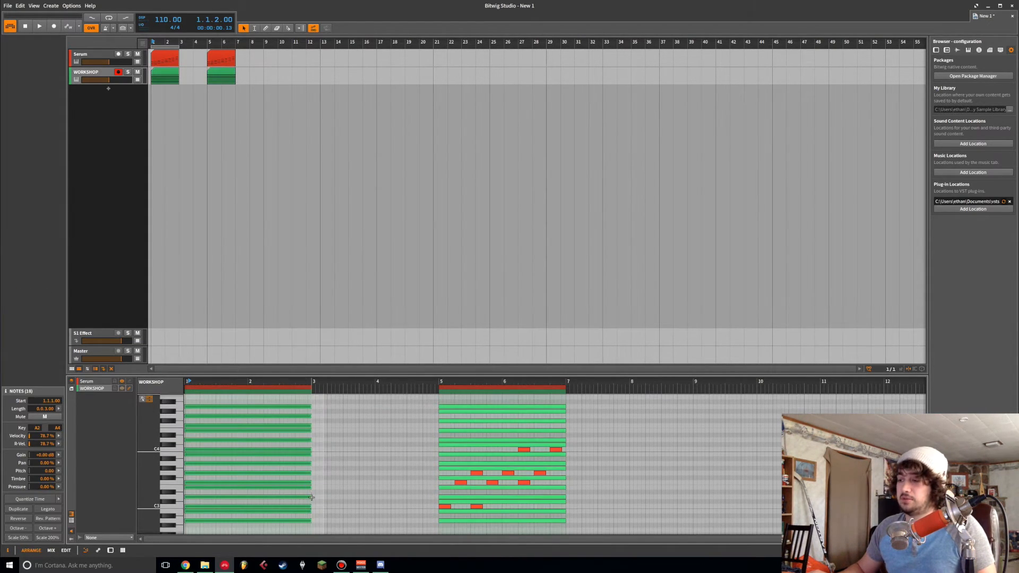
pyautogui.moveTo(275, 522); pyautogui.dragTo(276, 508)
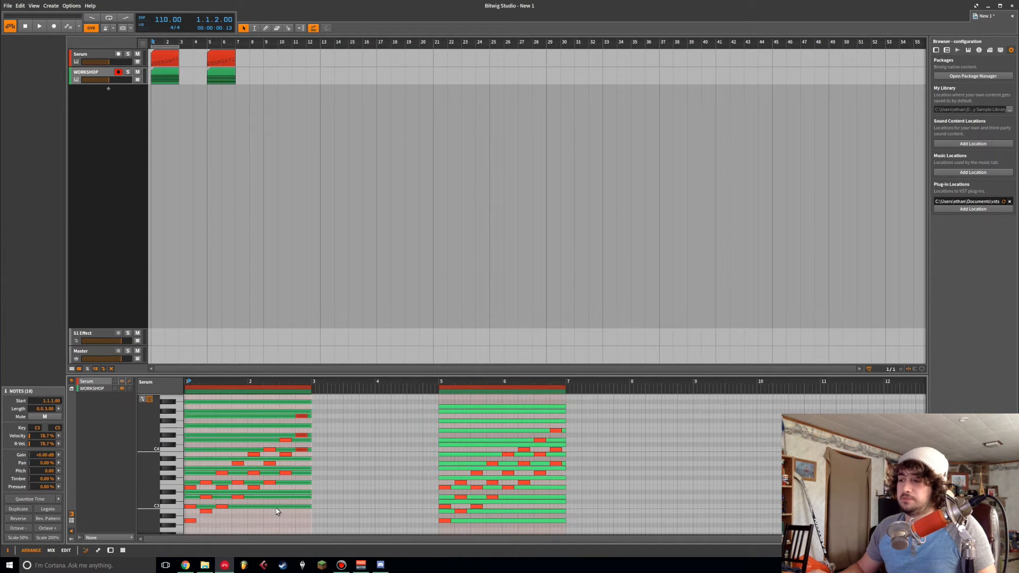
pyautogui.click(92, 389)
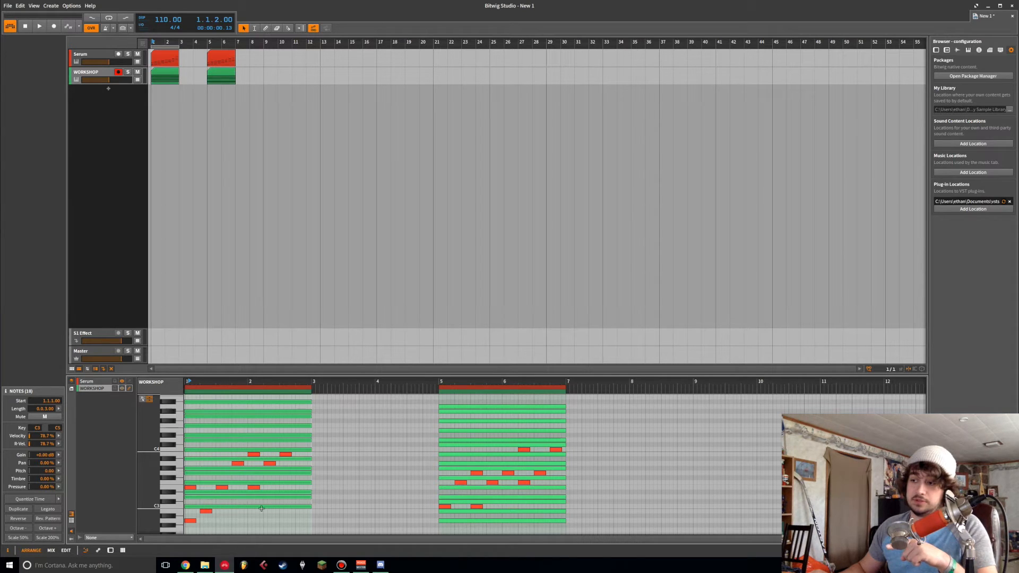
pyautogui.moveTo(274, 507); pyautogui.dragTo(274, 501)
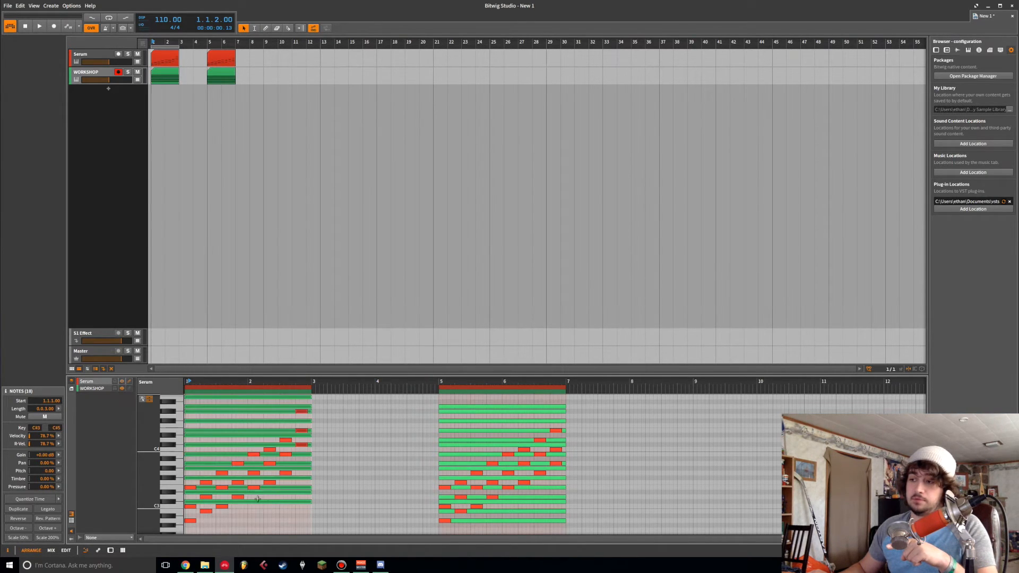
pyautogui.click(95, 388)
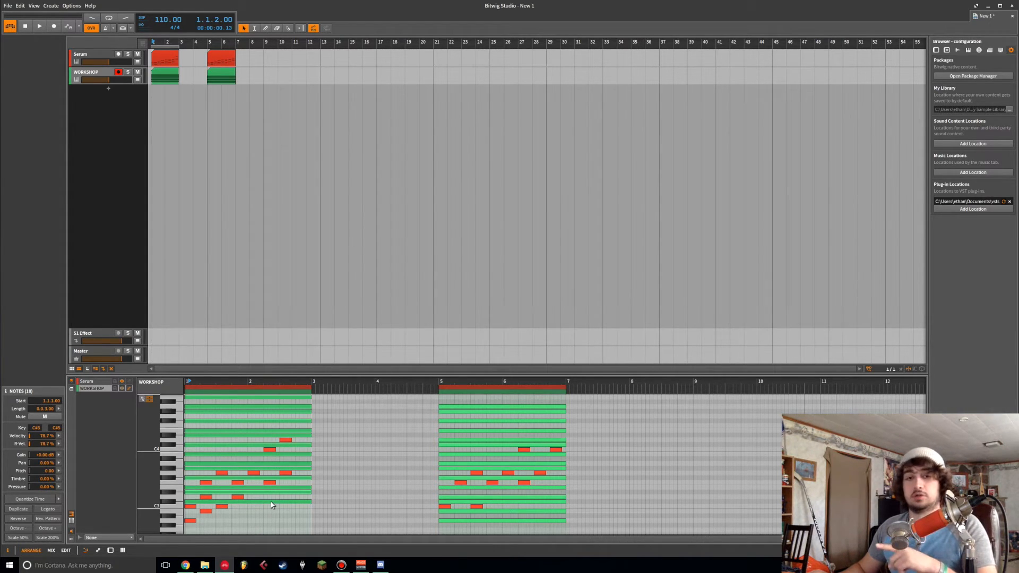
pyautogui.moveTo(264, 502); pyautogui.dragTo(266, 520)
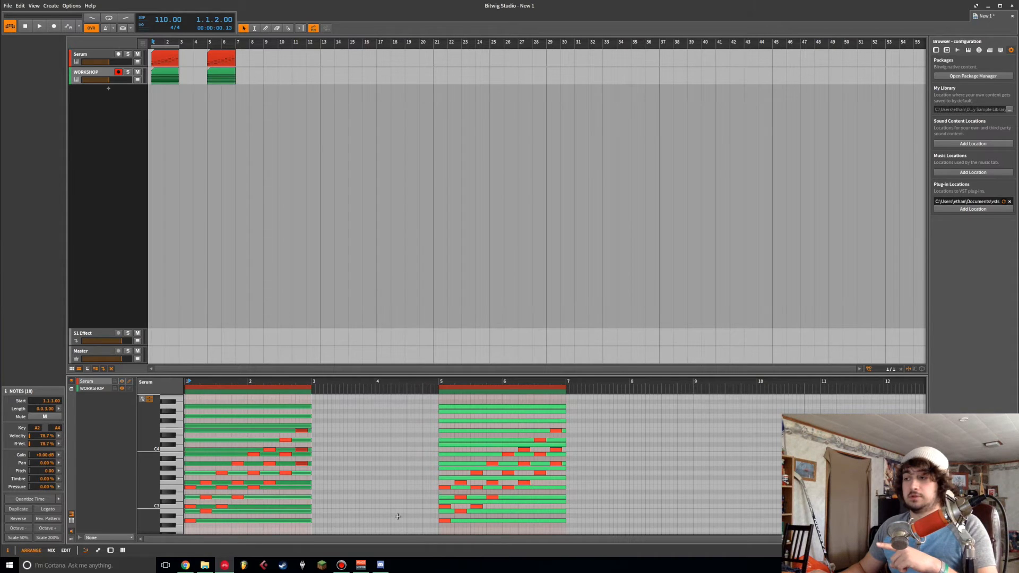
# - Transpose the bar 5 WORKSHOP scale notes to start at C3 and D3, return them to A2 and clear the selection
pyautogui.click(101, 390)
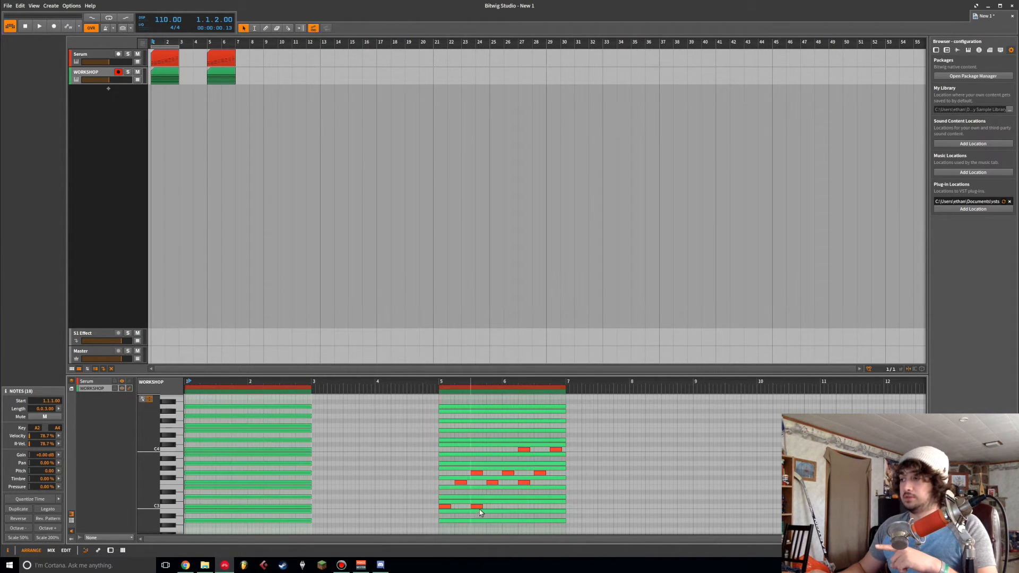
pyautogui.click(560, 525)
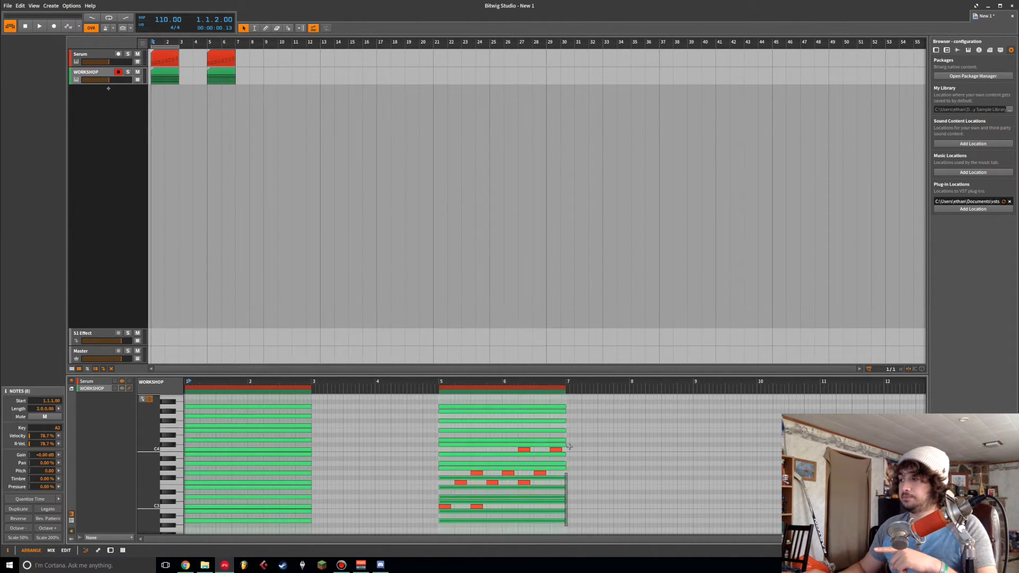
pyautogui.hotkey('ctrl', 'a')
pyautogui.moveTo(491, 521); pyautogui.dragTo(493, 509)
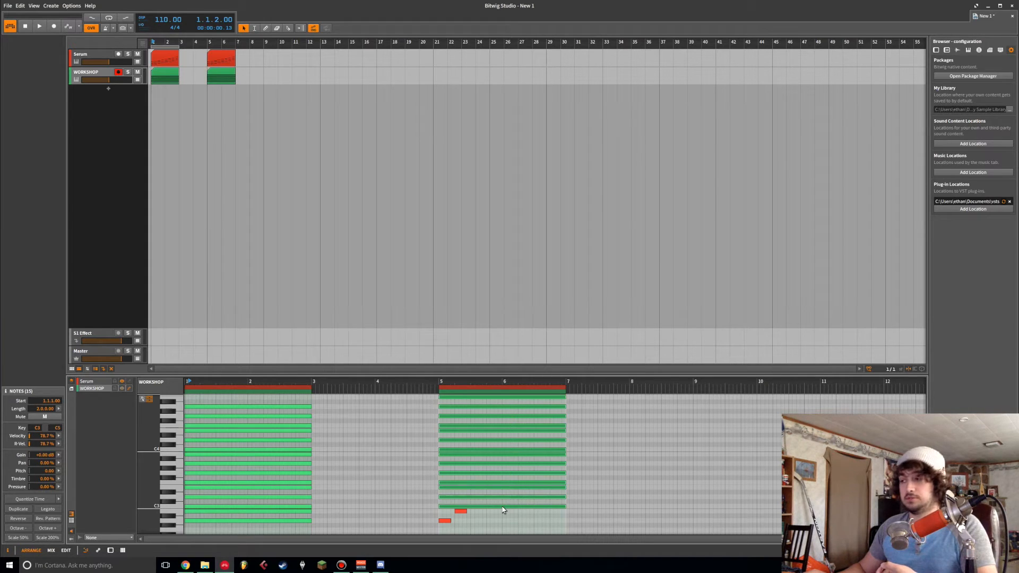
pyautogui.moveTo(503, 507); pyautogui.dragTo(507, 498)
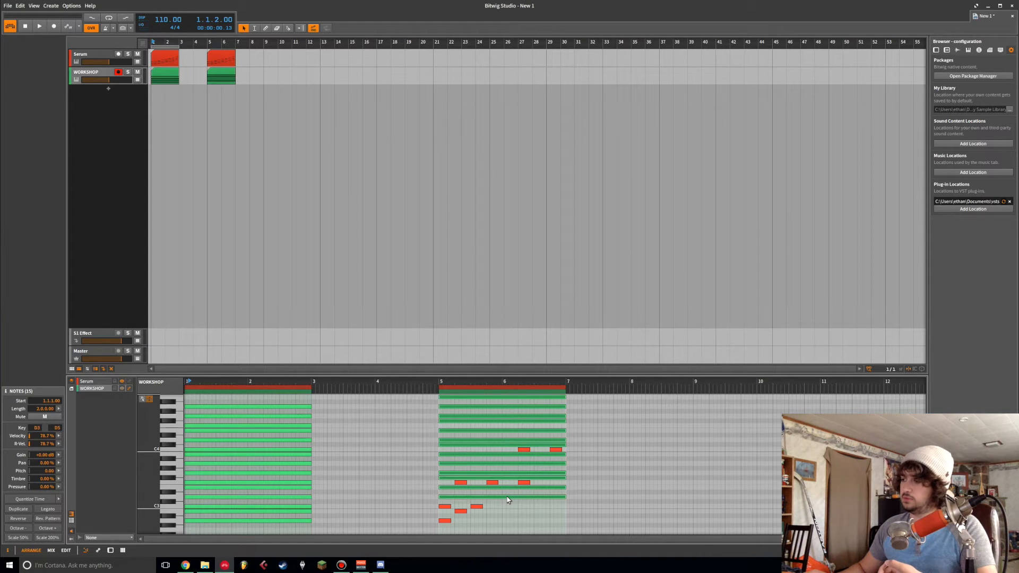
pyautogui.moveTo(507, 498); pyautogui.dragTo(504, 518)
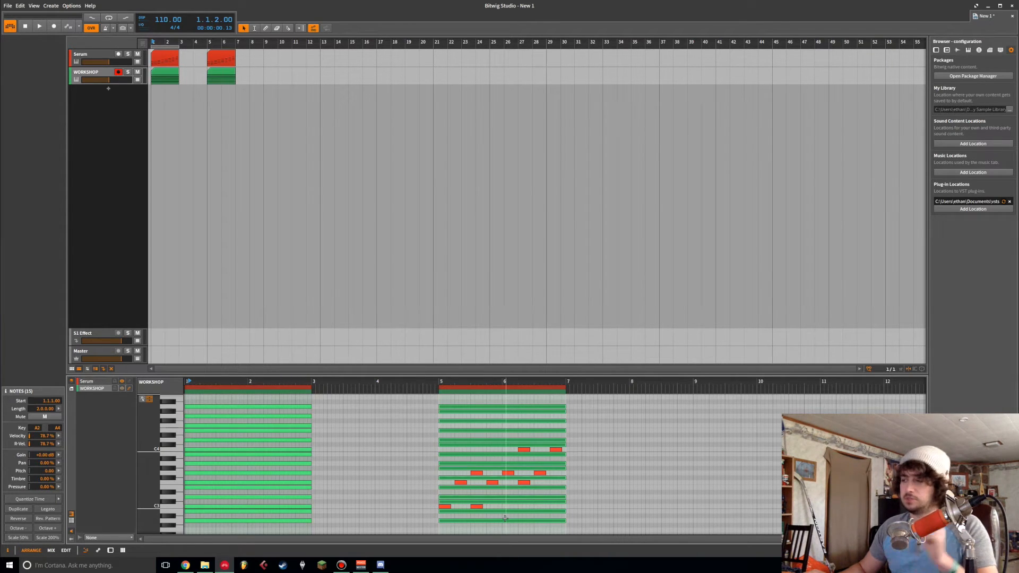
pyautogui.moveTo(508, 523); pyautogui.dragTo(542, 518)
pyautogui.click(363, 485)
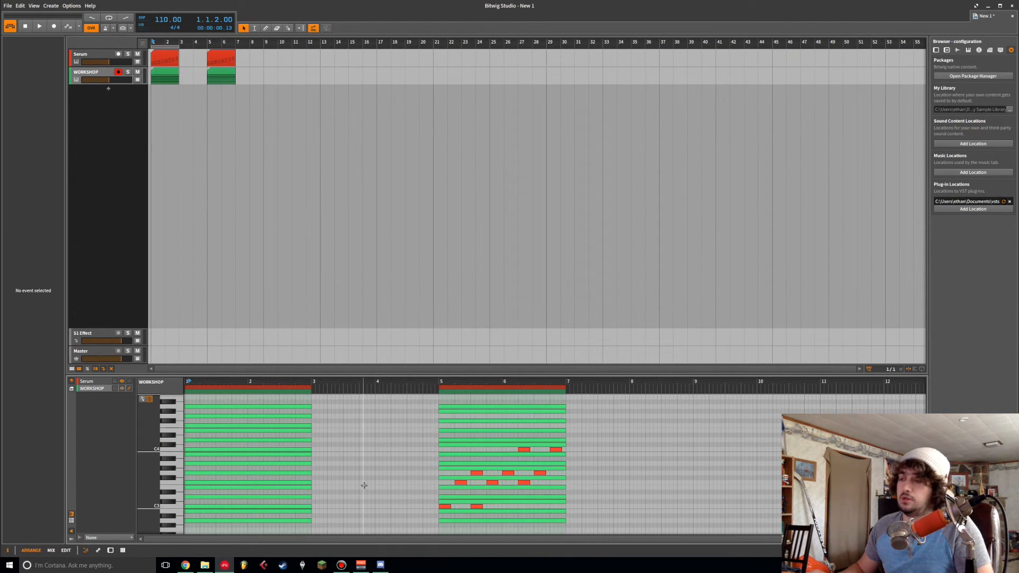
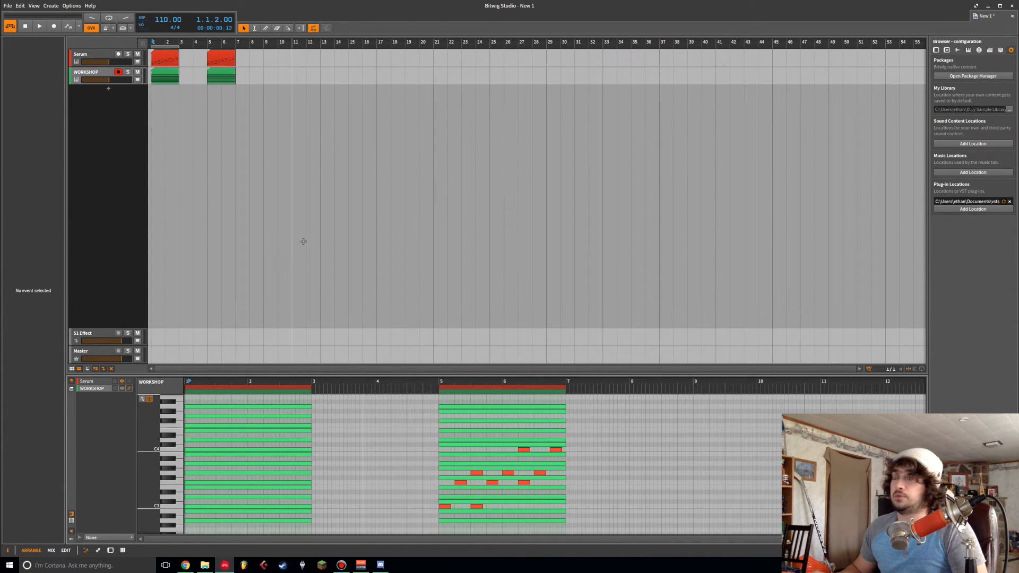
# - Delete all clips from the Serum and WORKSHOP tracks and create an empty four-bar clip at bar 1 on Serum
pyautogui.moveTo(263, 83); pyautogui.dragTo(155, 55)
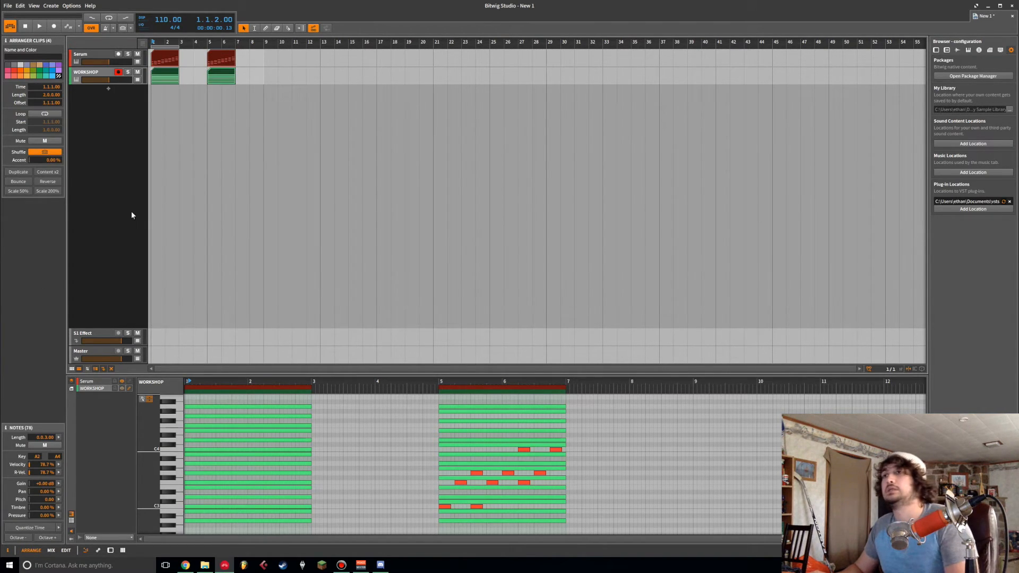
pyautogui.press('Delete')
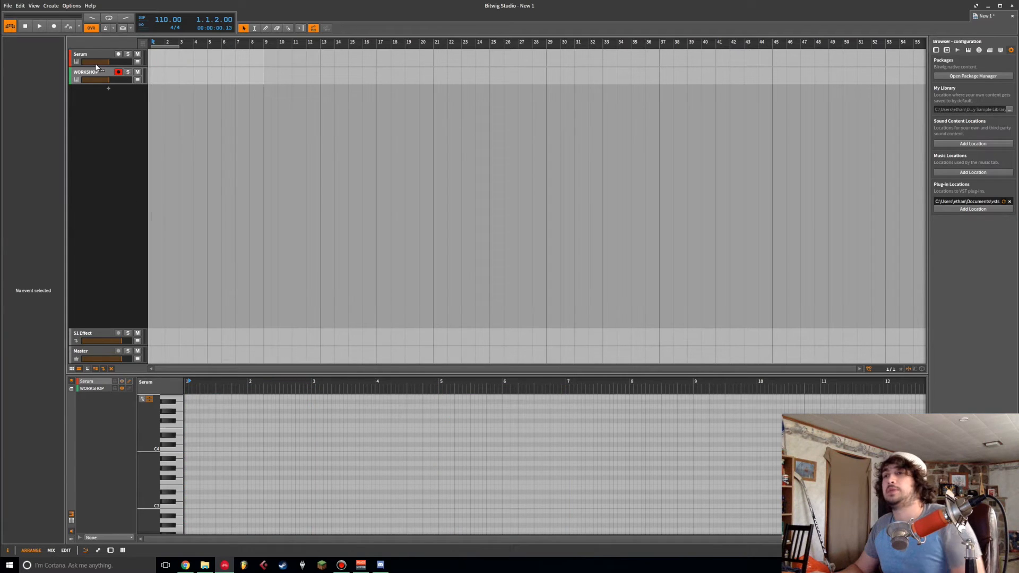
pyautogui.click(174, 60)
pyautogui.doubleClick(175, 59)
pyautogui.moveTo(169, 59); pyautogui.dragTo(207, 55)
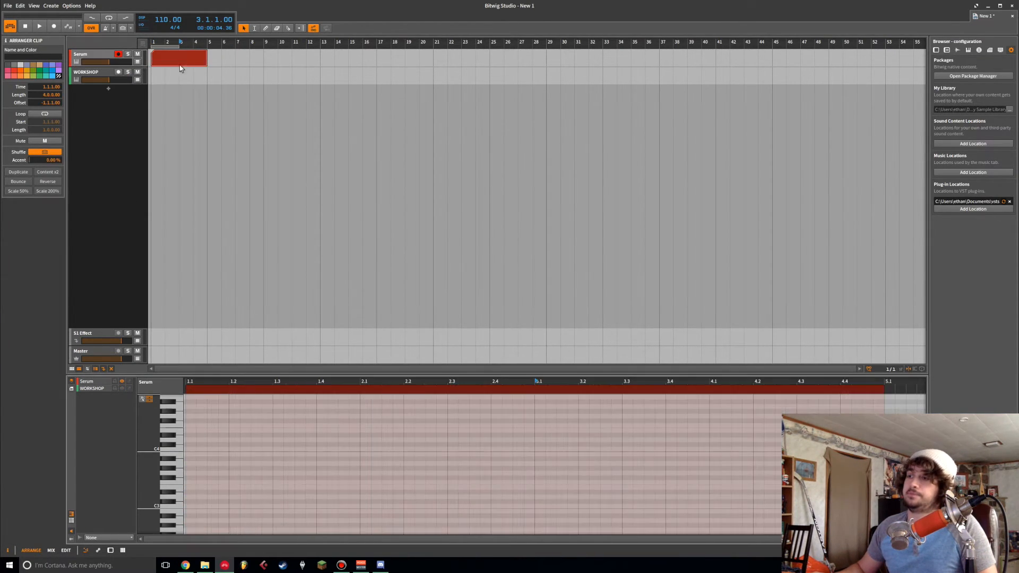
# - Open the new Serum clip in the full-size note editor and add a C1 note at its start with length 0.0.3.00
pyautogui.doubleClick(263, 389)
pyautogui.scroll(-4, 225, 340)
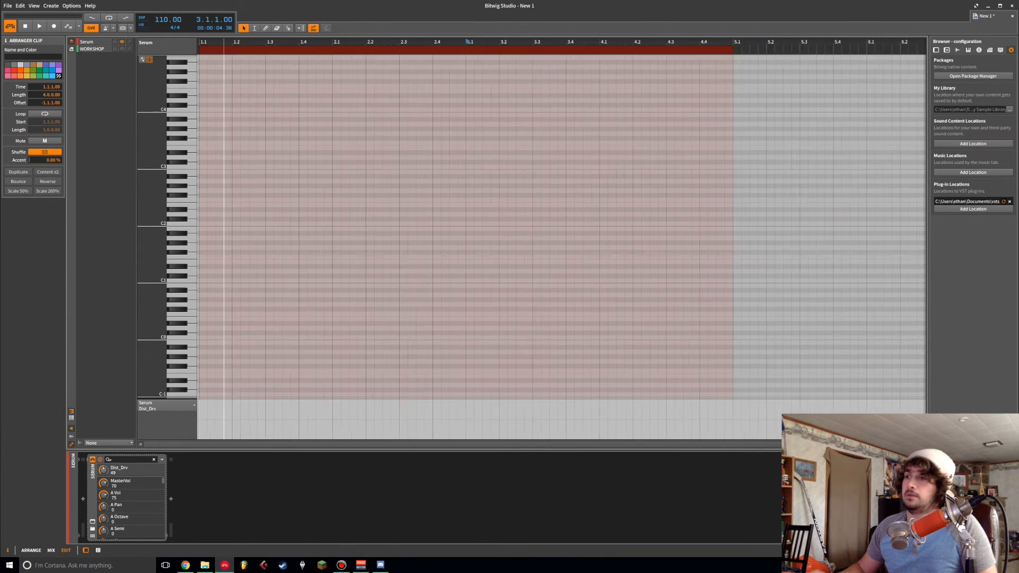
pyautogui.click(190, 281)
pyautogui.doubleClick(209, 280)
pyautogui.moveTo(221, 280); pyautogui.dragTo(215, 280)
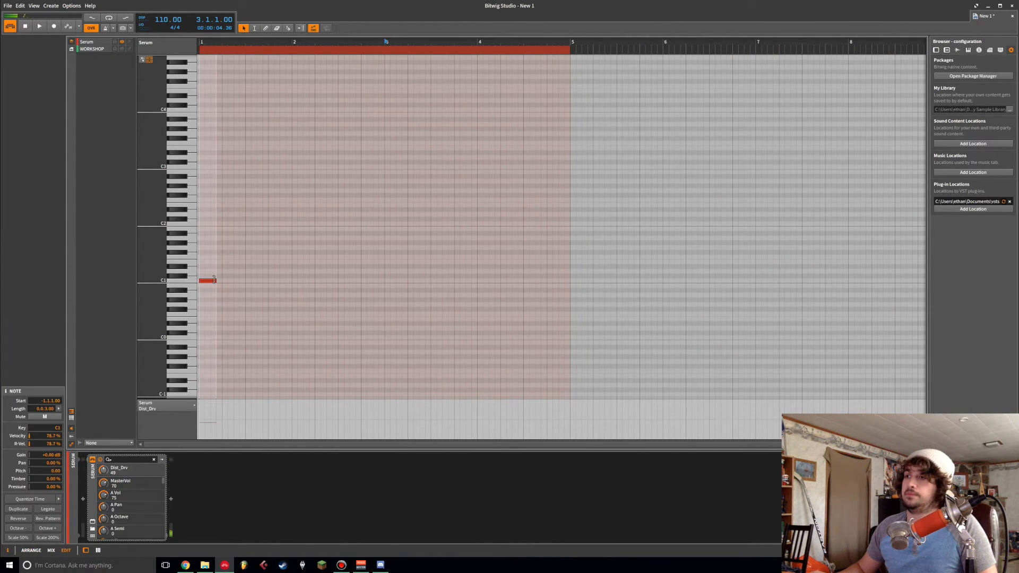
# - Lengthen the note at the clip's start to one full bar and move it down to A0
pyautogui.moveTo(297, 284); pyautogui.dragTo(255, 296)
pyautogui.click(255, 312)
pyautogui.click(245, 295)
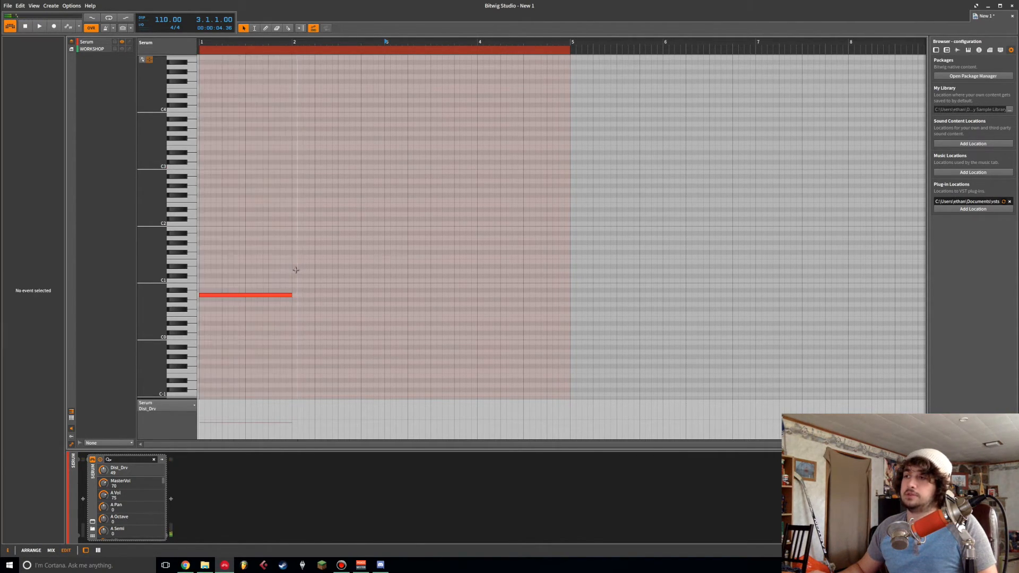
# - Add one-bar notes at G0 in bar 2, B0 in bar 3 and D1 in bar 4
pyautogui.doubleClick(296, 271)
pyautogui.doubleClick(387, 275)
pyautogui.moveTo(404, 288); pyautogui.dragTo(405, 286)
pyautogui.moveTo(320, 272); pyautogui.dragTo(321, 304)
pyautogui.click(189, 305)
pyautogui.click(190, 296)
pyautogui.click(323, 312)
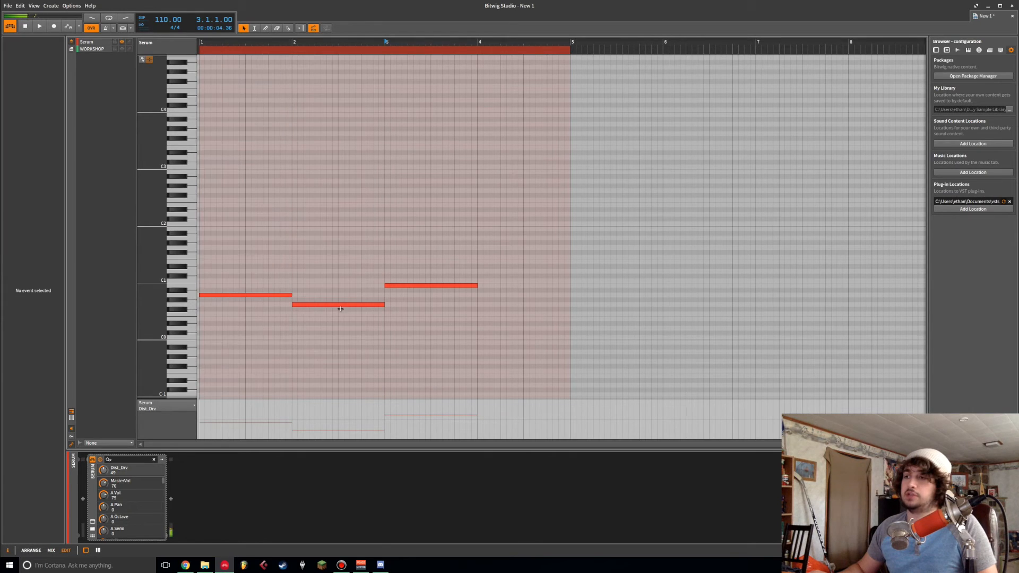
pyautogui.click(405, 286)
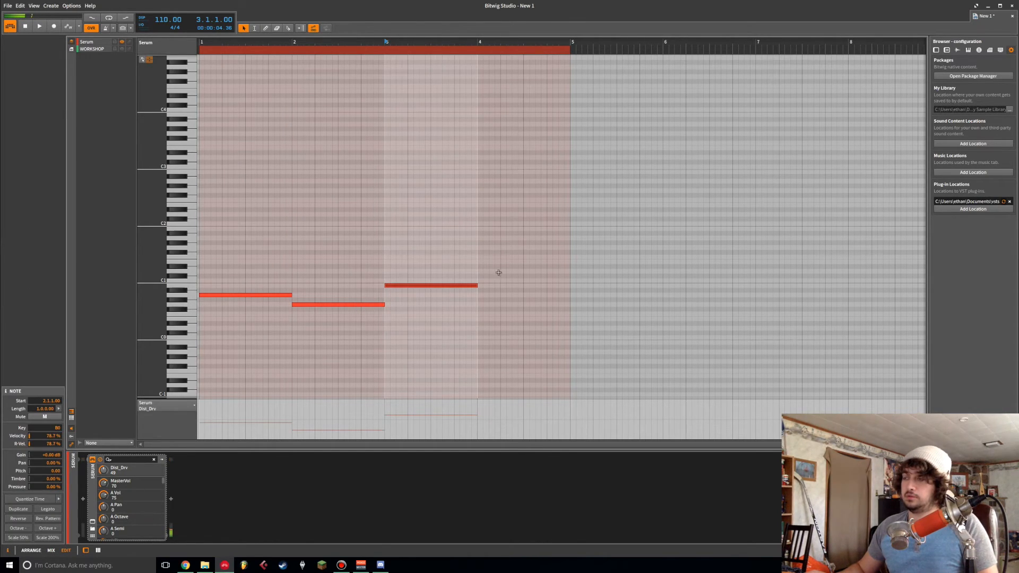
pyautogui.doubleClick(480, 280)
pyautogui.moveTo(482, 278); pyautogui.dragTo(481, 272)
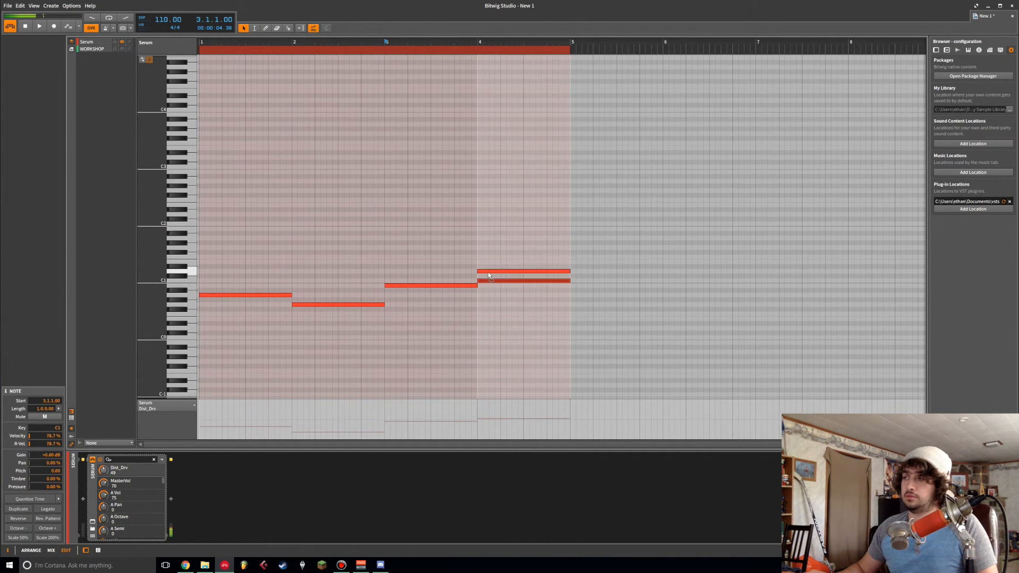
# - Play back the four-note bass line, restarting it from bar 1
pyautogui.click(236, 291)
pyautogui.press('space')
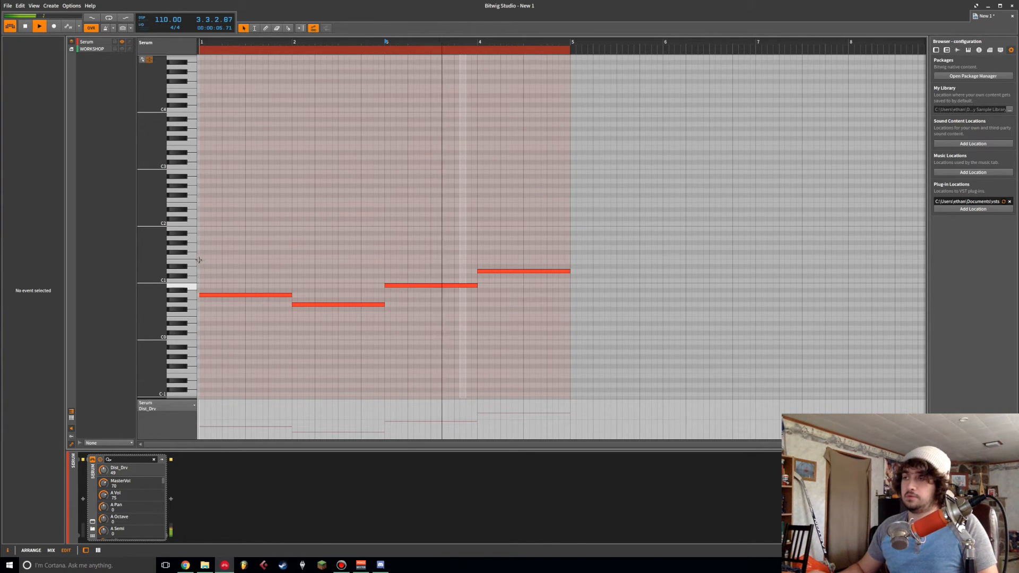
pyautogui.scroll(-1, 297, 265)
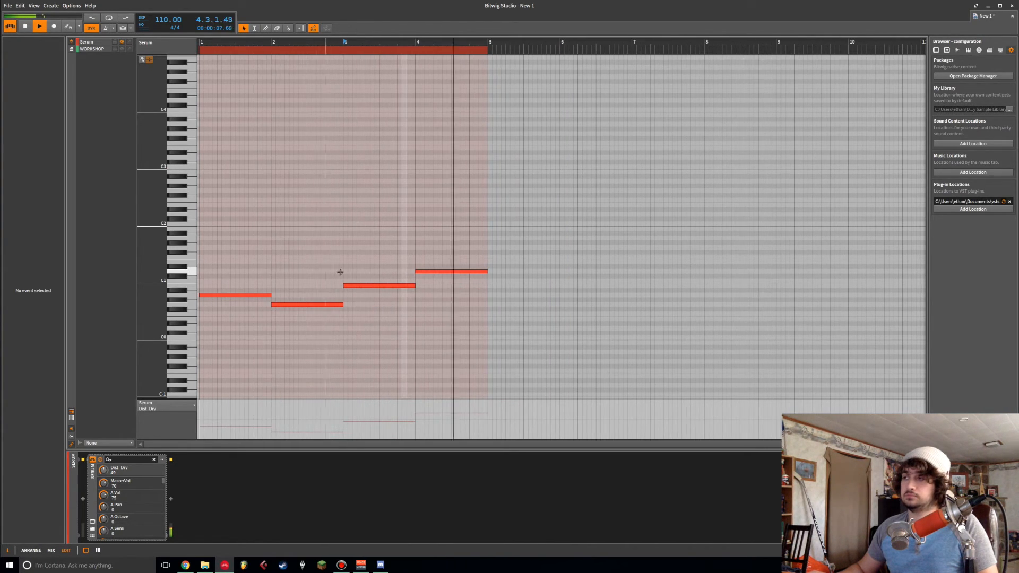
pyautogui.press('space')
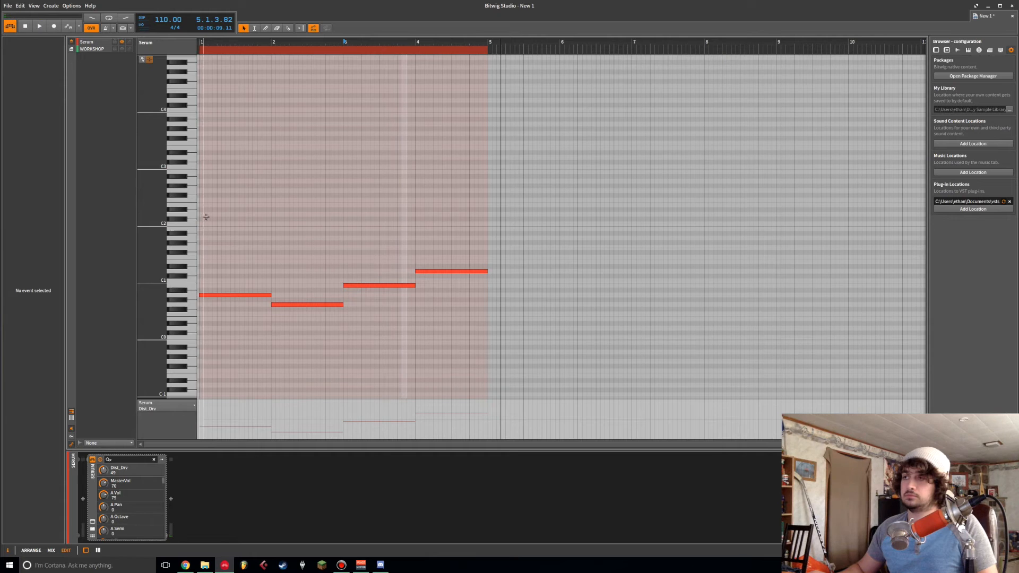
pyautogui.press('space')
pyautogui.press('space')
pyautogui.click(202, 47)
pyautogui.press('space')
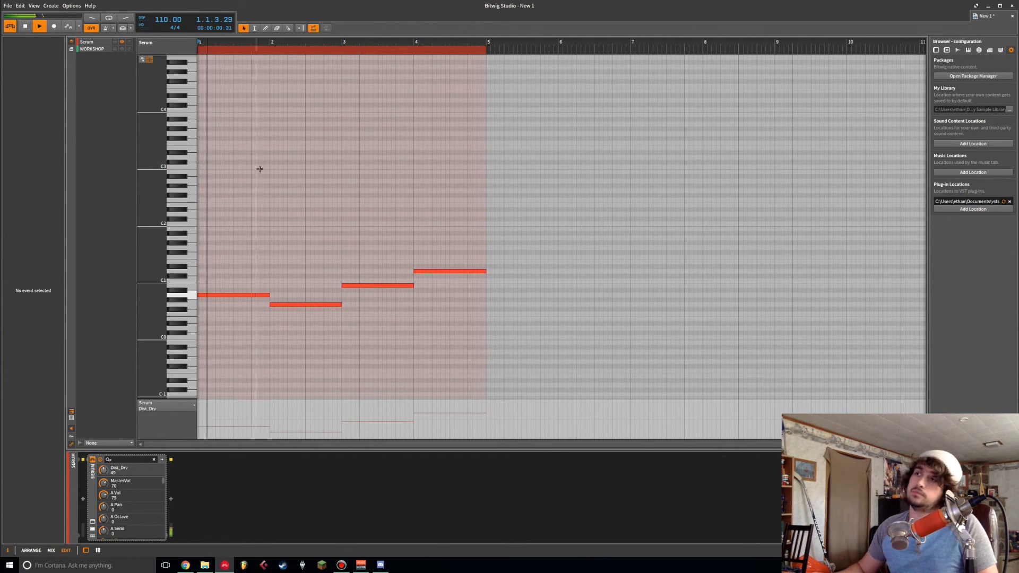
pyautogui.scroll(1, 265, 170)
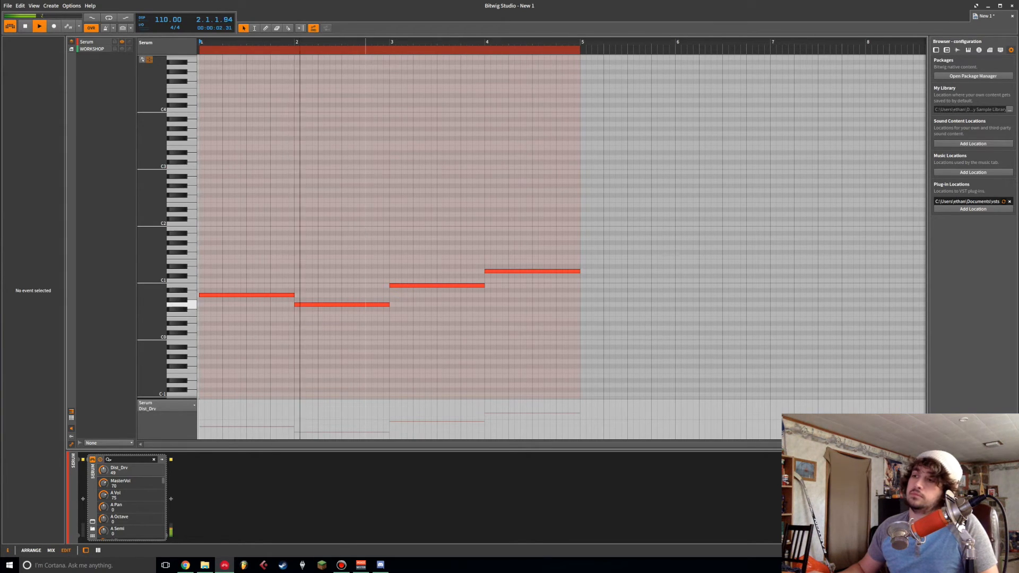
pyautogui.scroll(-1, 366, 223)
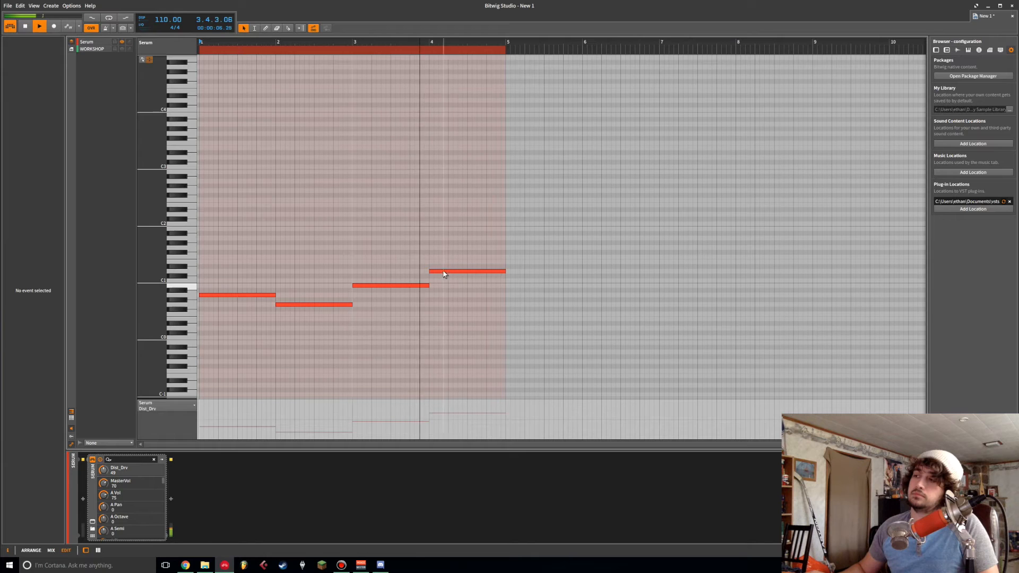
pyautogui.press('space')
# - Add one-bar notes C1 and E1 above the root in bar 1, and B0 and D1 above the root in bar 2
pyautogui.click(231, 295)
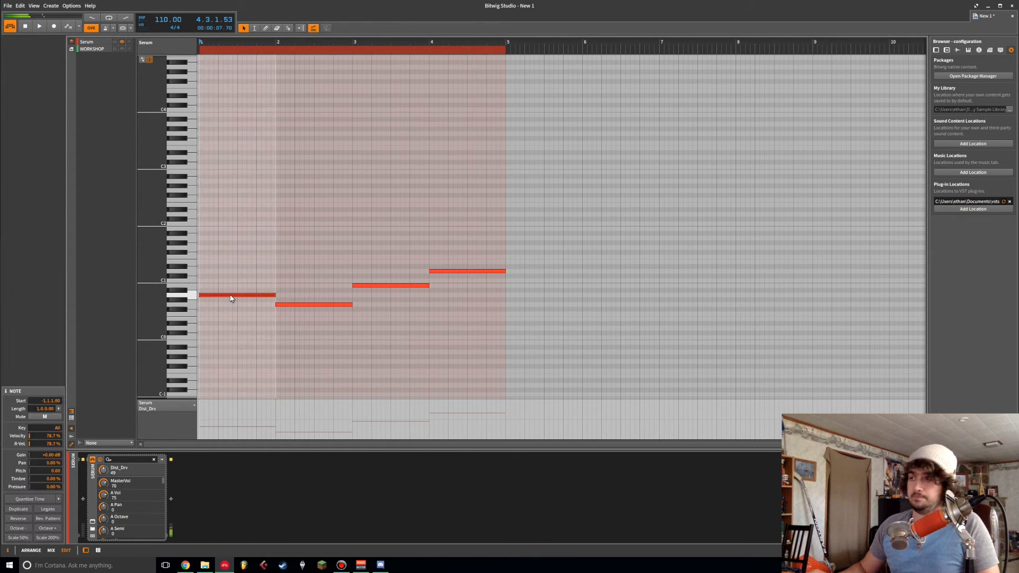
pyautogui.doubleClick(201, 280)
pyautogui.doubleClick(202, 261)
pyautogui.doubleClick(283, 295)
pyautogui.moveTo(287, 289); pyautogui.dragTo(283, 280)
pyautogui.doubleClick(277, 271)
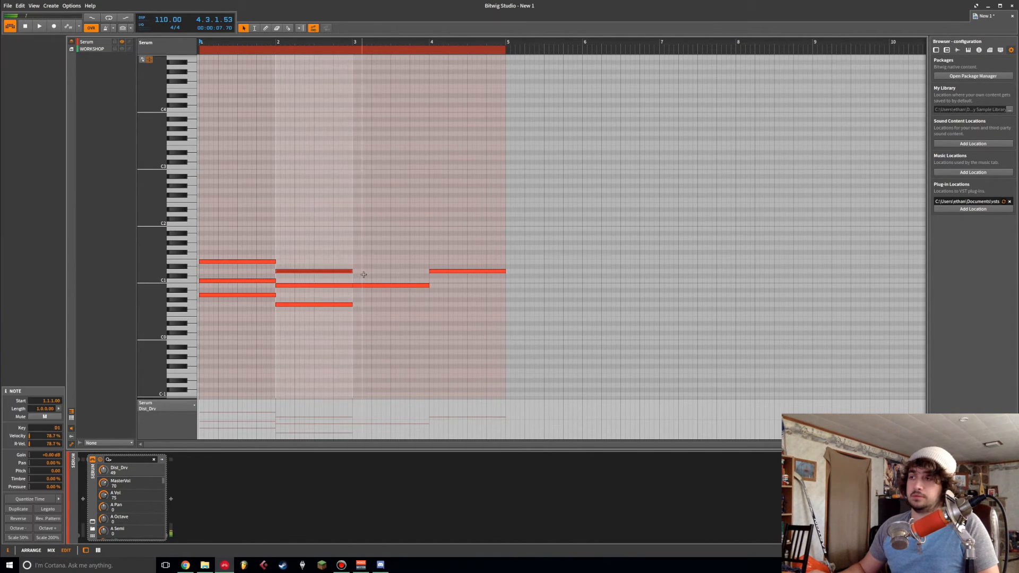
# - Add one-bar notes D1, F1 and A1 above the B0 note in bar 3 and start playback
pyautogui.doubleClick(359, 272)
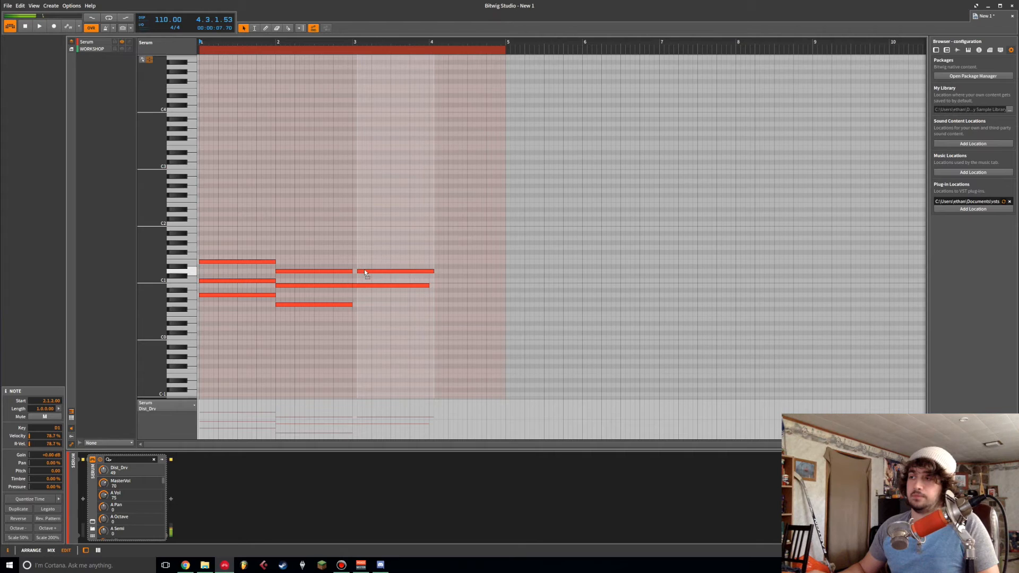
pyautogui.moveTo(362, 269); pyautogui.dragTo(354, 245)
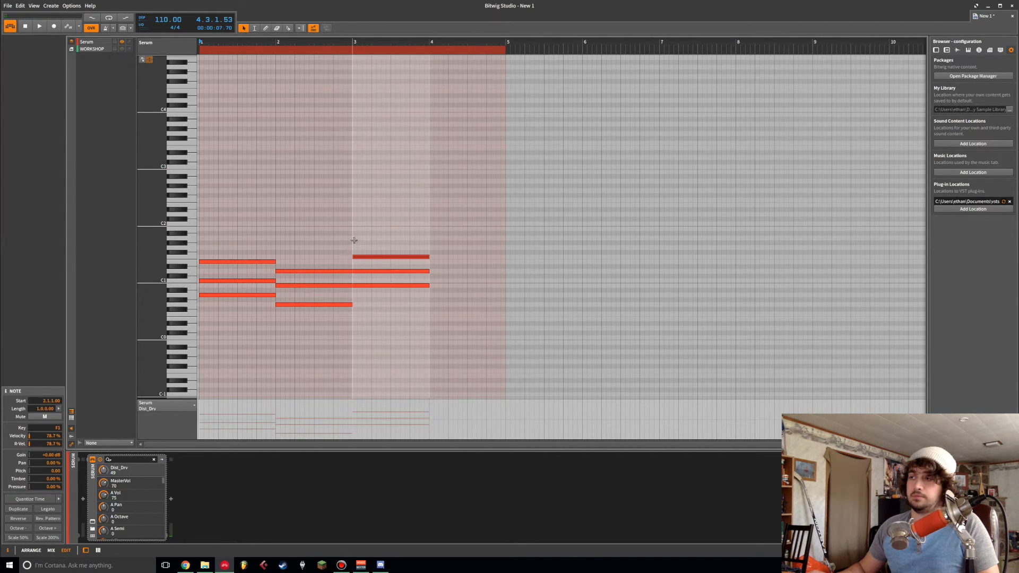
pyautogui.doubleClick(386, 241)
pyautogui.press('space')
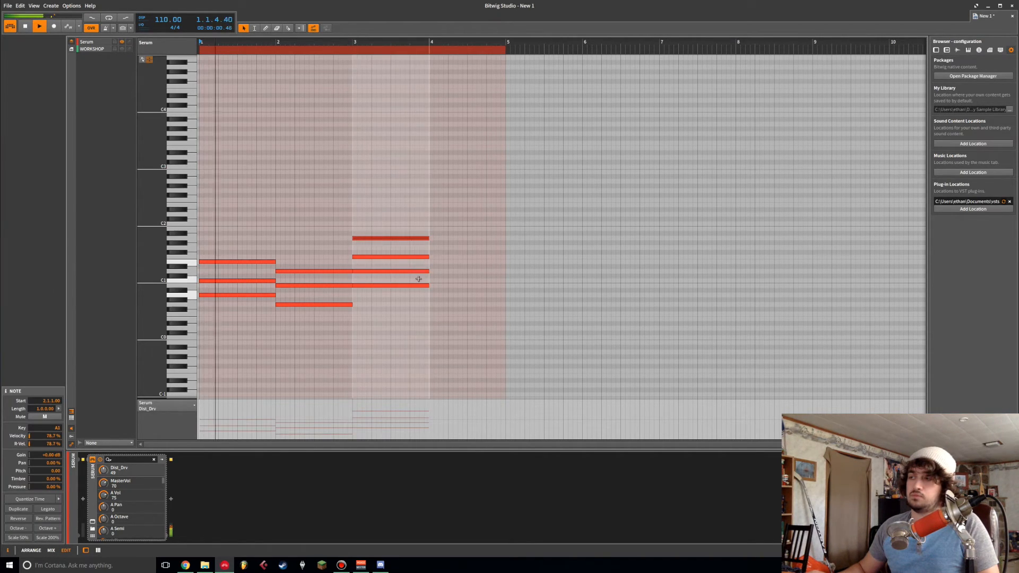
# - Remove the A1 note from bar 3 and build a one-bar D1, F1 and A1 chord in bar 4
pyautogui.doubleClick(455, 274)
pyautogui.moveTo(455, 273); pyautogui.dragTo(455, 274)
pyautogui.click(454, 272)
pyautogui.click(448, 275)
pyautogui.press('space')
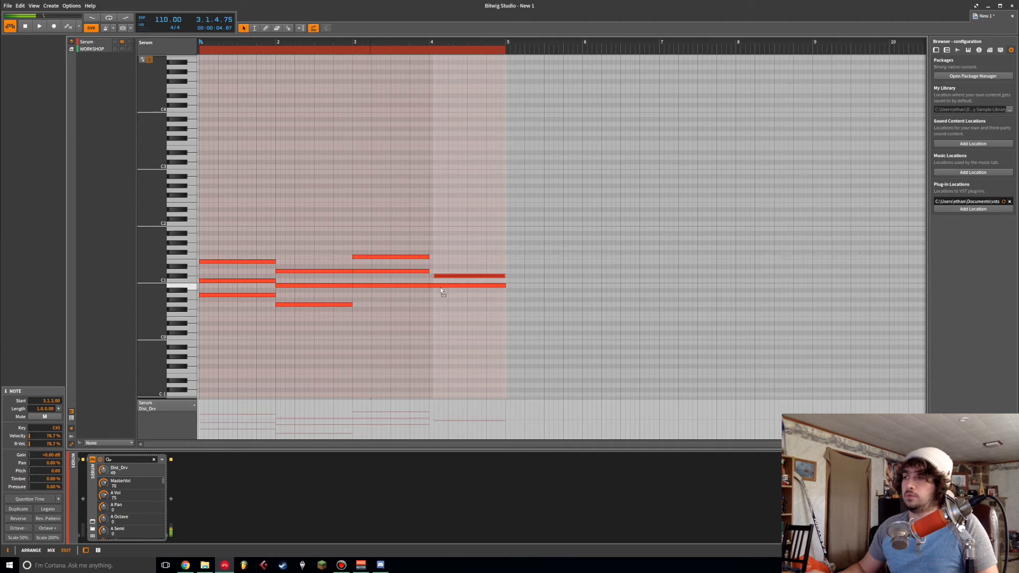
pyautogui.moveTo(439, 276); pyautogui.dragTo(436, 271)
pyautogui.doubleClick(433, 258)
pyautogui.doubleClick(434, 242)
pyautogui.press('space')
# - Transpose all the notes in the clip up one octave and play back the result
pyautogui.hotkey('ctrl', 'a')
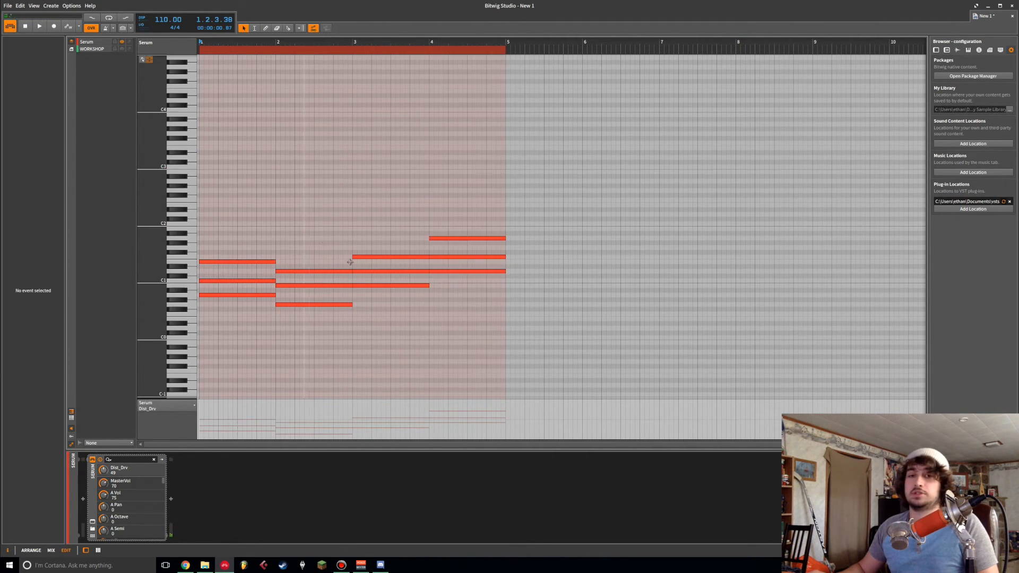
pyautogui.hotkey('shift', 'Up')
pyautogui.press('space')
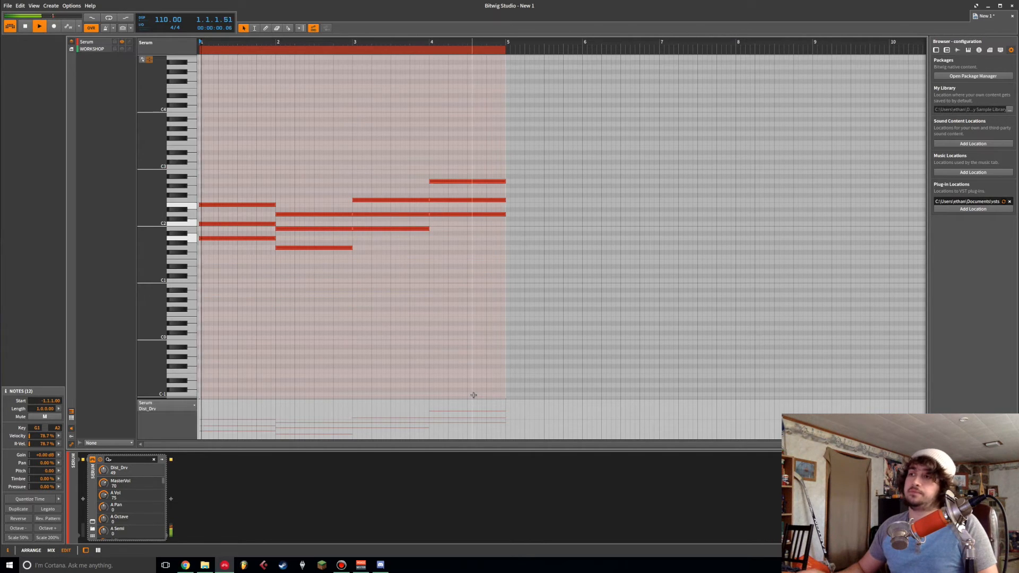
pyautogui.click(317, 342)
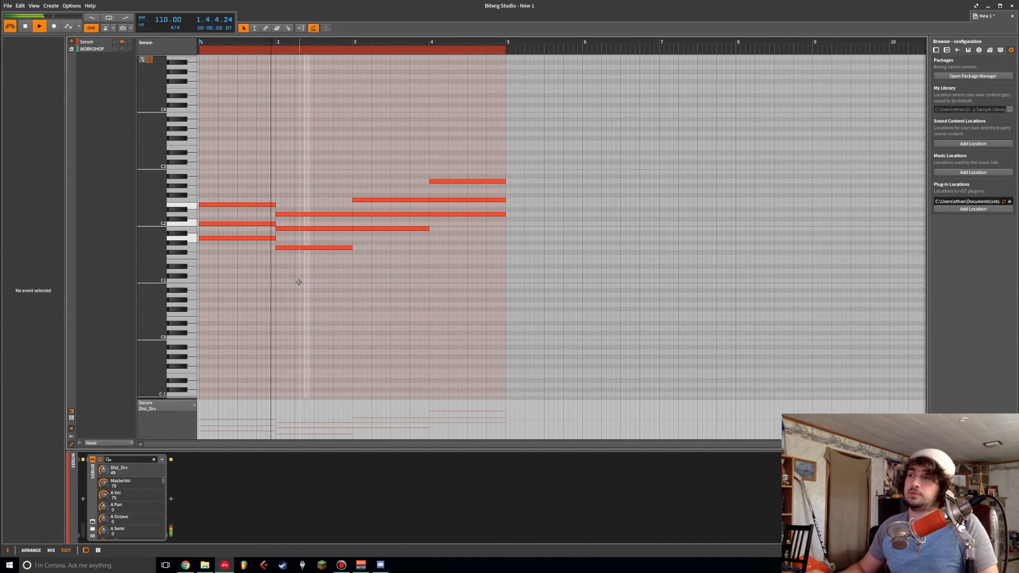
pyautogui.press('space')
# - Copy the lowest note of each chord one octave down, to A0, G0, B0 and D1
pyautogui.moveTo(292, 259); pyautogui.dragTo(261, 235)
pyautogui.click(269, 256)
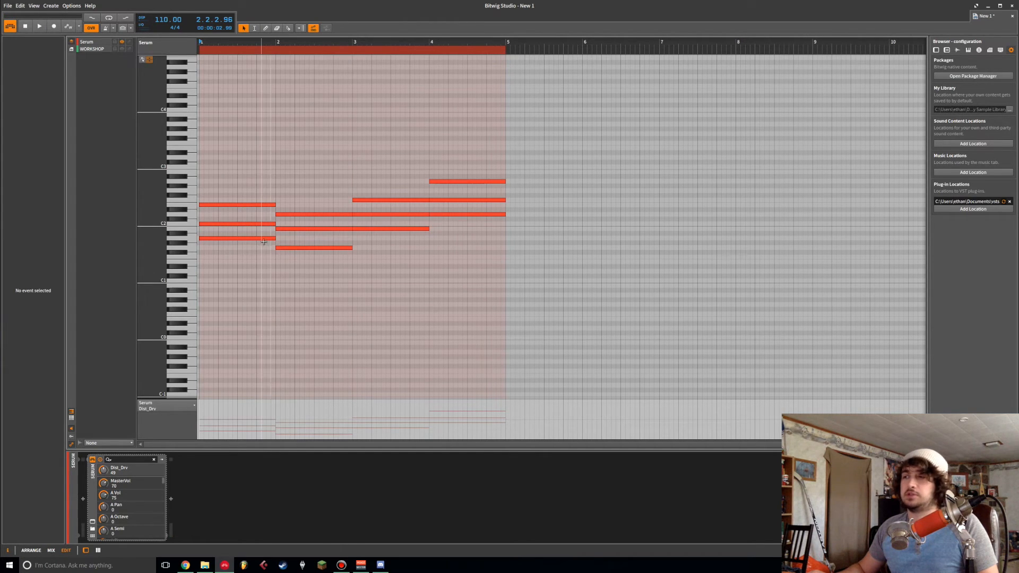
pyautogui.click(264, 239)
pyautogui.keyDown('shift'); pyautogui.click(291, 248); pyautogui.keyUp('shift')
pyautogui.keyDown('shift'); pyautogui.click(382, 229); pyautogui.keyUp('shift')
pyautogui.keyDown('shift'); pyautogui.click(444, 215); pyautogui.keyUp('shift')
pyautogui.moveTo(213, 240); pyautogui.dragTo(211, 295)
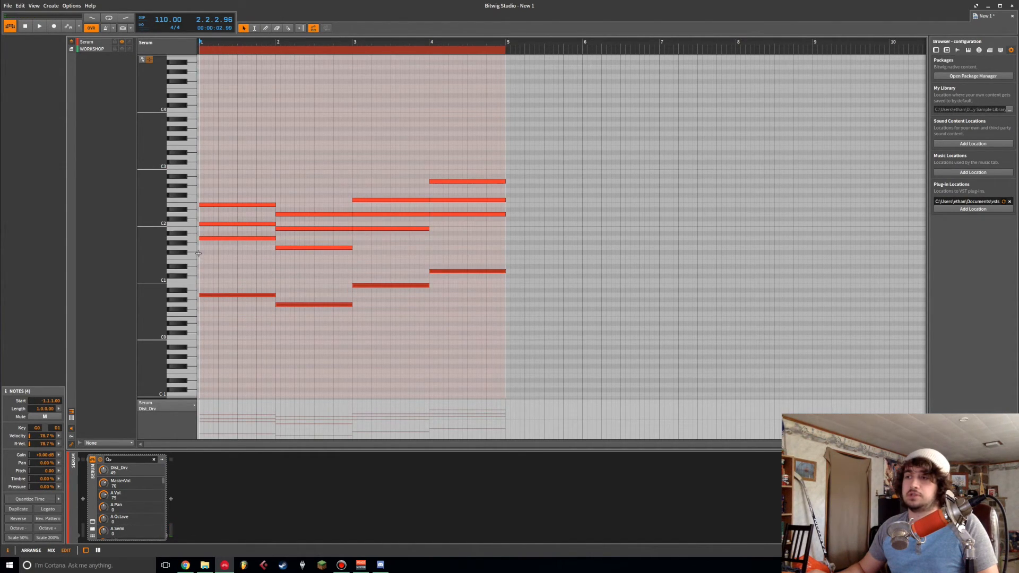
# - Play back the chords with the added bass notes, and replay them from bar 3
pyautogui.click(272, 260)
pyautogui.press('space')
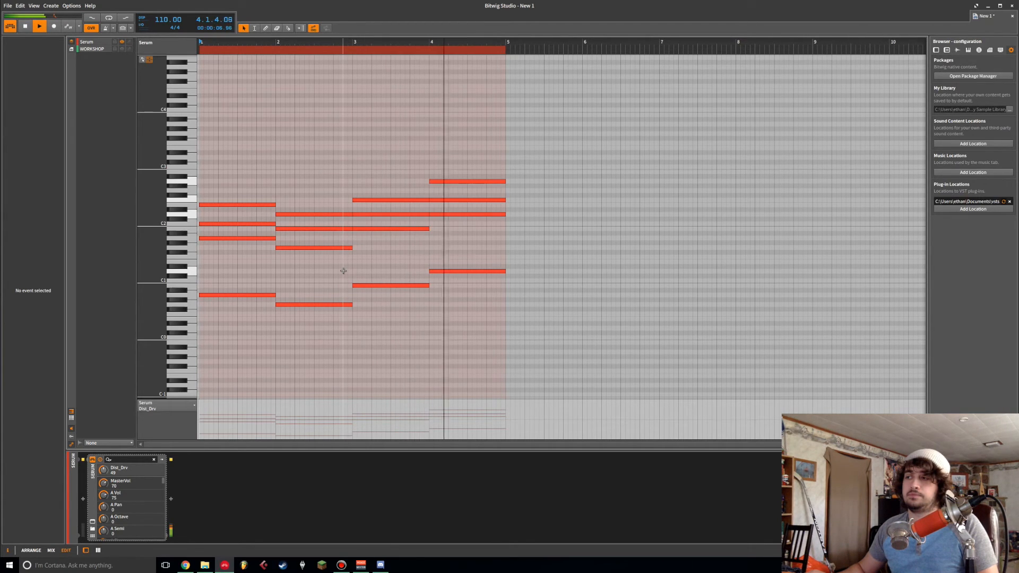
pyautogui.press('space')
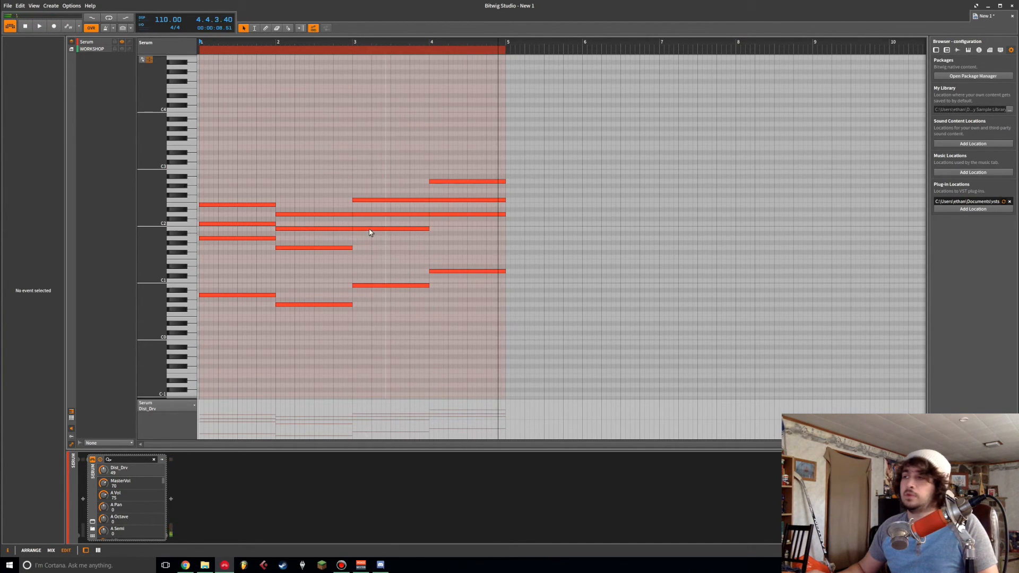
pyautogui.click(371, 229)
pyautogui.click(374, 217)
pyautogui.press('space')
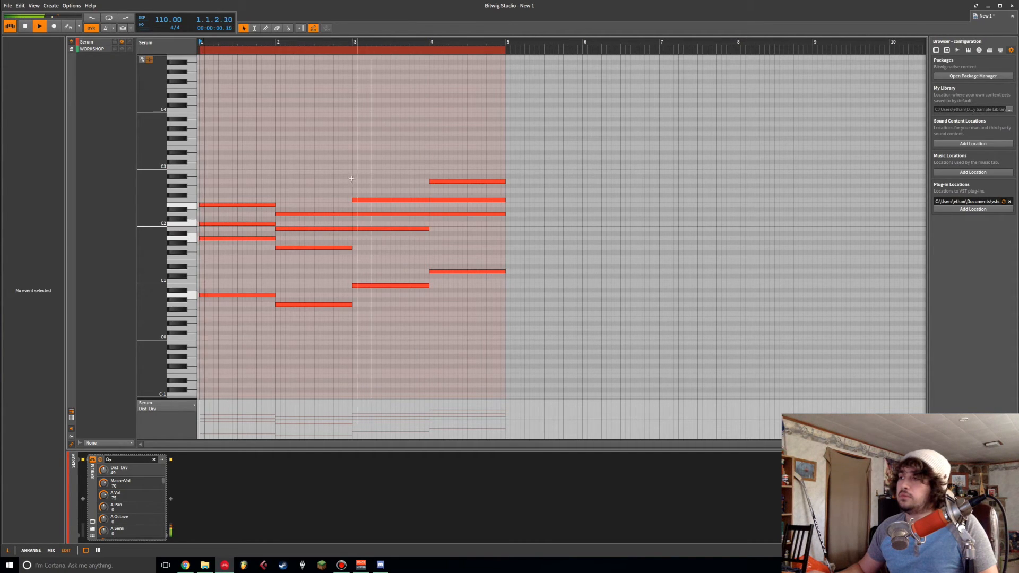
pyautogui.press('space')
pyautogui.click(355, 41)
pyautogui.press('space')
# - Change the bar 3 chord to C1, C2, E2 and G2, and play it back
pyautogui.moveTo(380, 203)
pyautogui.mouseDown()
pyautogui.moveTo(379, 192)
pyautogui.moveTo(369, 202)
pyautogui.mouseUp()
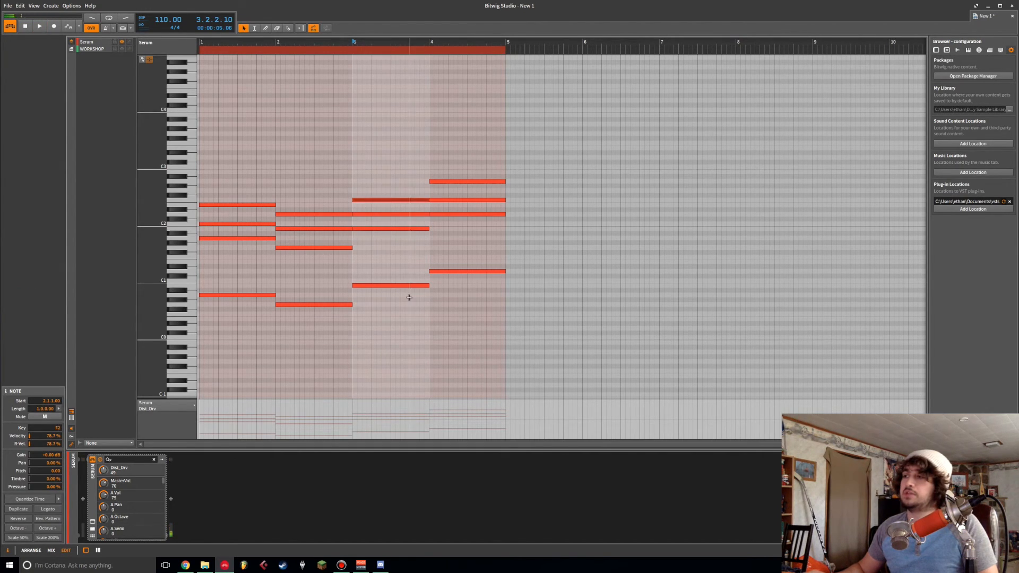
pyautogui.click(409, 298)
pyautogui.moveTo(381, 295); pyautogui.dragTo(399, 194)
pyautogui.press('Up')
pyautogui.click(403, 248)
pyautogui.click(398, 235)
pyautogui.press('space')
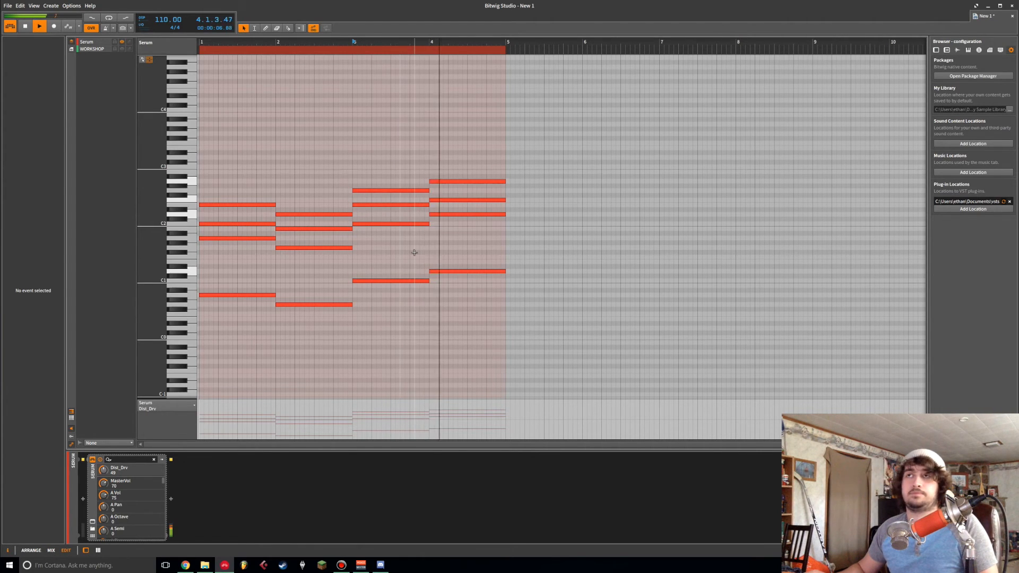
pyautogui.press('space')
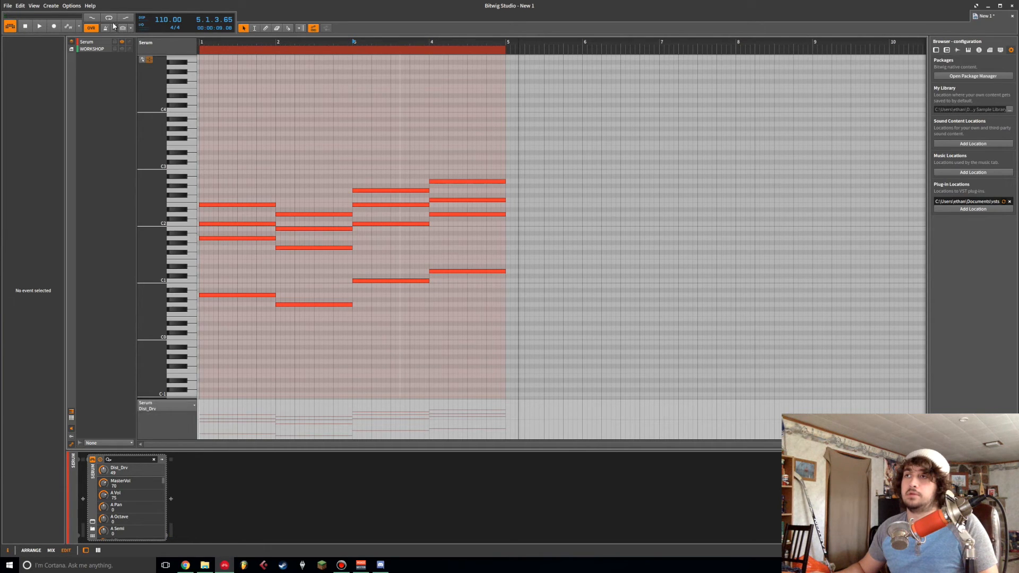
# - In the arranger, turn on looping with a four-bar region starting at 1.1.1.00, play it and open the Serum clip
pyautogui.hotkey('alt', '1')
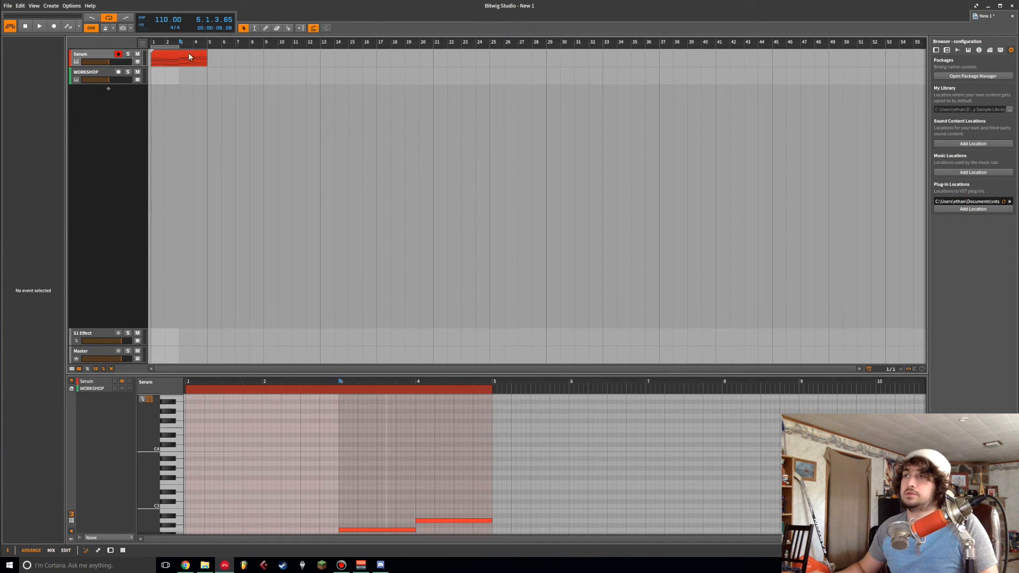
pyautogui.moveTo(177, 46); pyautogui.dragTo(206, 48)
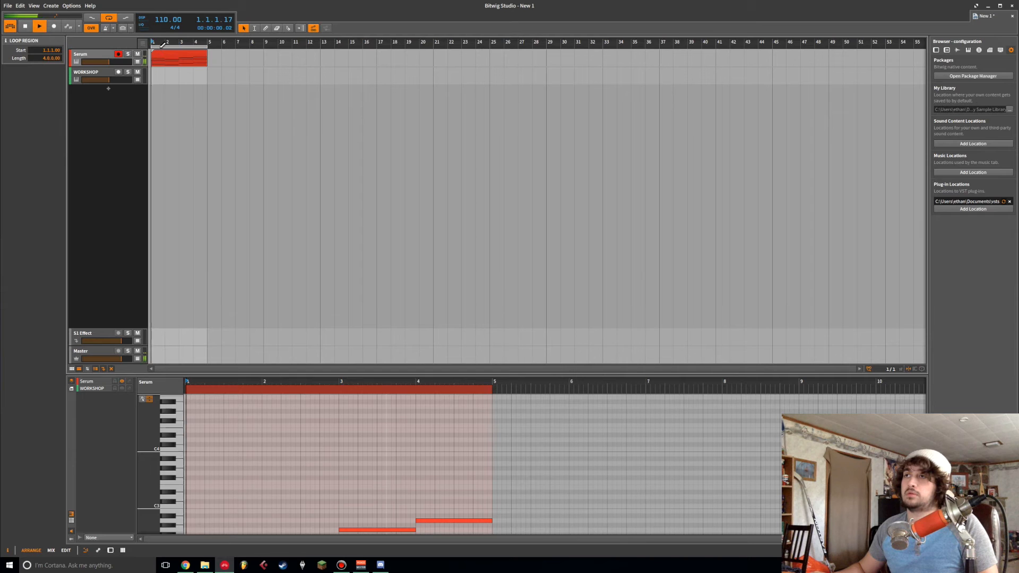
pyautogui.doubleClick(163, 56)
pyautogui.doubleClick(163, 58)
pyautogui.press('space')
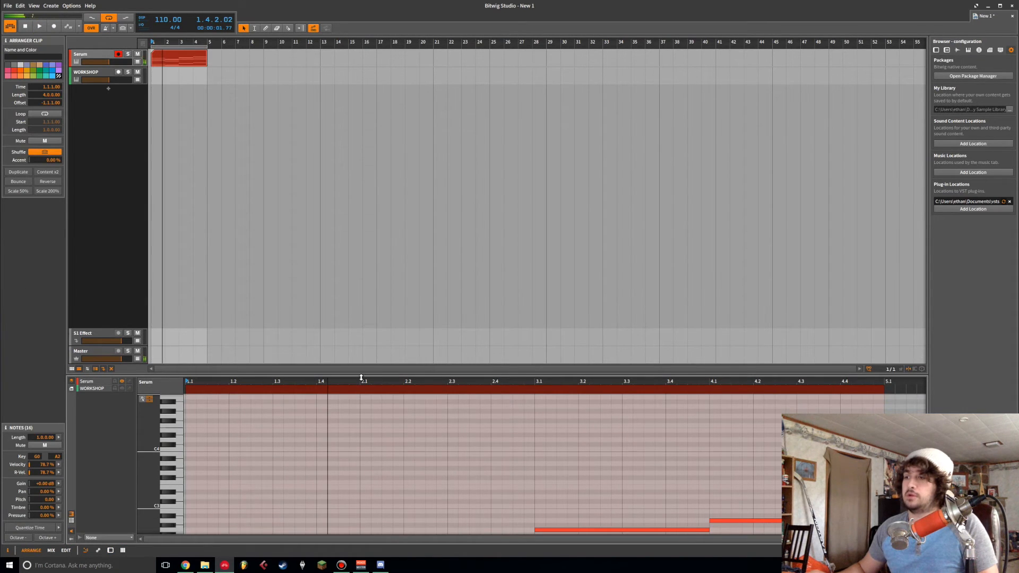
# - In the full-size note editor, transpose the middle note of all four chords up one octave and clear the selection
pyautogui.hotkey('alt', '3')
pyautogui.scroll(-5, 332, 274)
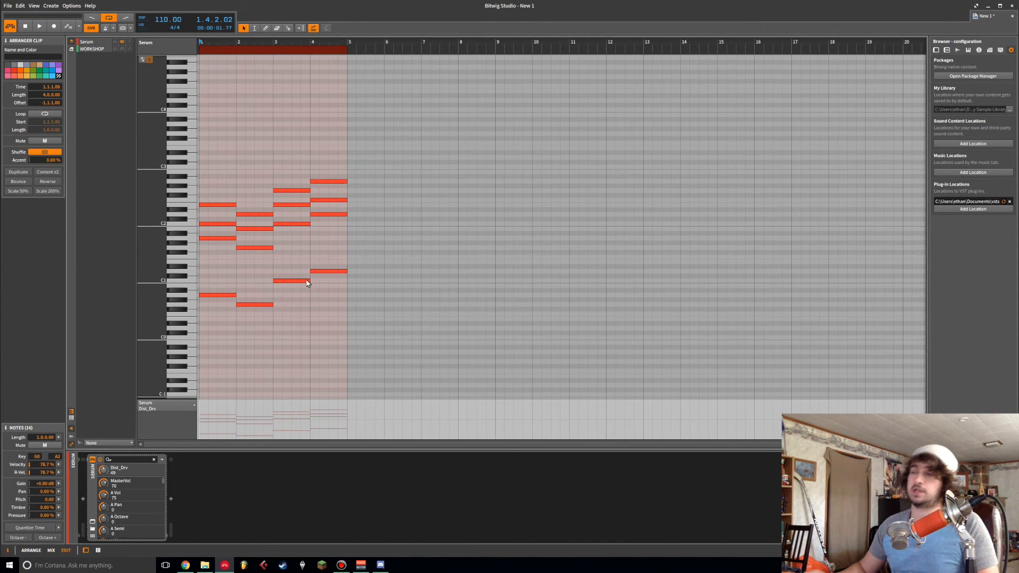
pyautogui.scroll(1, 307, 283)
pyautogui.scroll(5, 321, 280)
pyautogui.scroll(-1, 444, 256)
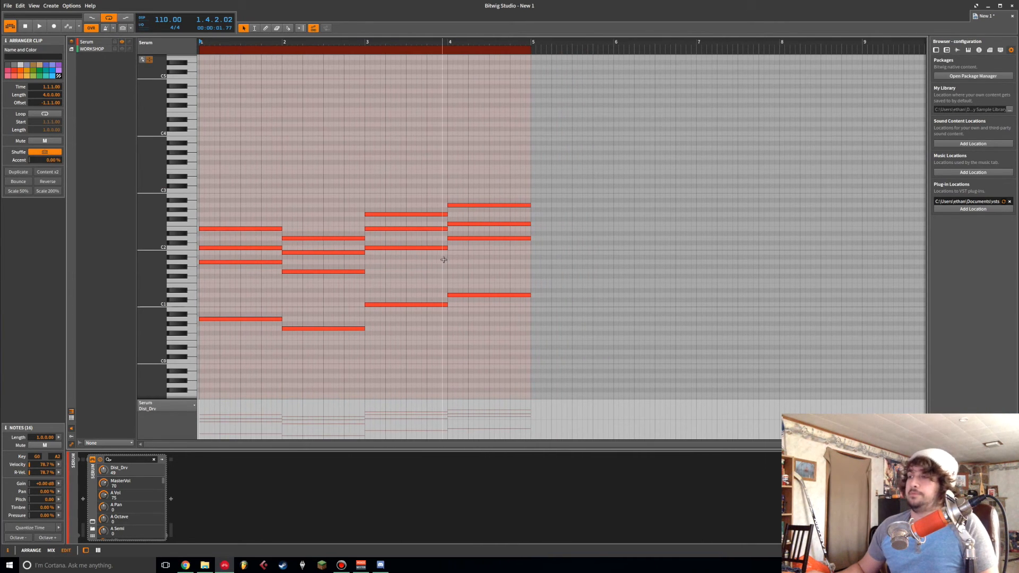
pyautogui.click(259, 247)
pyautogui.keyDown('shift'); pyautogui.click(317, 252); pyautogui.keyUp('shift')
pyautogui.keyDown('shift'); pyautogui.click(400, 228); pyautogui.keyUp('shift')
pyautogui.keyDown('shift'); pyautogui.click(487, 223); pyautogui.keyUp('shift')
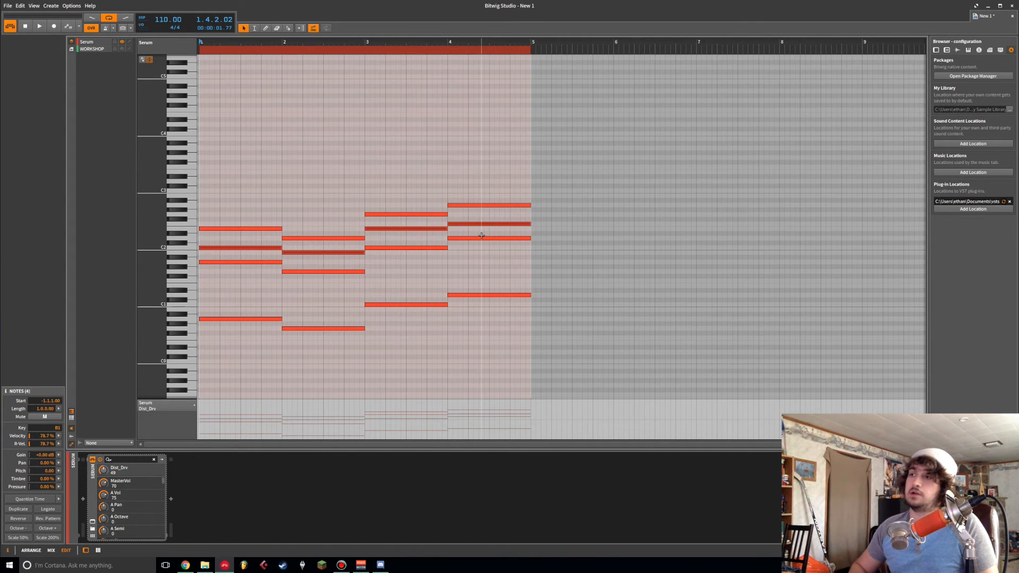
pyautogui.hotkey('shift', 'Up')
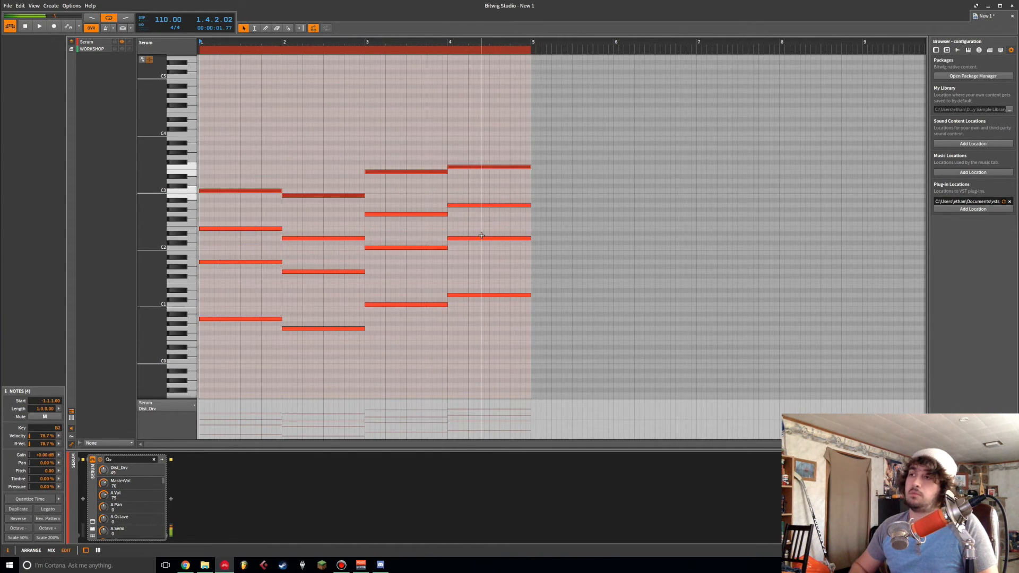
pyautogui.click(327, 158)
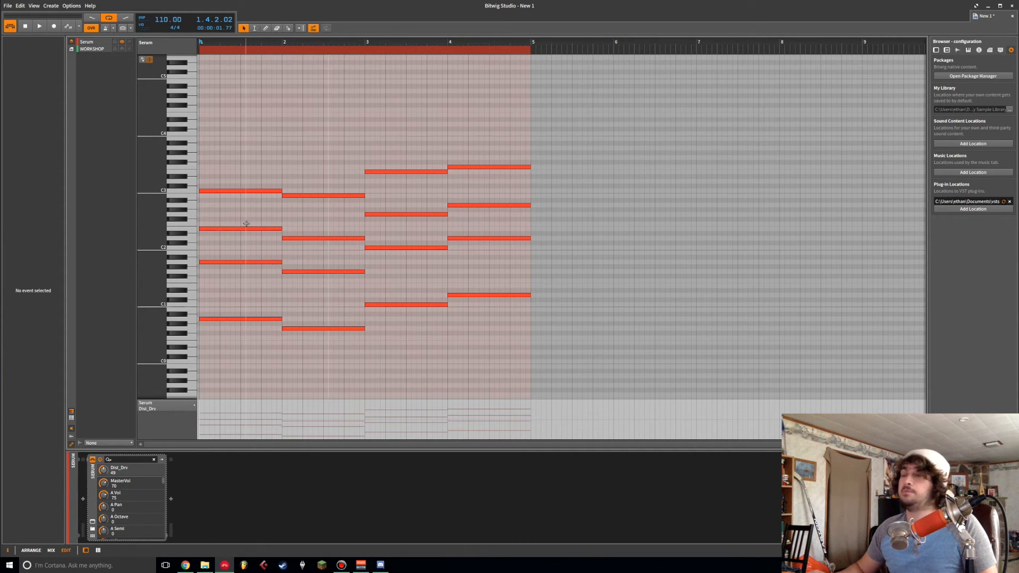
# - Duplicate the second-highest note of all four chords one octave up and play the progression
pyautogui.moveTo(234, 224); pyautogui.dragTo(310, 246)
pyautogui.moveTo(416, 201); pyautogui.dragTo(464, 232)
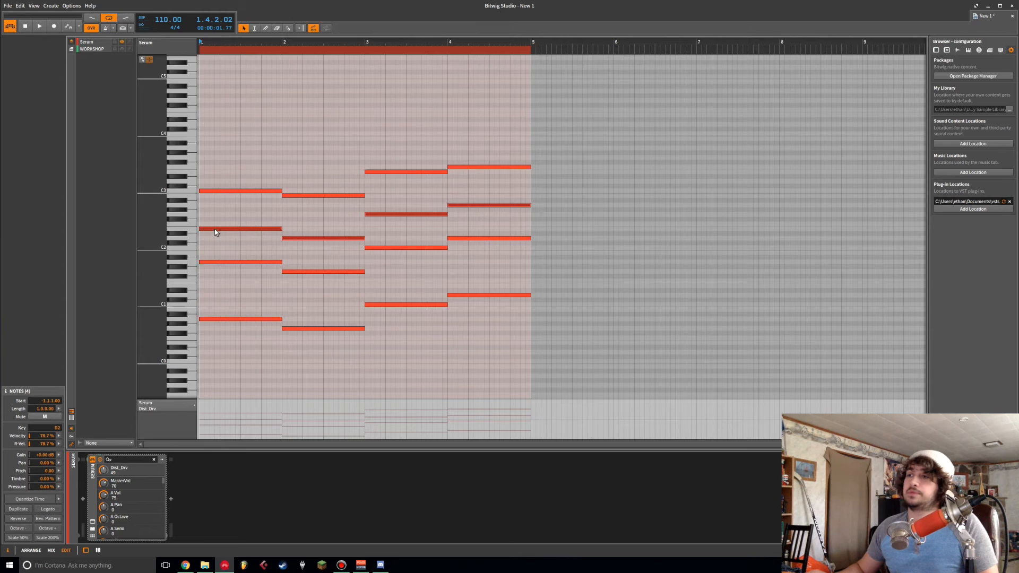
pyautogui.moveTo(215, 223); pyautogui.dragTo(218, 176)
pyautogui.click(234, 160)
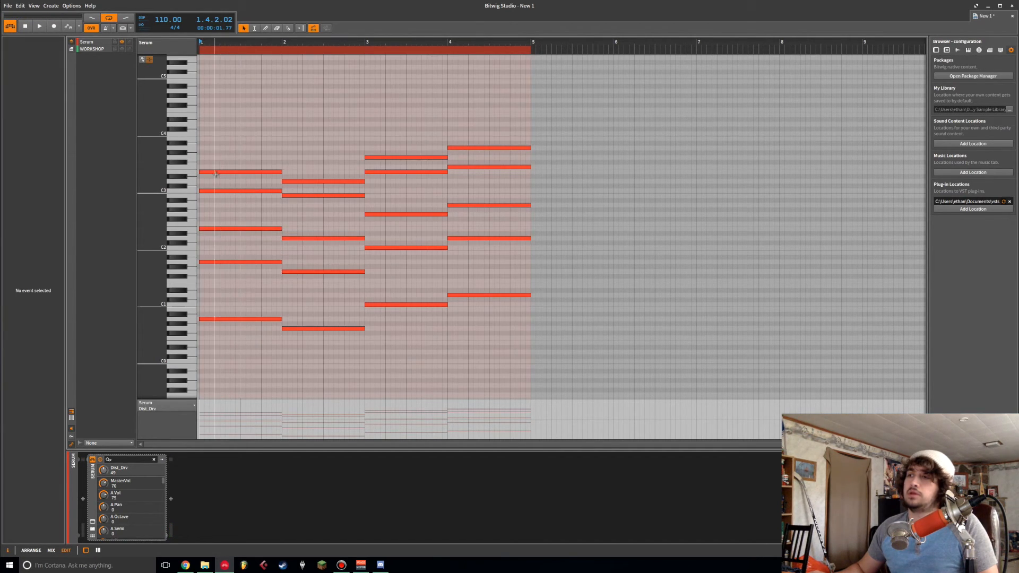
pyautogui.press('space')
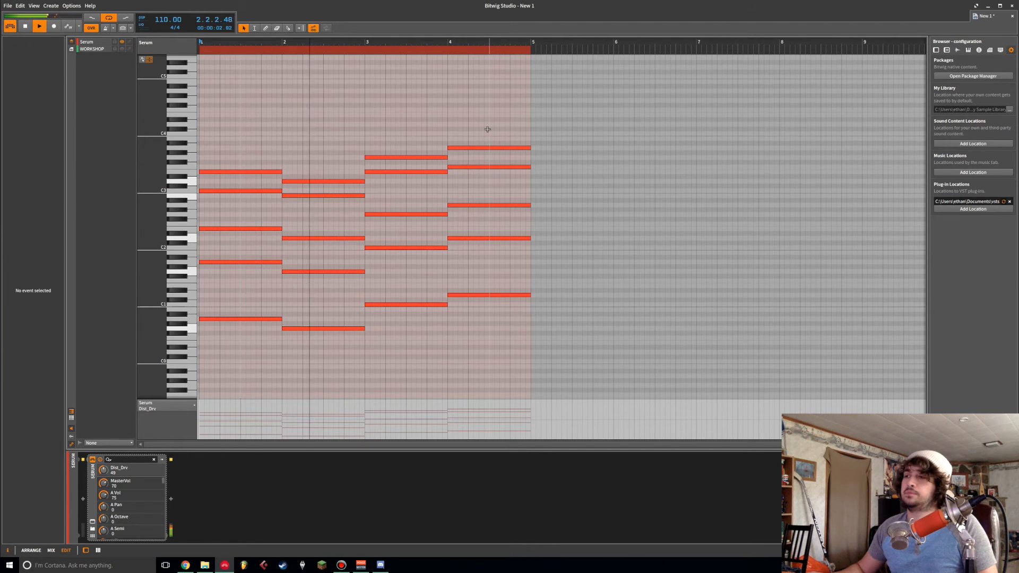
pyautogui.press('space')
# - Delete the entire bar 4 chord and enter a triad of one-bar notes on F0, A0 and C1 in its place
pyautogui.moveTo(486, 130); pyautogui.dragTo(484, 338)
pyautogui.moveTo(482, 190); pyautogui.dragTo(482, 159)
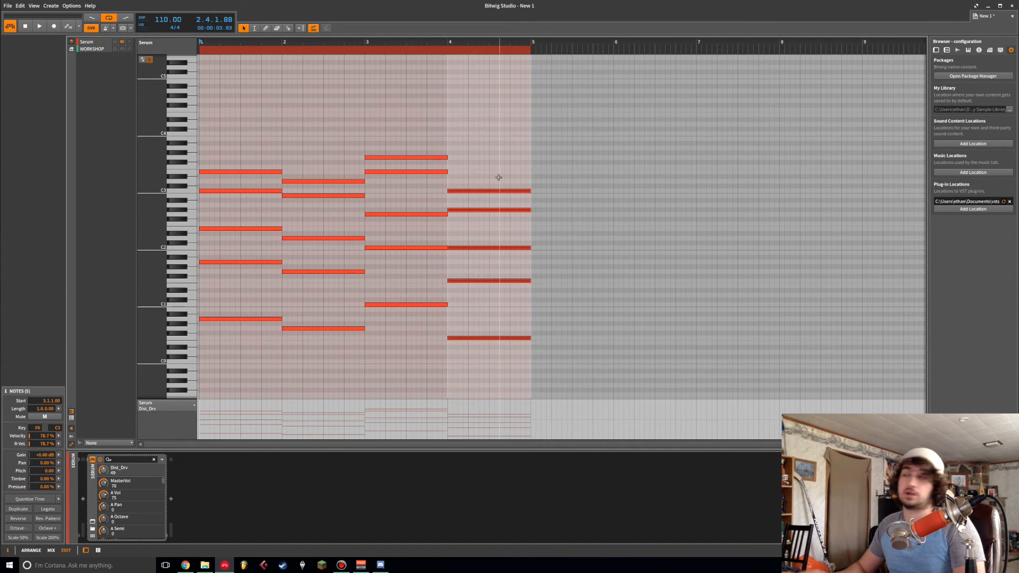
pyautogui.press('Delete')
pyautogui.click(349, 329)
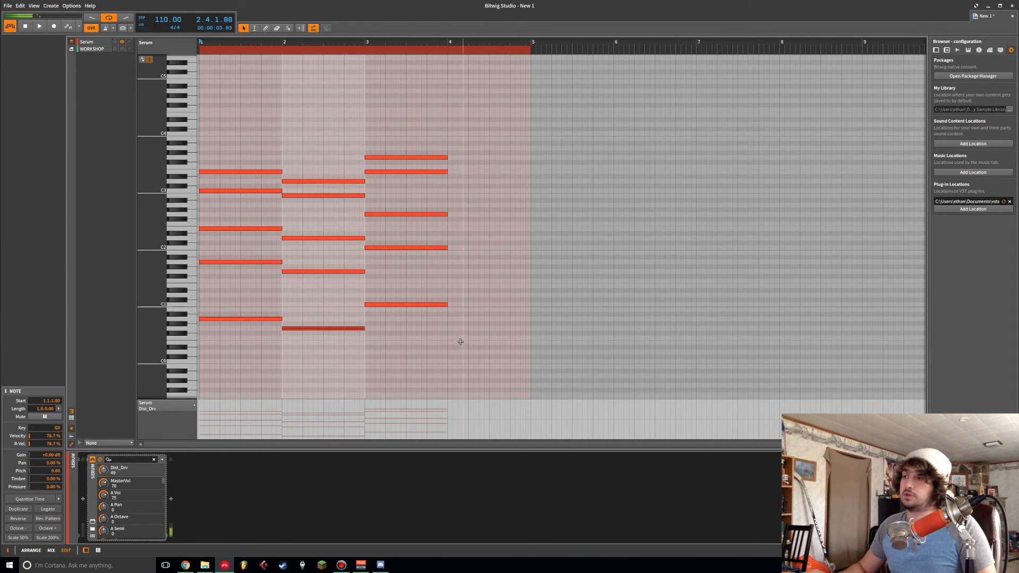
pyautogui.doubleClick(450, 337)
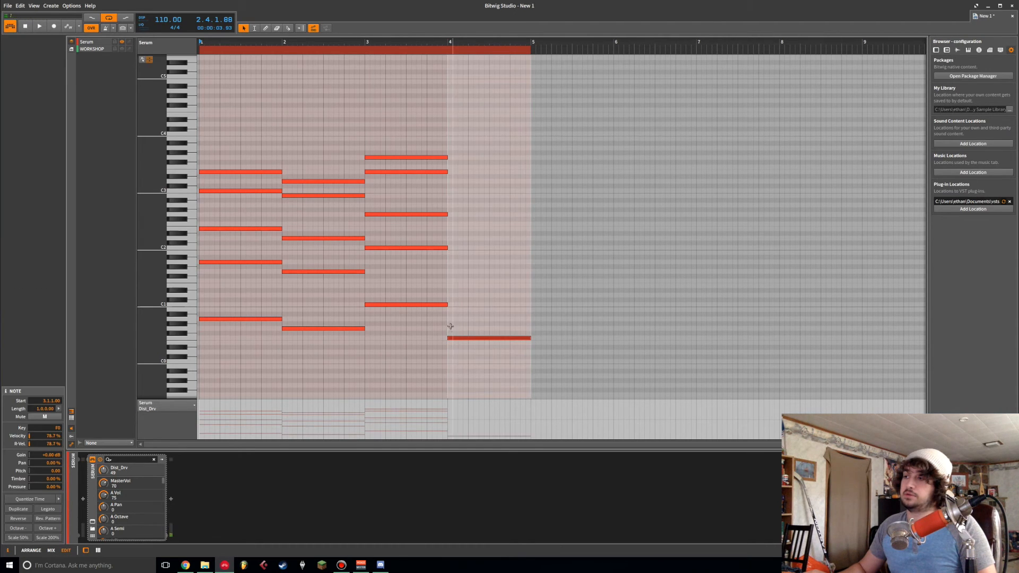
pyautogui.doubleClick(449, 319)
pyautogui.doubleClick(454, 305)
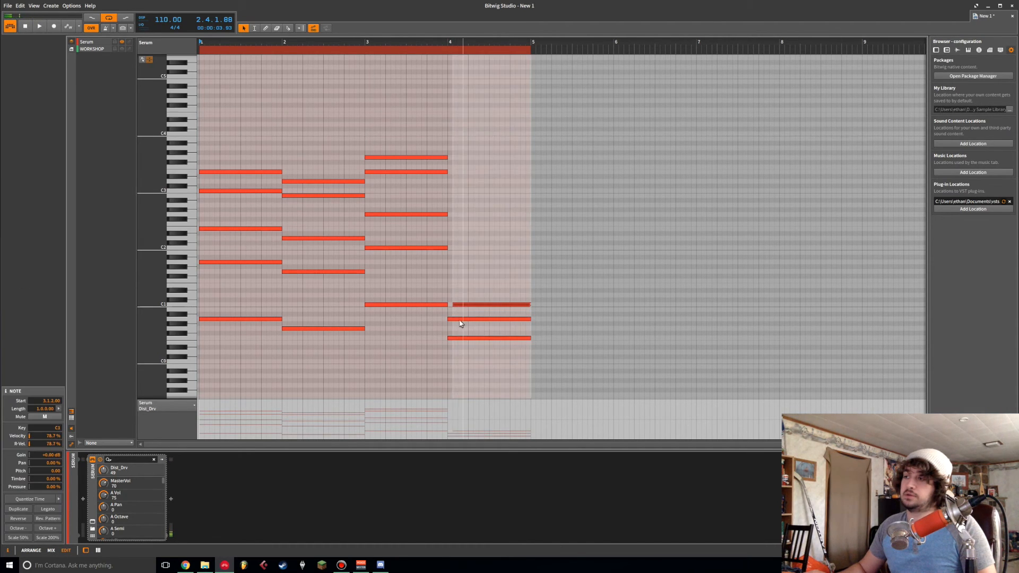
# - Revoice the bar 4 triad as F0, F1, C2, A2 and C3, play it back and clear the selection
pyautogui.moveTo(458, 305); pyautogui.dragTo(461, 283)
pyautogui.moveTo(471, 326); pyautogui.dragTo(496, 305)
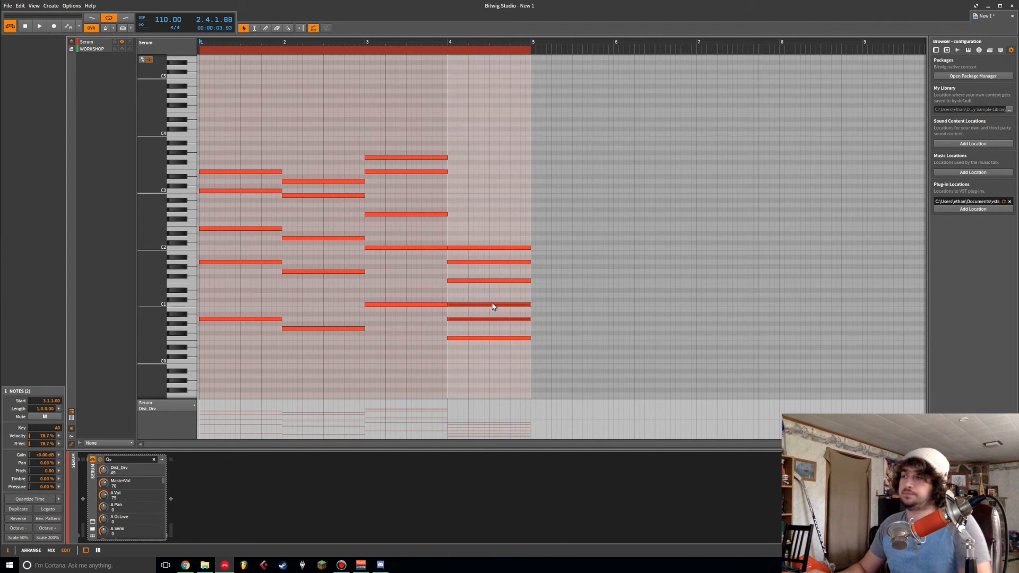
pyautogui.press('Delete')
pyautogui.click(479, 290)
pyautogui.moveTo(482, 263); pyautogui.dragTo(469, 208)
pyautogui.doubleClick(450, 191)
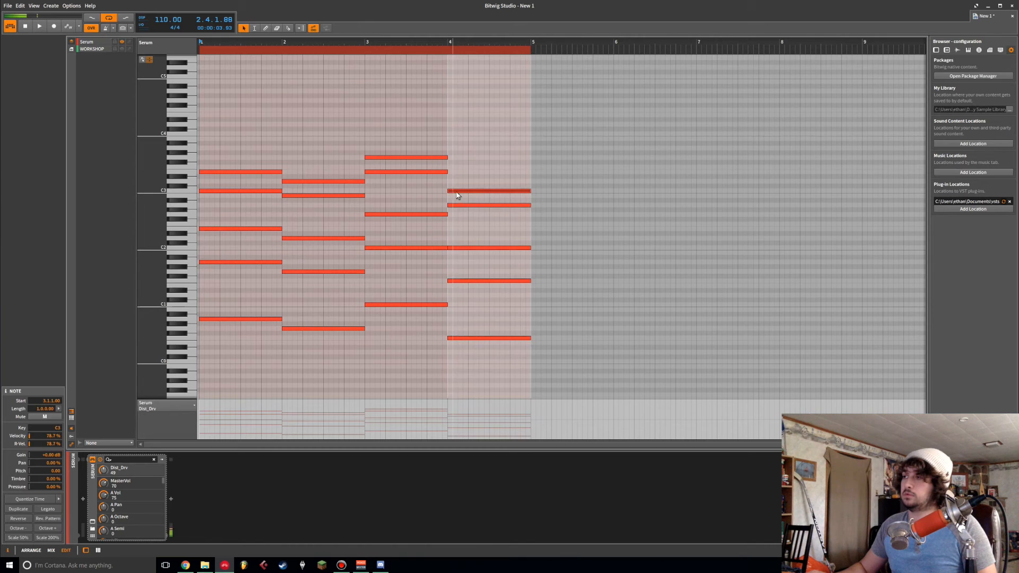
pyautogui.press('space')
pyautogui.click(582, 317)
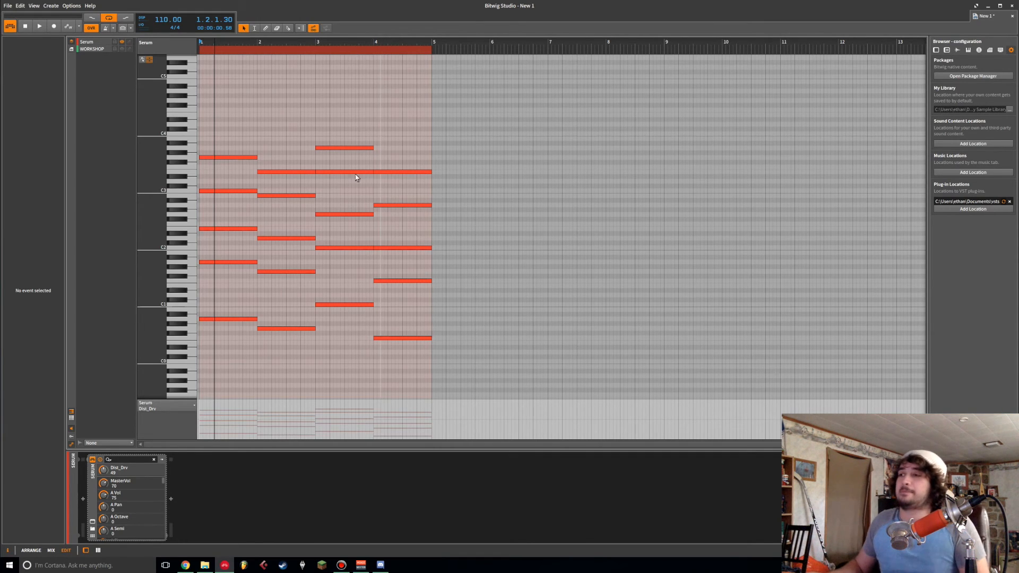
# - Delete the highest note of each of the four chords and play back the progression
pyautogui.moveTo(412, 126); pyautogui.dragTo(382, 185)
pyautogui.keyDown('shift'); pyautogui.click(285, 170); pyautogui.keyUp('shift')
pyautogui.keyDown('shift'); pyautogui.click(239, 157); pyautogui.keyUp('shift')
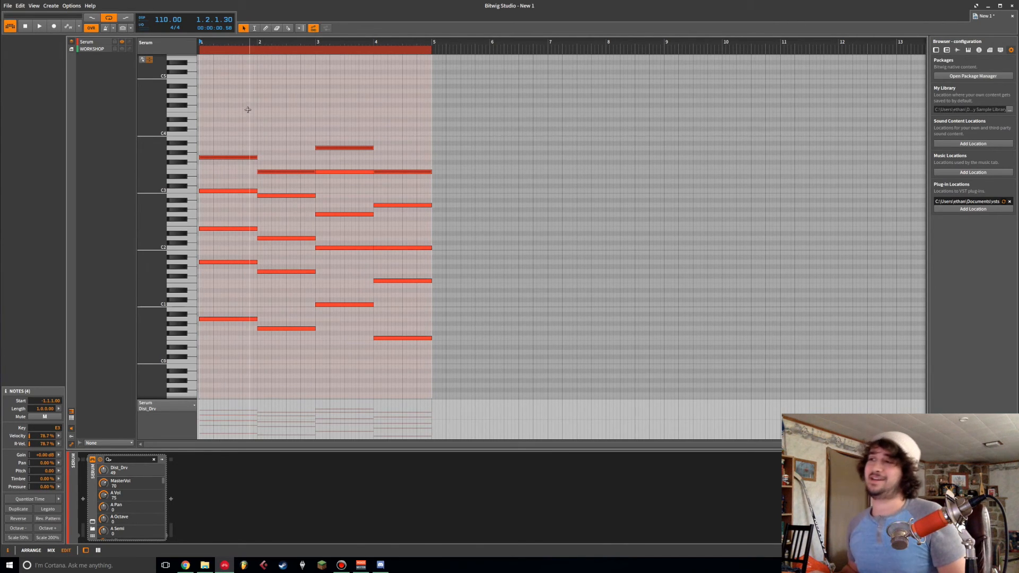
pyautogui.press('Delete')
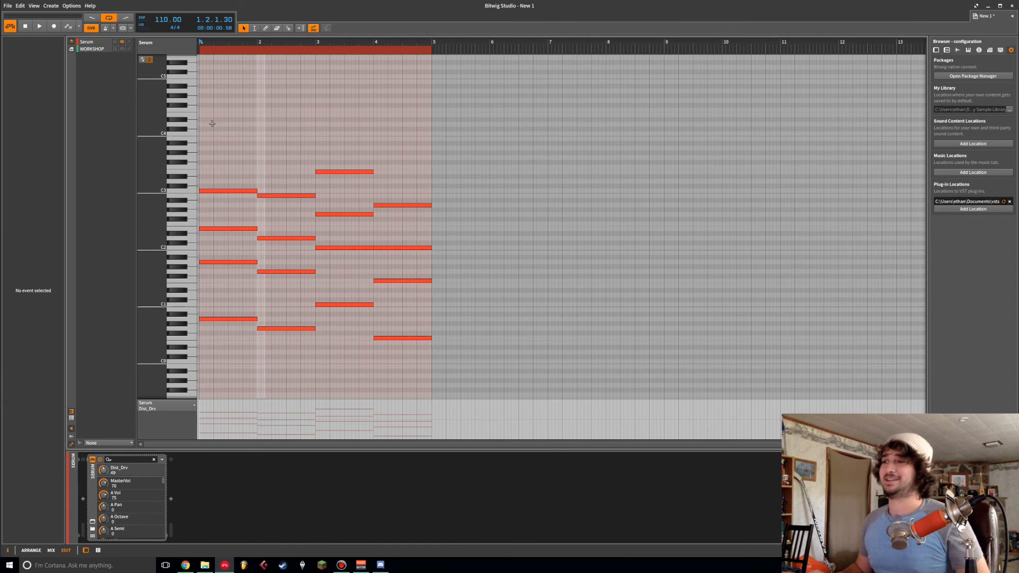
pyautogui.press('space')
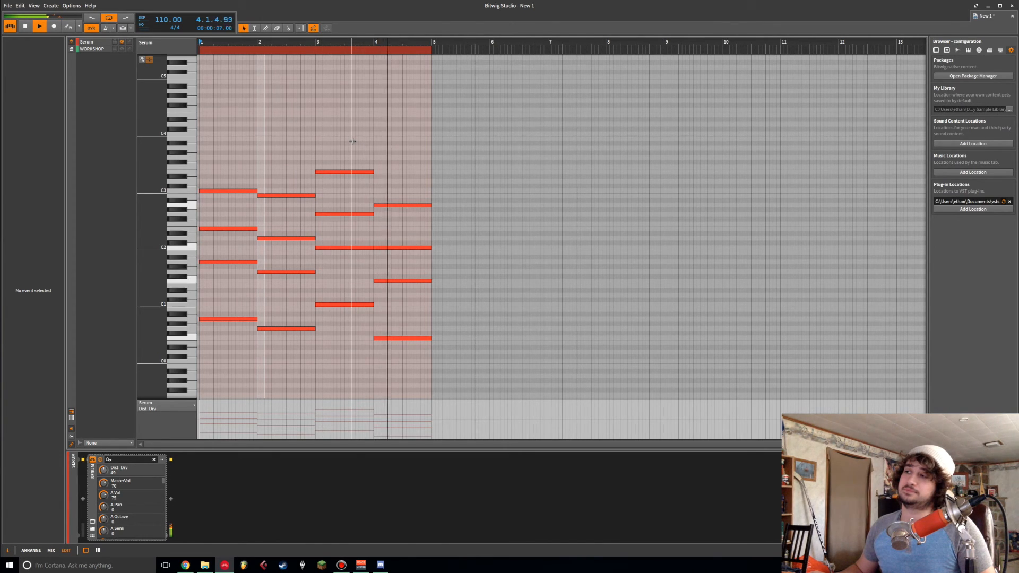
pyautogui.press('space')
pyautogui.click(215, 191)
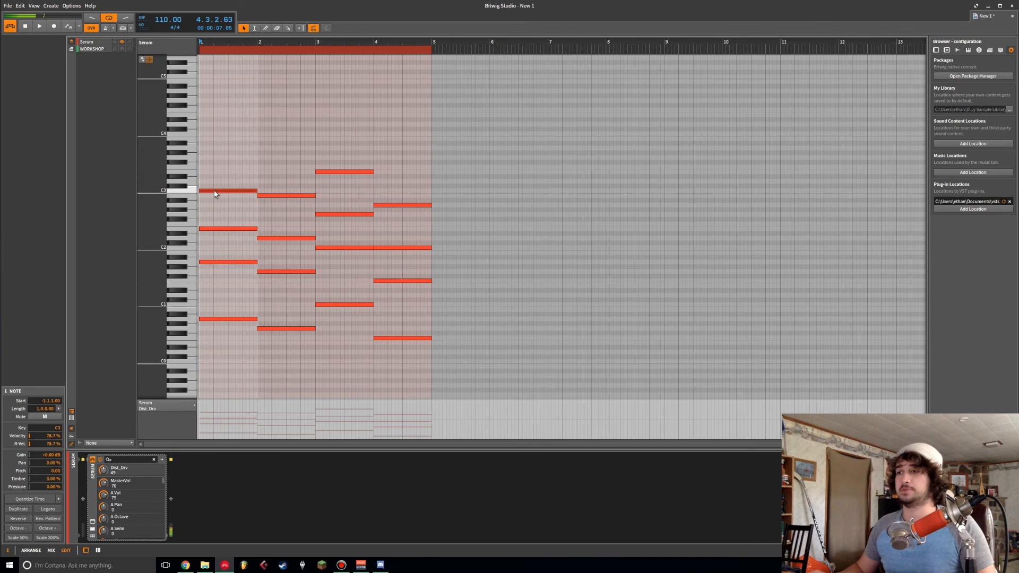
pyautogui.moveTo(221, 218); pyautogui.dragTo(276, 248)
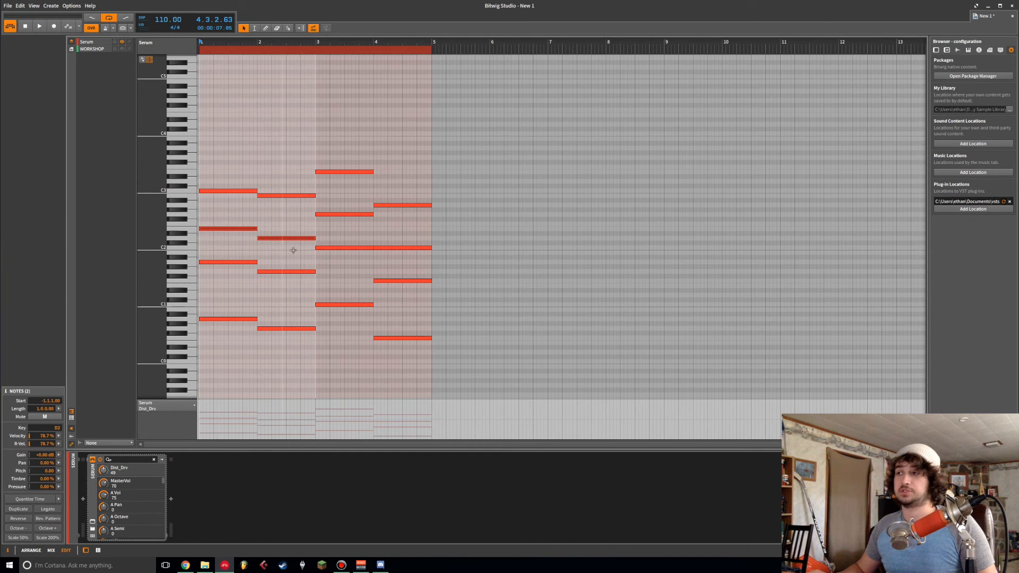
pyautogui.keyDown('shift'); pyautogui.click(350, 247); pyautogui.keyUp('shift')
pyautogui.keyDown('shift'); pyautogui.click(402, 206); pyautogui.keyUp('shift')
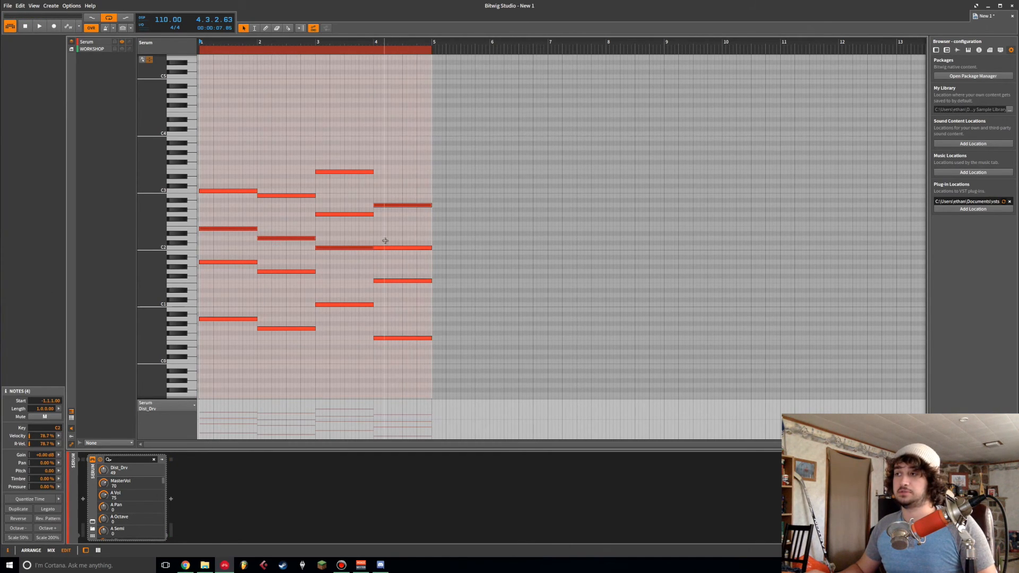
pyautogui.click(357, 238)
pyautogui.moveTo(227, 183); pyautogui.dragTo(280, 207)
pyautogui.click(257, 211)
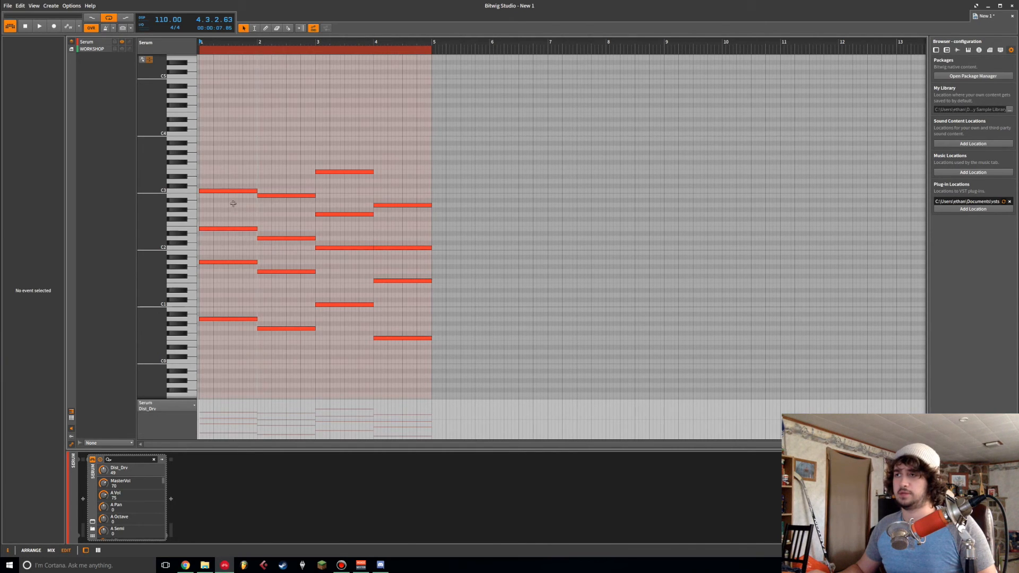
pyautogui.moveTo(220, 181); pyautogui.dragTo(269, 217)
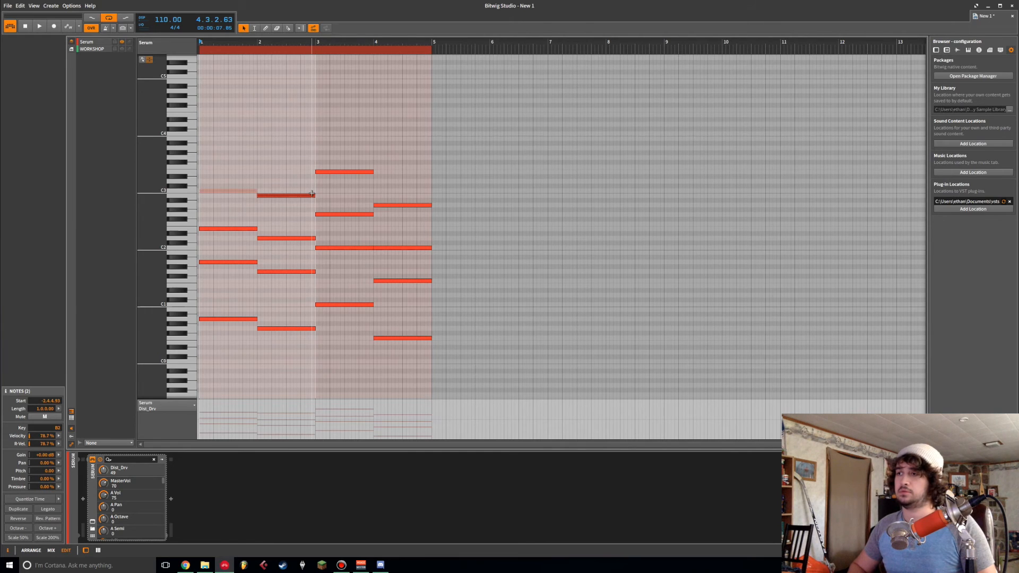
pyautogui.hotkey('shift', 'Down')
pyautogui.hotkey('shift', 'Up')
pyautogui.click(311, 223)
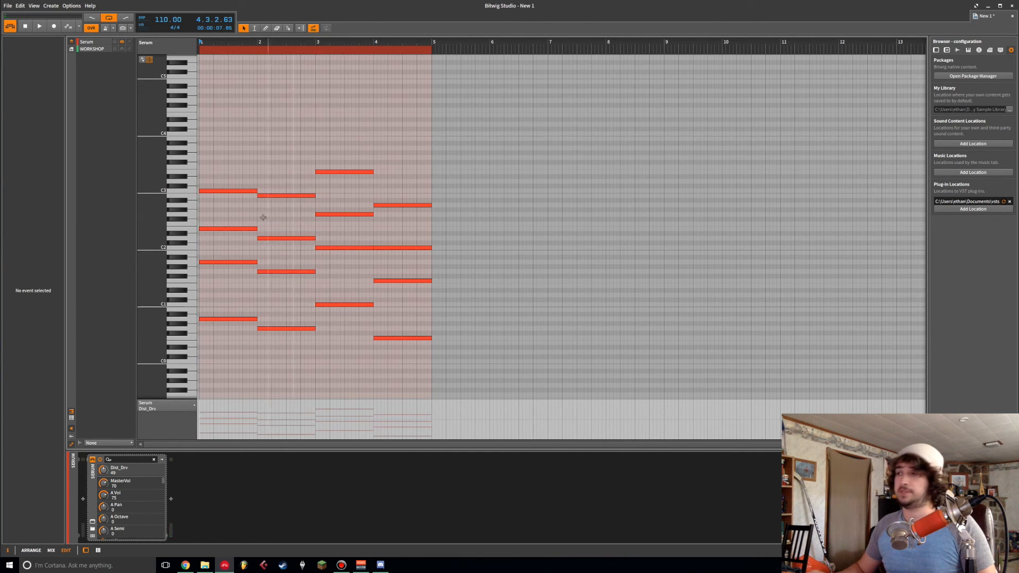
# - Duplicate the E2, D2, G2 and A2 notes in bars 1 to 4 one octave higher and clear the selection
pyautogui.moveTo(265, 217); pyautogui.dragTo(231, 243)
pyautogui.moveTo(338, 209); pyautogui.dragTo(423, 223)
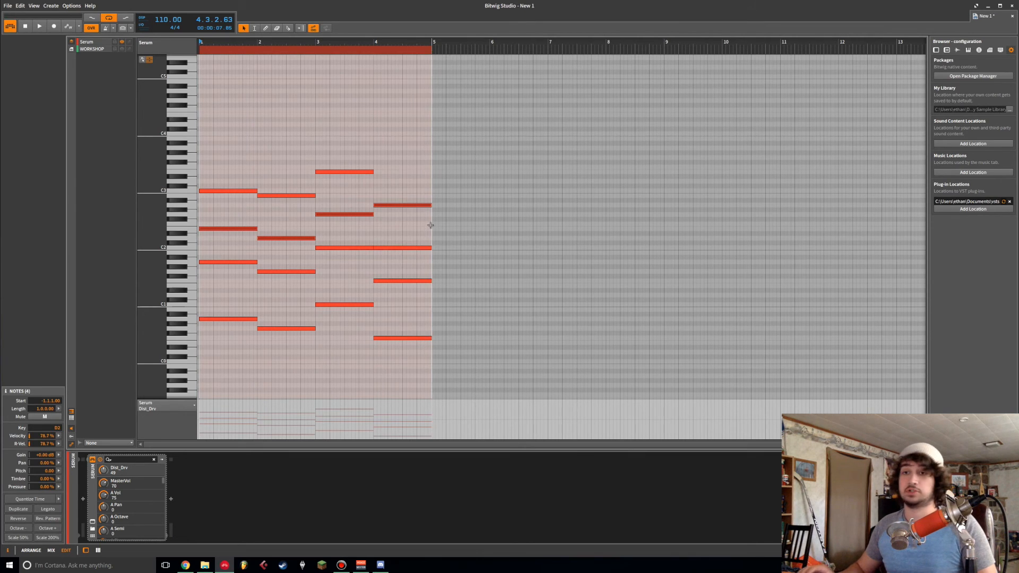
pyautogui.moveTo(205, 229); pyautogui.dragTo(200, 171)
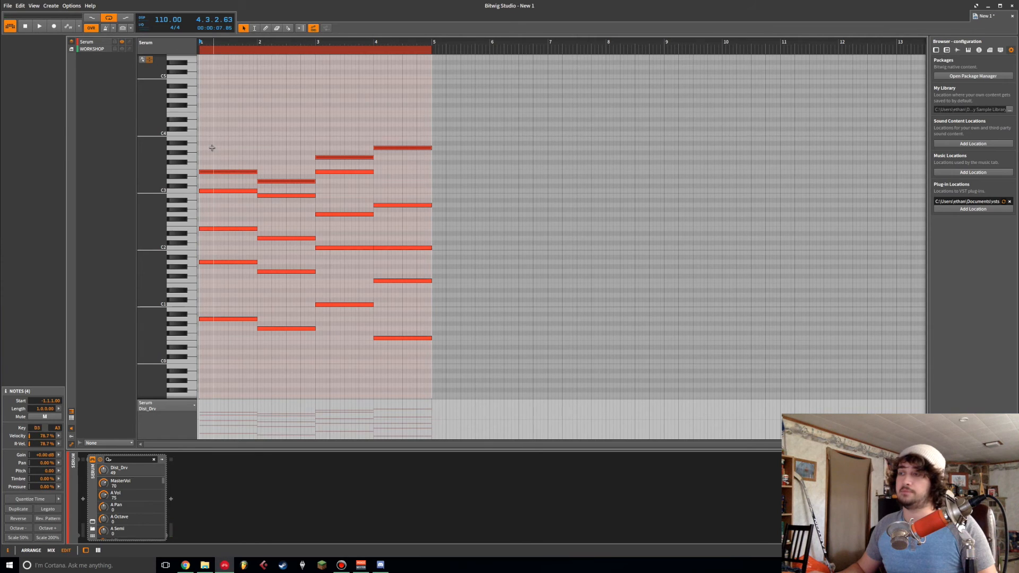
pyautogui.click(200, 147)
# - Audition the chords, moving the playback start through bars 2, 3 and 4
pyautogui.press('space')
pyautogui.click(259, 41)
pyautogui.click(316, 41)
pyautogui.press('space')
pyautogui.press('space')
pyautogui.click(375, 42)
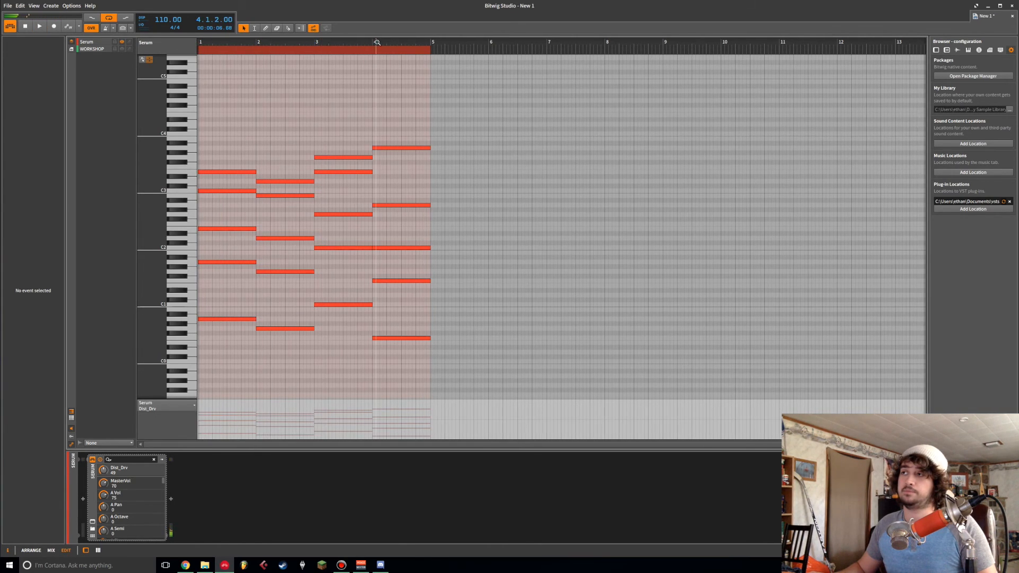
pyautogui.press('space')
pyautogui.press('space')
pyautogui.moveTo(373, 42); pyautogui.dragTo(372, 32)
# - Raise the top notes of bars 1, 2 and 3 to G3, F3 and A3, and play the progression from bar 1
pyautogui.click(228, 172)
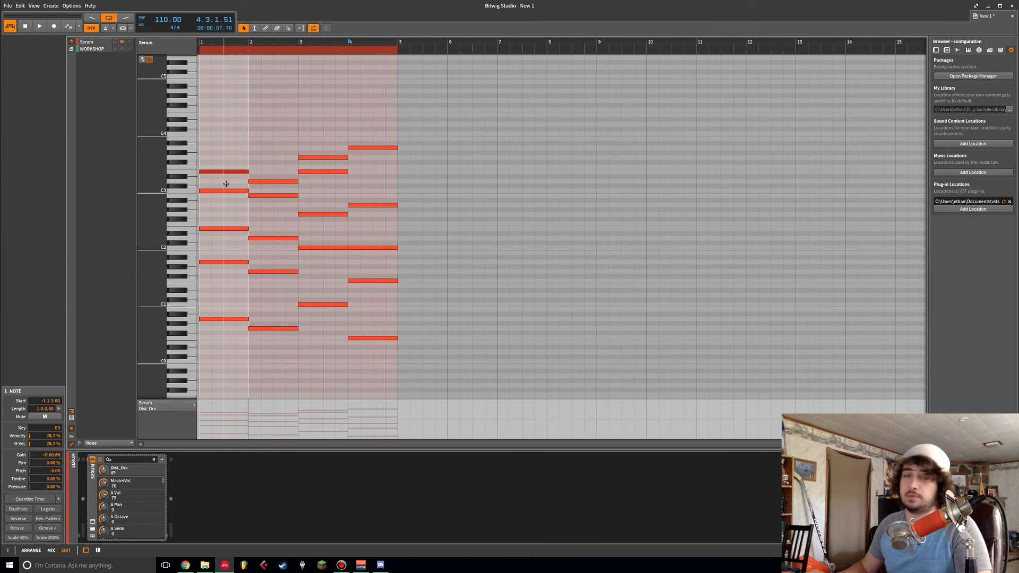
pyautogui.press('Up')
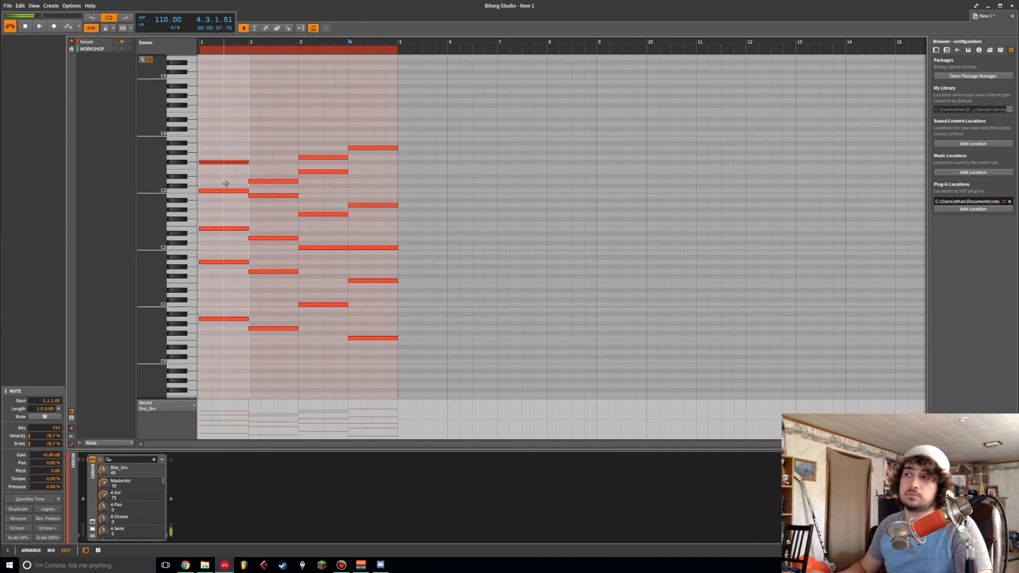
pyautogui.click(275, 182)
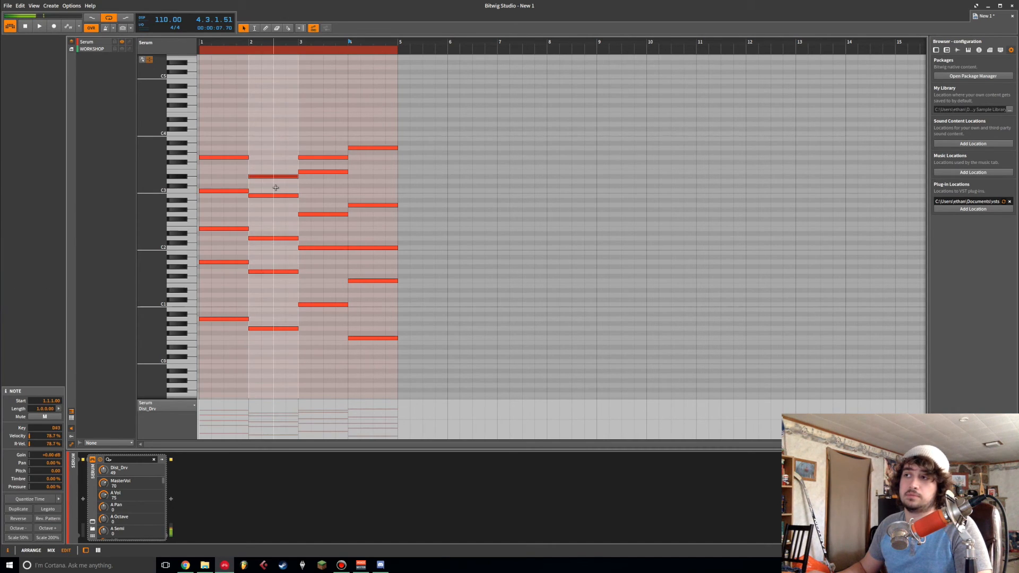
pyautogui.click(324, 158)
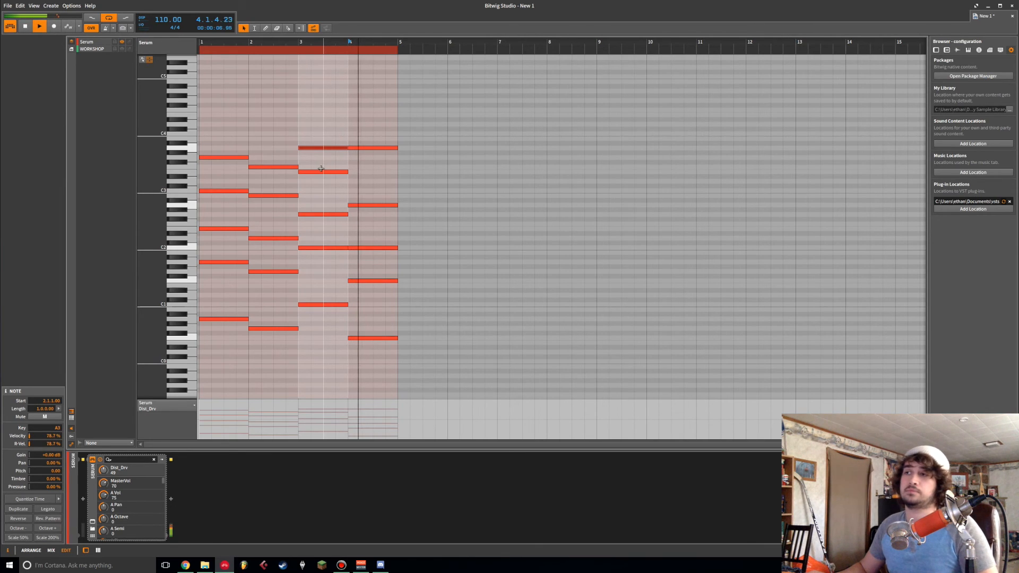
pyautogui.click(203, 134)
pyautogui.press('space')
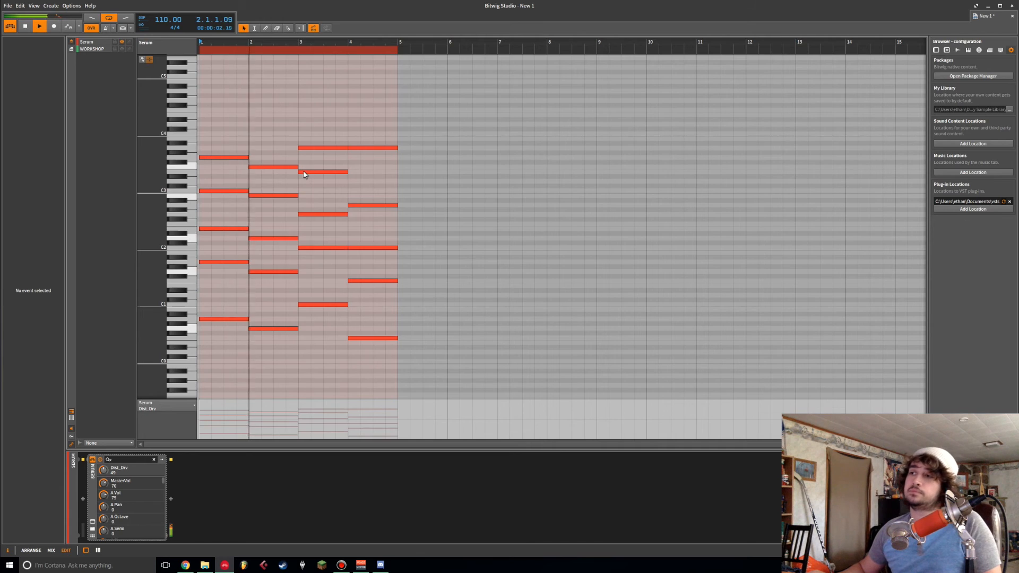
pyautogui.press('space')
# - Lower the top notes of bars 2 and 4 to E3, playing the progression after each change
pyautogui.click(273, 167)
pyautogui.press('space')
pyautogui.click(284, 208)
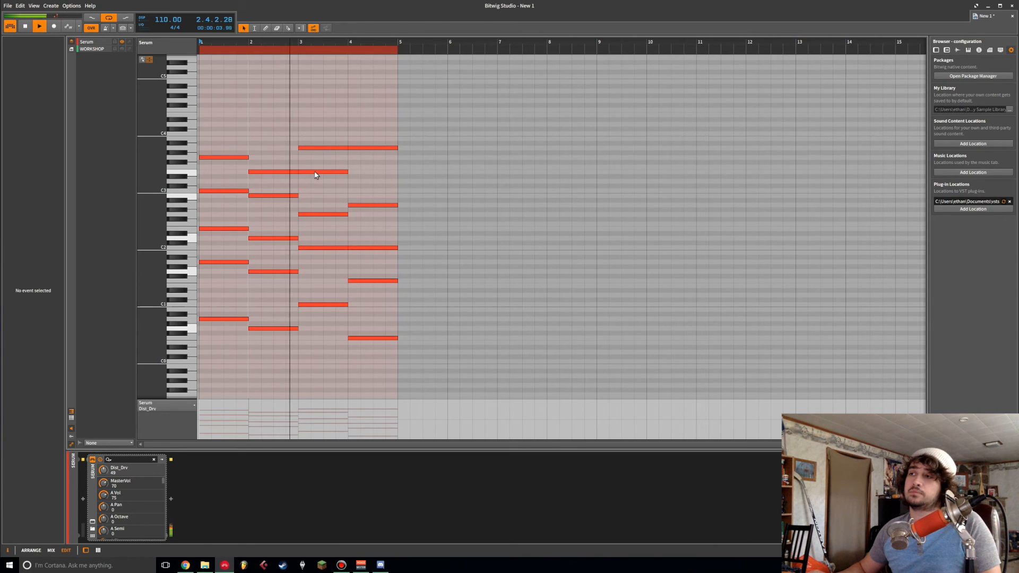
pyautogui.press('space')
pyautogui.click(374, 148)
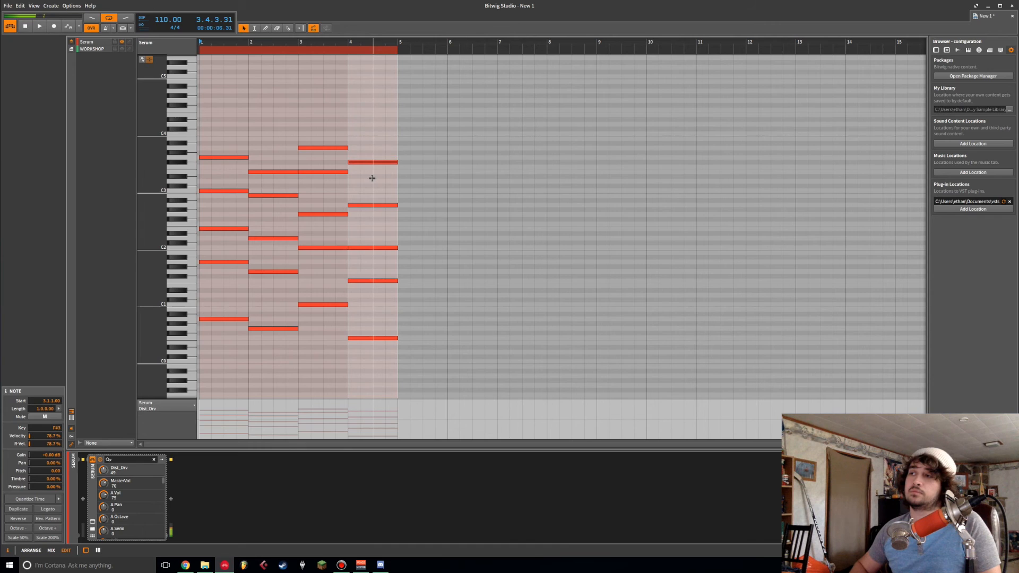
pyautogui.press('space')
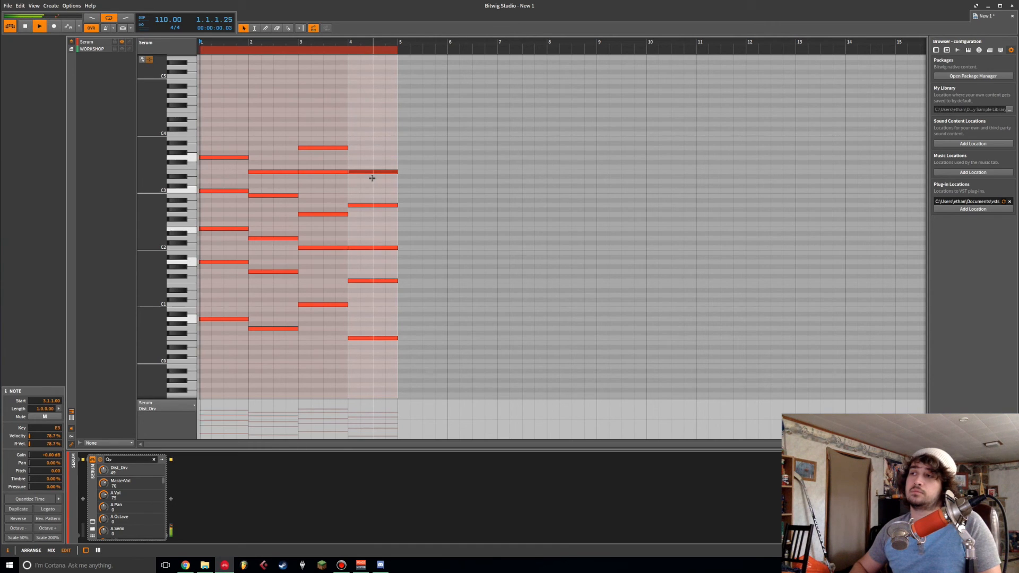
pyautogui.click(380, 137)
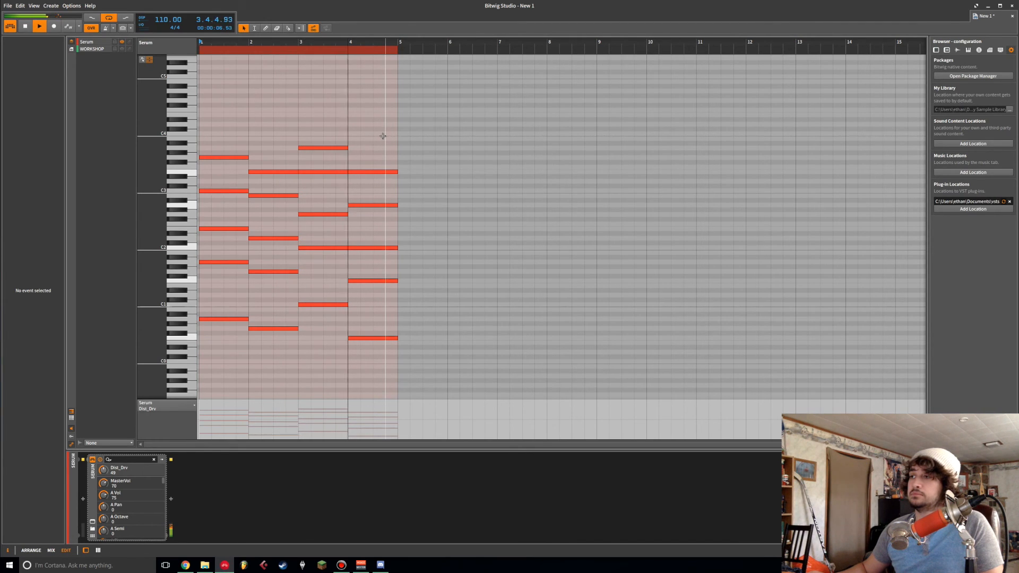
pyautogui.press('space')
# - Lower the top note of bar 3 to G3 and play the progression from the beginning
pyautogui.moveTo(314, 148); pyautogui.dragTo(313, 158)
pyautogui.press('space')
pyautogui.click(250, 143)
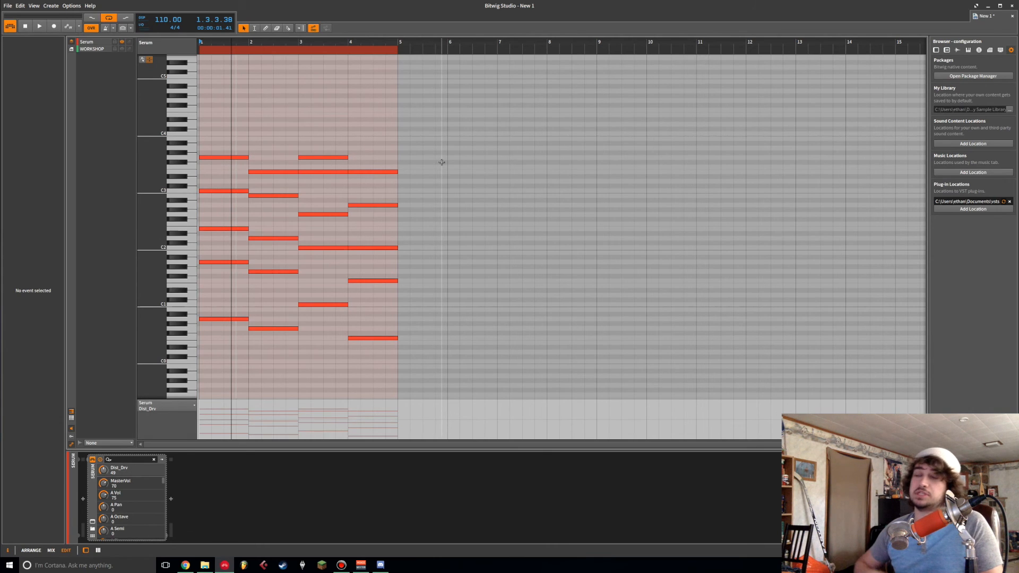
pyautogui.press('space')
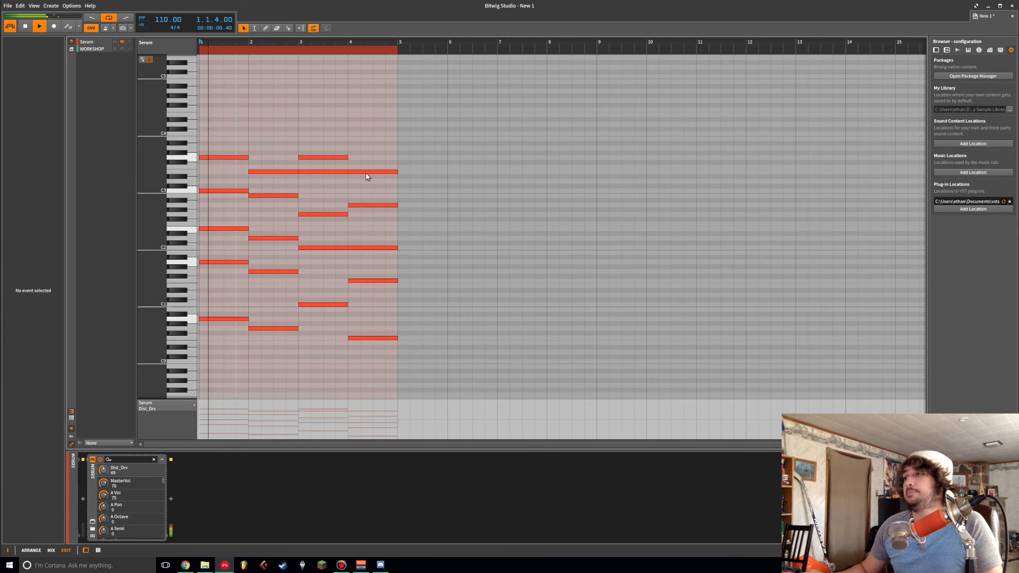
# - Move the top note of bar 3 to C4 and play the chords from bar 3
pyautogui.moveTo(317, 157); pyautogui.dragTo(317, 134)
pyautogui.press('space')
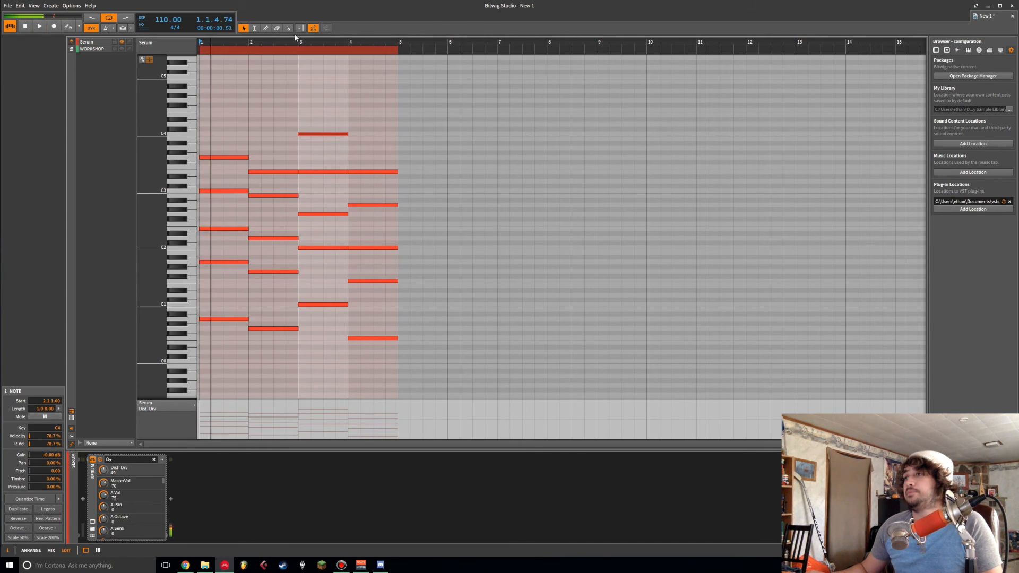
pyautogui.click(300, 42)
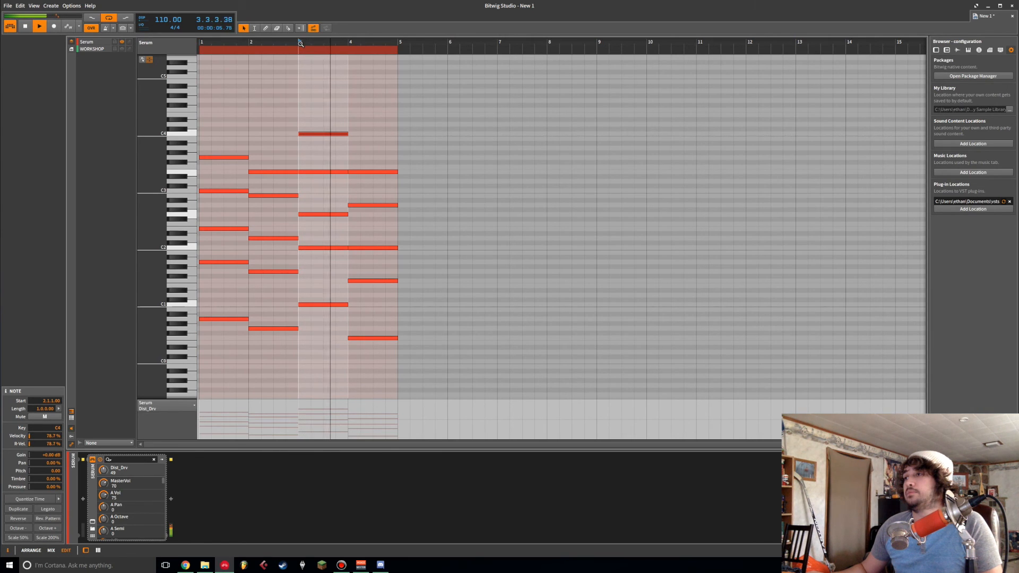
# - Lower the top note of bar 3 by an octave to C3 and play the chords from bar 3
pyautogui.press('space')
pyautogui.hotkey('shift', 'Down')
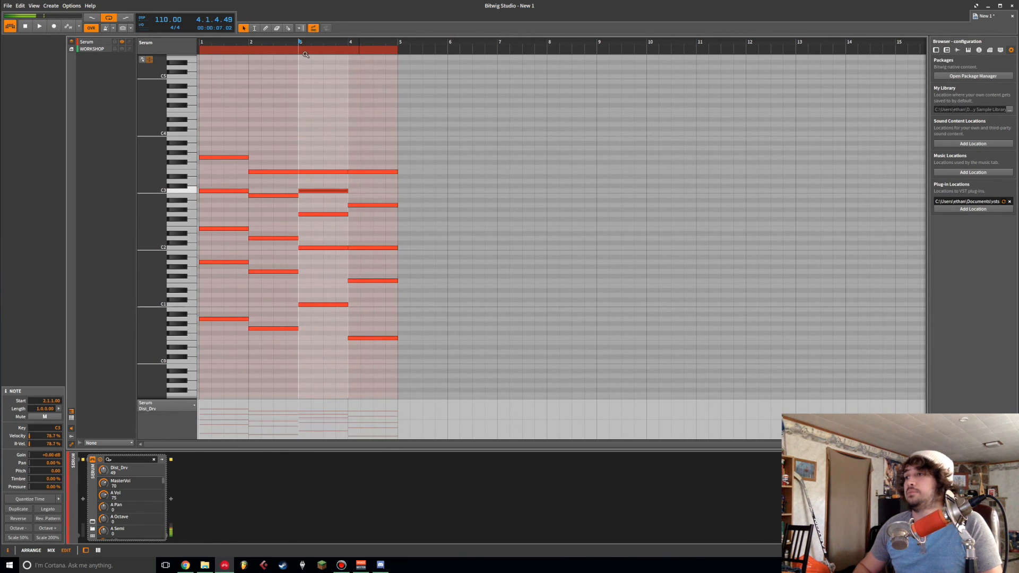
pyautogui.press('space')
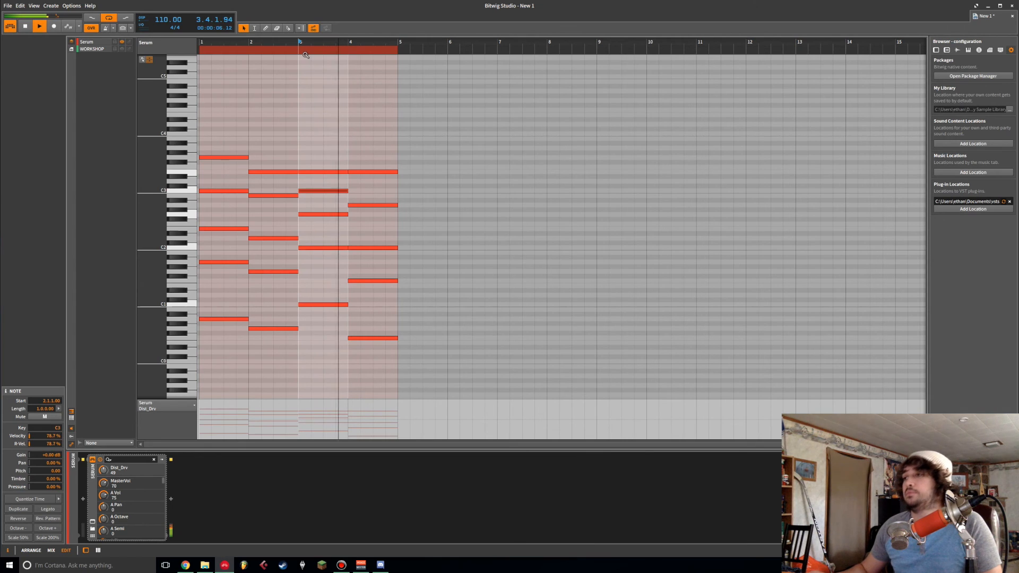
pyautogui.click(287, 204)
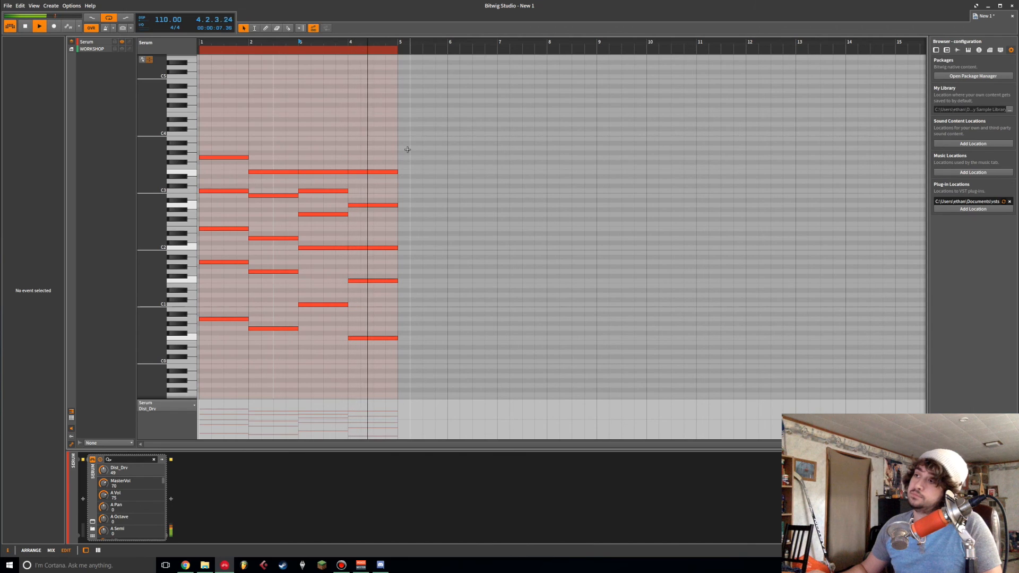
pyautogui.press('space')
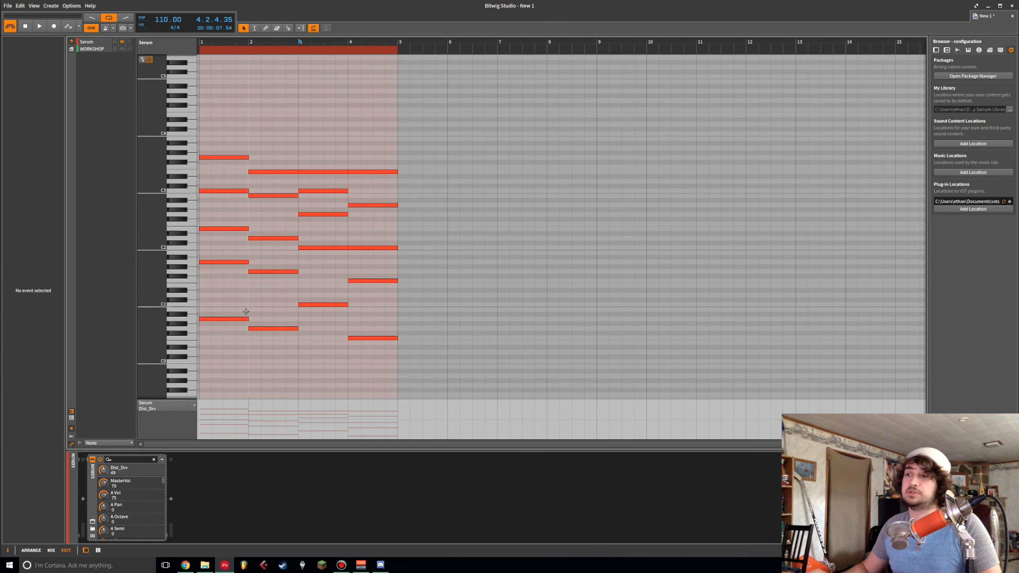
# - Lower the C3 note of bar 1 by an octave to C2
pyautogui.moveTo(215, 101); pyautogui.dragTo(211, 381)
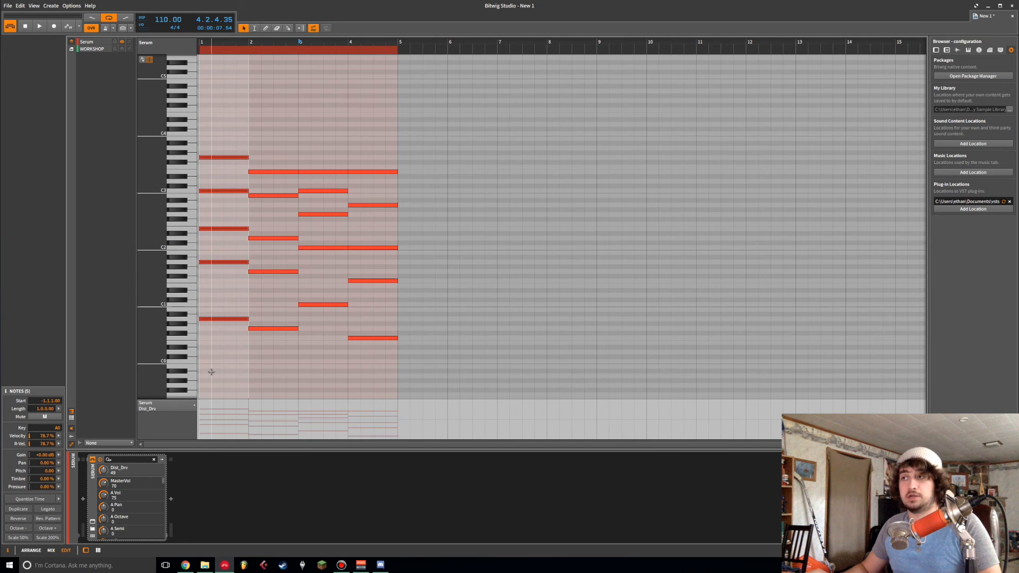
pyautogui.click(224, 297)
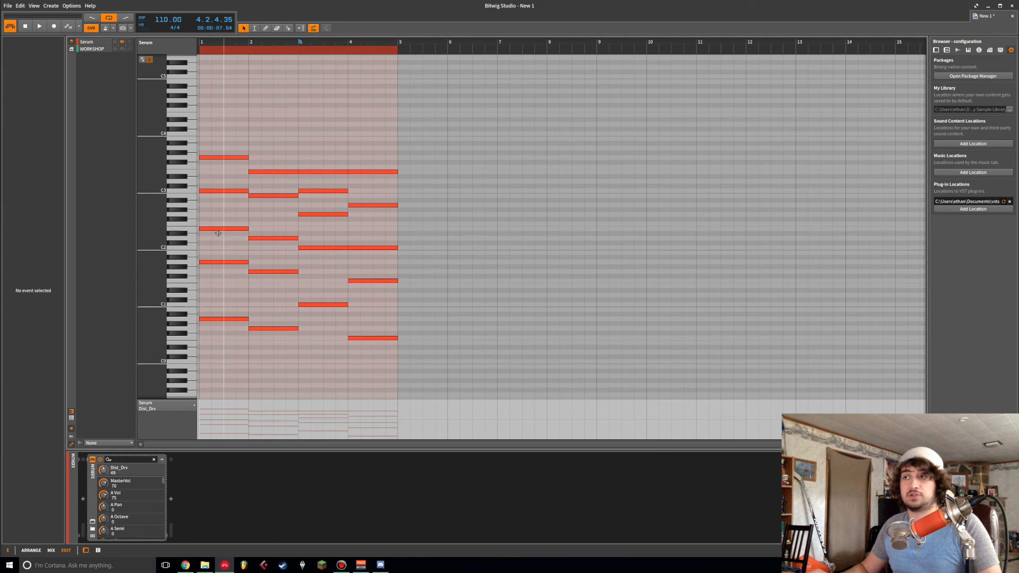
pyautogui.click(219, 191)
pyautogui.hotkey('shift', 'Down')
pyautogui.moveTo(218, 210); pyautogui.dragTo(208, 298)
pyautogui.click(214, 305)
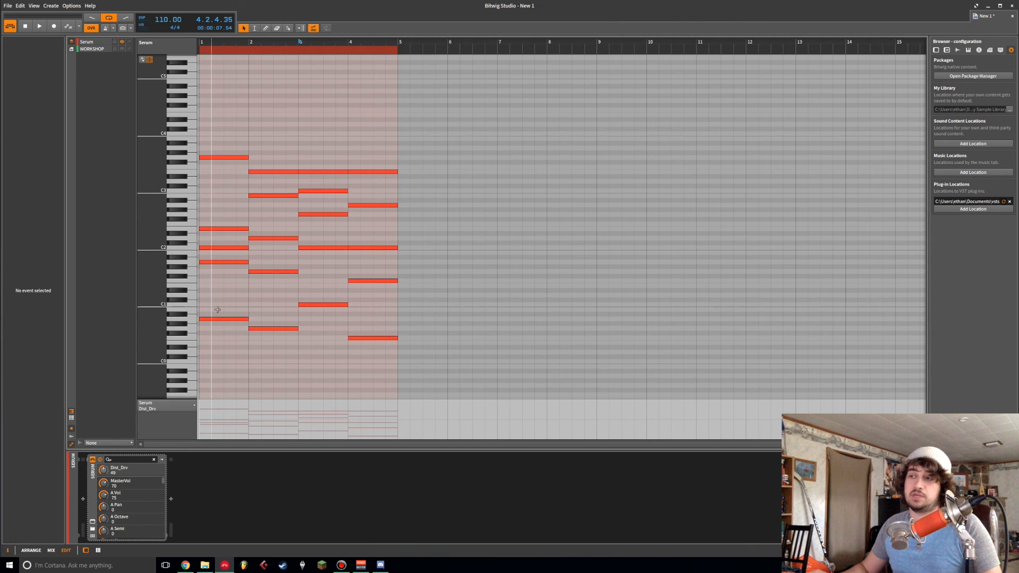
pyautogui.click(224, 319)
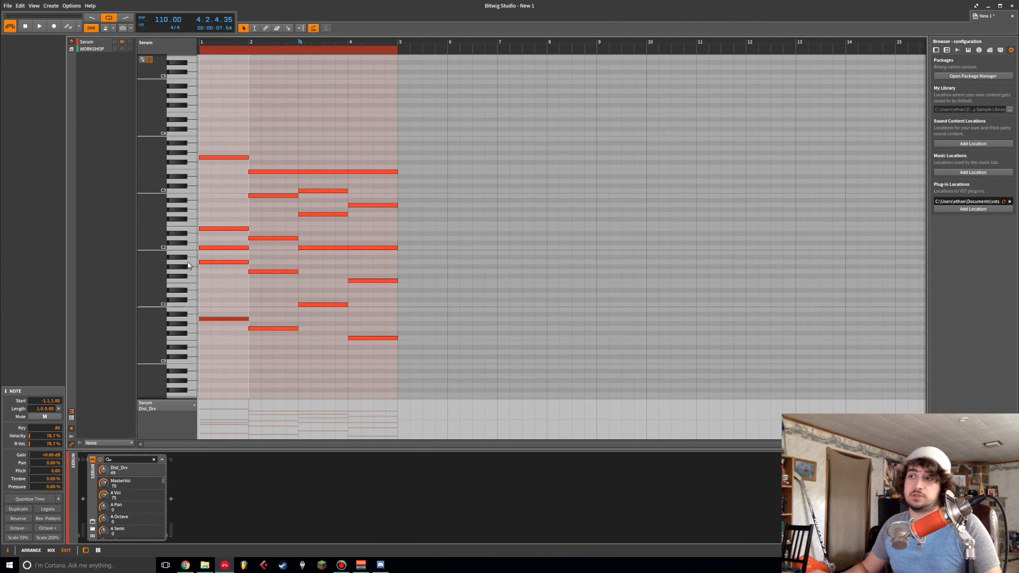
pyautogui.click(212, 286)
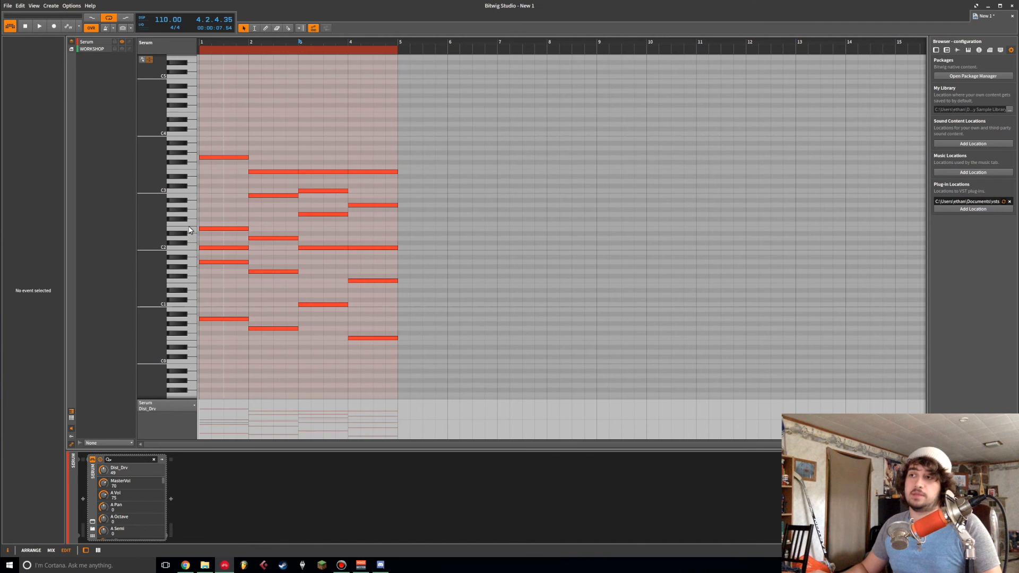
# - Audition the E2, E3, D#3 and G3 pitches on the piano roll keyboard
pyautogui.click(193, 232)
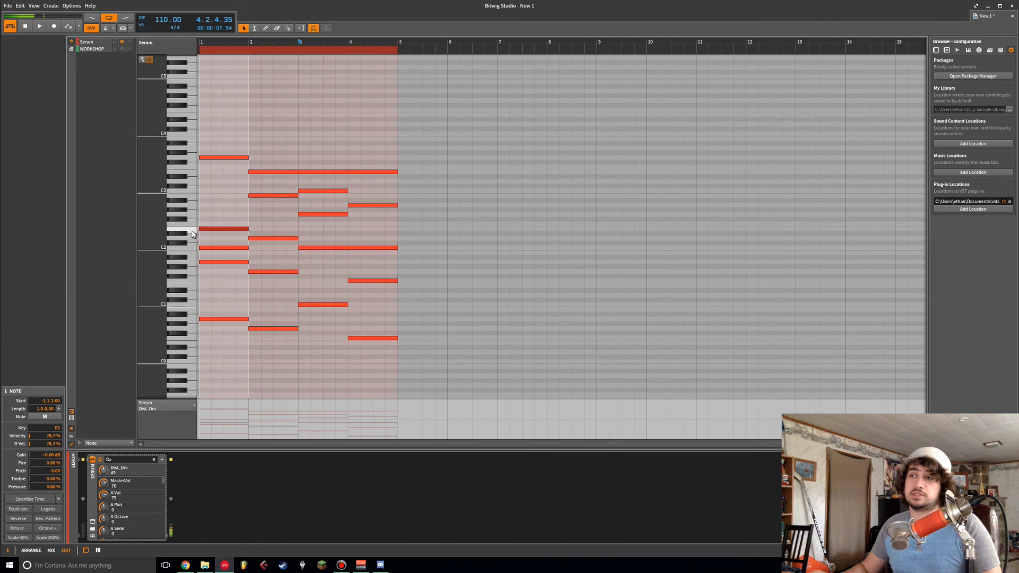
pyautogui.click(190, 172)
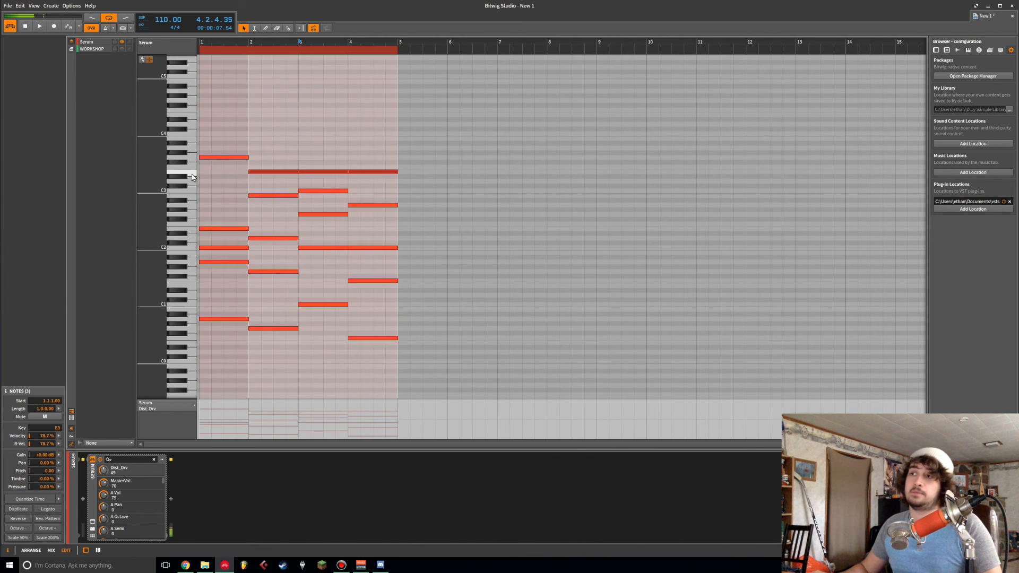
pyautogui.click(191, 157)
pyautogui.click(190, 176)
pyautogui.click(192, 158)
# - Play the progression from bar 3, then restart it from bar 1 to hear the revoiced first chord
pyautogui.click(216, 194)
pyautogui.press('space')
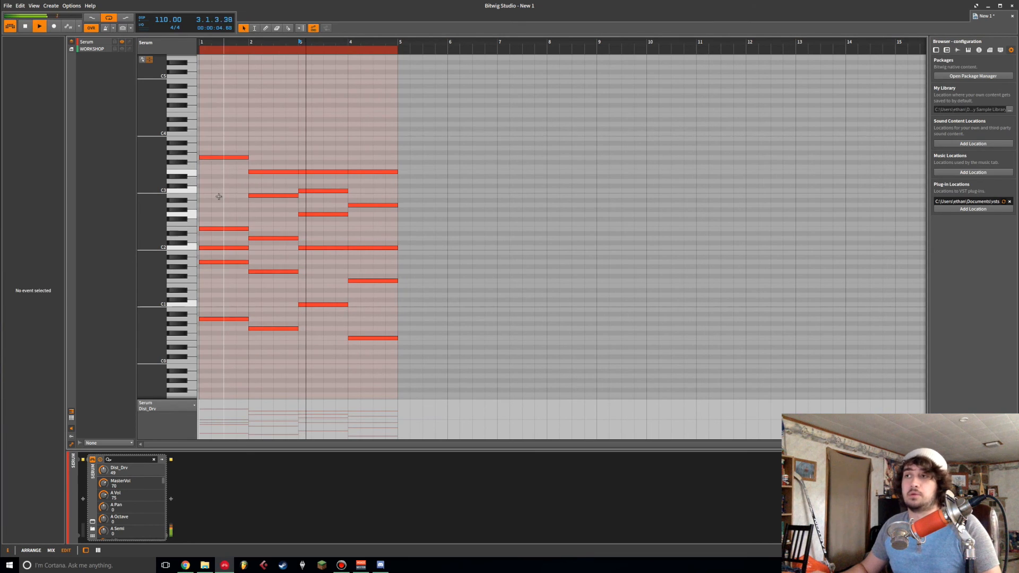
pyautogui.click(203, 43)
pyautogui.press('space')
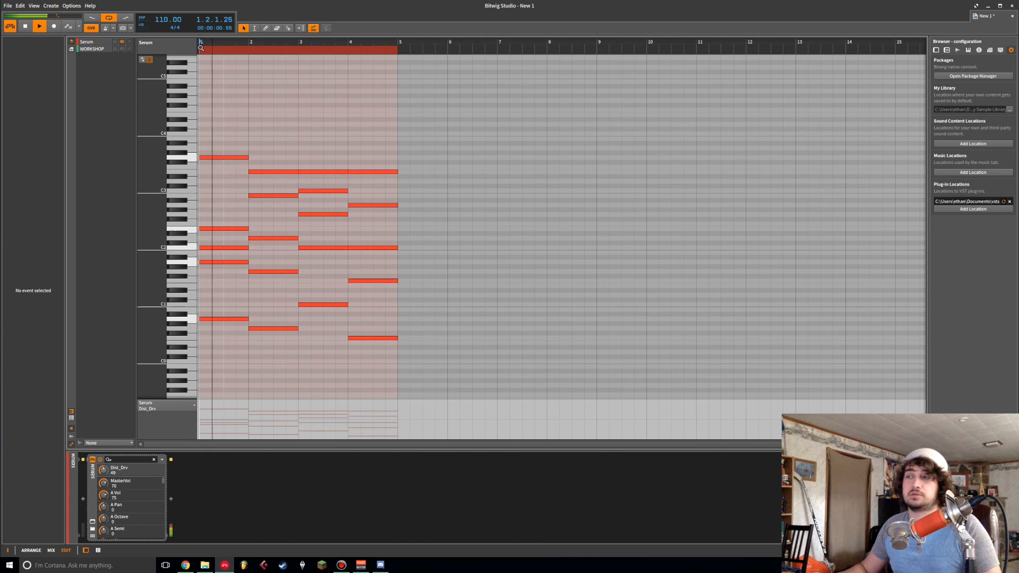
pyautogui.press('space')
# - Raise the C2 note of bar 1 by an octave to C3 and play the first chord
pyautogui.click(210, 248)
pyautogui.hotkey('shift', 'Up')
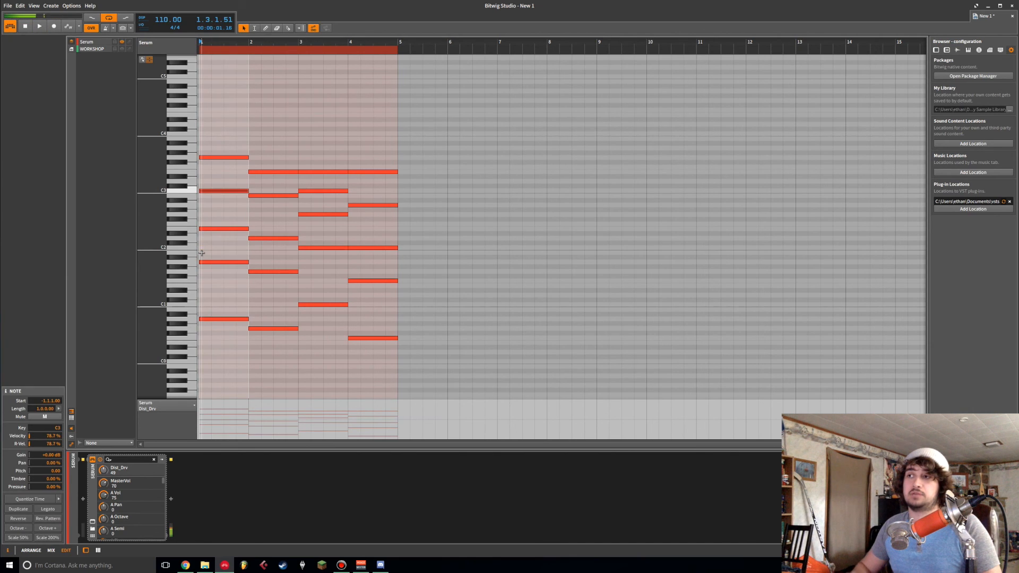
pyautogui.press('space')
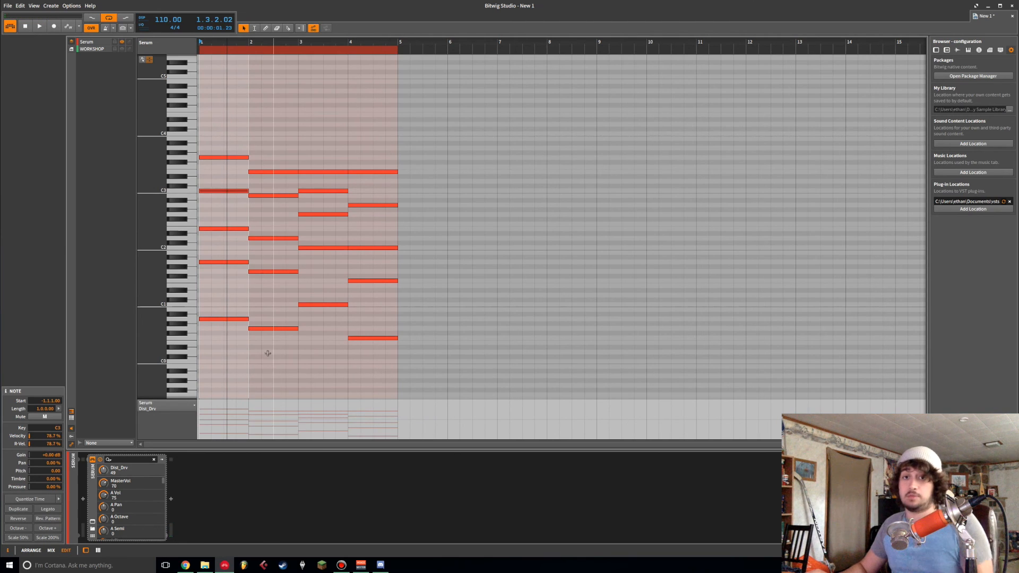
# - Return to the arrangement and add a new instrument track with Kontakt 5
pyautogui.hotkey('alt', '1')
pyautogui.hotkey('ctrl', 't')
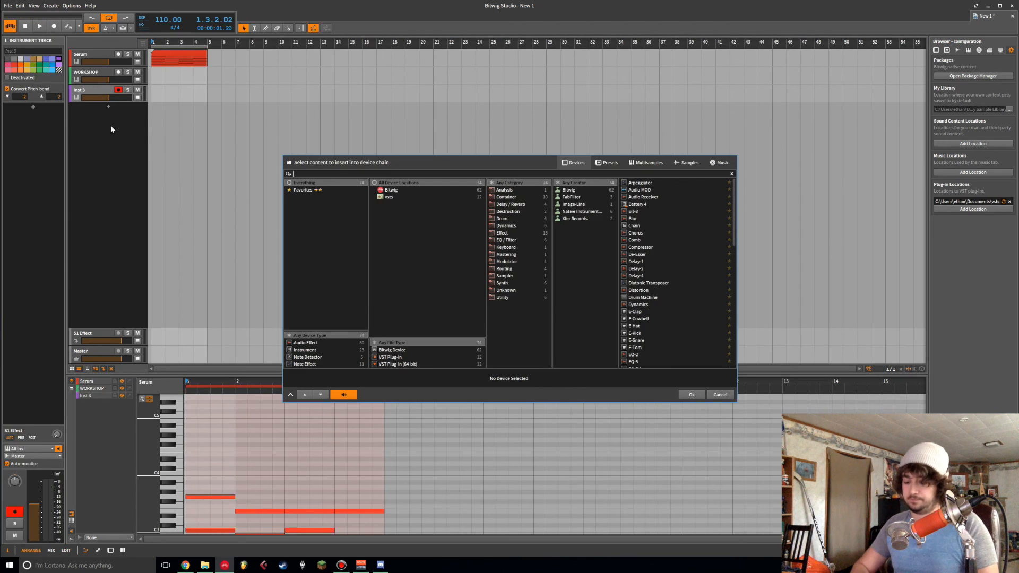
pyautogui.write('kon')
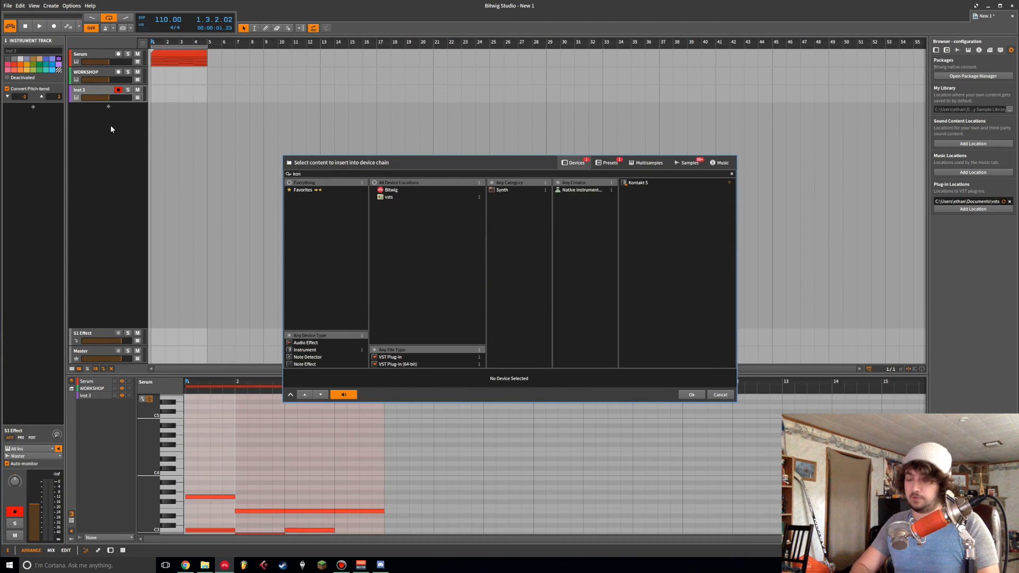
pyautogui.doubleClick(632, 182)
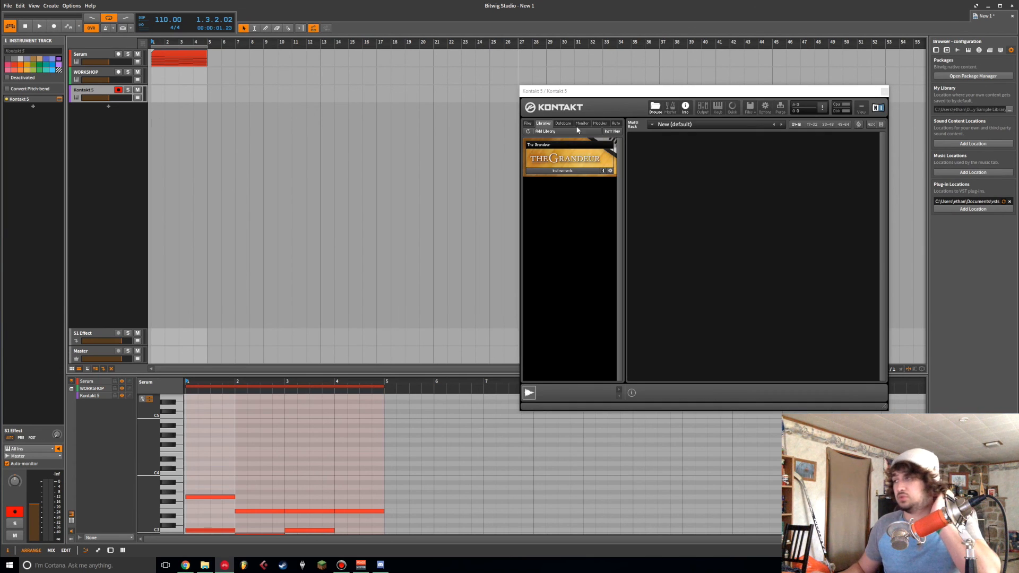
# - Load The Grandeur piano instrument in Kontakt and move the plug-in window clear of the track clips
pyautogui.click(571, 171)
pyautogui.doubleClick(571, 183)
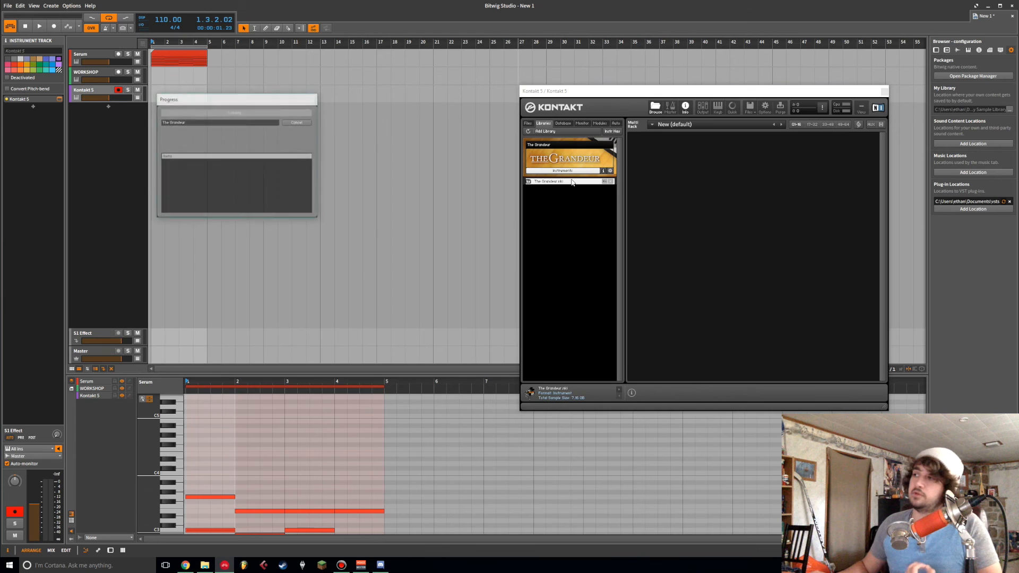
pyautogui.moveTo(602, 96); pyautogui.dragTo(452, 93)
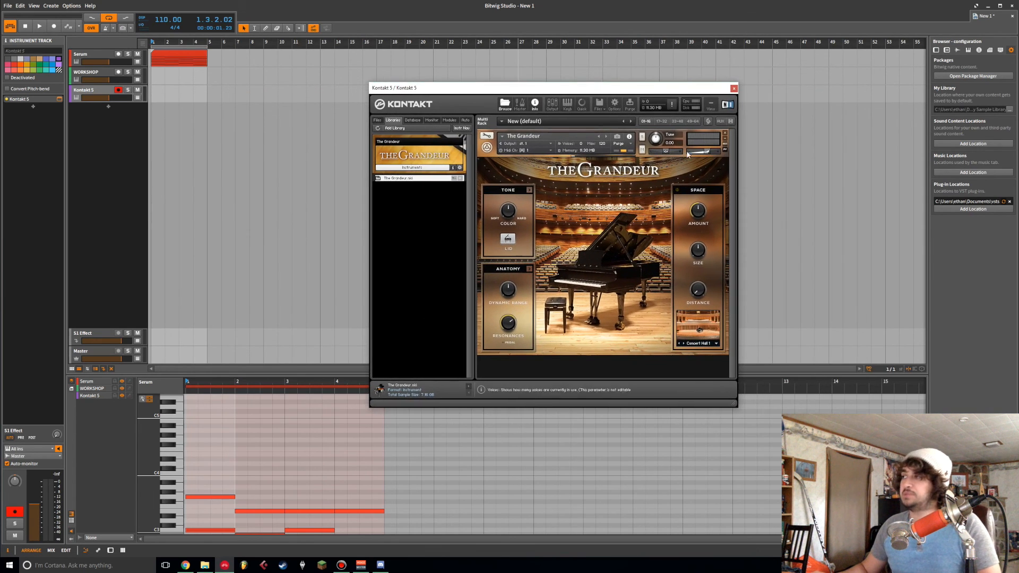
pyautogui.moveTo(510, 207); pyautogui.dragTo(508, 216)
# - Copy the chord clip from the Serum track to the start of the Kontakt 5 track
pyautogui.moveTo(186, 59); pyautogui.dragTo(186, 83)
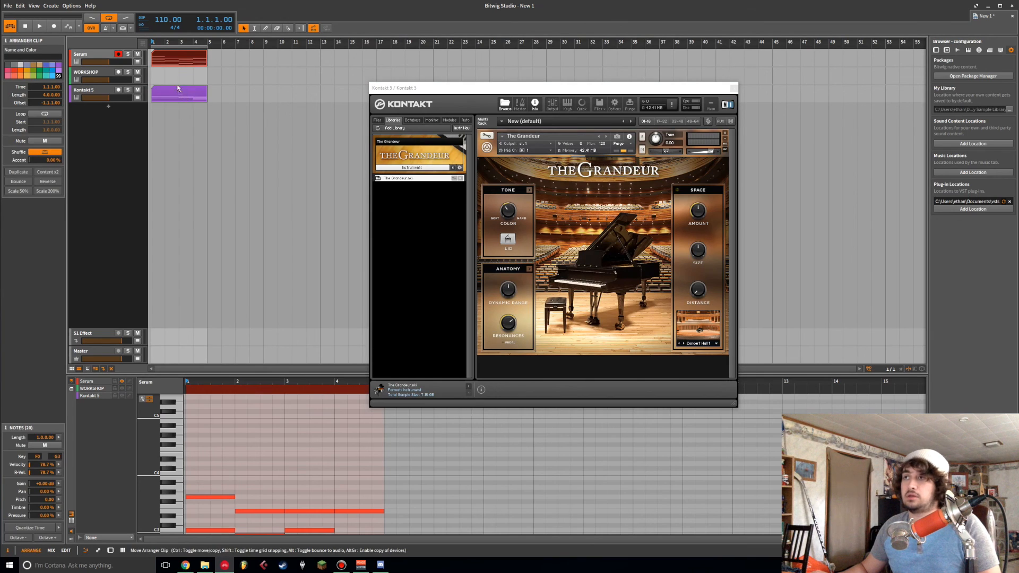